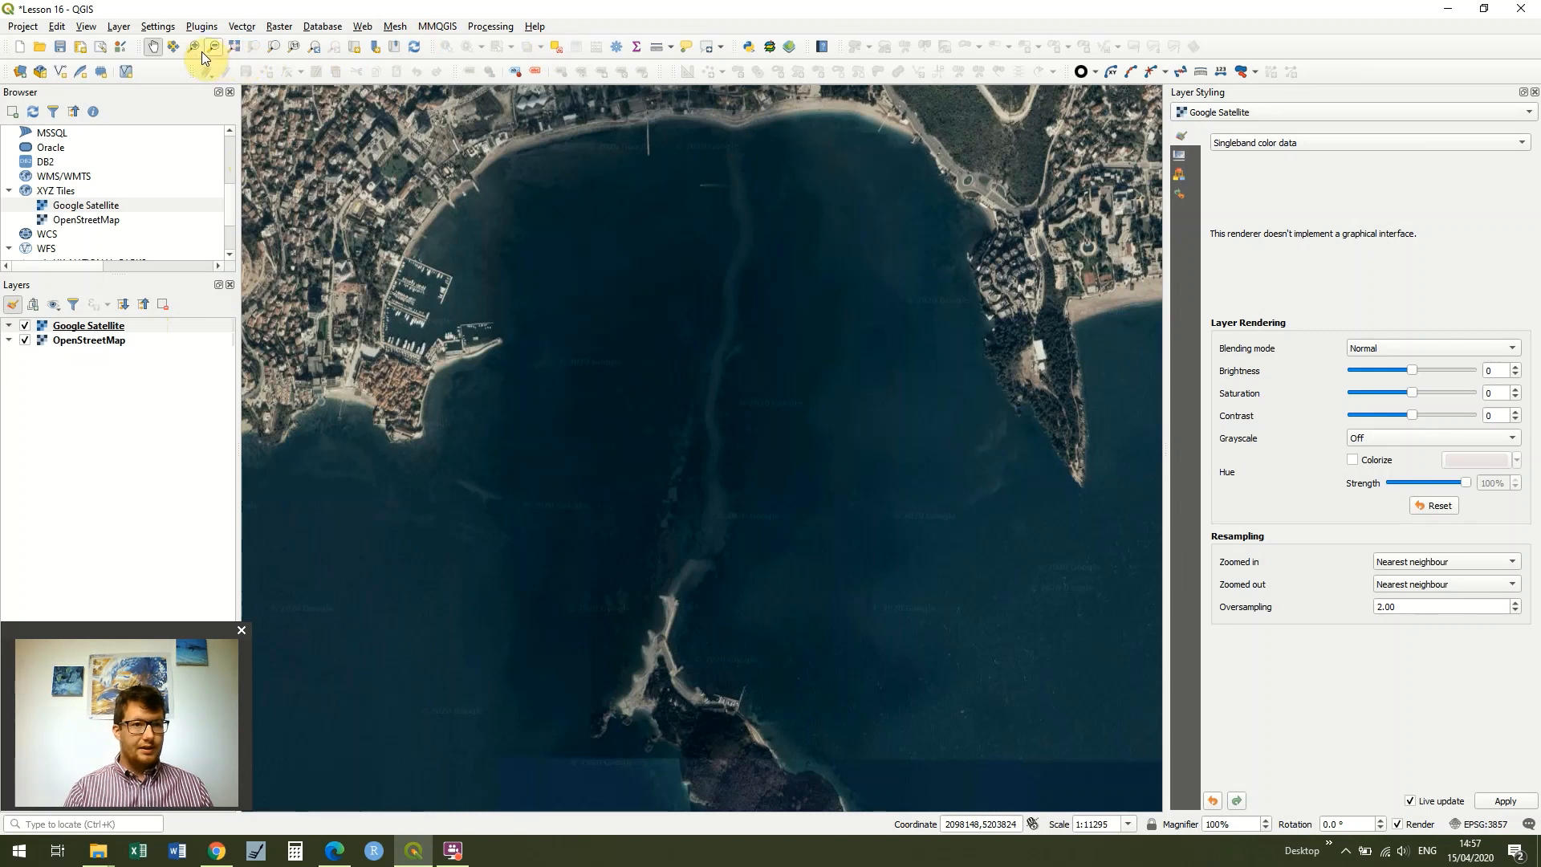
Examine the satellite map from the full world extent through the Mediterranean and Adriatic down to the bay between the marina town and the island
{"action": "left_click", "coordinate": [213, 47]}
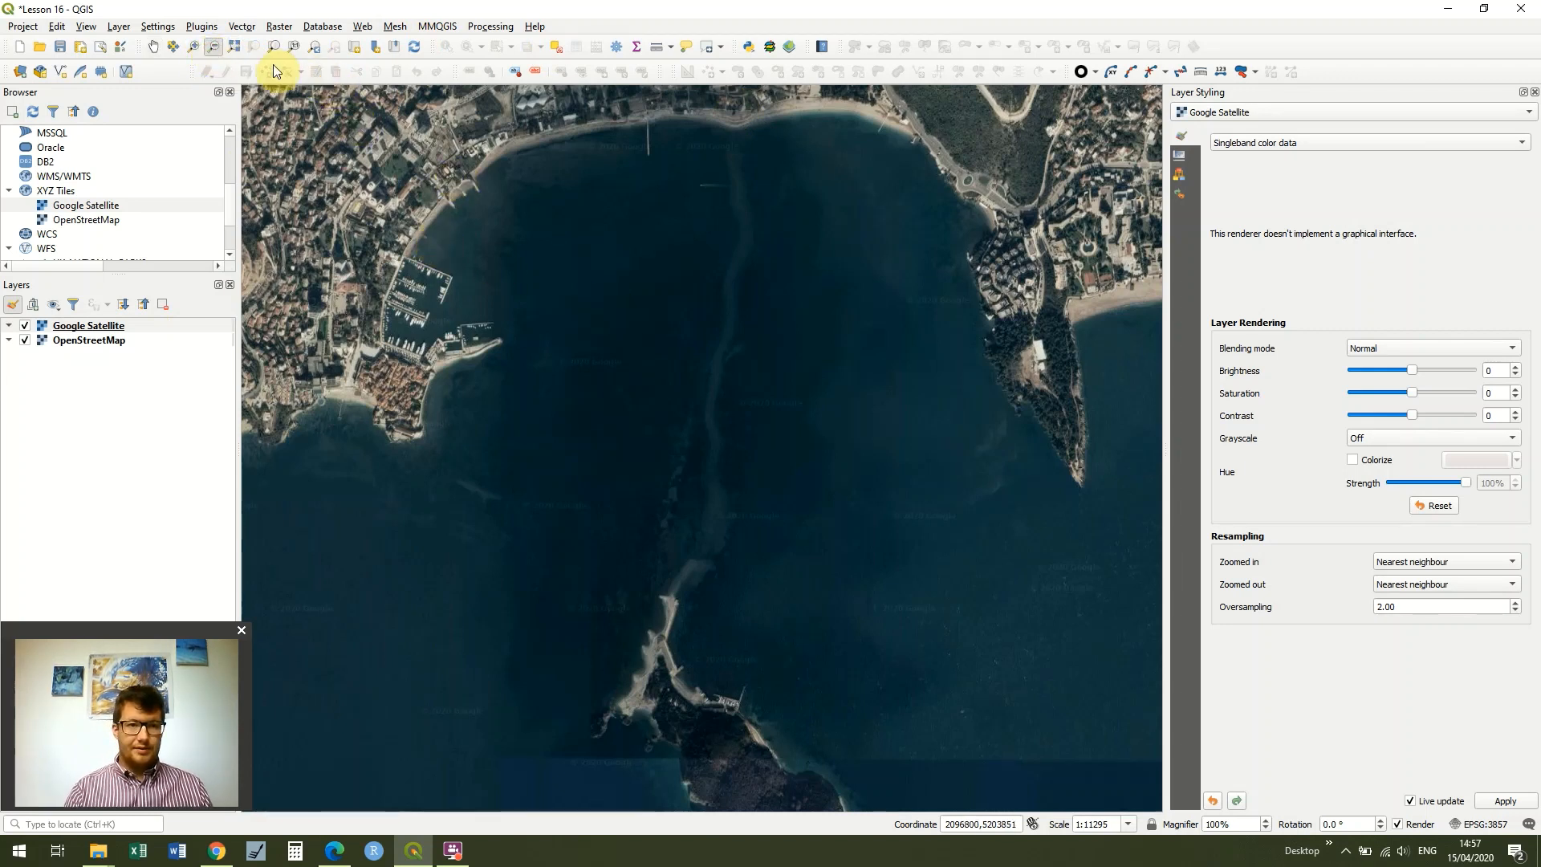
{"action": "left_click", "coordinate": [234, 47]}
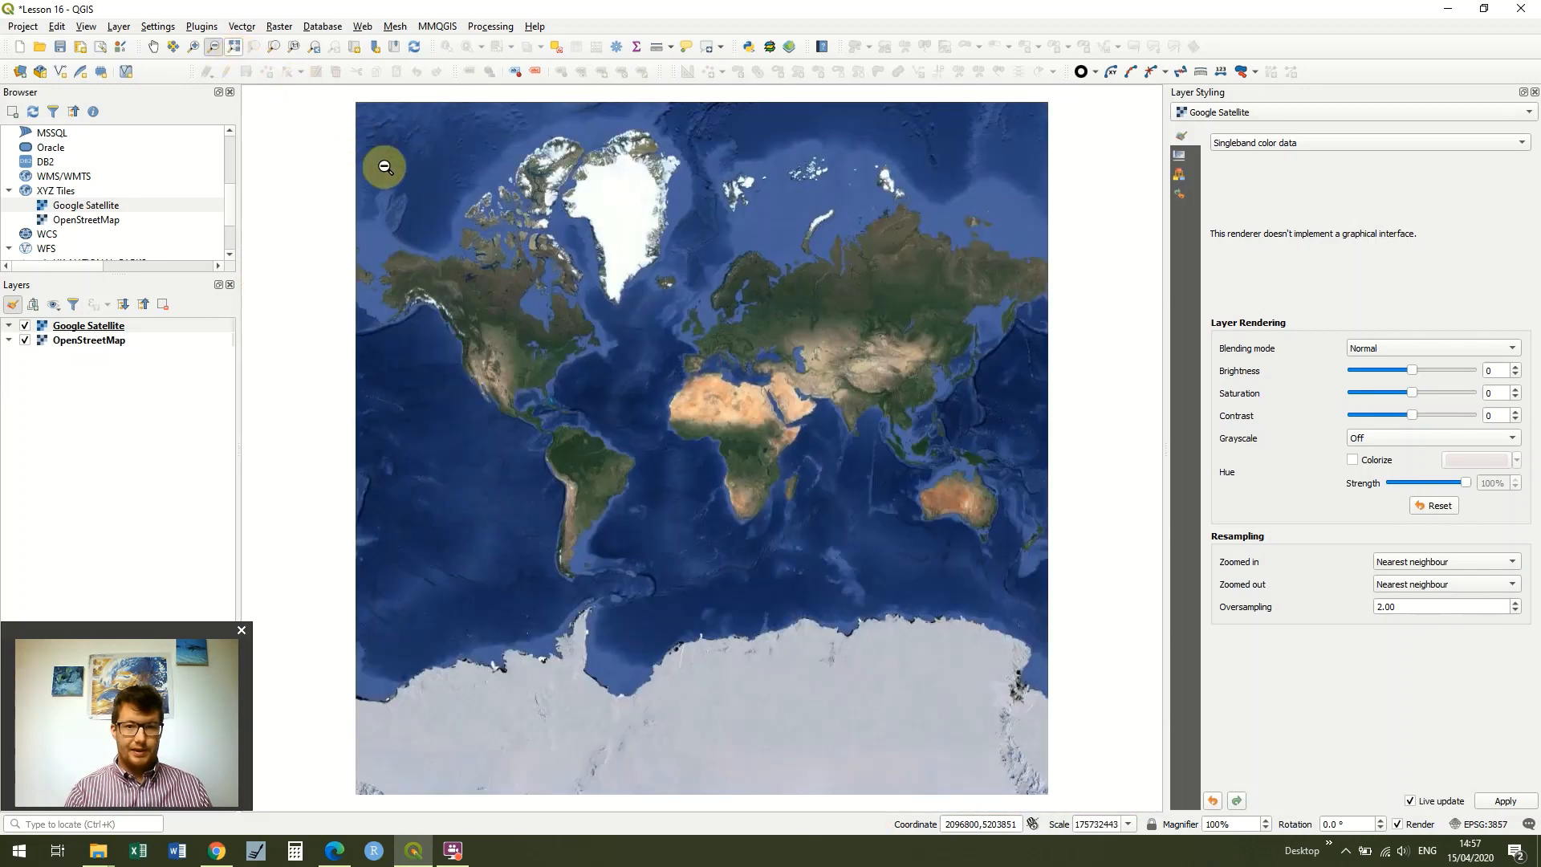
{"action": "left_click", "coordinate": [190, 48]}
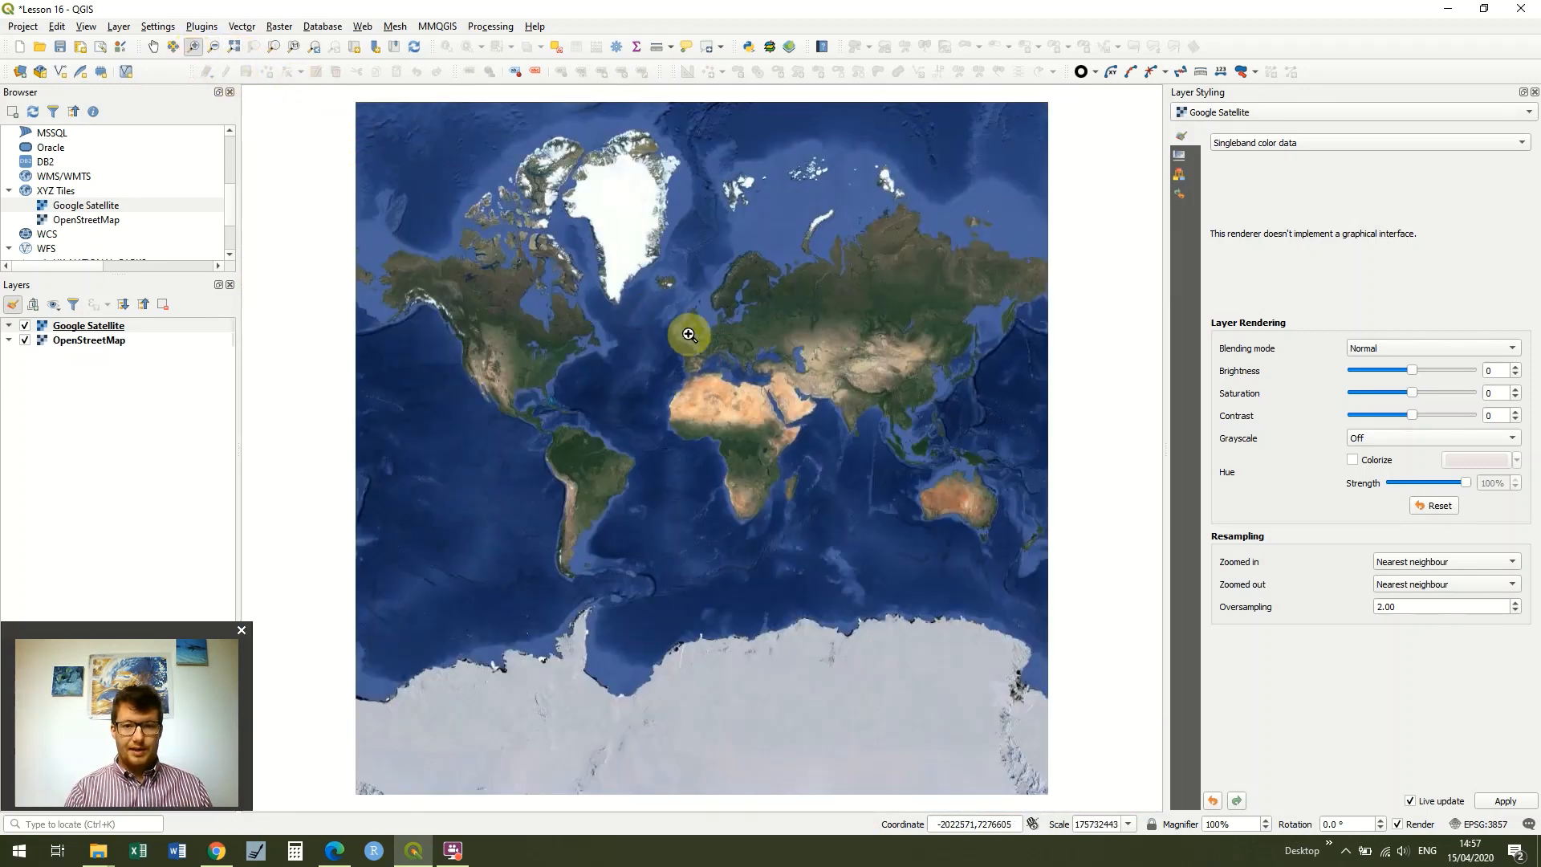
{"action": "left_click_drag", "start_coordinate": [694, 345], "coordinate": [786, 402]}
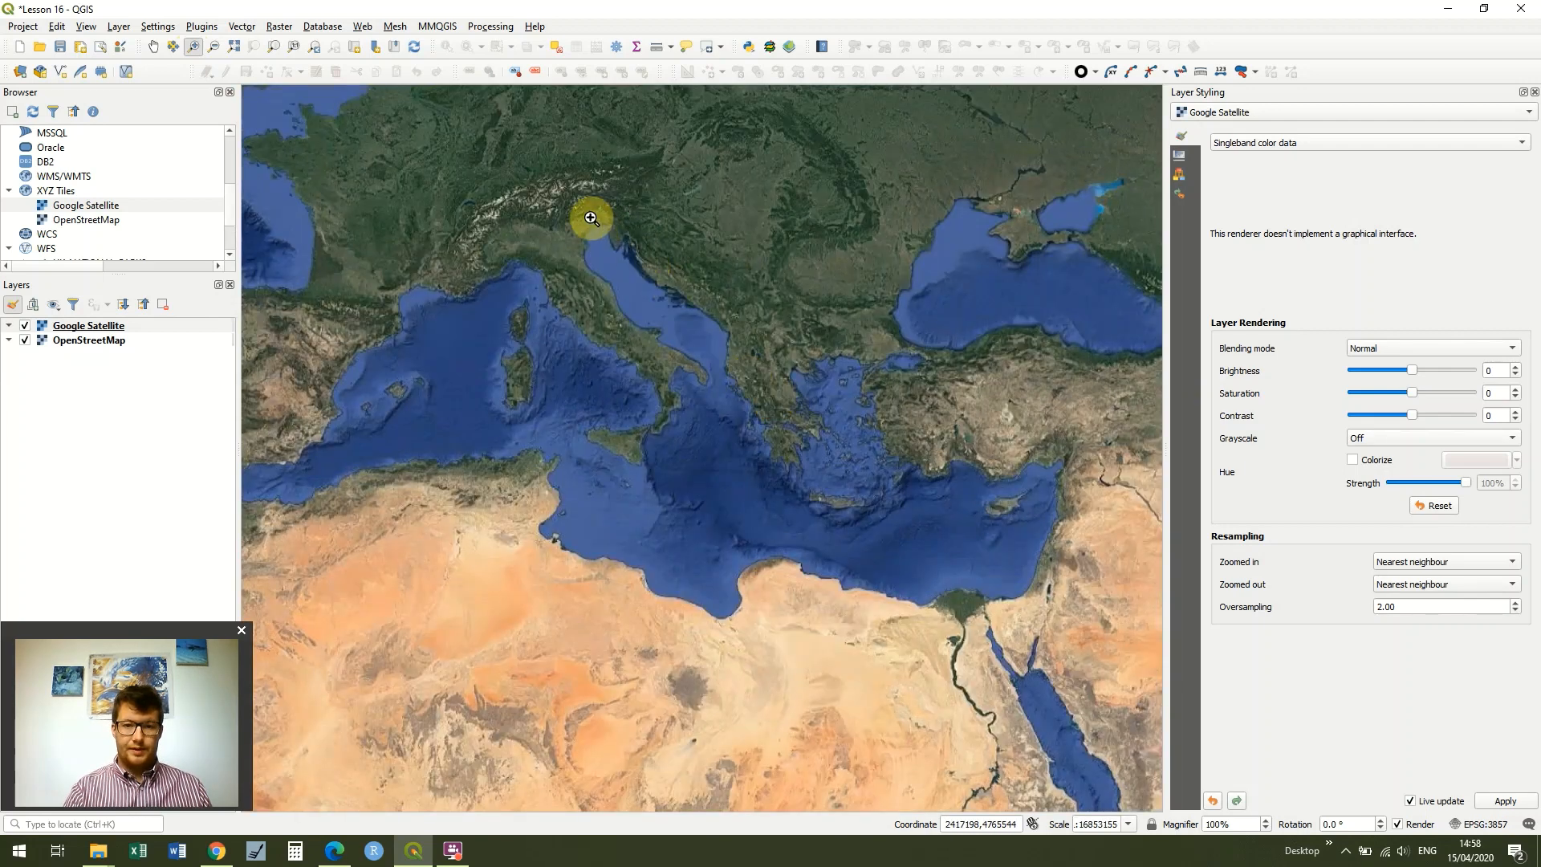
{"action": "left_click_drag", "start_coordinate": [585, 214], "coordinate": [692, 320]}
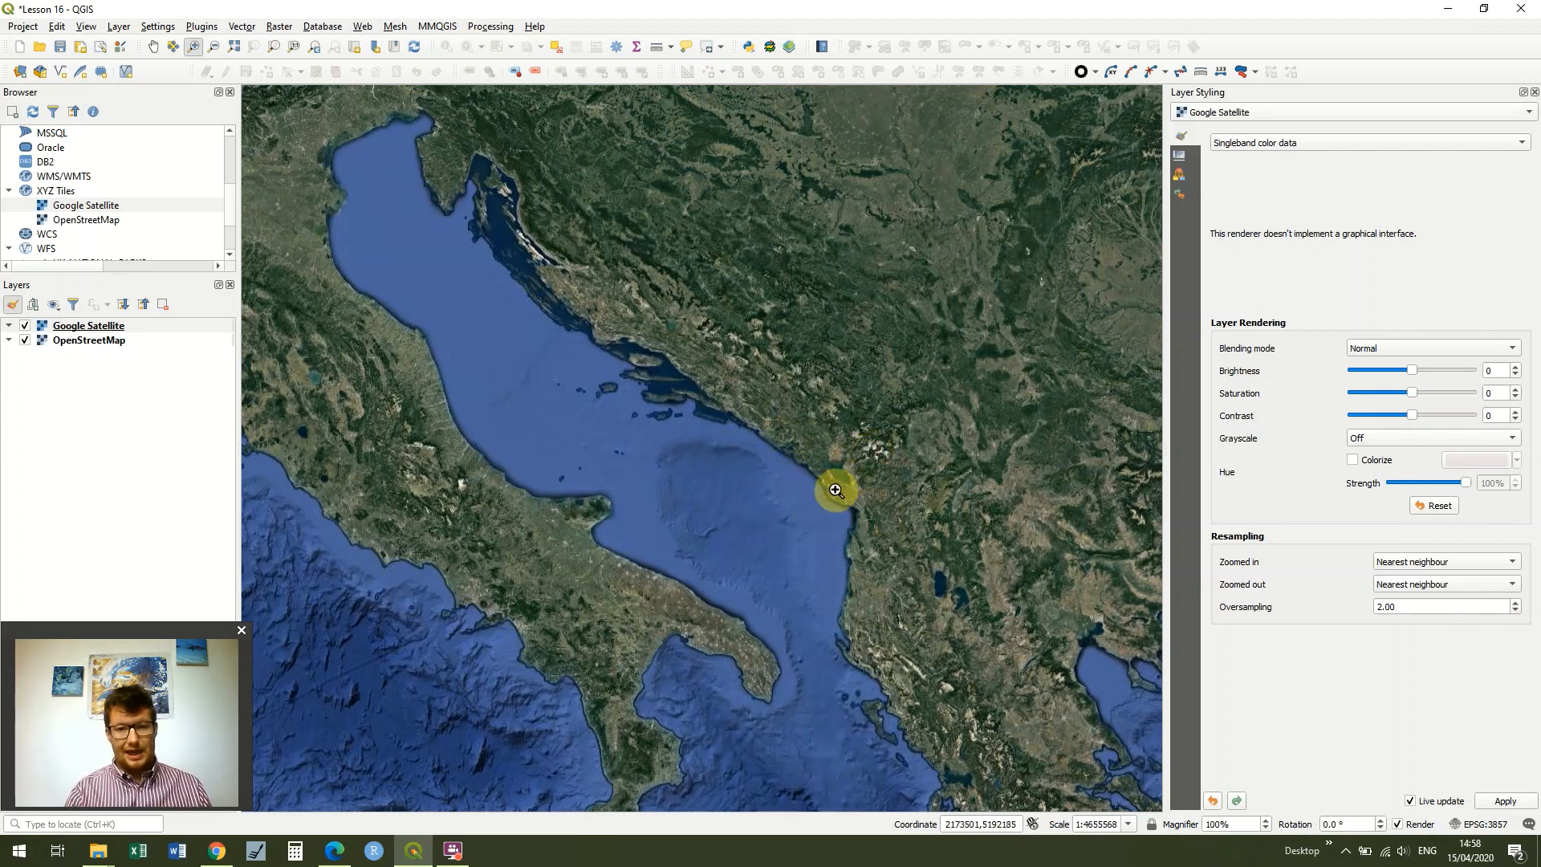
{"action": "left_click_drag", "start_coordinate": [780, 435], "coordinate": [836, 492]}
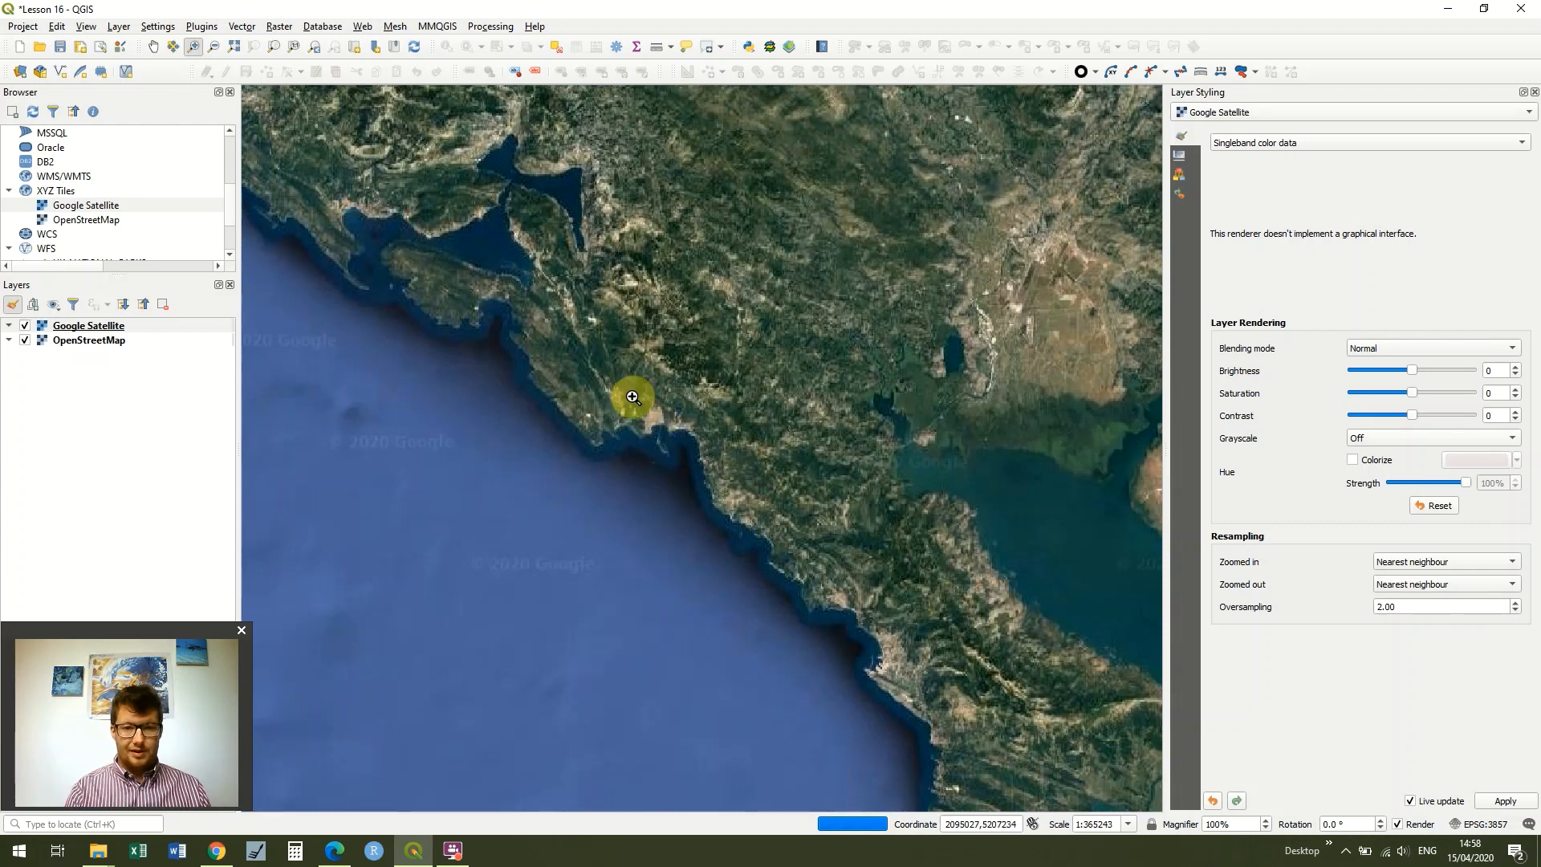
{"action": "left_click_drag", "start_coordinate": [632, 396], "coordinate": [682, 482]}
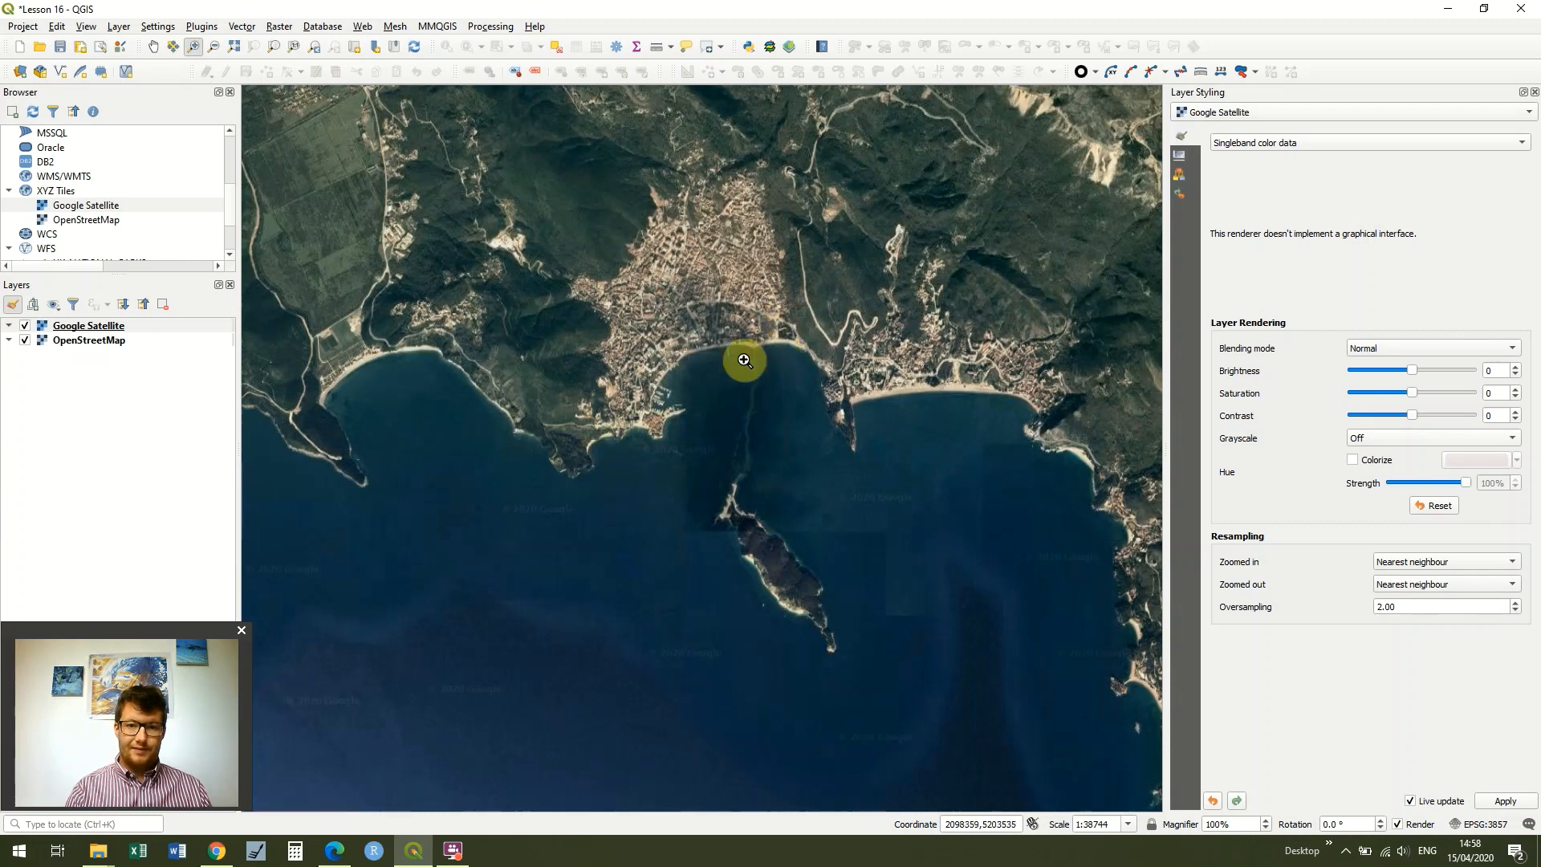
{"action": "left_click_drag", "start_coordinate": [671, 323], "coordinate": [814, 545]}
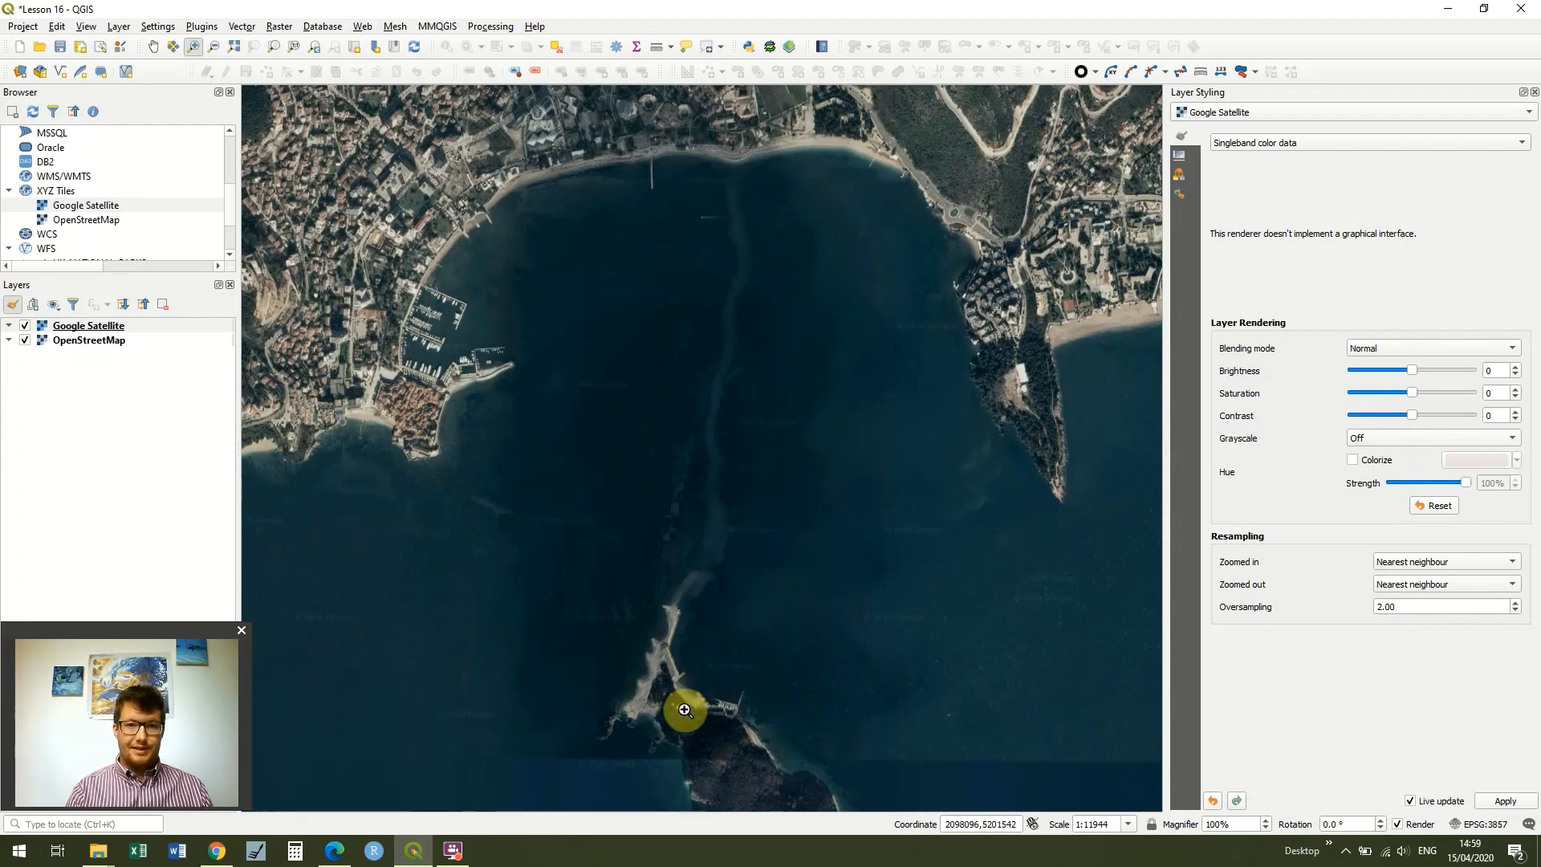
{"action": "left_click", "coordinate": [157, 47]}
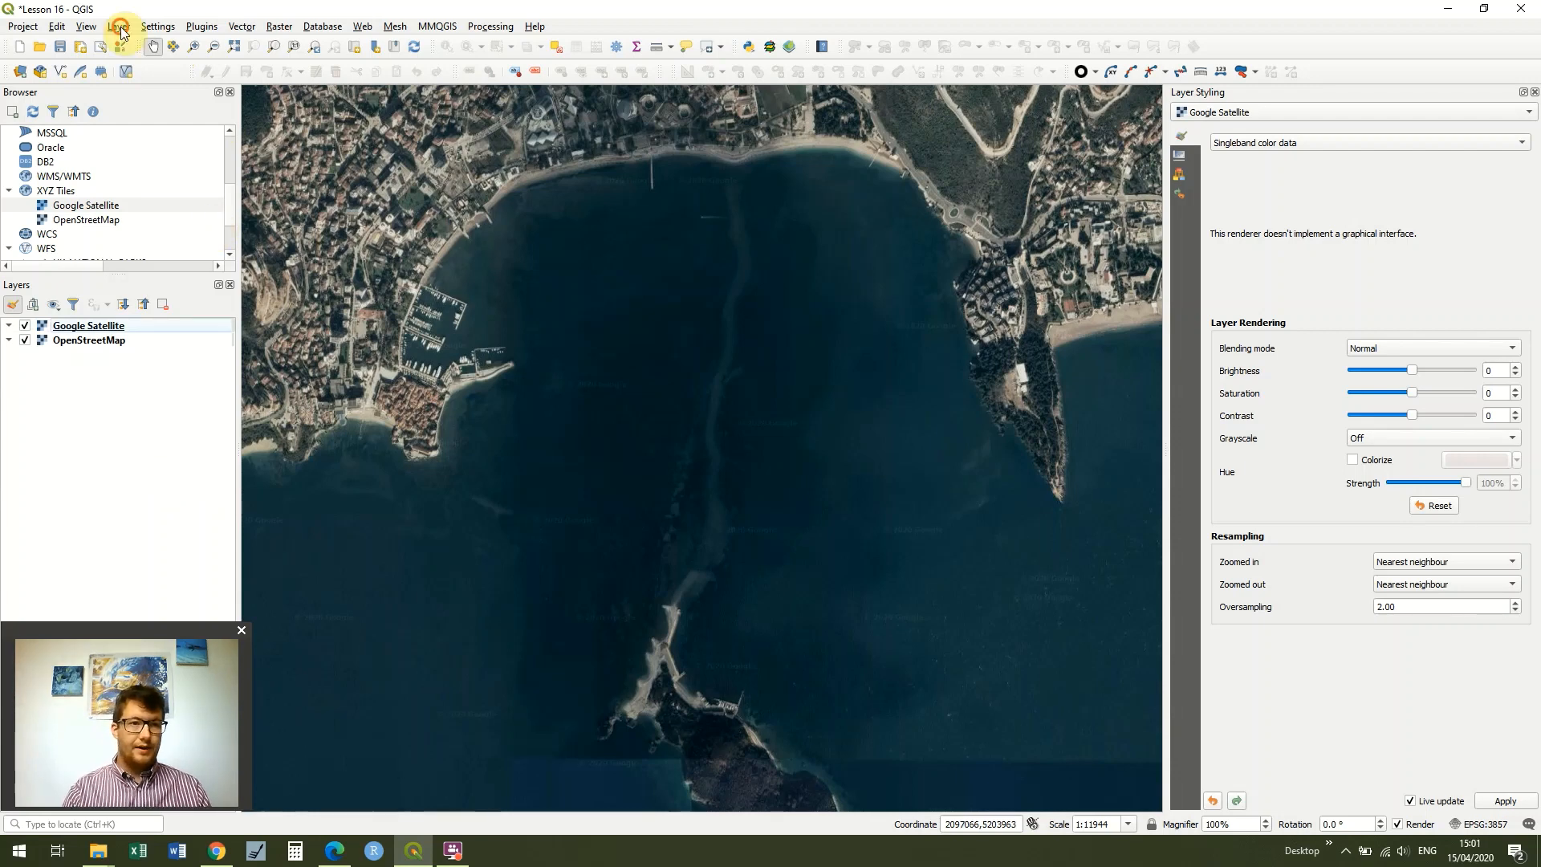
Start a new shapefile layer and save it as Managementareas2 in the QGIS Lesson 16 folder
{"action": "left_click", "coordinate": [118, 27]}
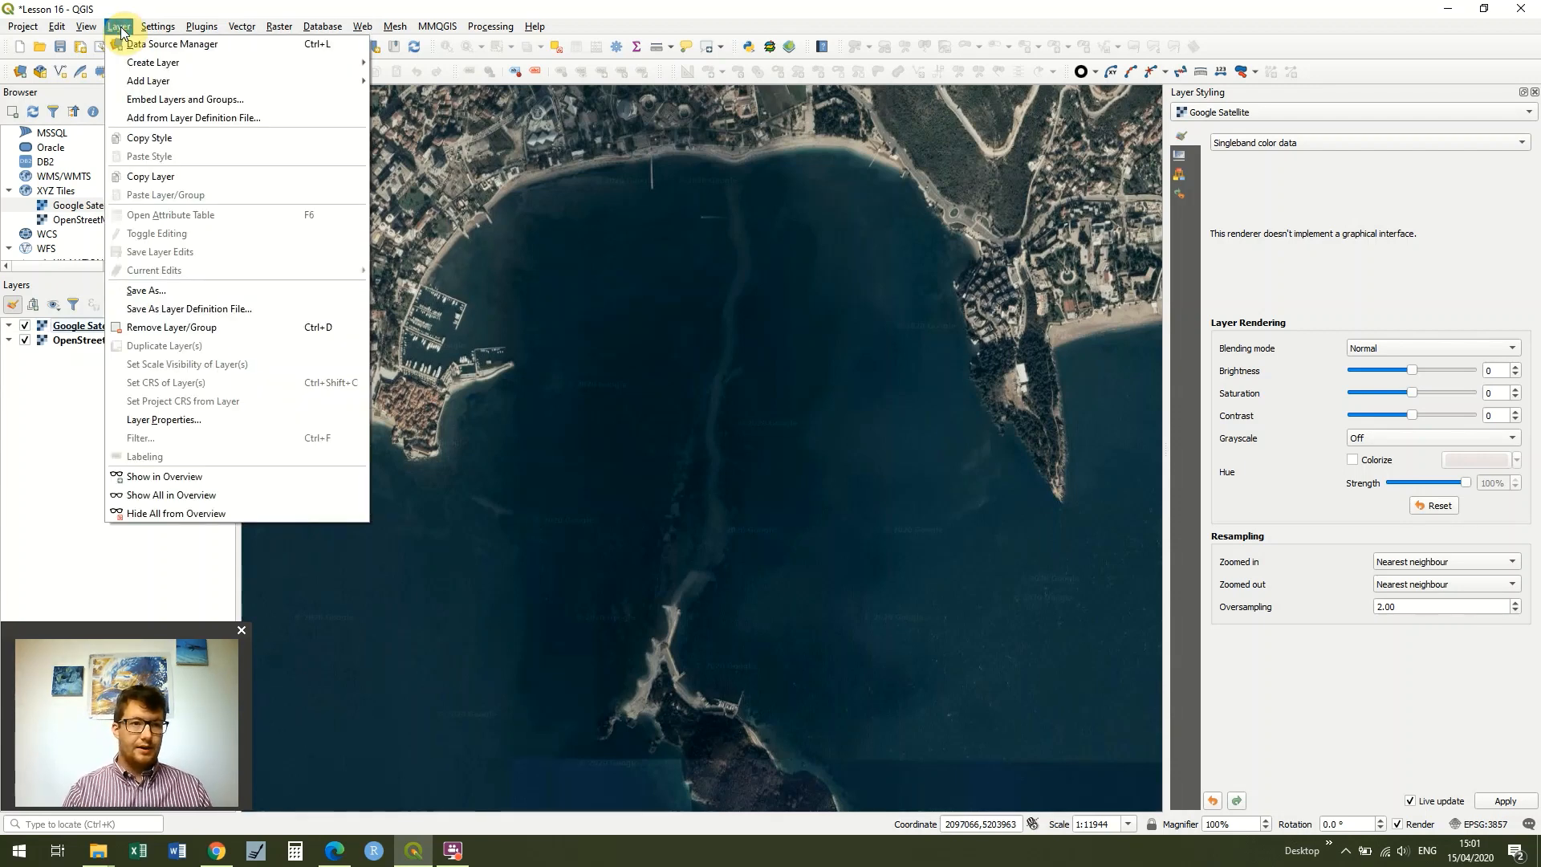
{"action": "mouse_move", "coordinate": [338, 63]}
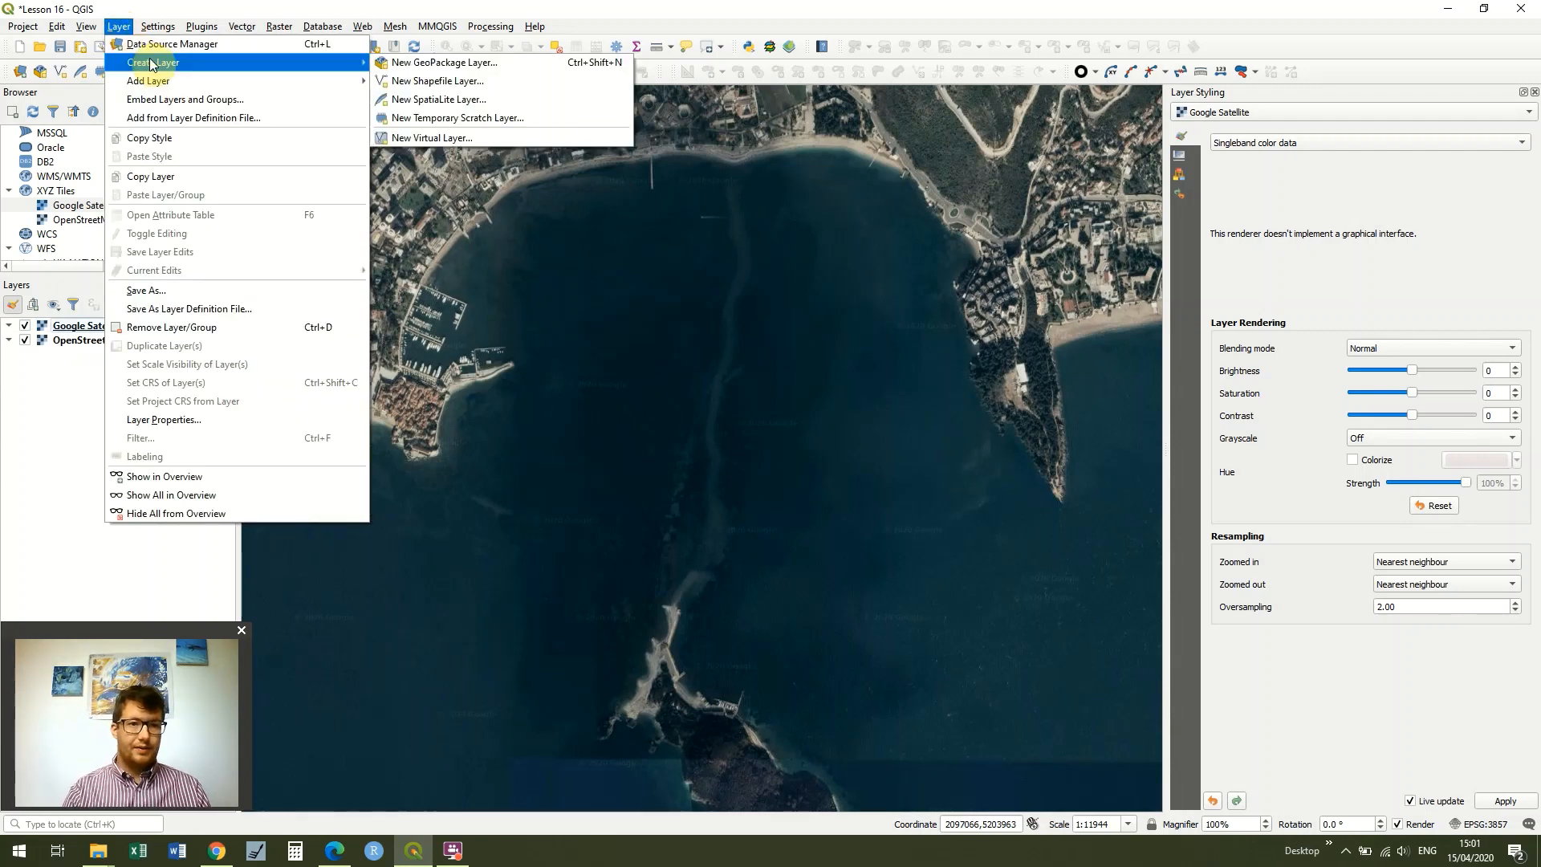
{"action": "left_click", "coordinate": [426, 80]}
{"action": "left_click", "coordinate": [1106, 70]}
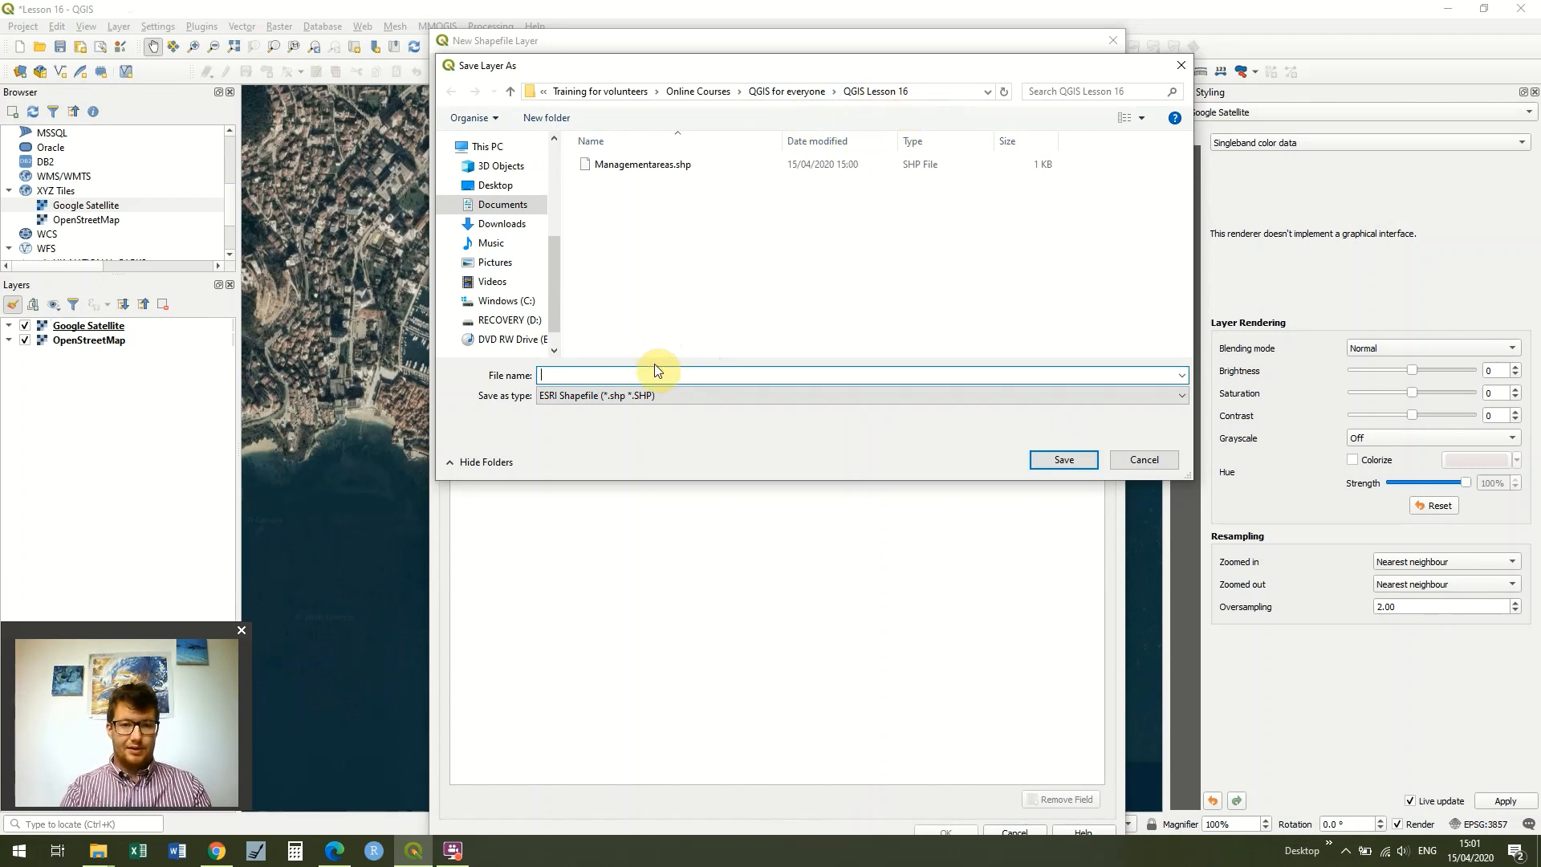
{"action": "type", "text": "Management"}
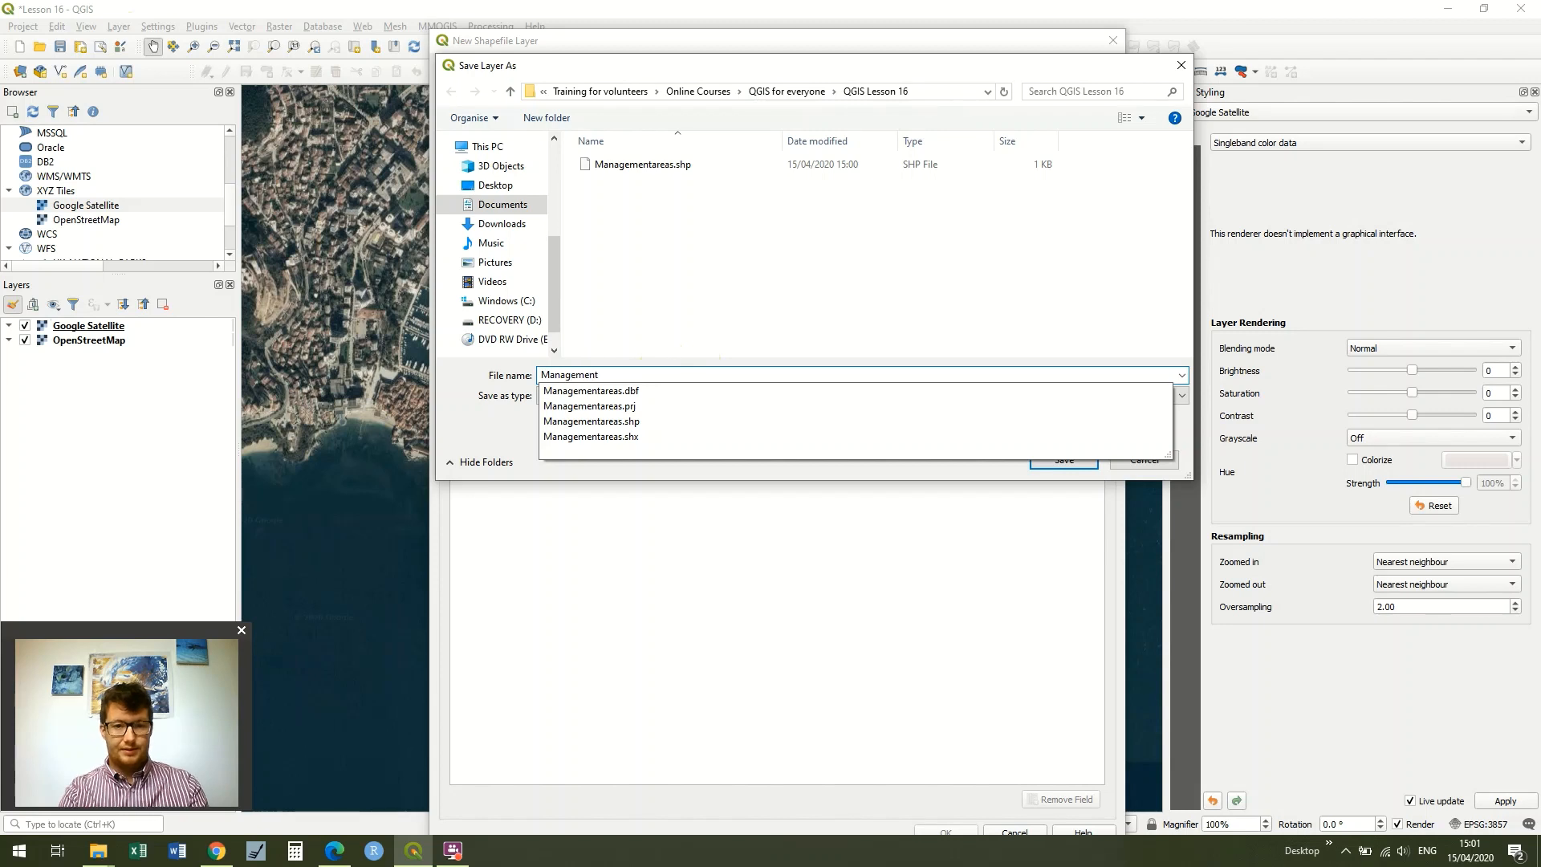
{"action": "type", "text": "areas2"}
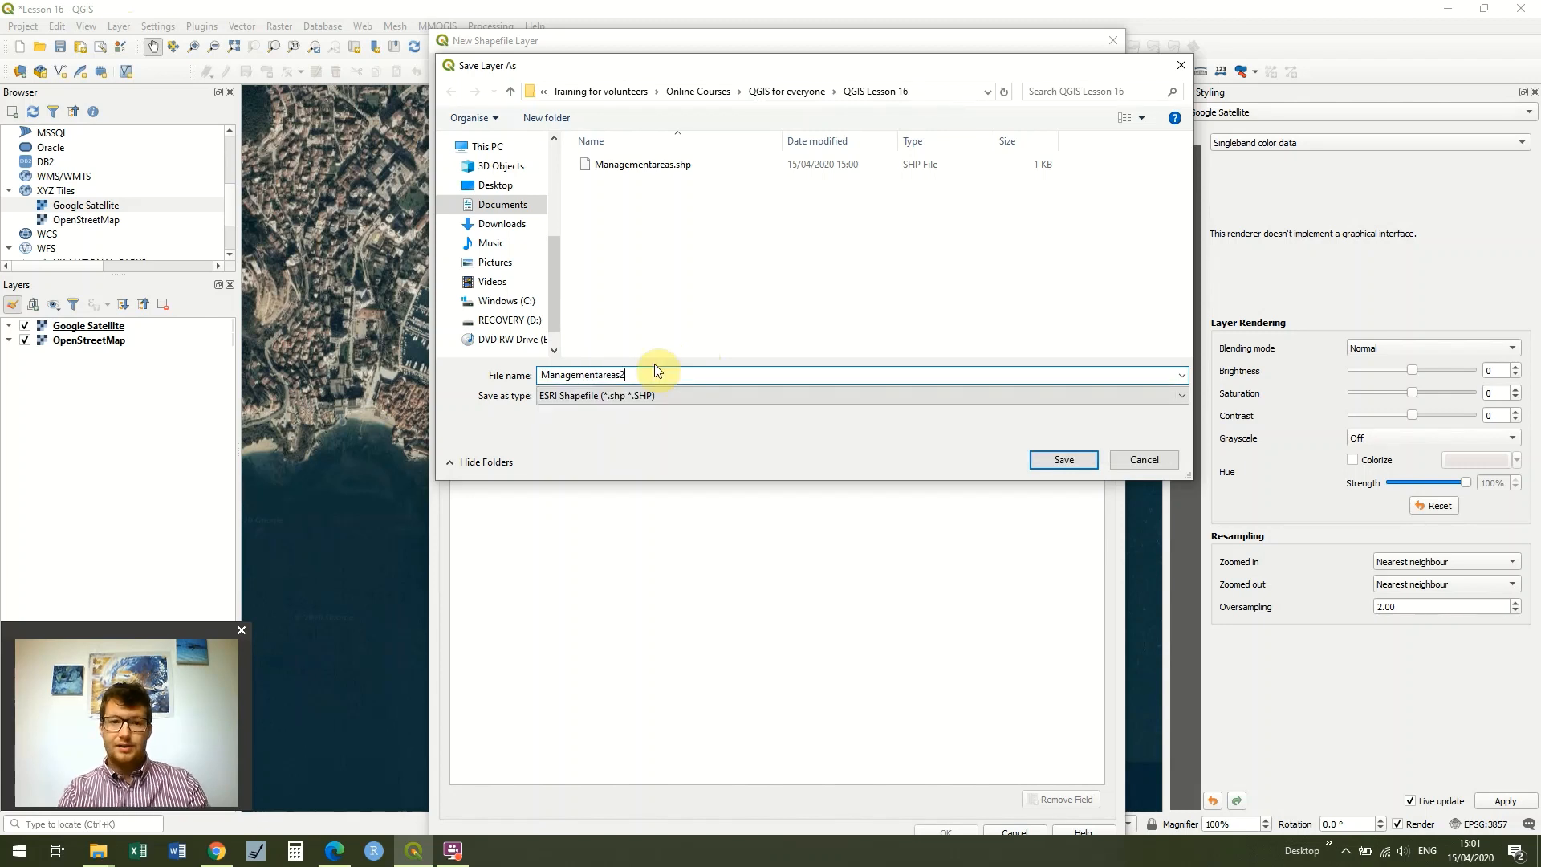
{"action": "key", "text": "Return"}
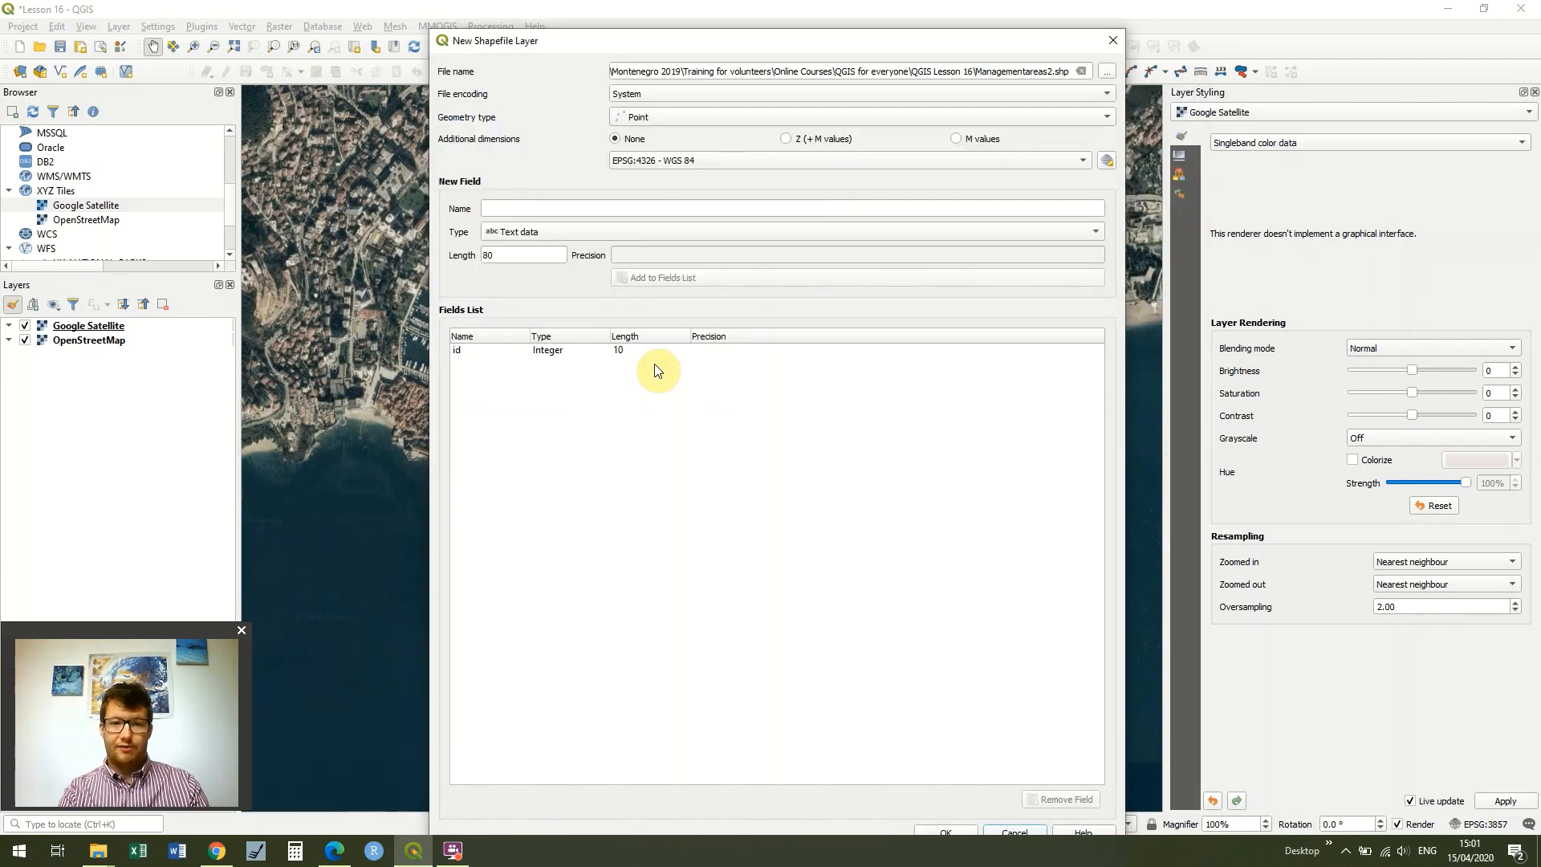
Set the new shapefile's geometry type to Polygon
{"action": "left_click", "coordinate": [1108, 95]}
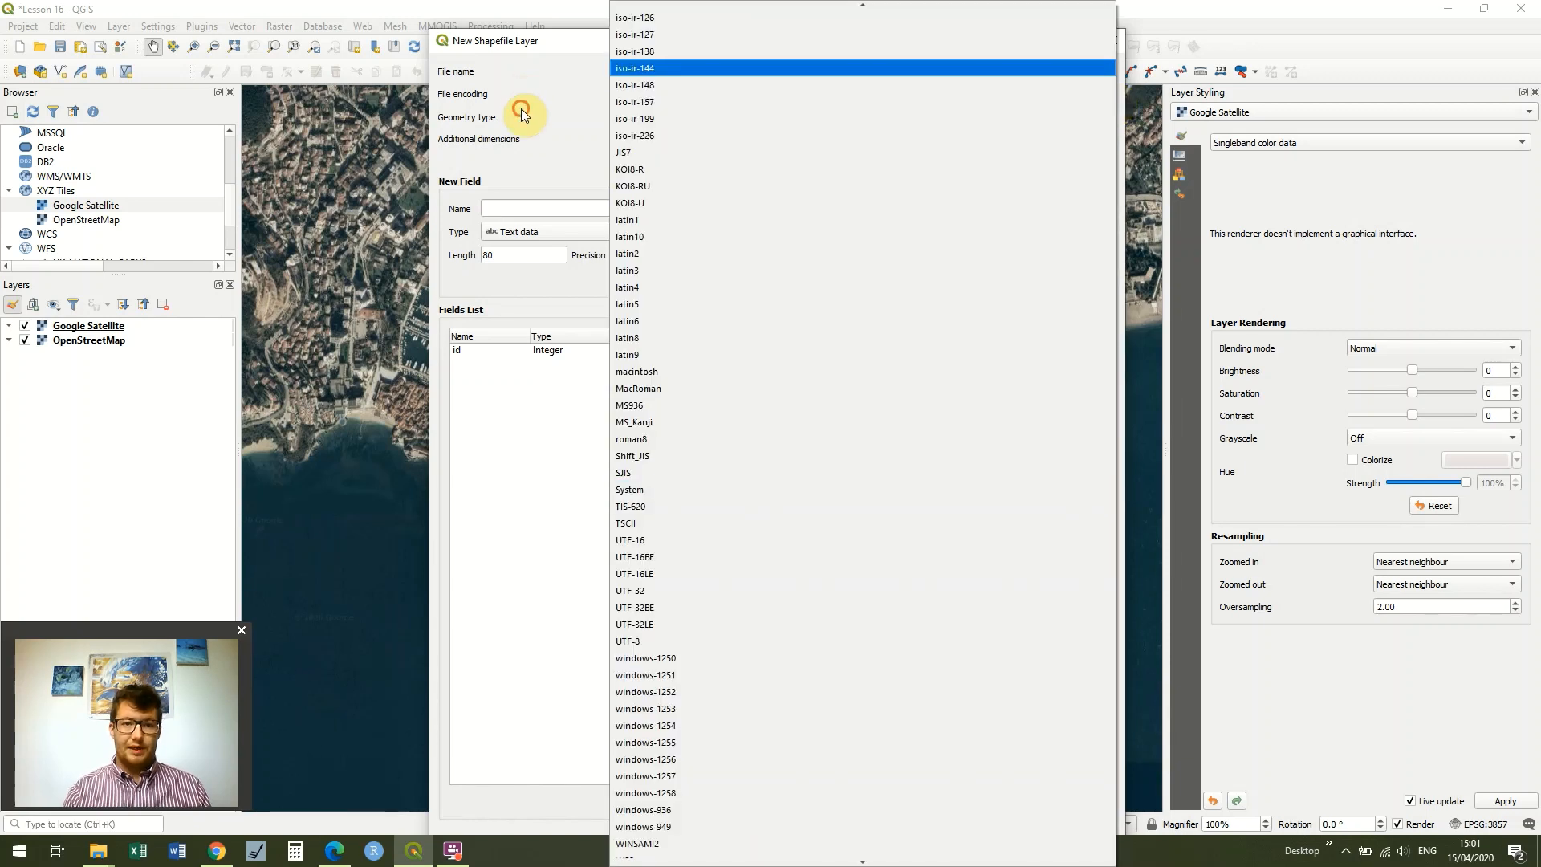
{"action": "left_click", "coordinate": [522, 108]}
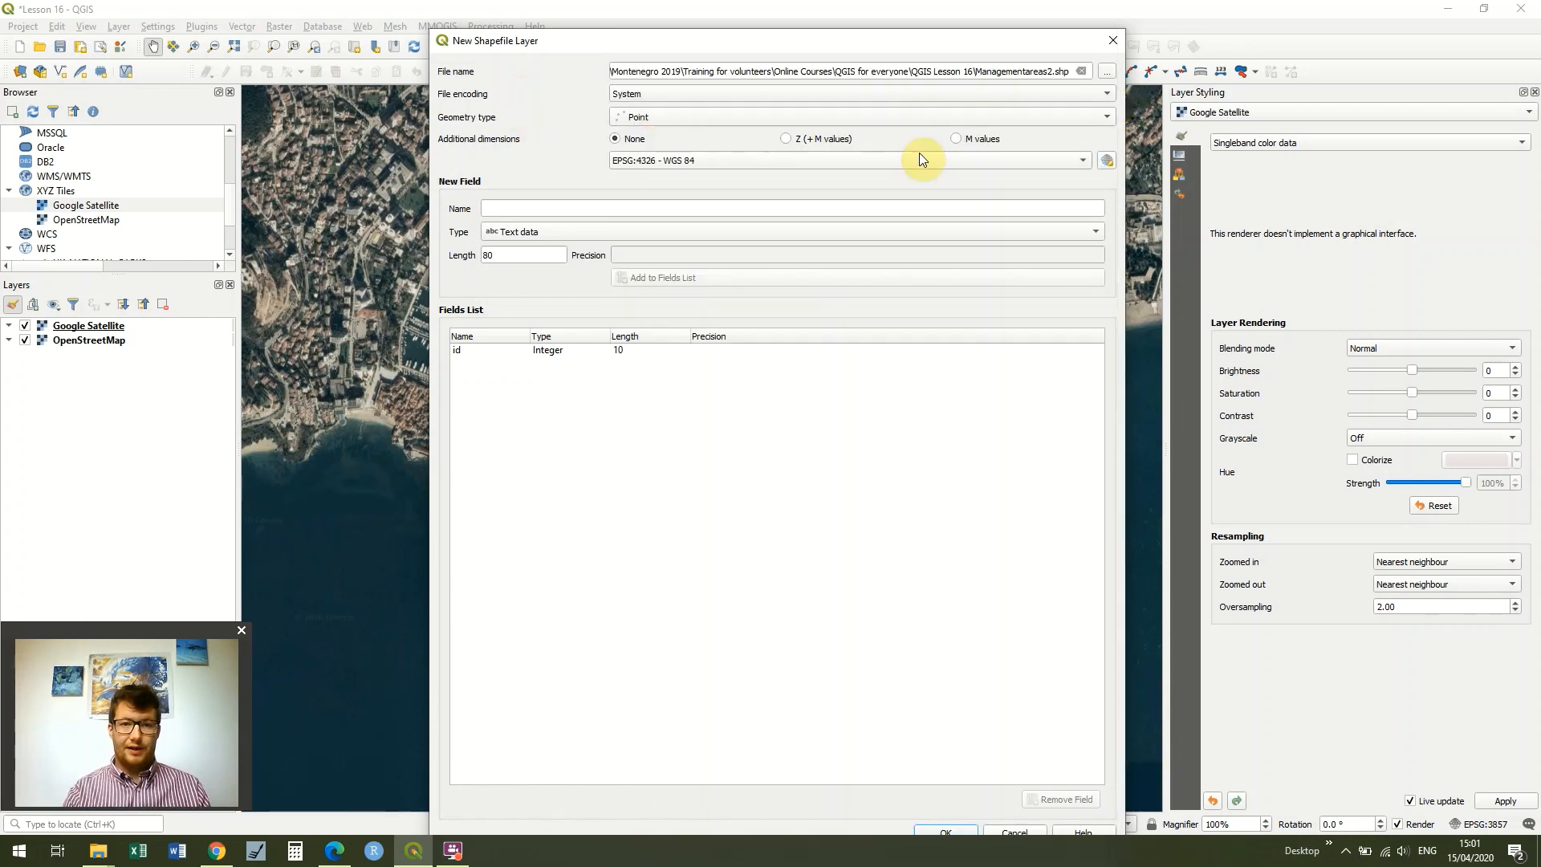
{"action": "left_click", "coordinate": [1108, 119]}
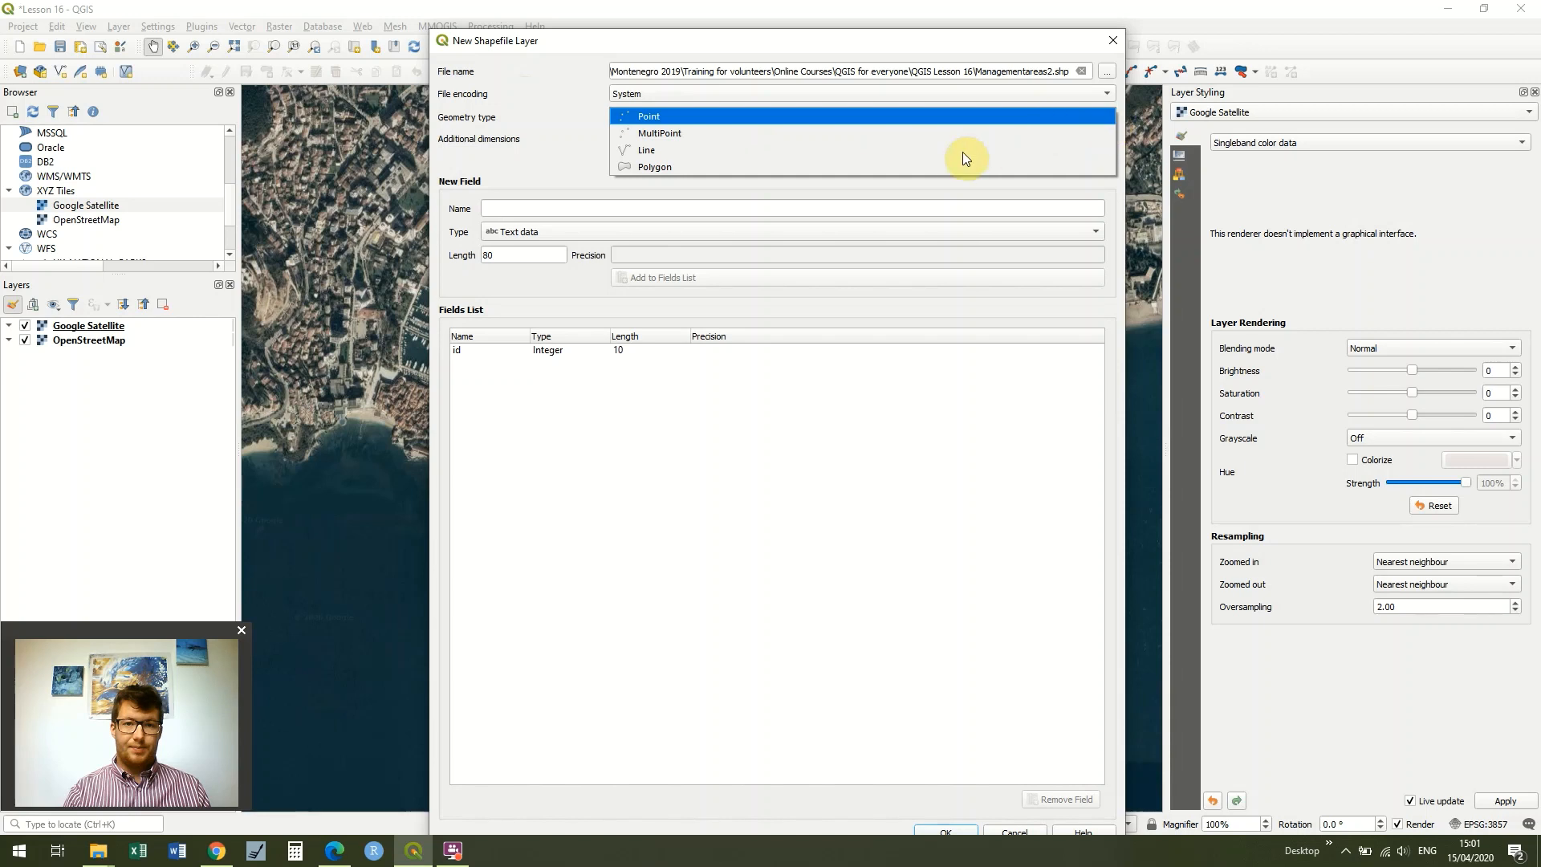
{"action": "left_click", "coordinate": [917, 166]}
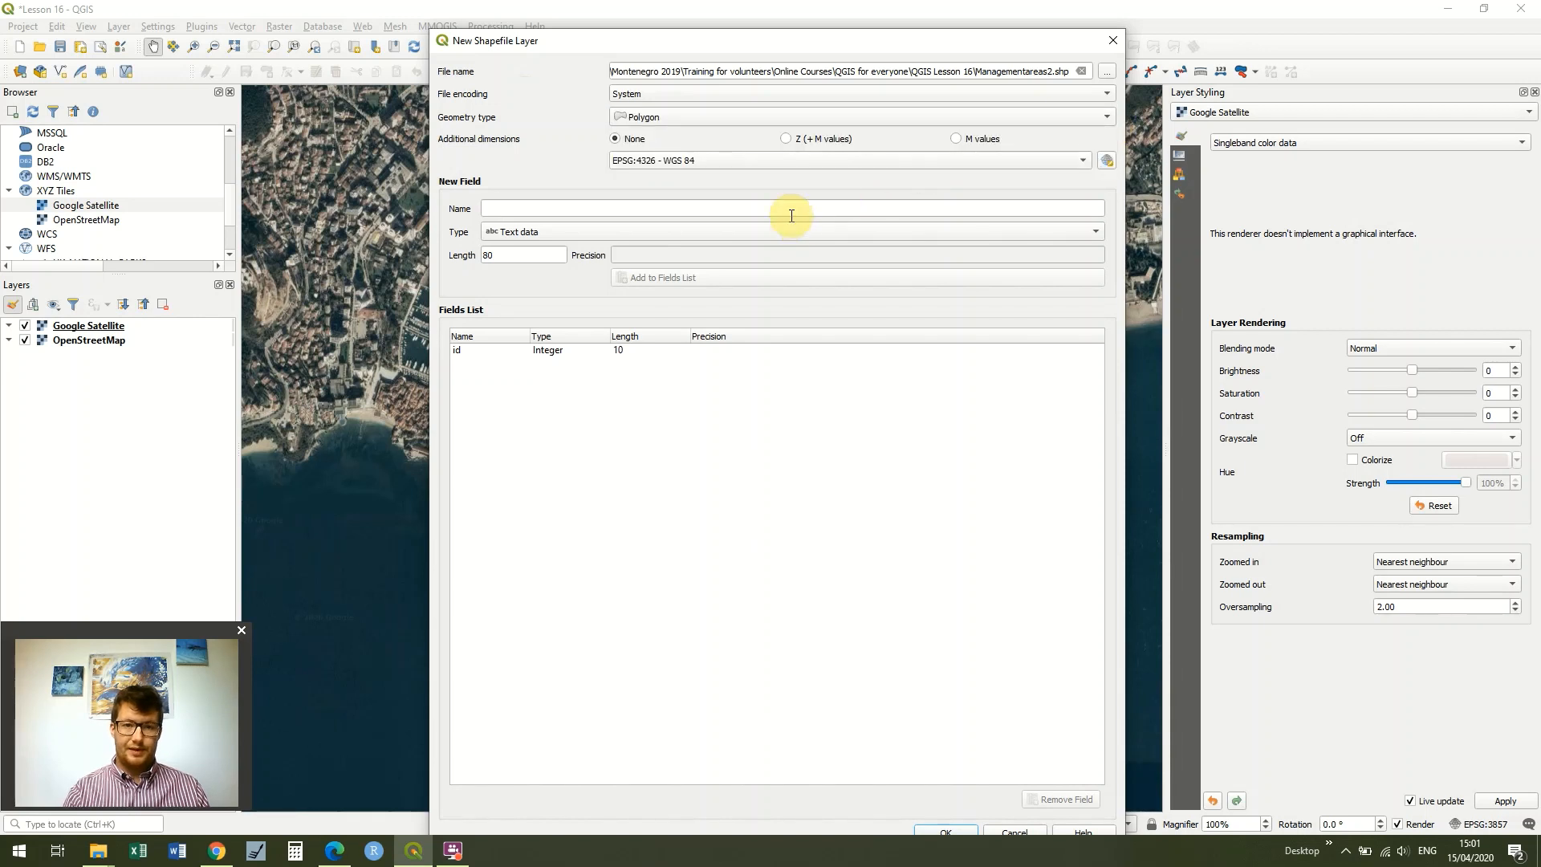
Add the text fields ID, Zone and Govern to the shapefile's fields list and create the layer
{"action": "left_click", "coordinate": [788, 208]}
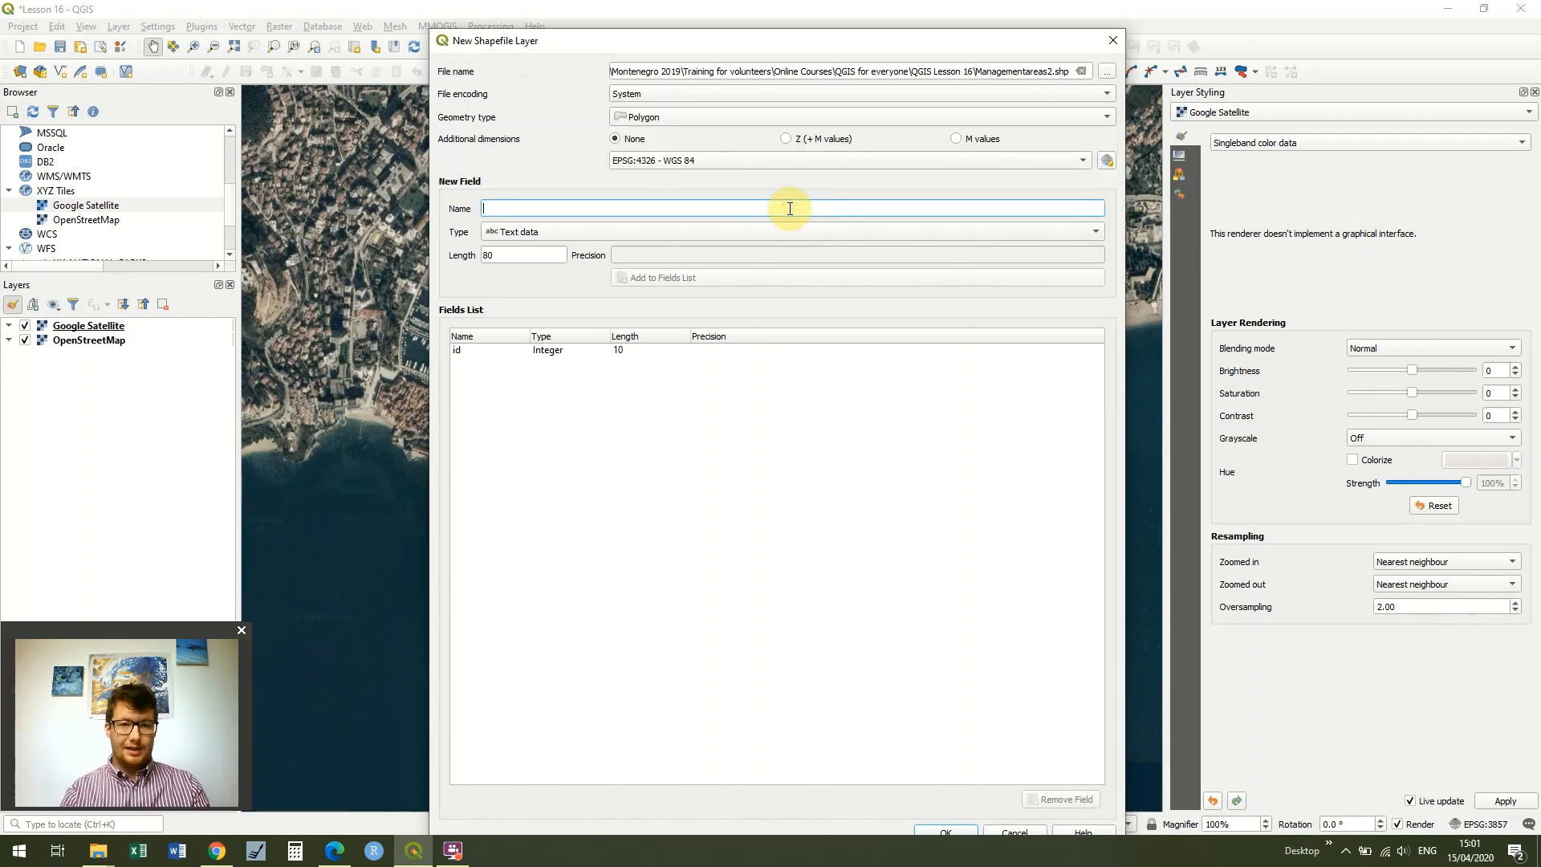
{"action": "type", "text": "ID"}
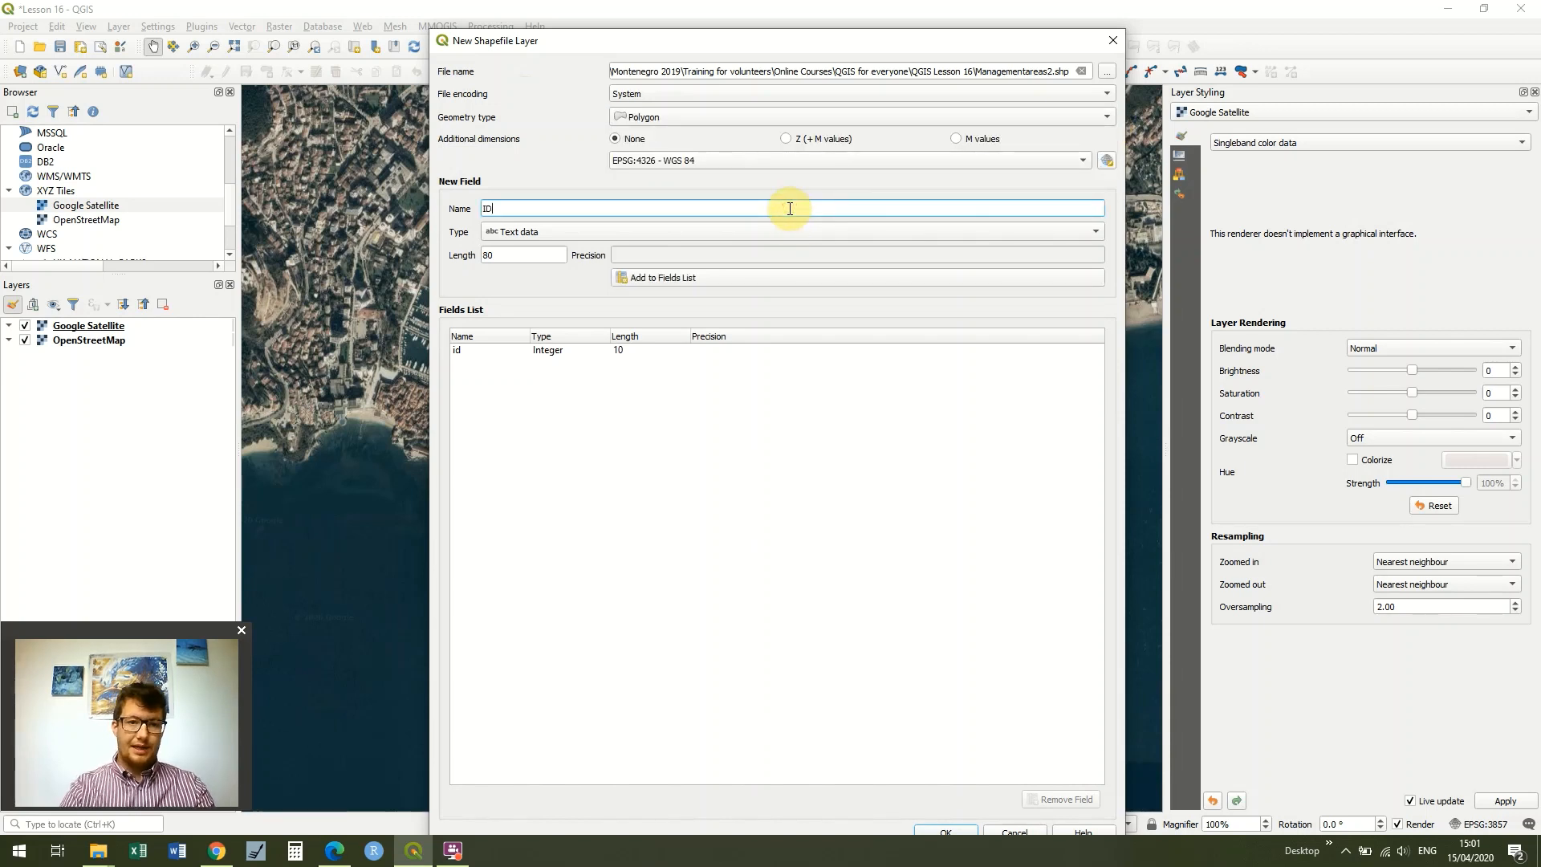
{"action": "left_click", "coordinate": [724, 277]}
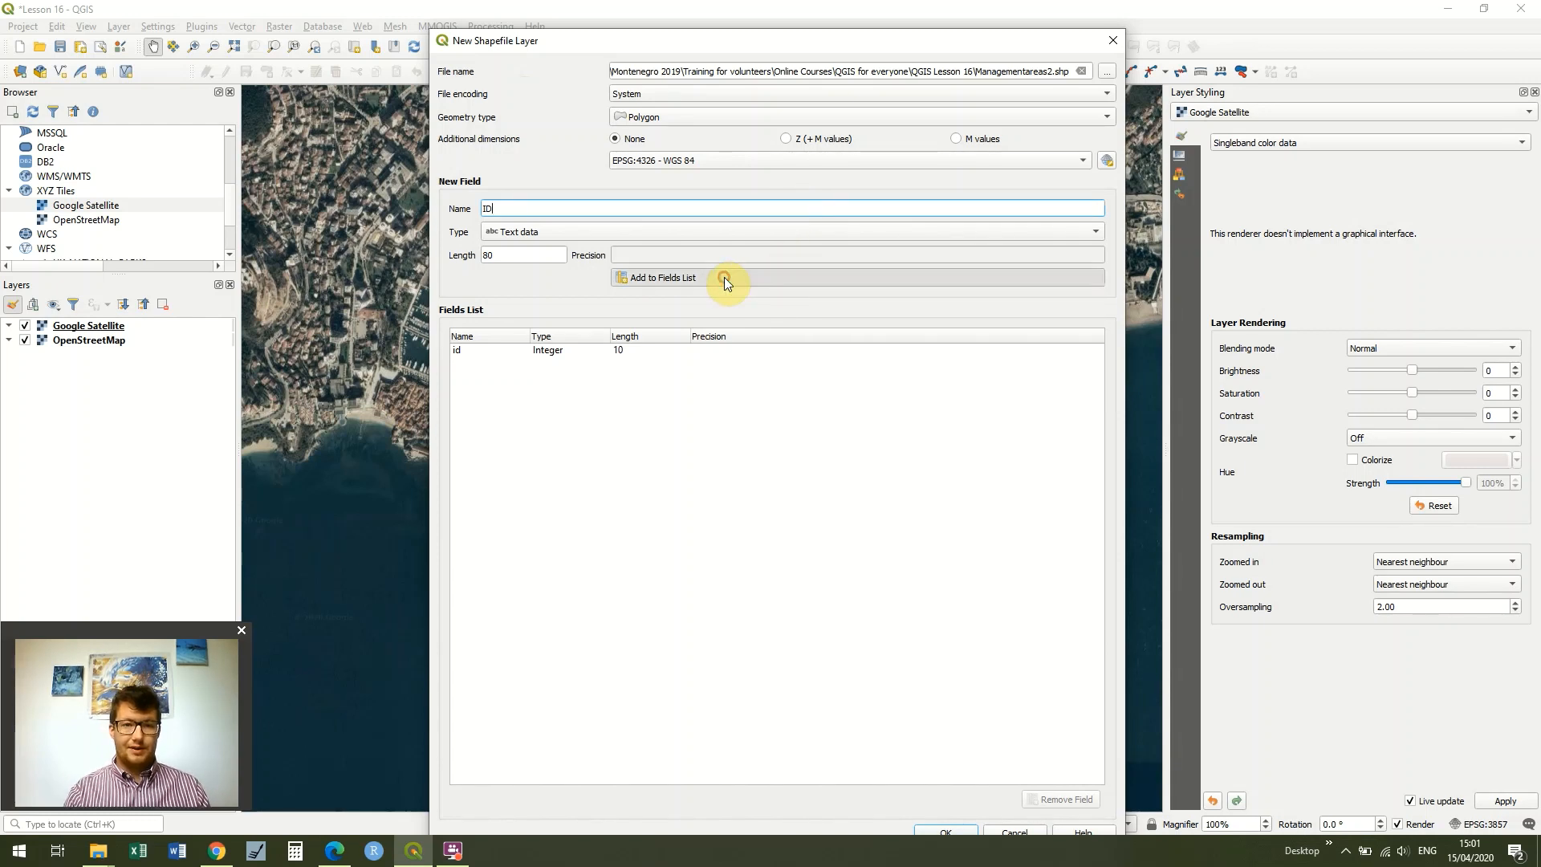
{"action": "left_click", "coordinate": [758, 203]}
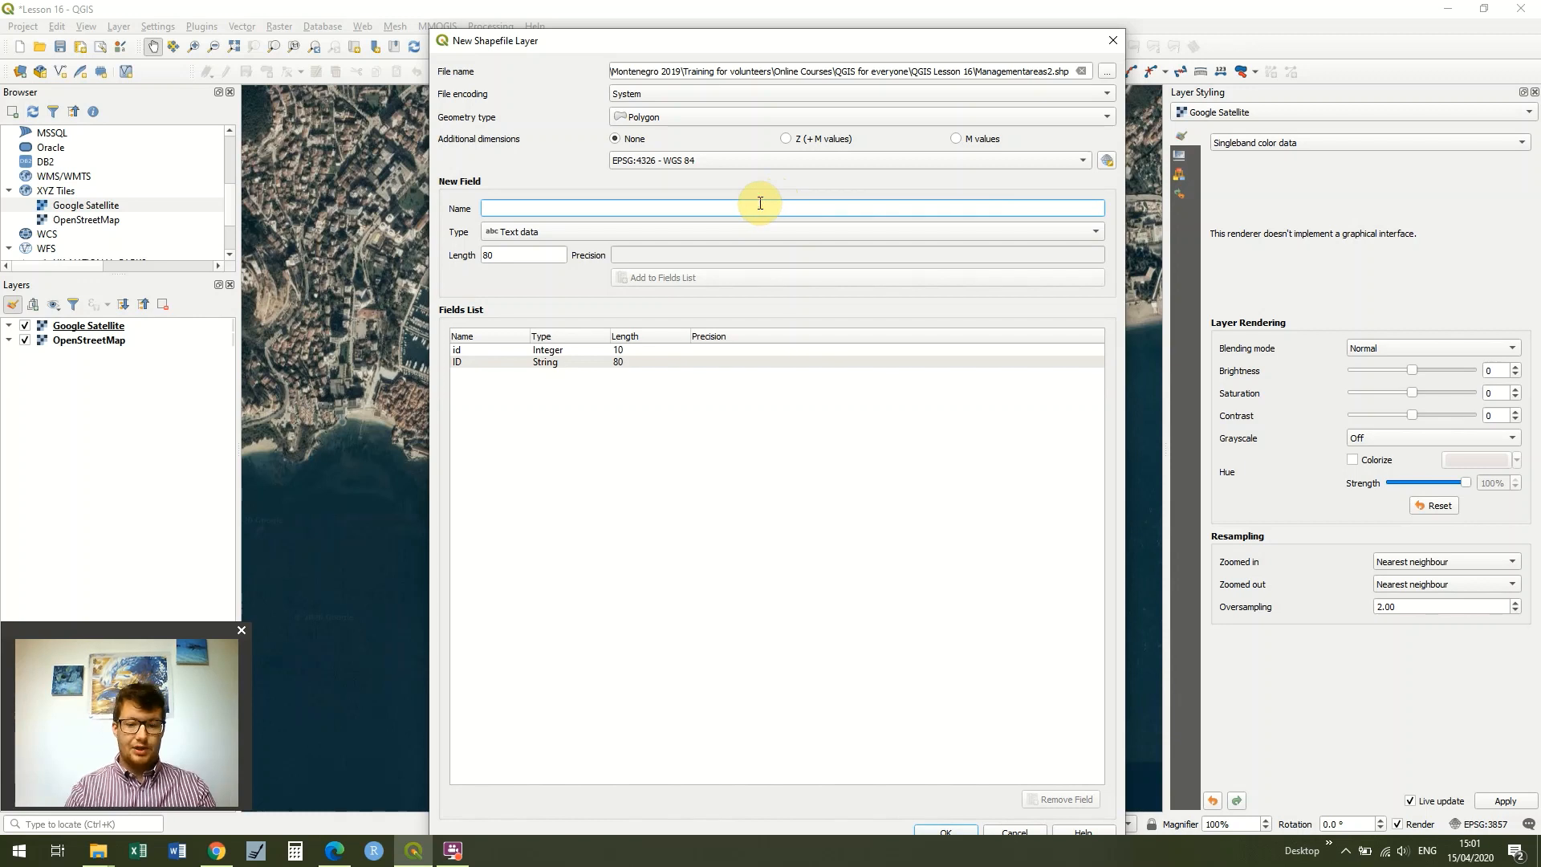
{"action": "type", "text": "Zone"}
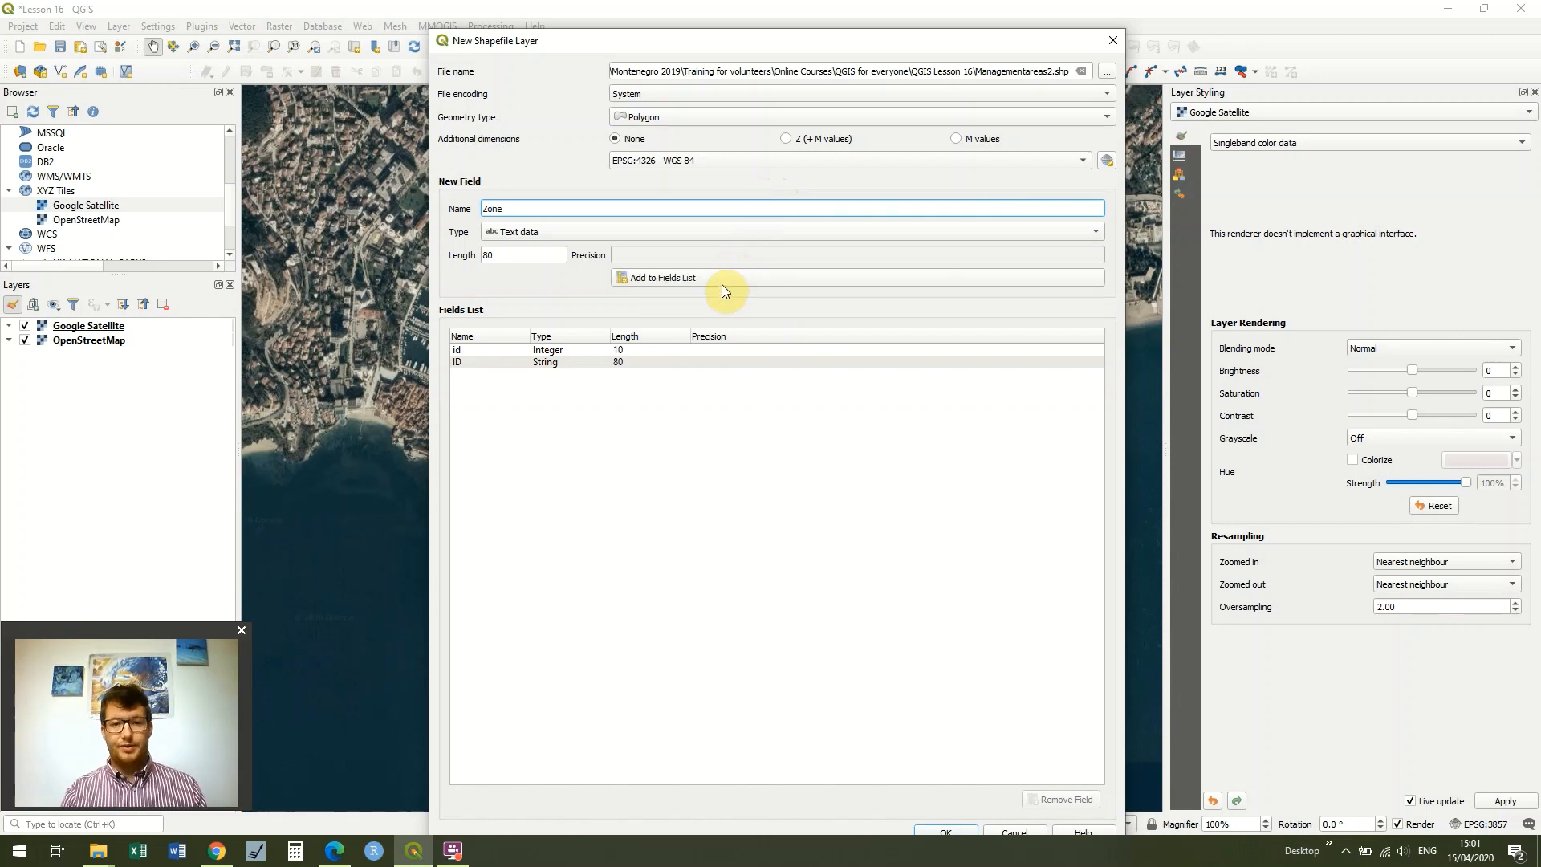
{"action": "left_click", "coordinate": [722, 285]}
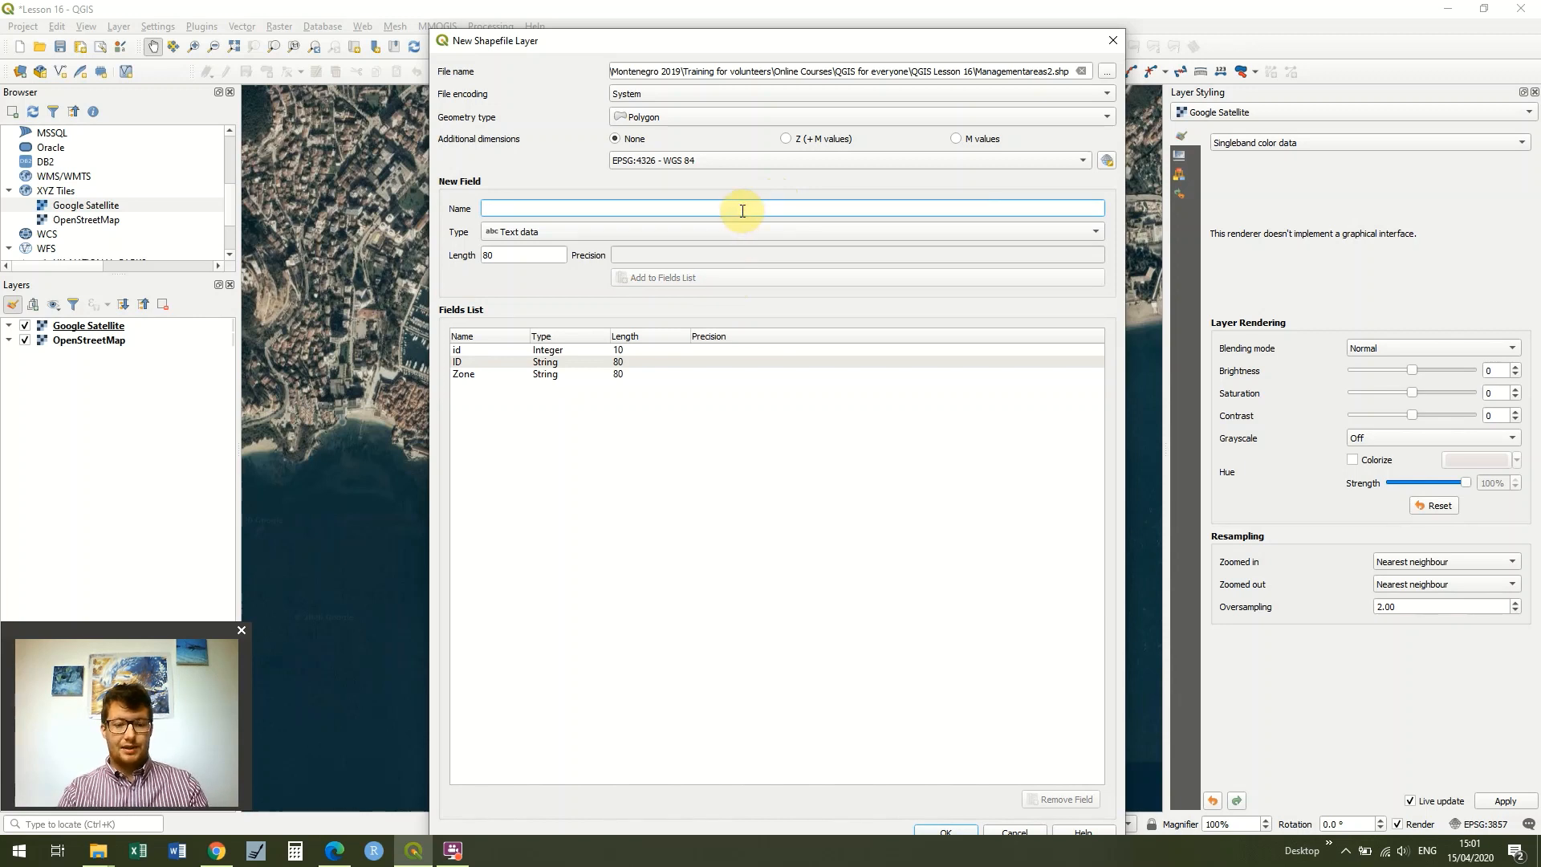
{"action": "type", "text": "Govern"}
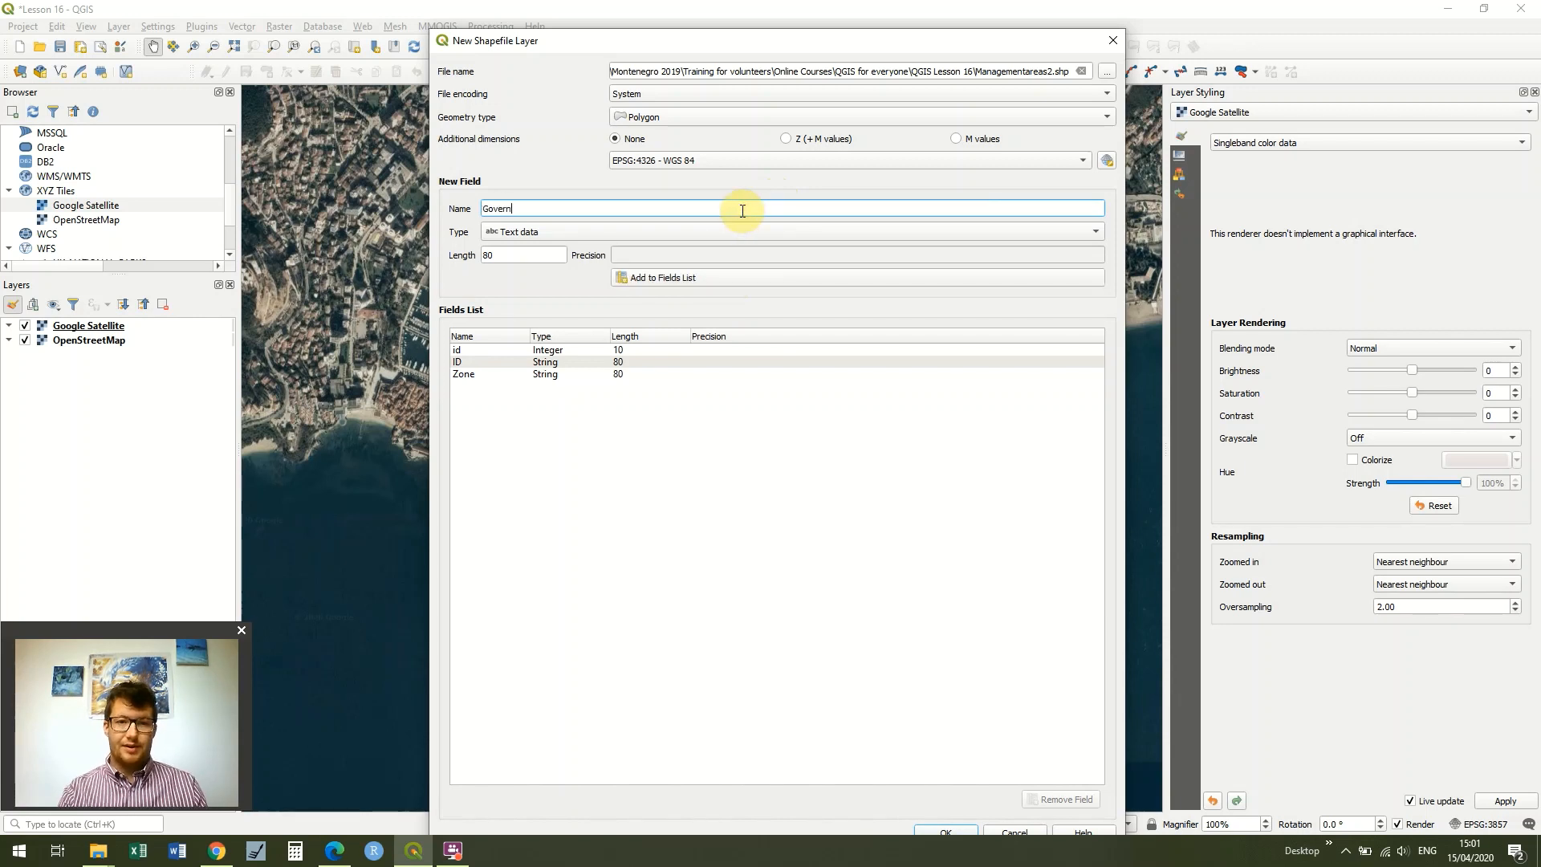
{"action": "left_click", "coordinate": [735, 281]}
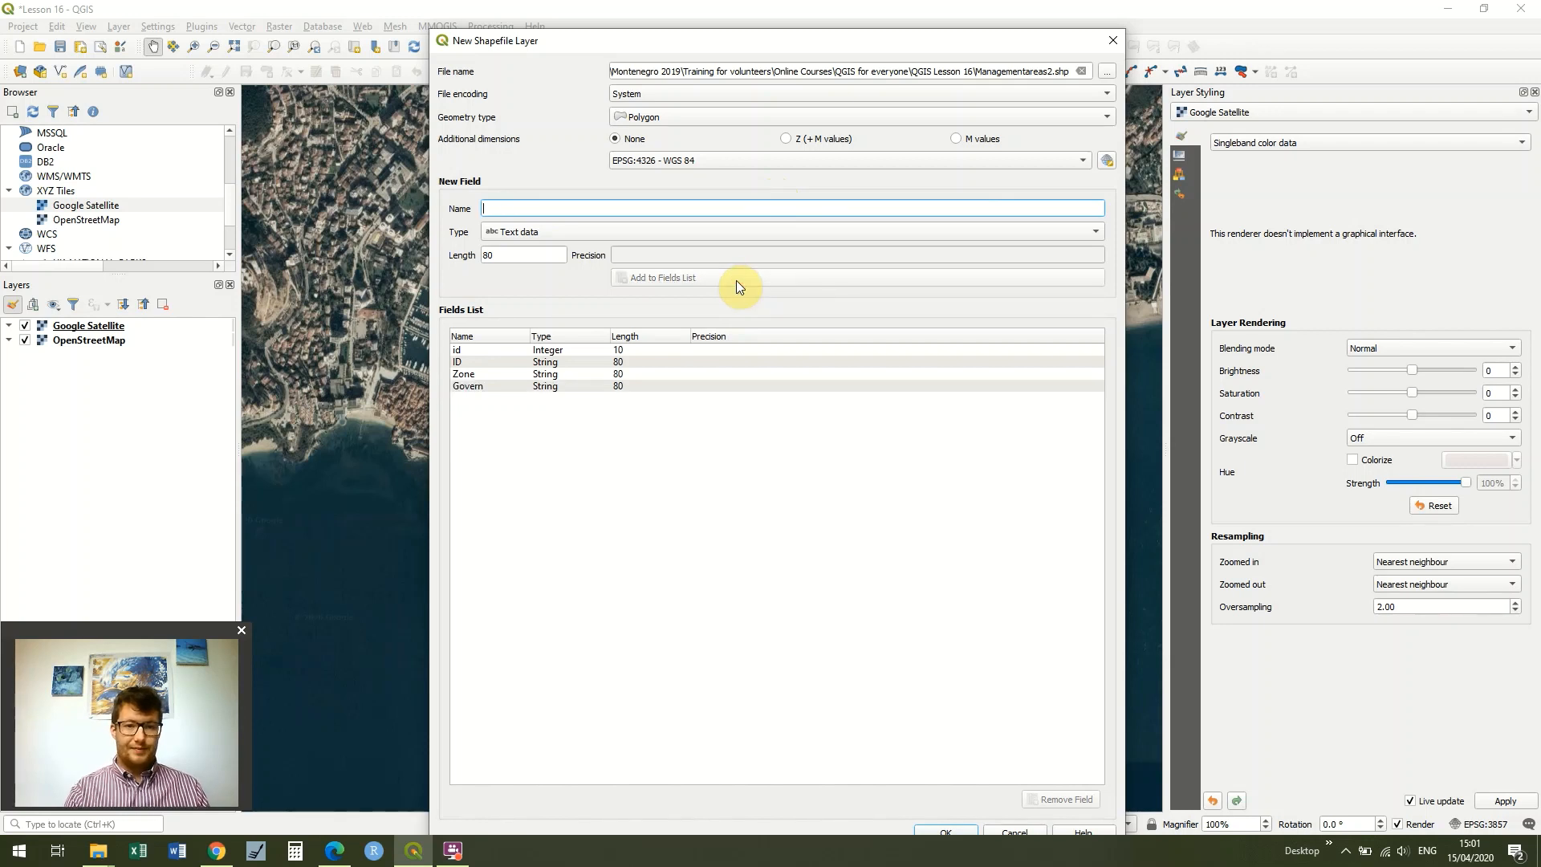
{"action": "left_click", "coordinate": [946, 832]}
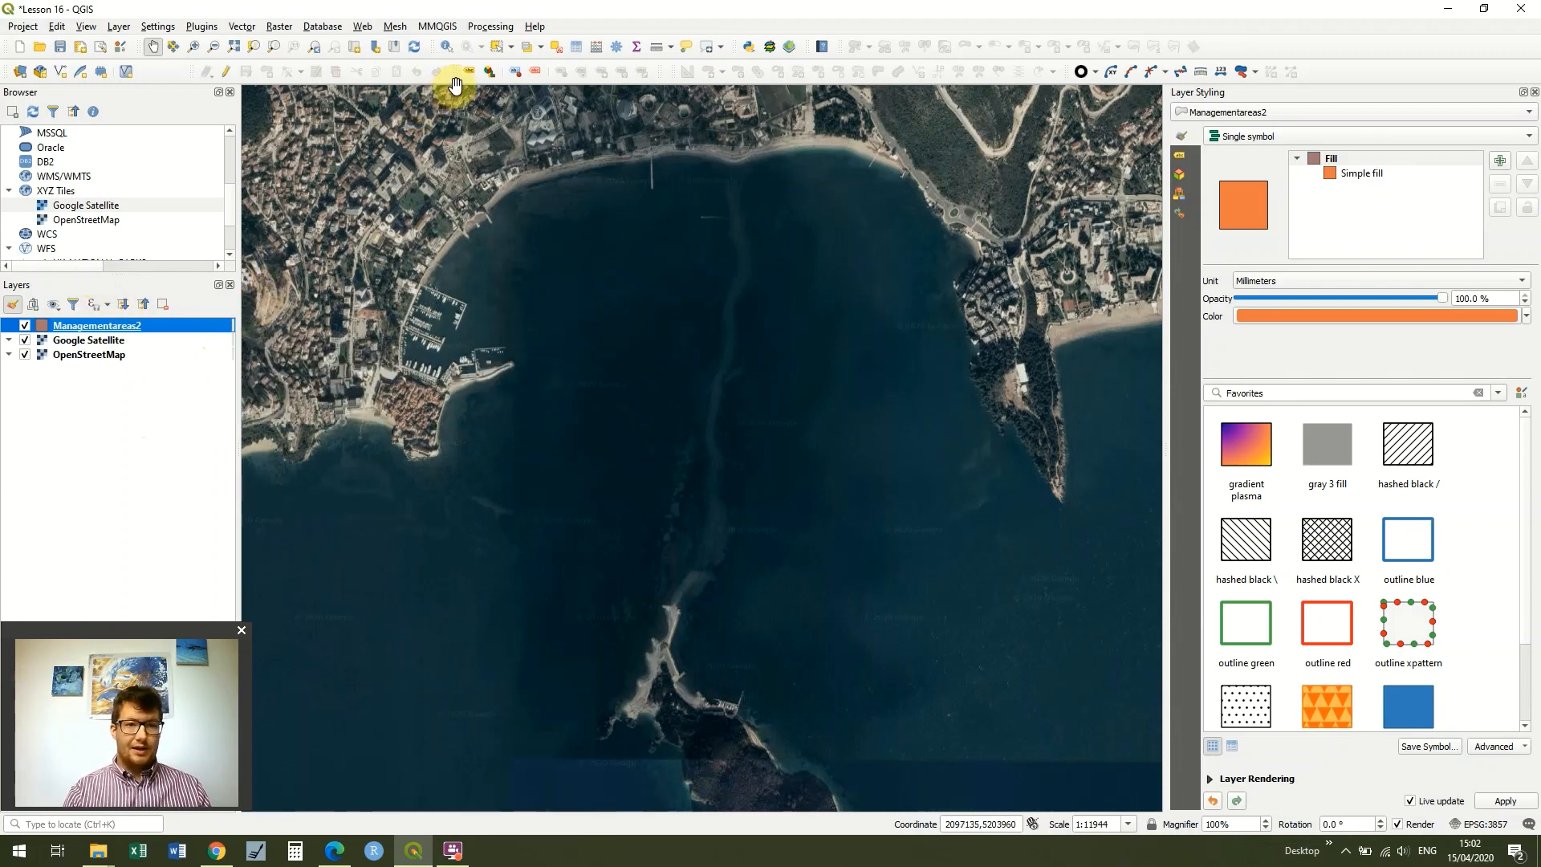
Start editing Managementareas2 and begin a new polygon, tracing the east side of the underwater ridge from the beach to the island's northern tip
{"action": "left_click", "coordinate": [226, 72]}
{"action": "left_click", "coordinate": [266, 72]}
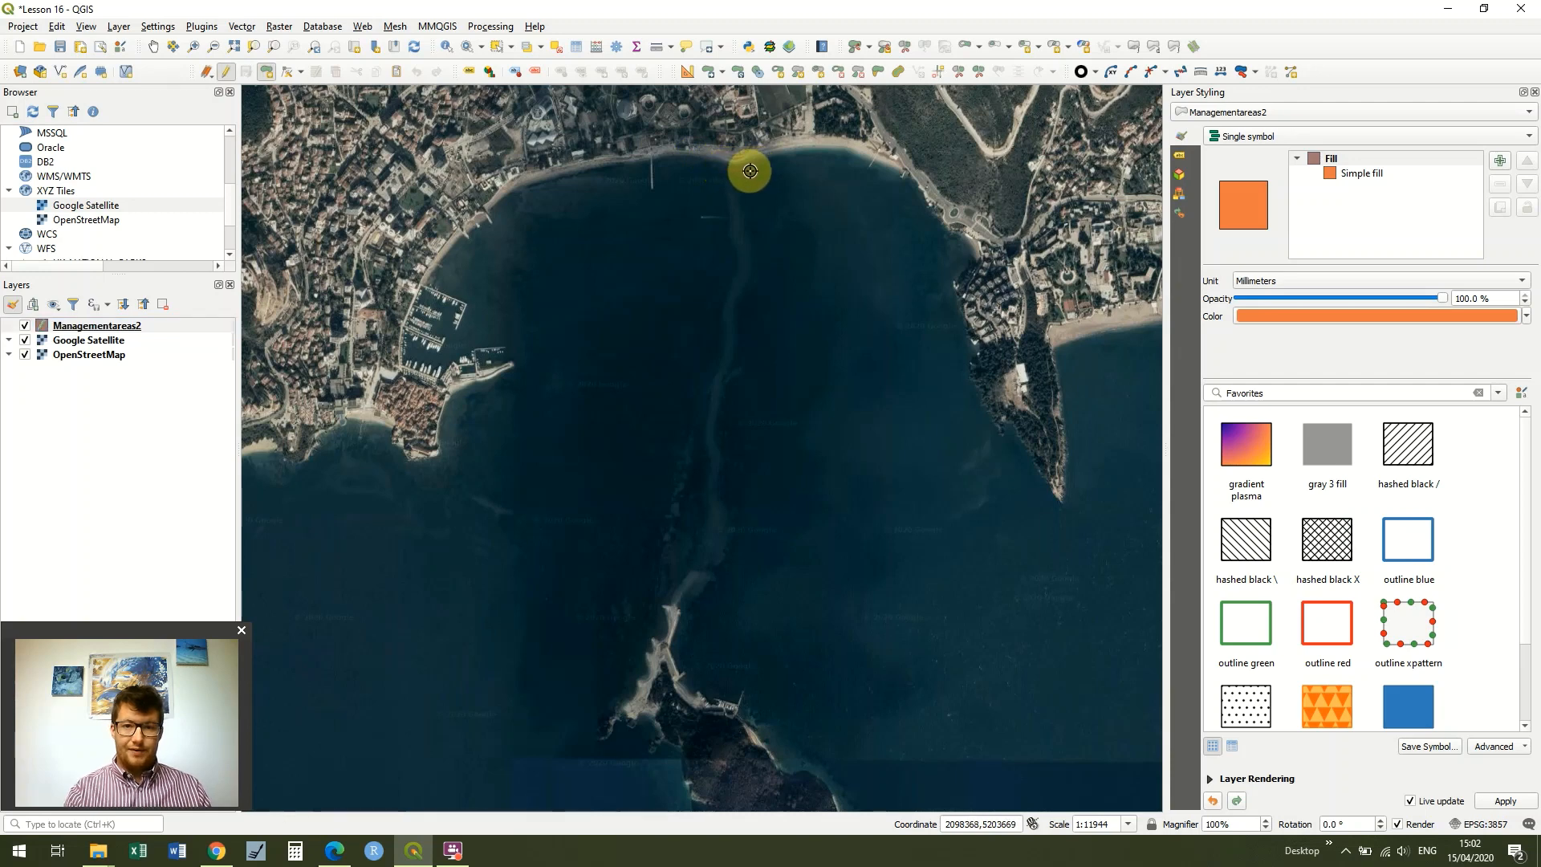
{"action": "left_click", "coordinate": [750, 171]}
{"action": "left_click", "coordinate": [741, 199]}
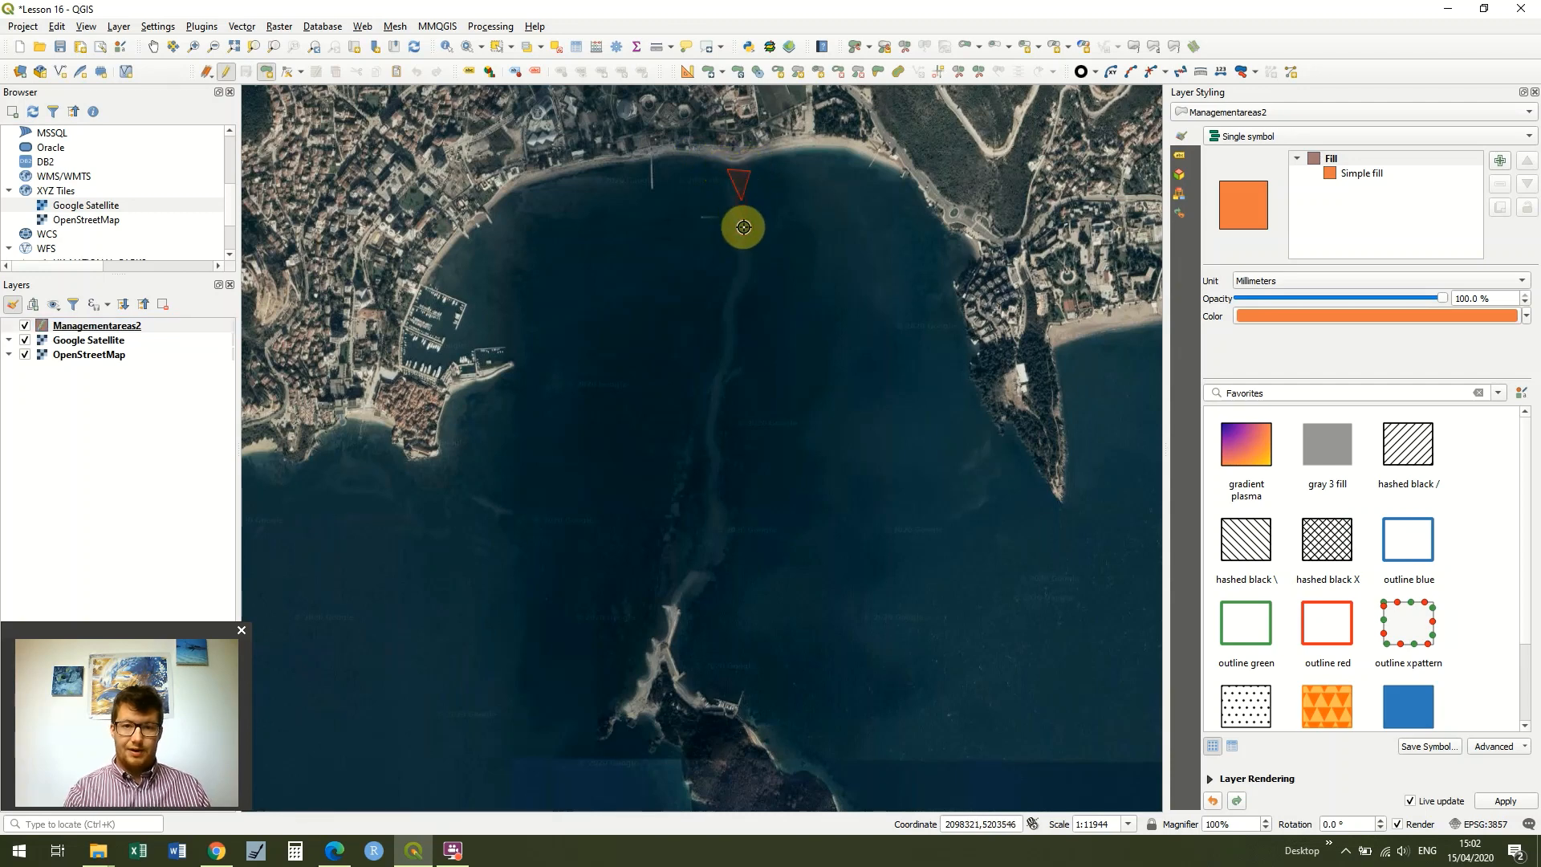
{"action": "left_click", "coordinate": [750, 273]}
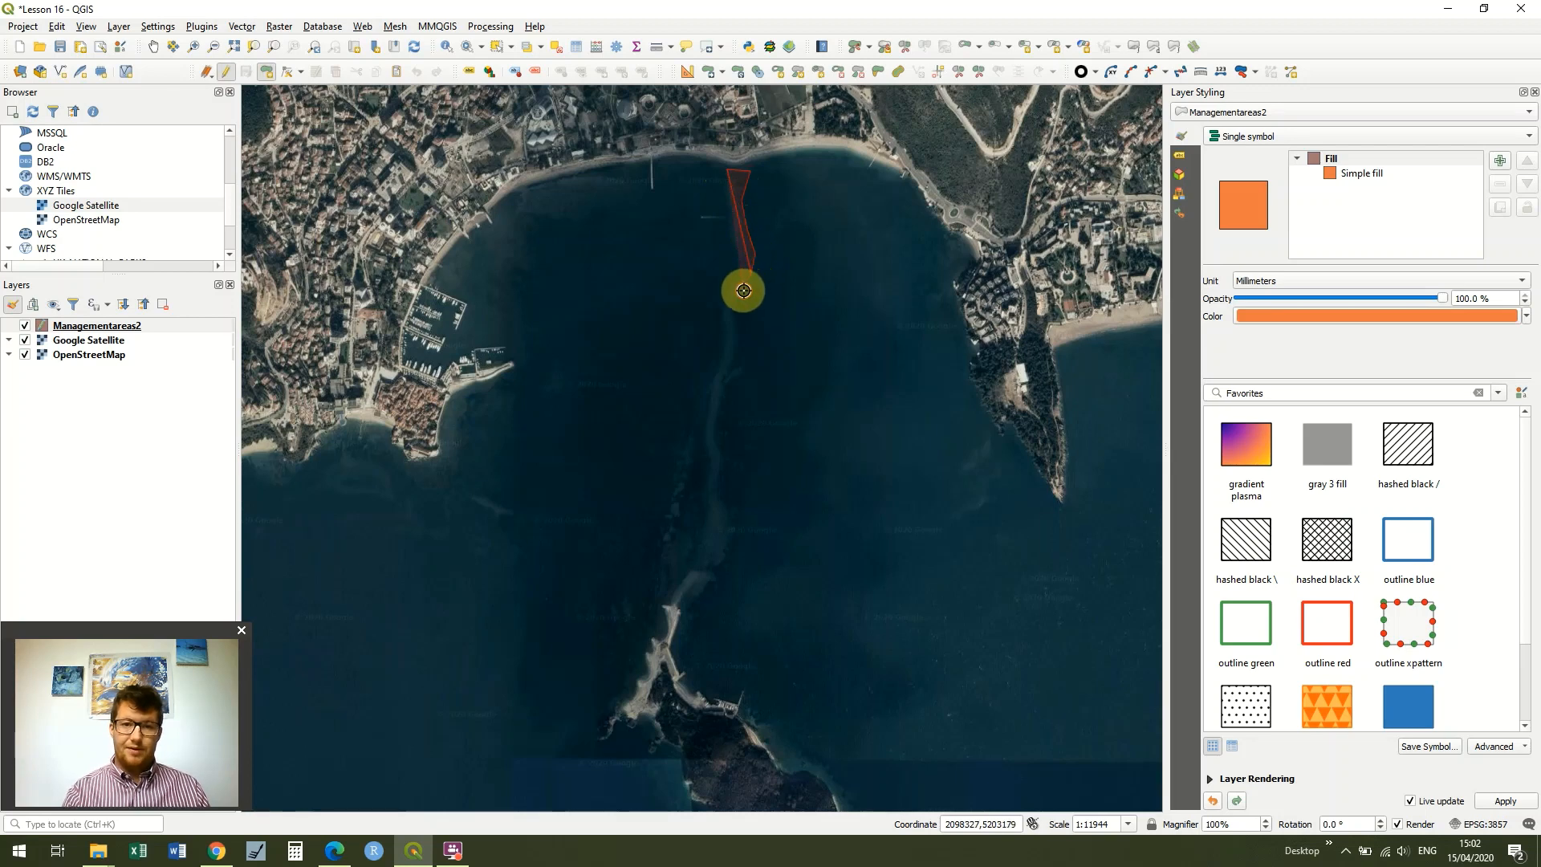
{"action": "left_click", "coordinate": [744, 288]}
{"action": "left_click", "coordinate": [736, 308]}
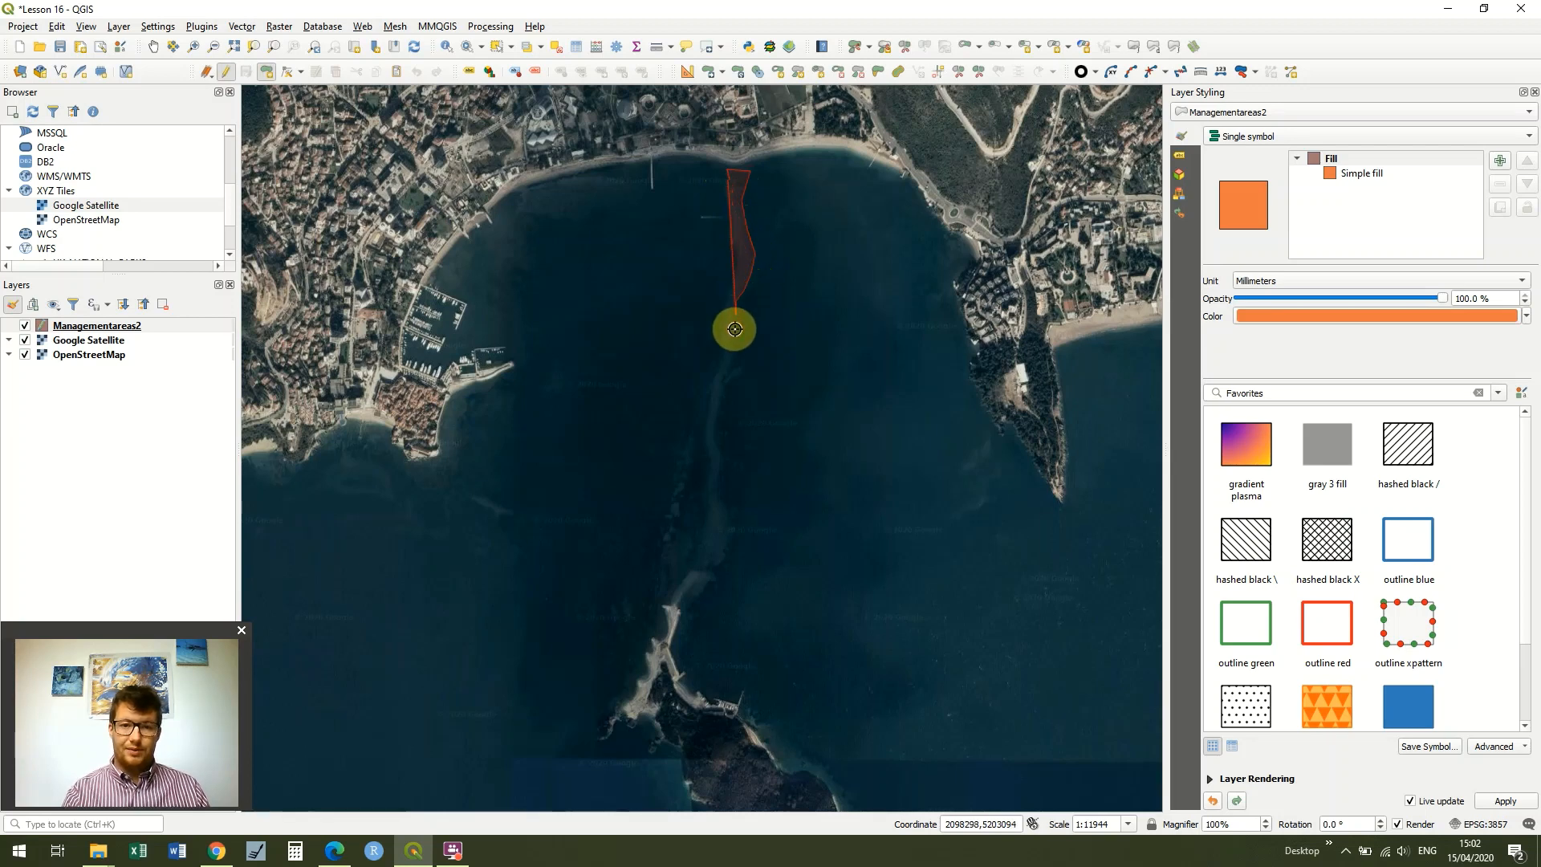
{"action": "left_click", "coordinate": [735, 346]}
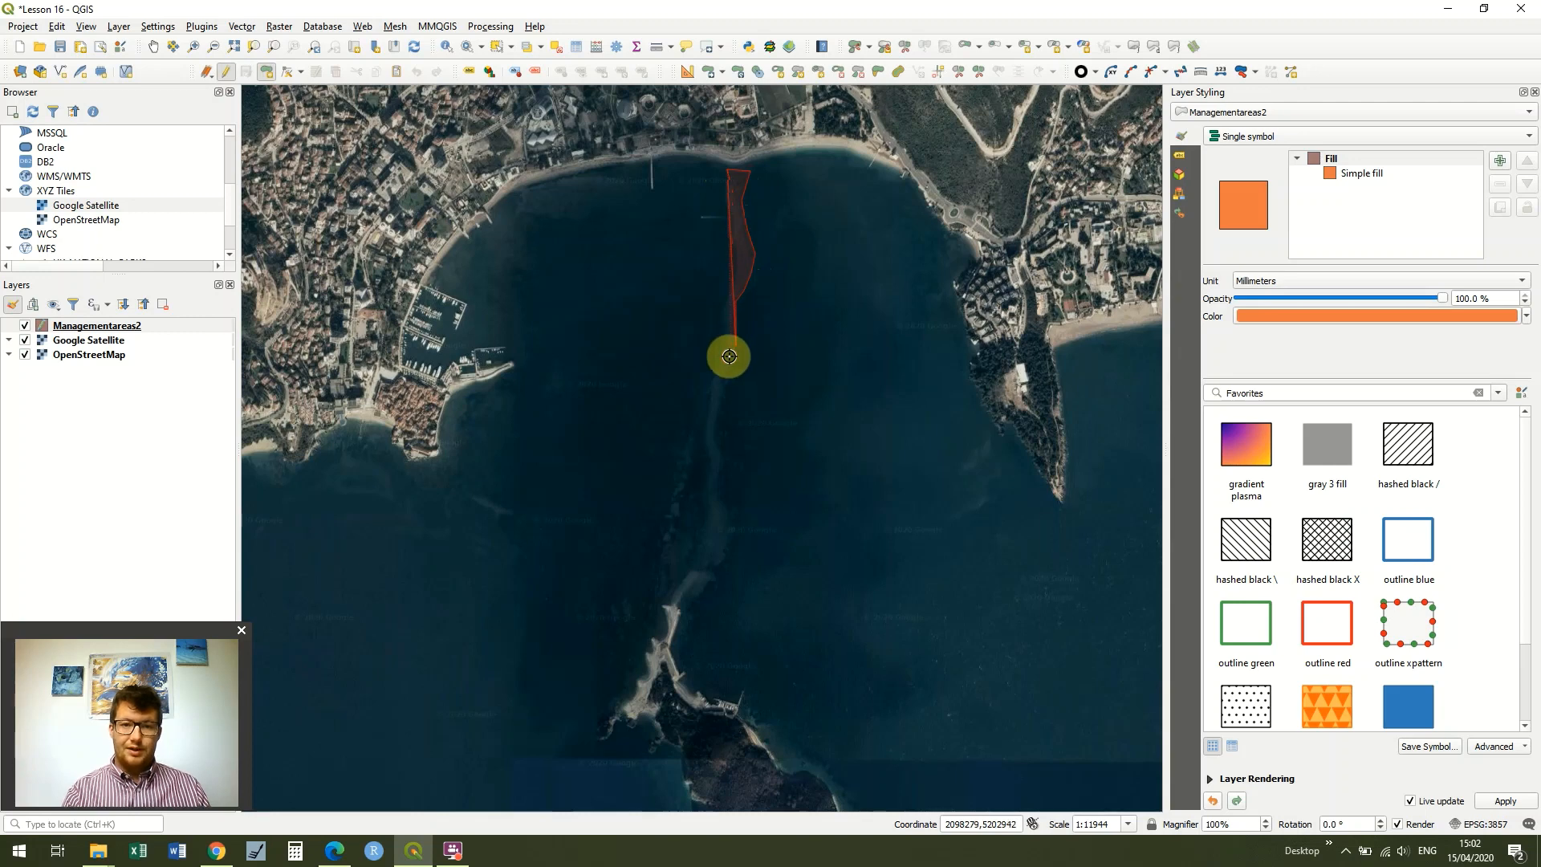
{"action": "left_click", "coordinate": [725, 395]}
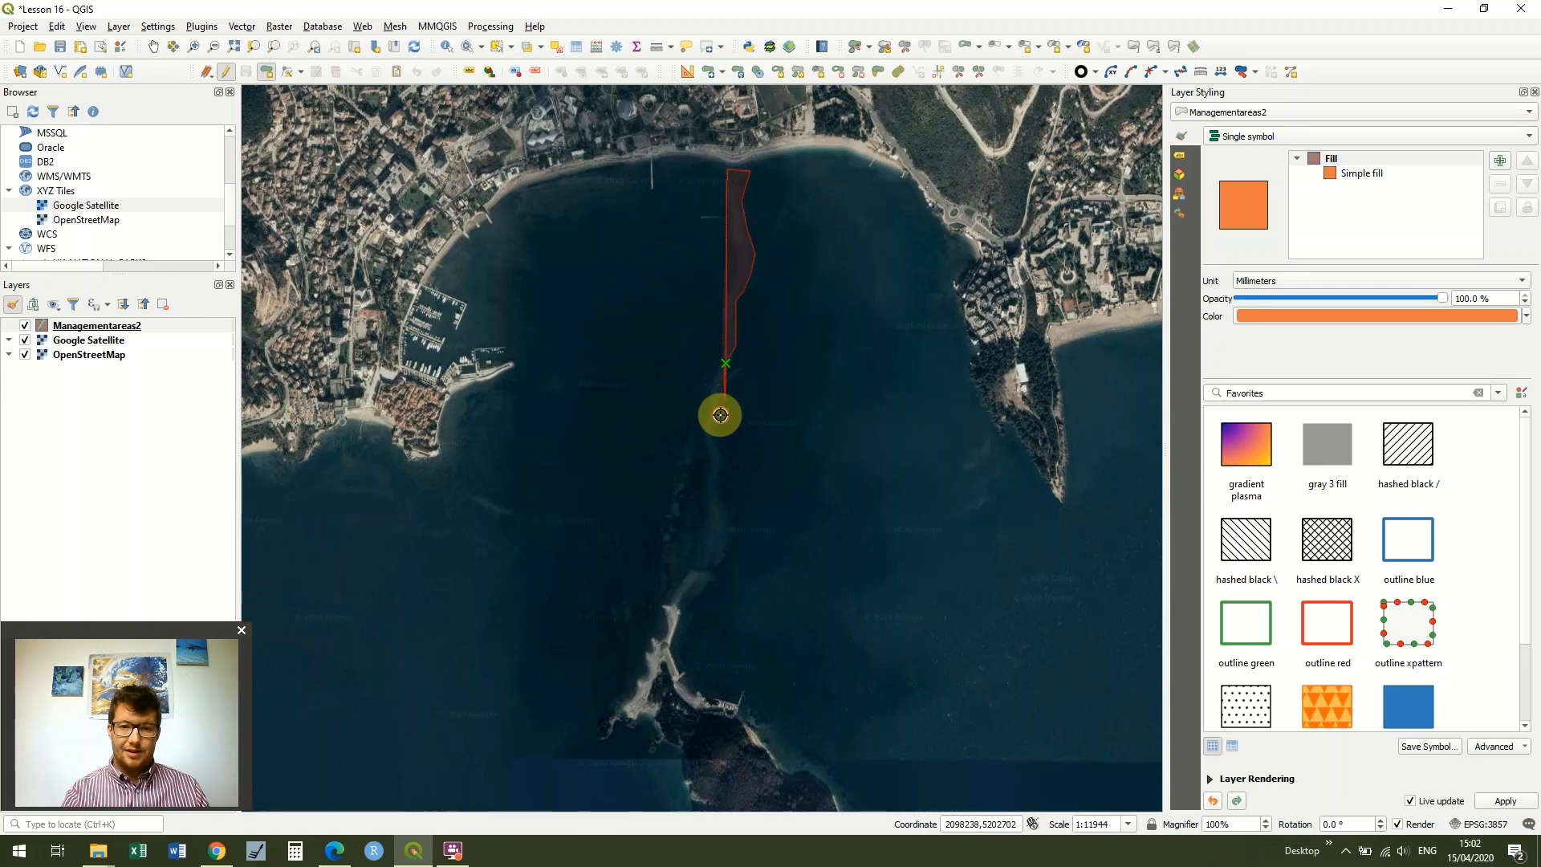
{"action": "left_click", "coordinate": [720, 415]}
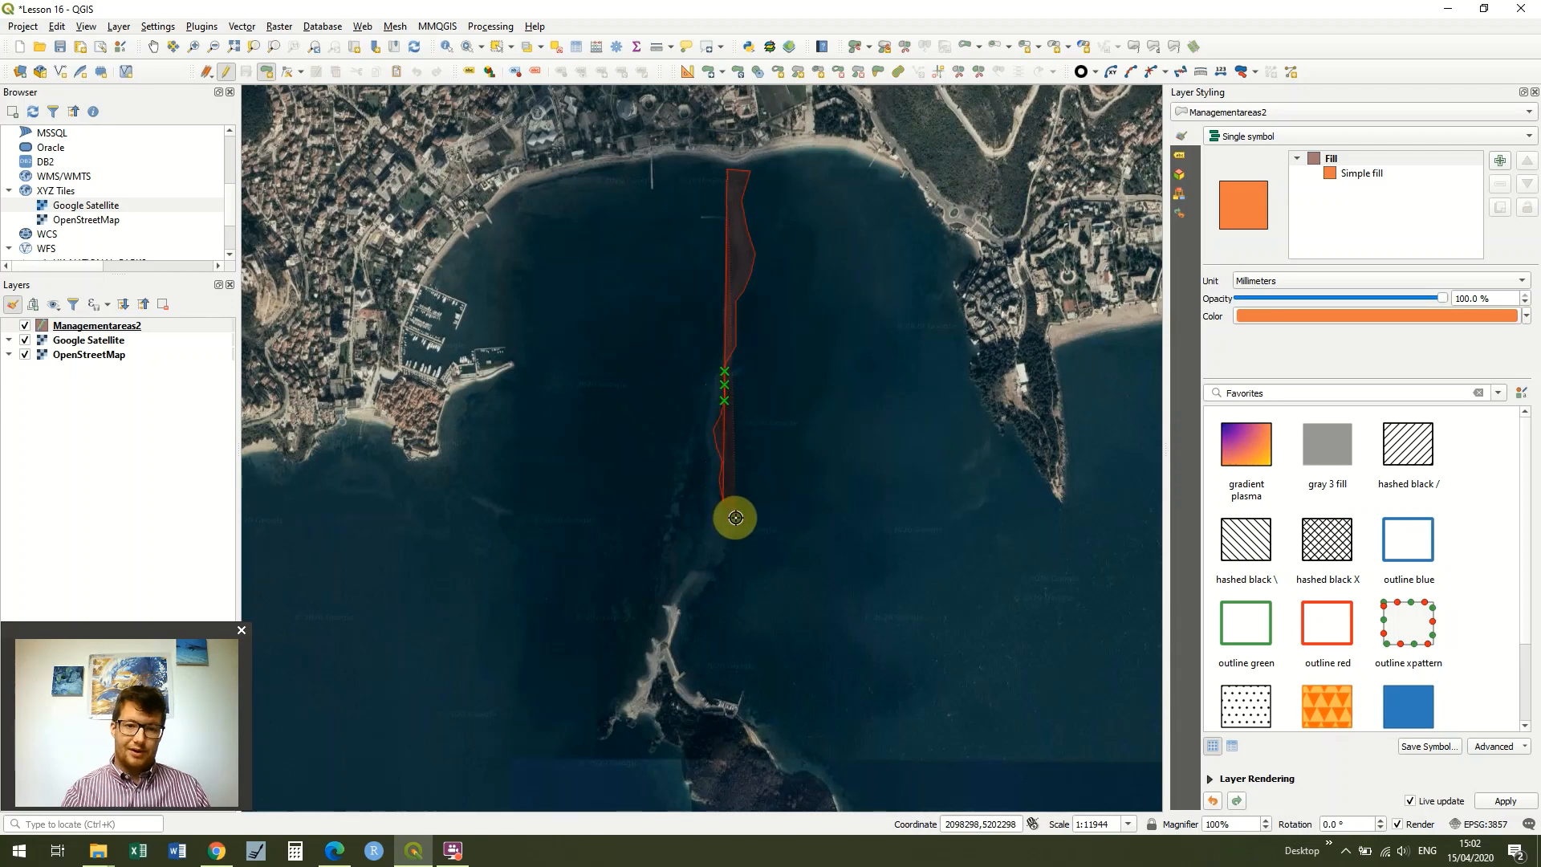
{"action": "left_click", "coordinate": [732, 525]}
{"action": "left_click", "coordinate": [712, 565]}
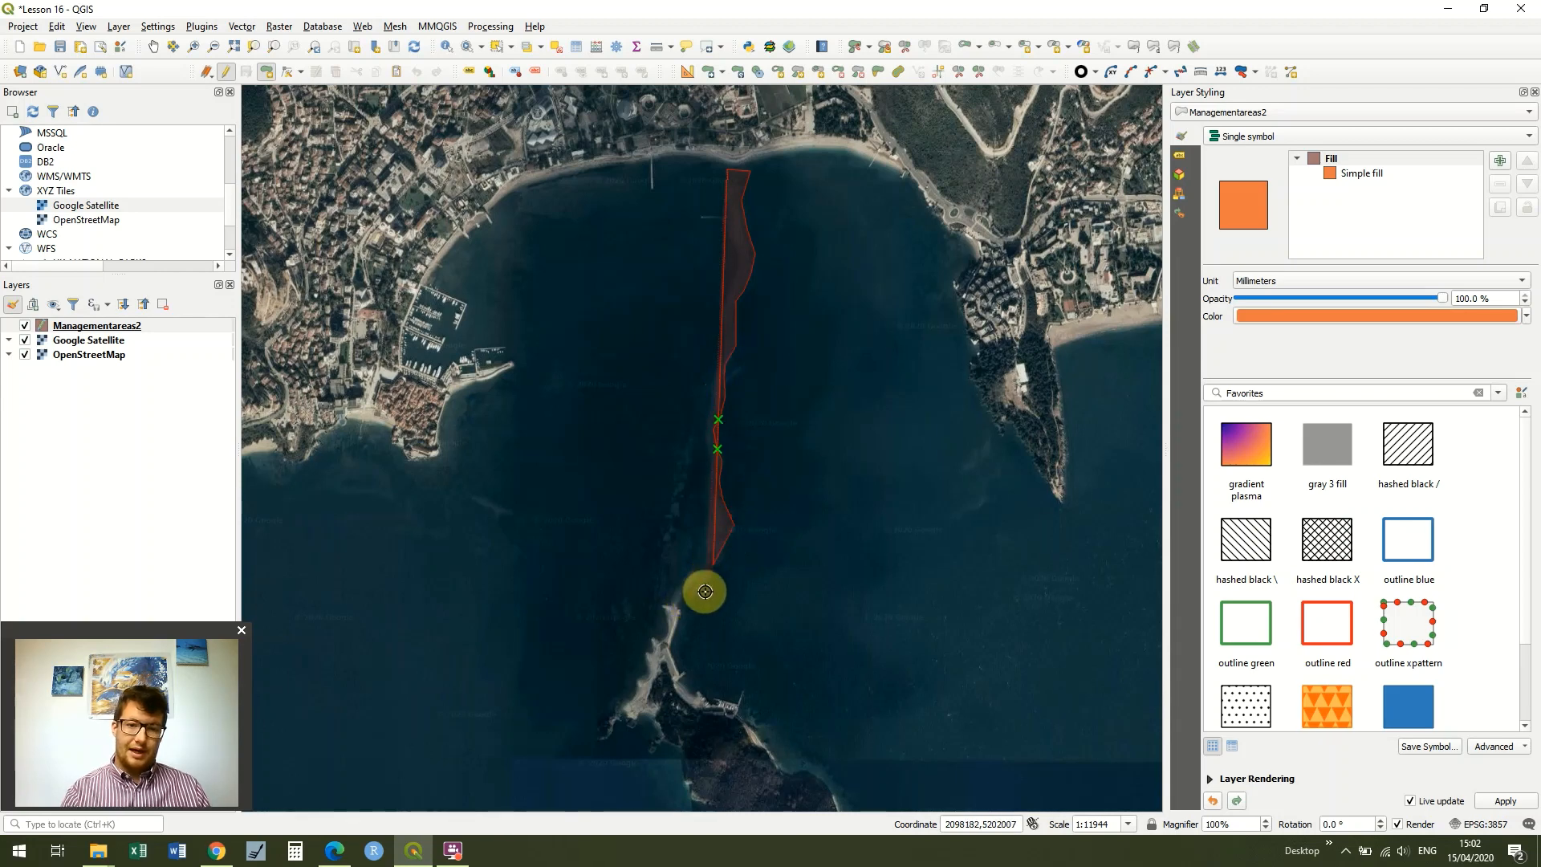
{"action": "left_click", "coordinate": [706, 592]}
{"action": "left_click", "coordinate": [690, 607]}
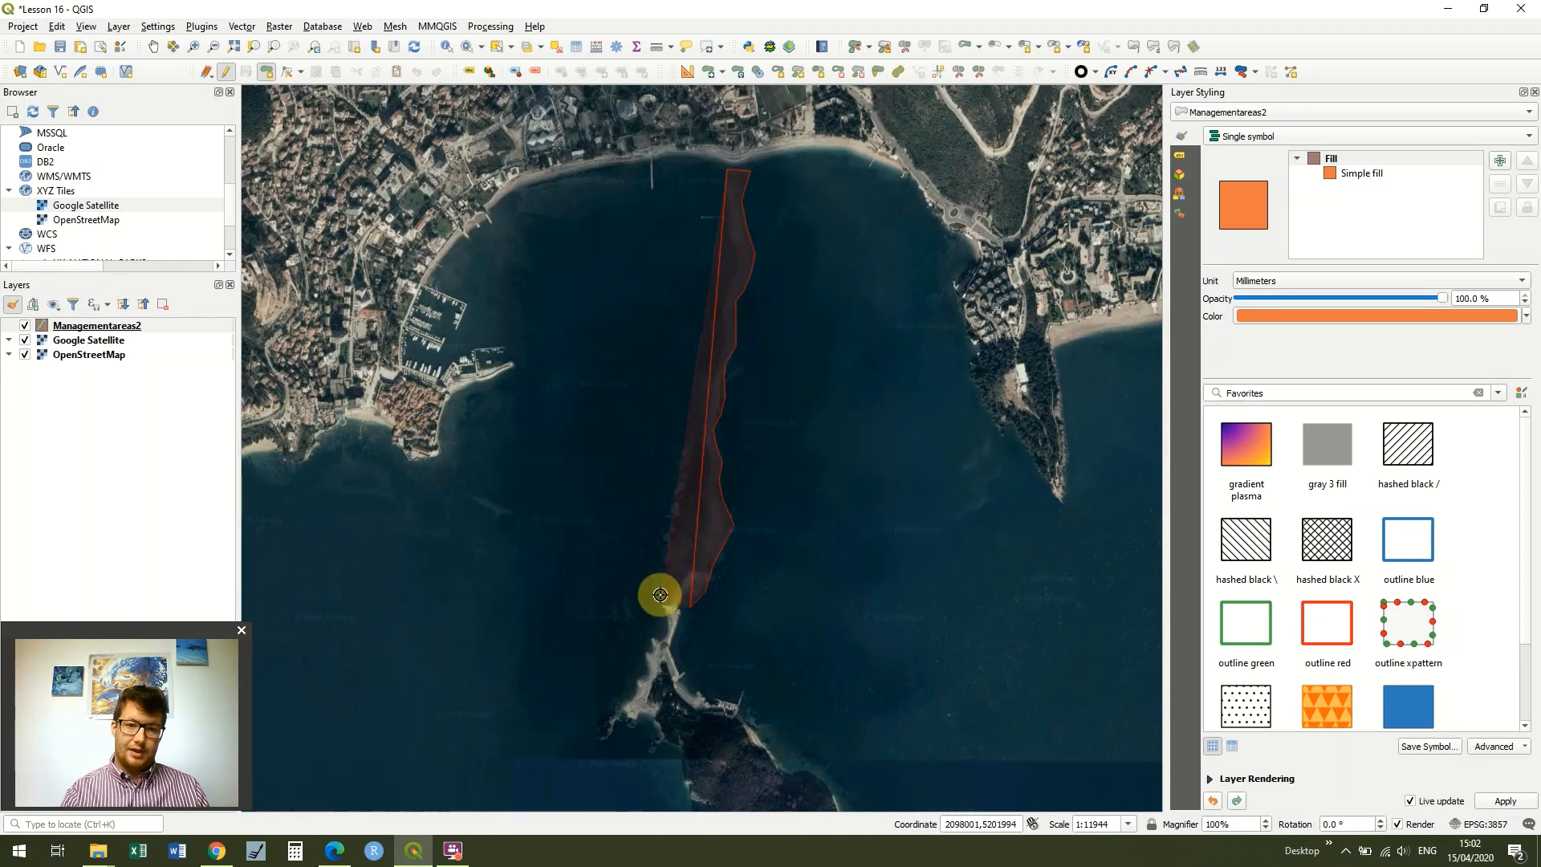
Trace the ridge's west side back north to the beach, finish the polygon and accept it with all attributes left empty
{"action": "left_click", "coordinate": [660, 594]}
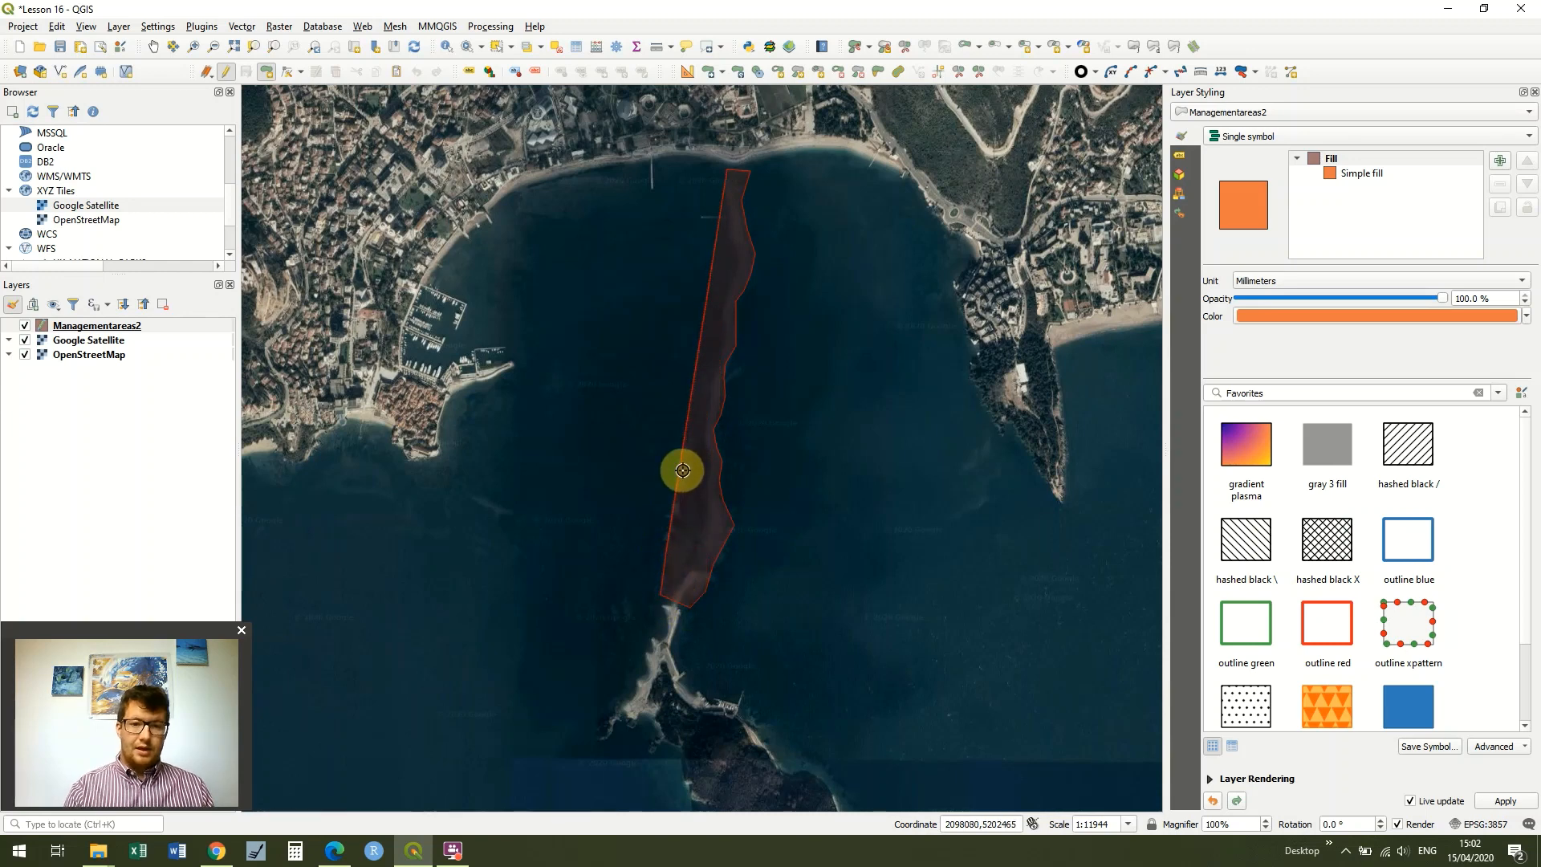
{"action": "left_click", "coordinate": [701, 406]}
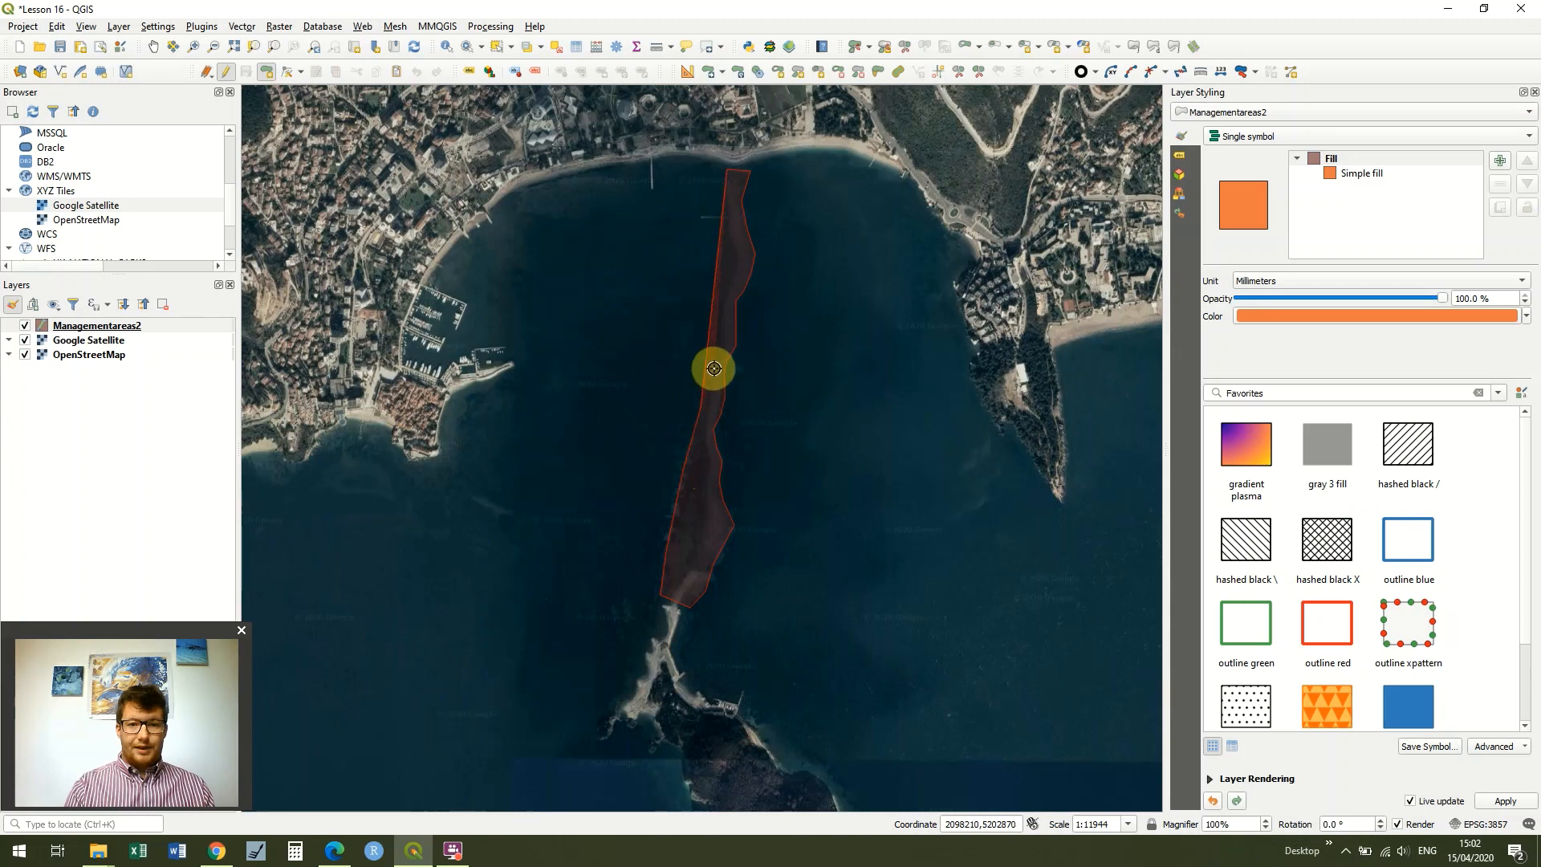
{"action": "left_click", "coordinate": [718, 357]}
{"action": "left_click", "coordinate": [723, 336]}
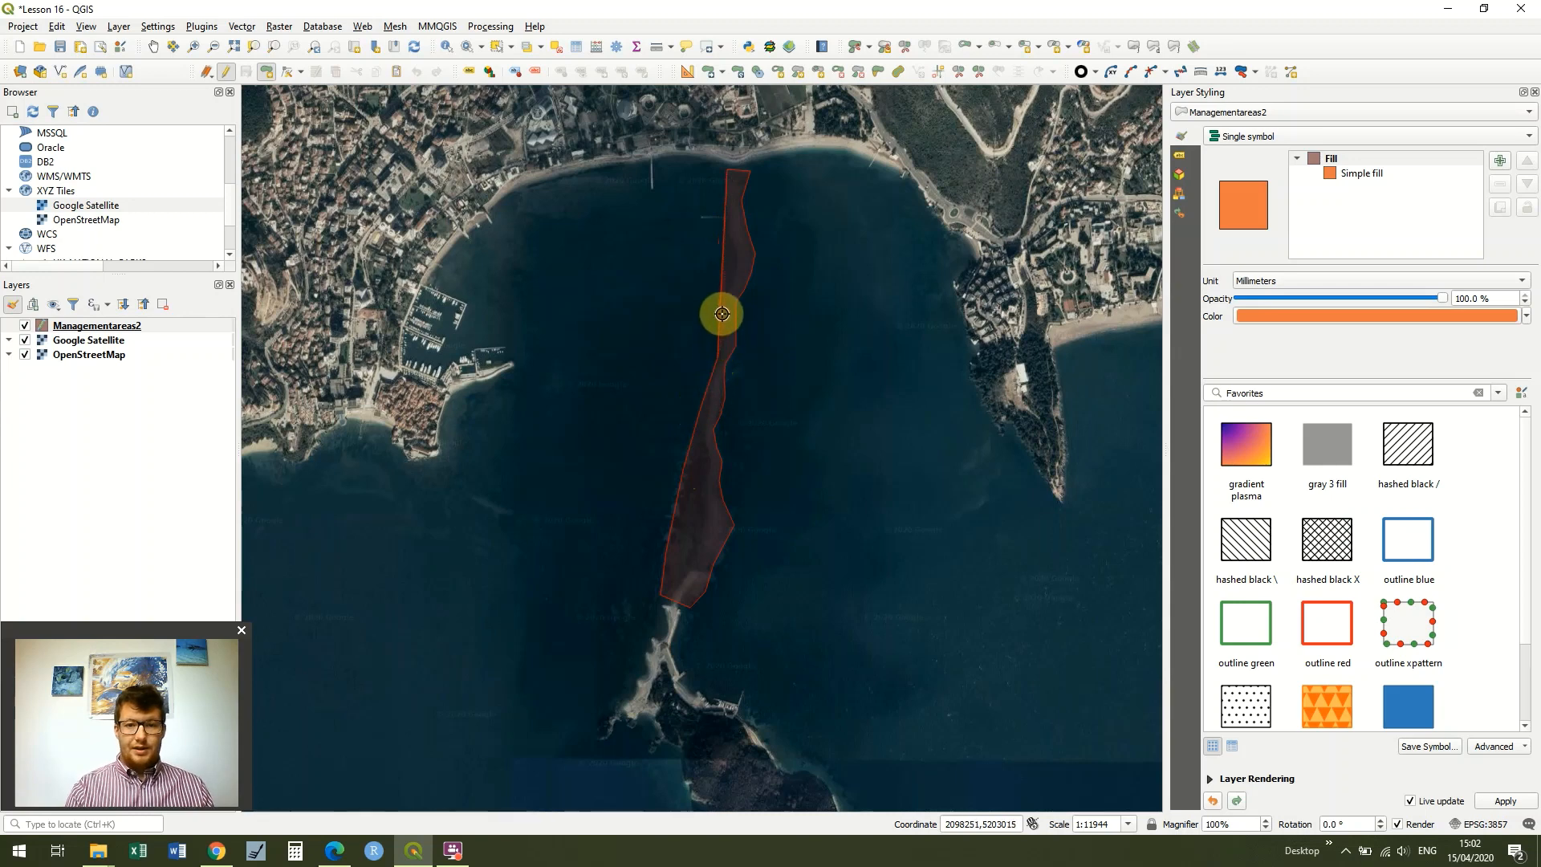
{"action": "left_click", "coordinate": [720, 313]}
{"action": "left_click", "coordinate": [720, 297]}
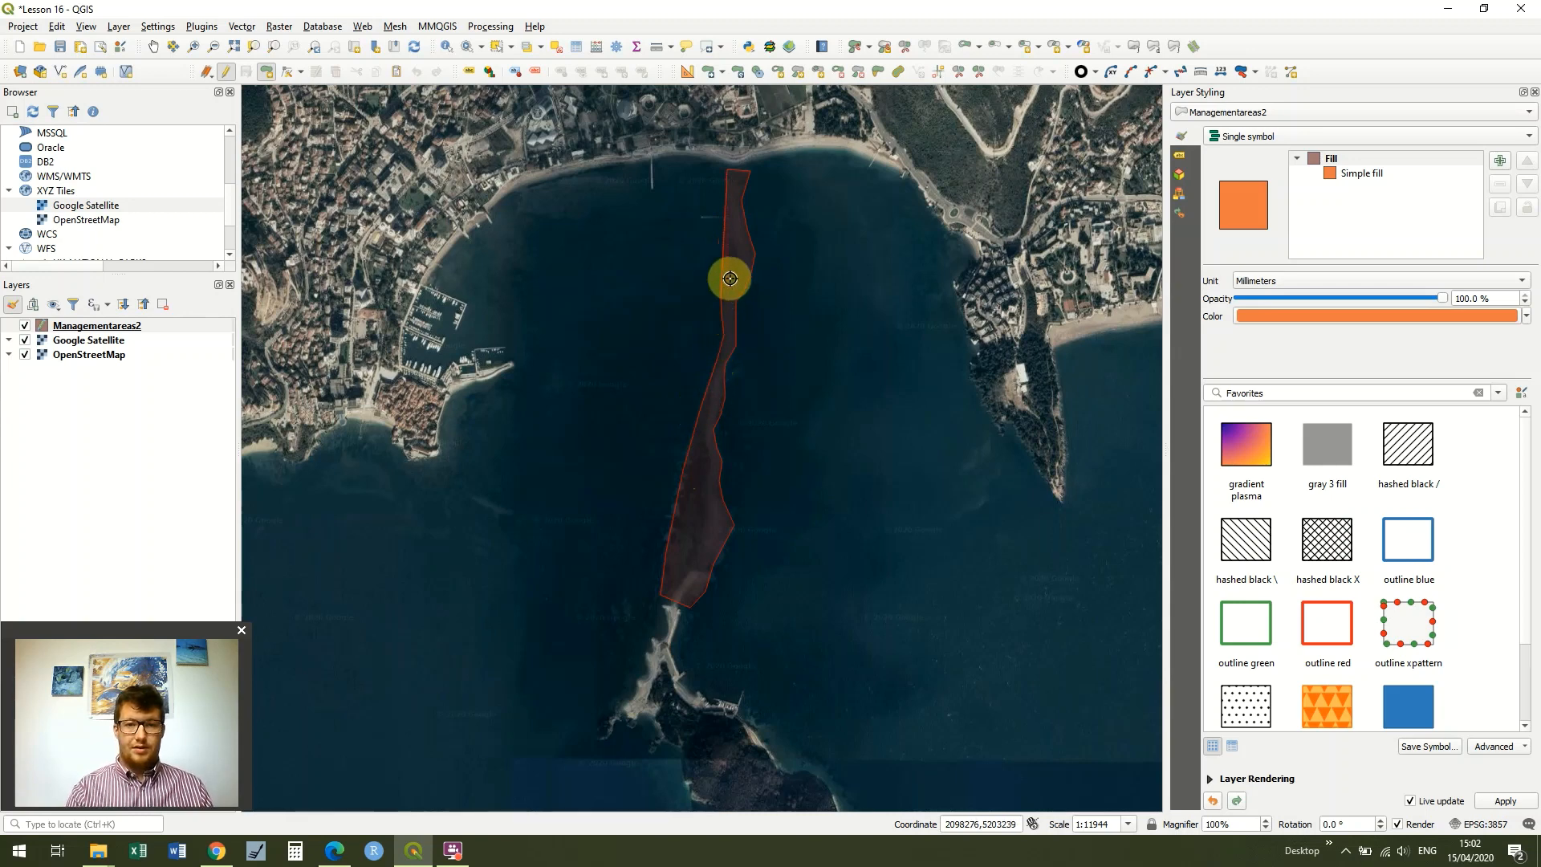
{"action": "left_click", "coordinate": [733, 269]}
{"action": "left_click", "coordinate": [736, 253]}
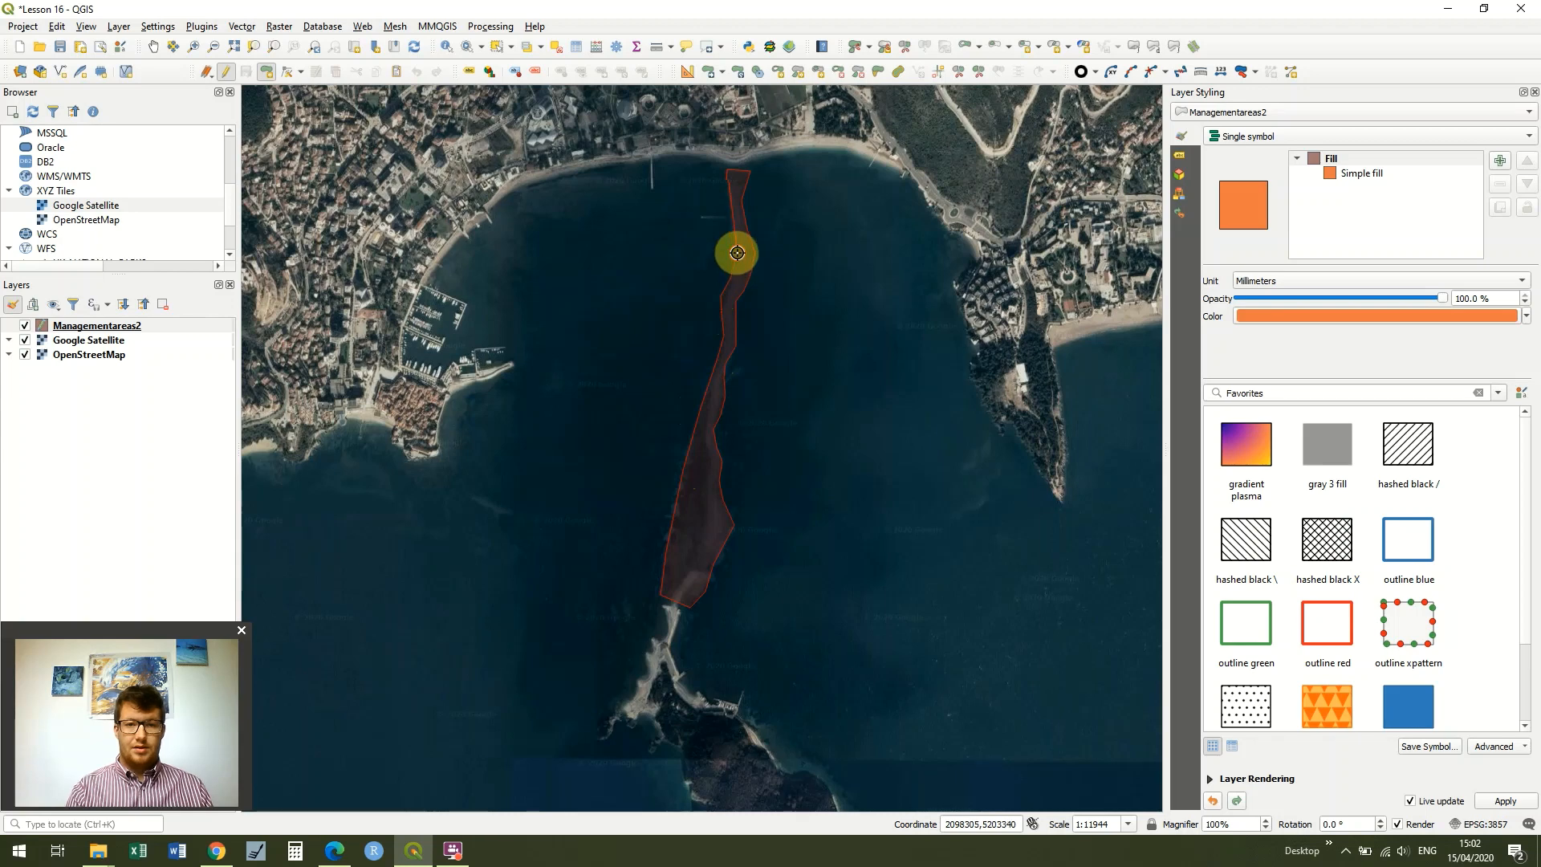
{"action": "right_click", "coordinate": [732, 207]}
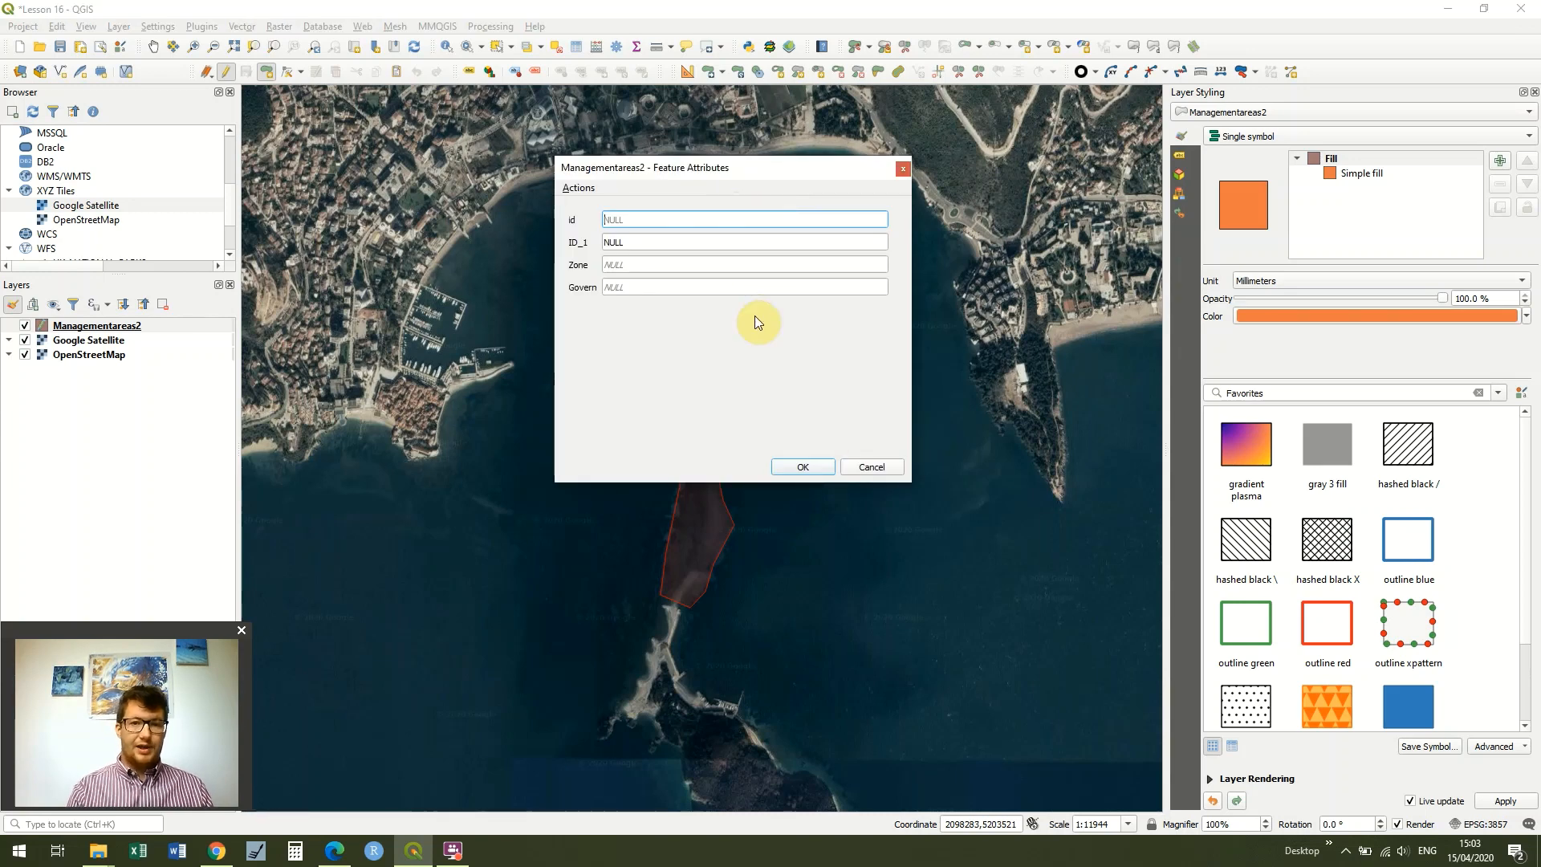
{"action": "left_click", "coordinate": [801, 467]}
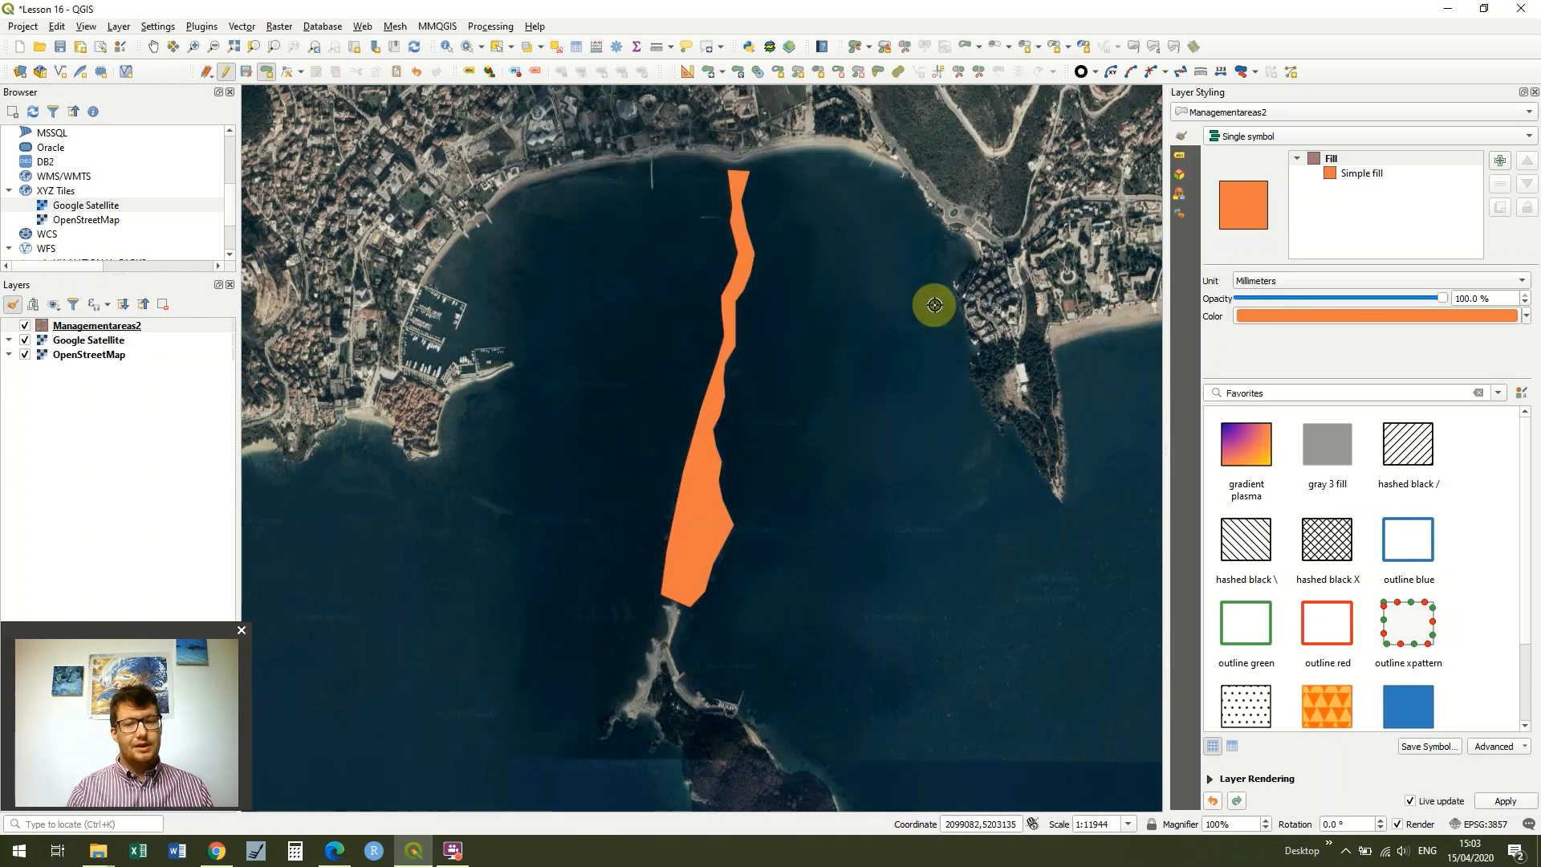
Save the project, then stop editing Managementareas2 and save its layer changes
{"action": "left_click", "coordinate": [62, 48]}
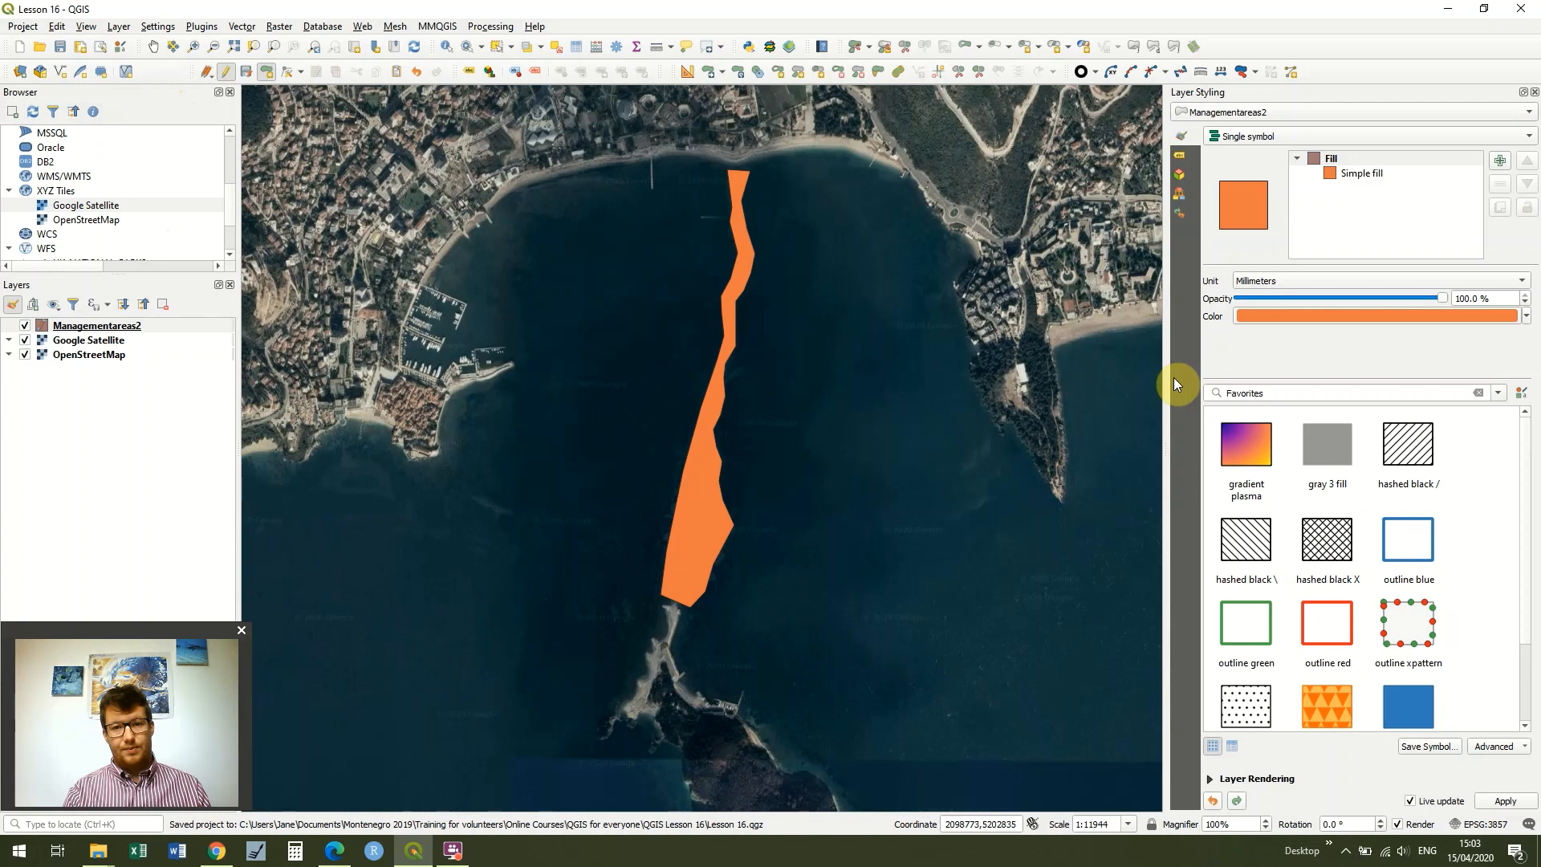
{"action": "left_click", "coordinate": [226, 72]}
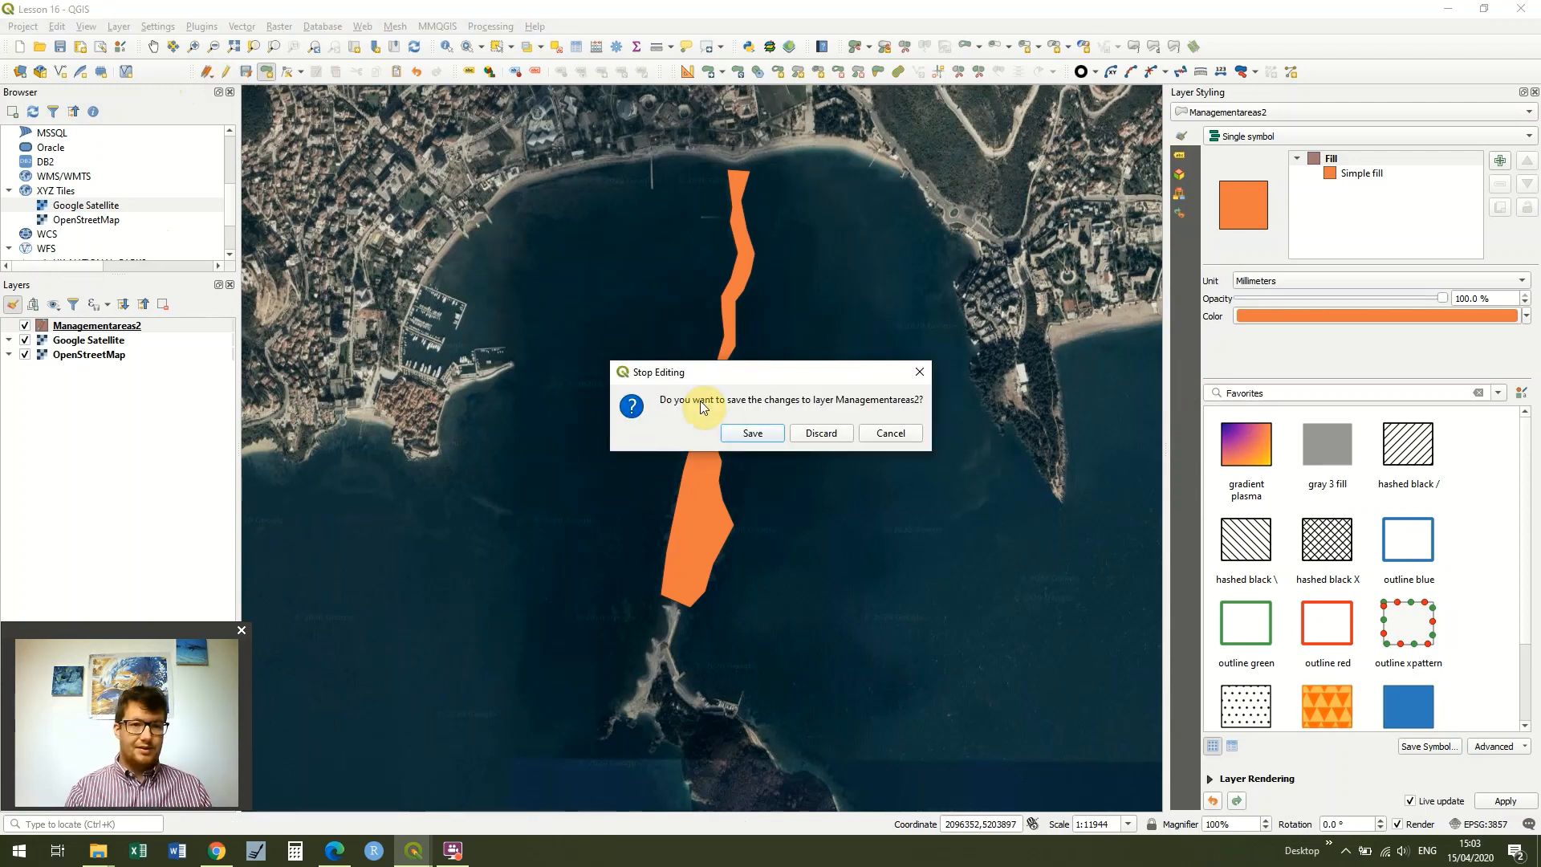
{"action": "left_click", "coordinate": [752, 433]}
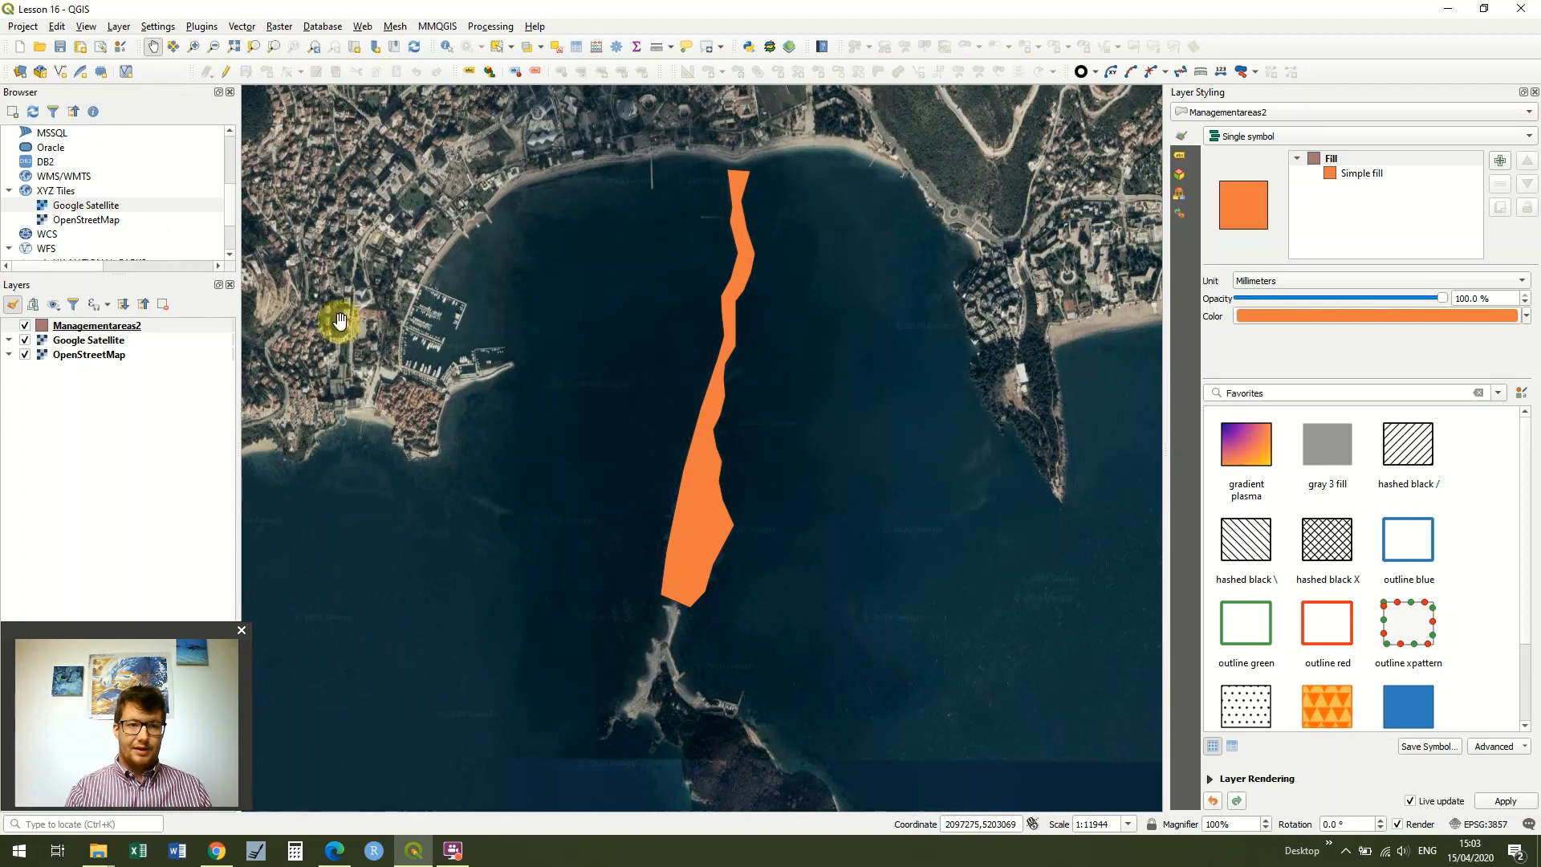
Examine the id, ID_1, Zone and Govern columns in the Managementareas2 attribute table, then close it
{"action": "right_click", "coordinate": [153, 325]}
{"action": "left_click", "coordinate": [248, 483]}
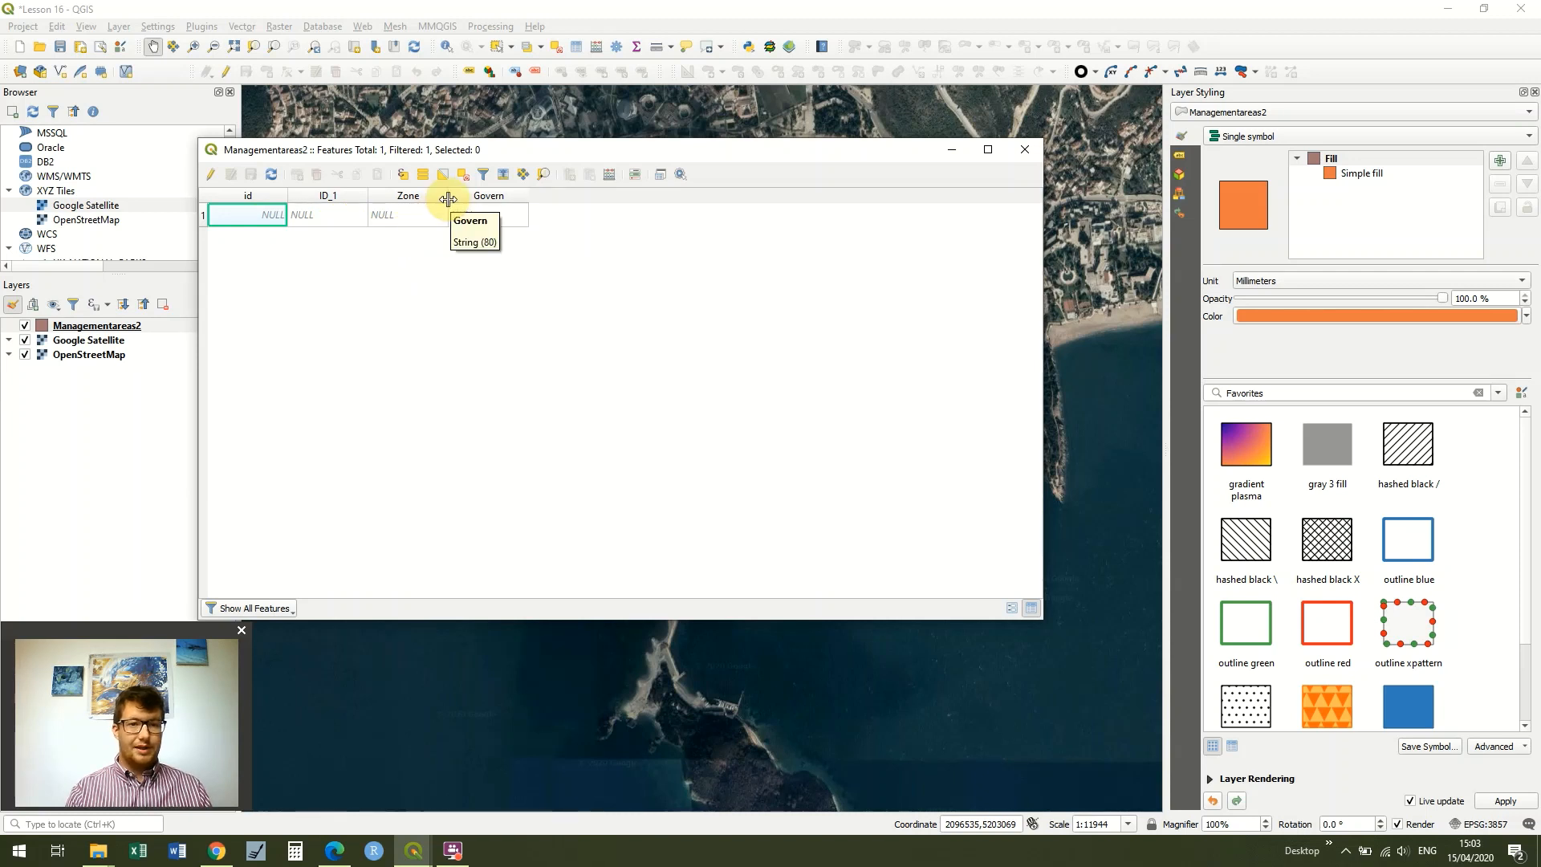
{"action": "left_click", "coordinate": [1016, 154]}
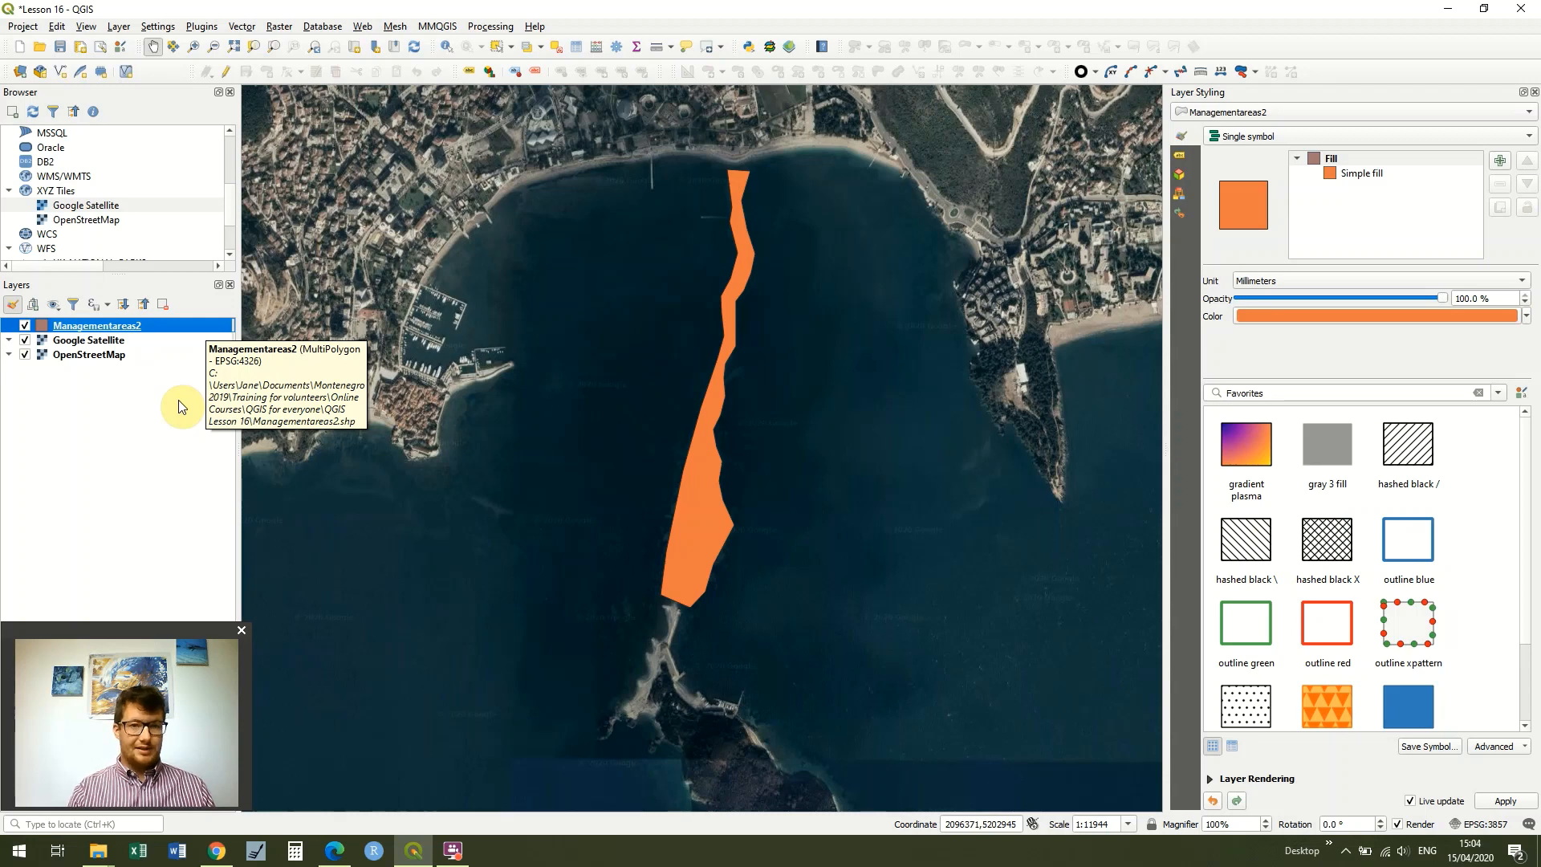
Put Managementareas2 back into editing mode and check the Advanced Digitizing Toolbar entry in the list of toolbars
{"action": "left_click", "coordinate": [226, 74]}
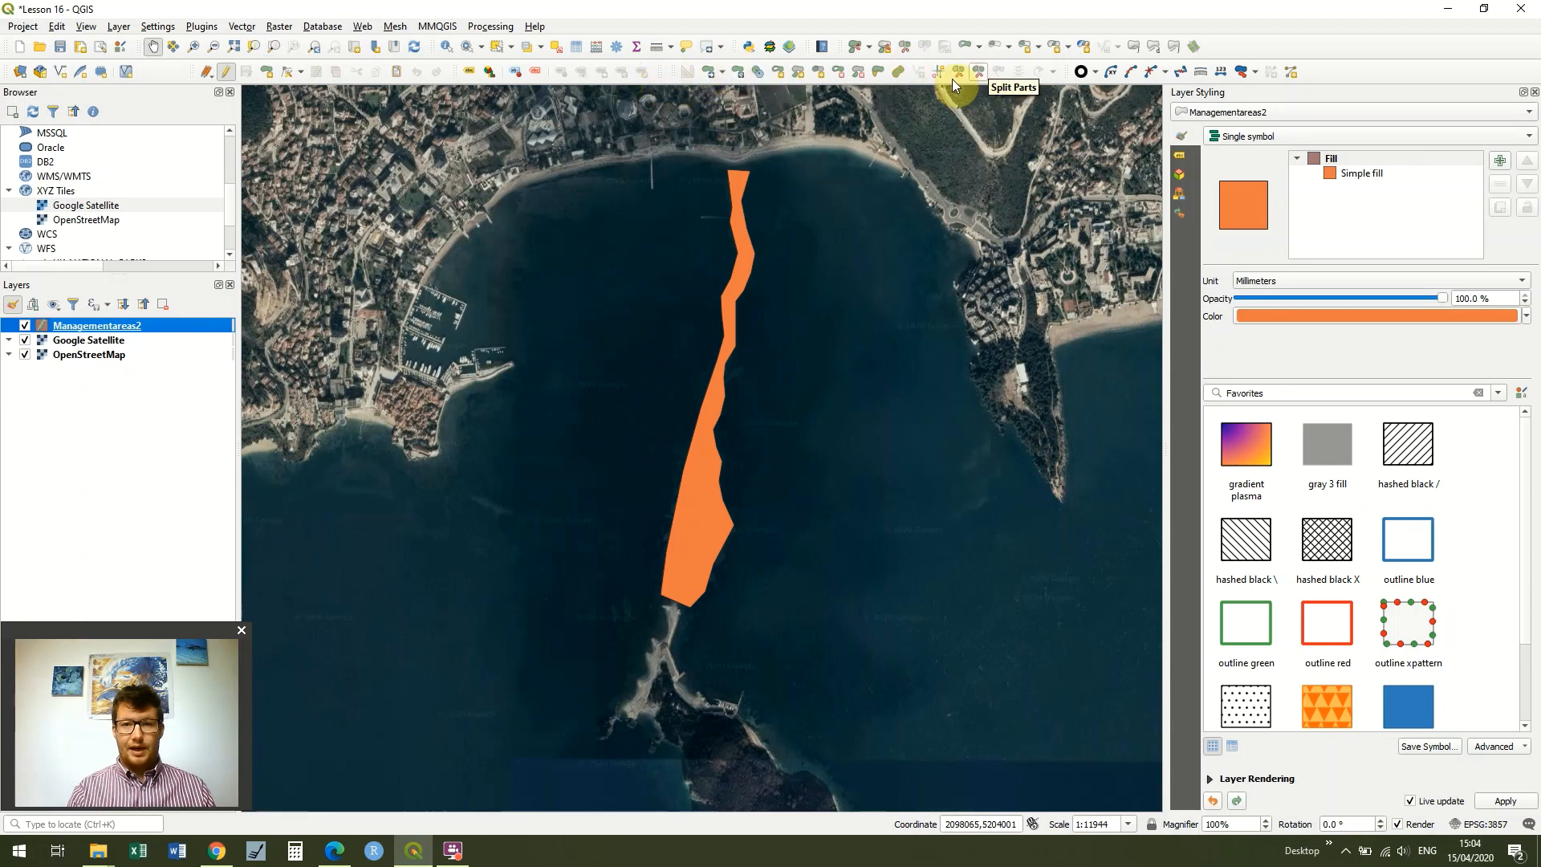
{"action": "right_click", "coordinate": [667, 74]}
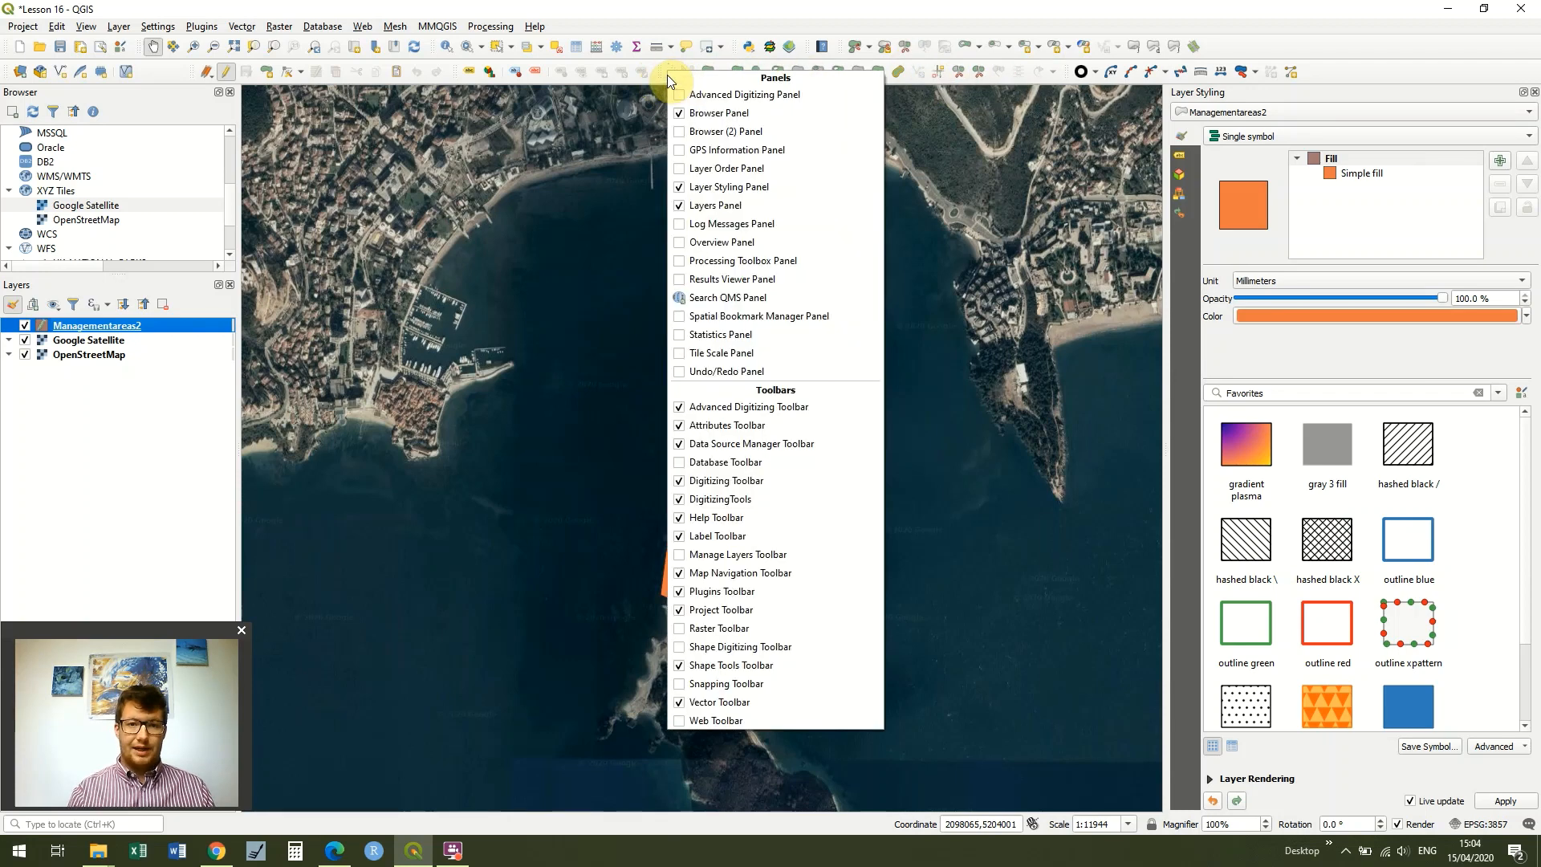
{"action": "left_click", "coordinate": [777, 408]}
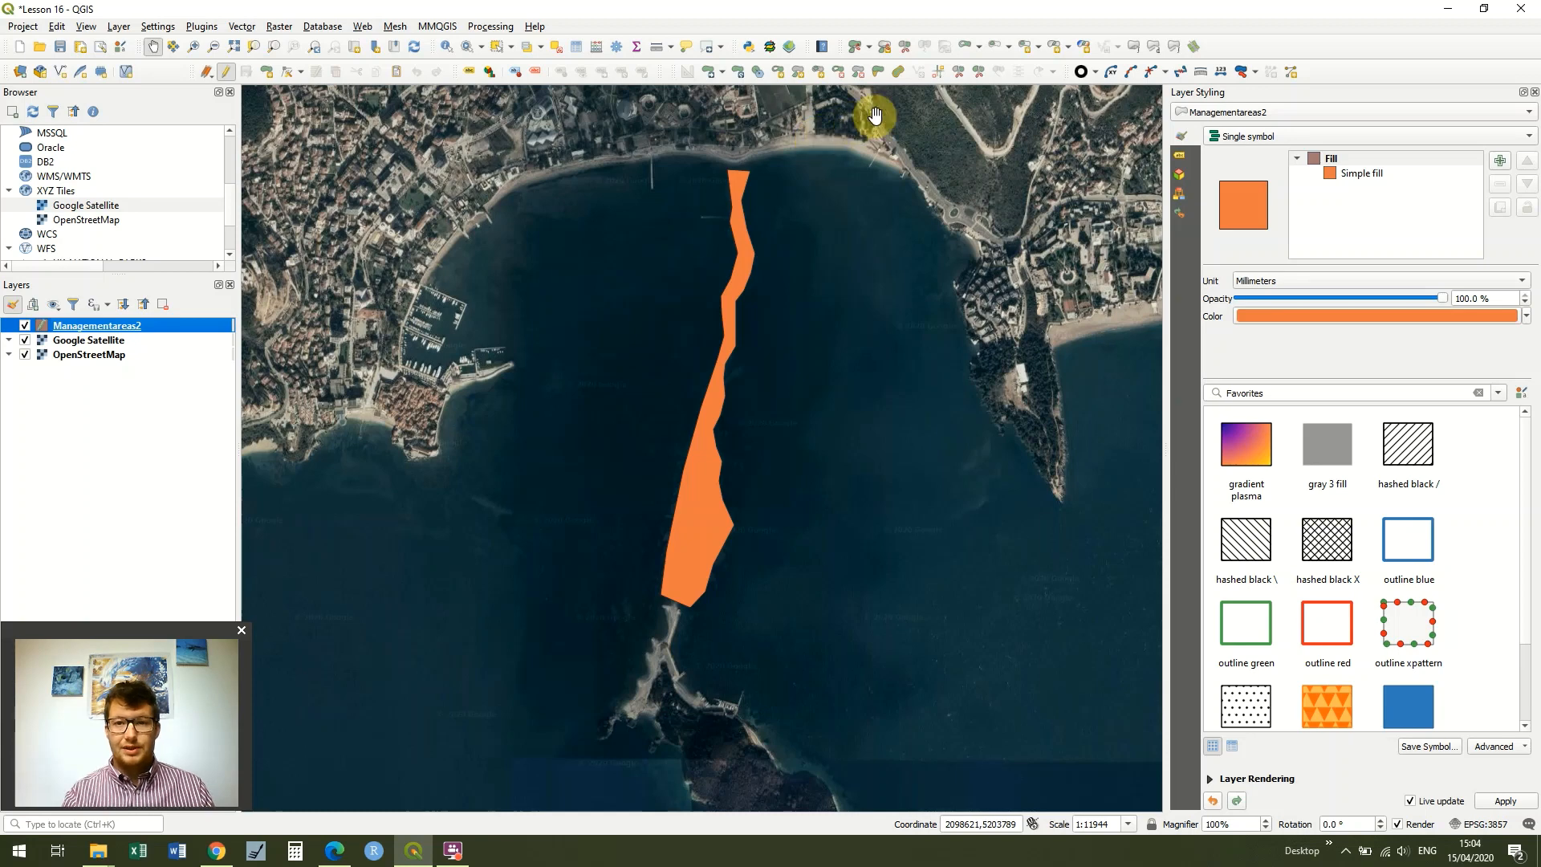
Hide the Google Satellite layer and split the polygon with a horizontal cut about a third of the way down from its northern end
{"action": "left_click", "coordinate": [959, 72]}
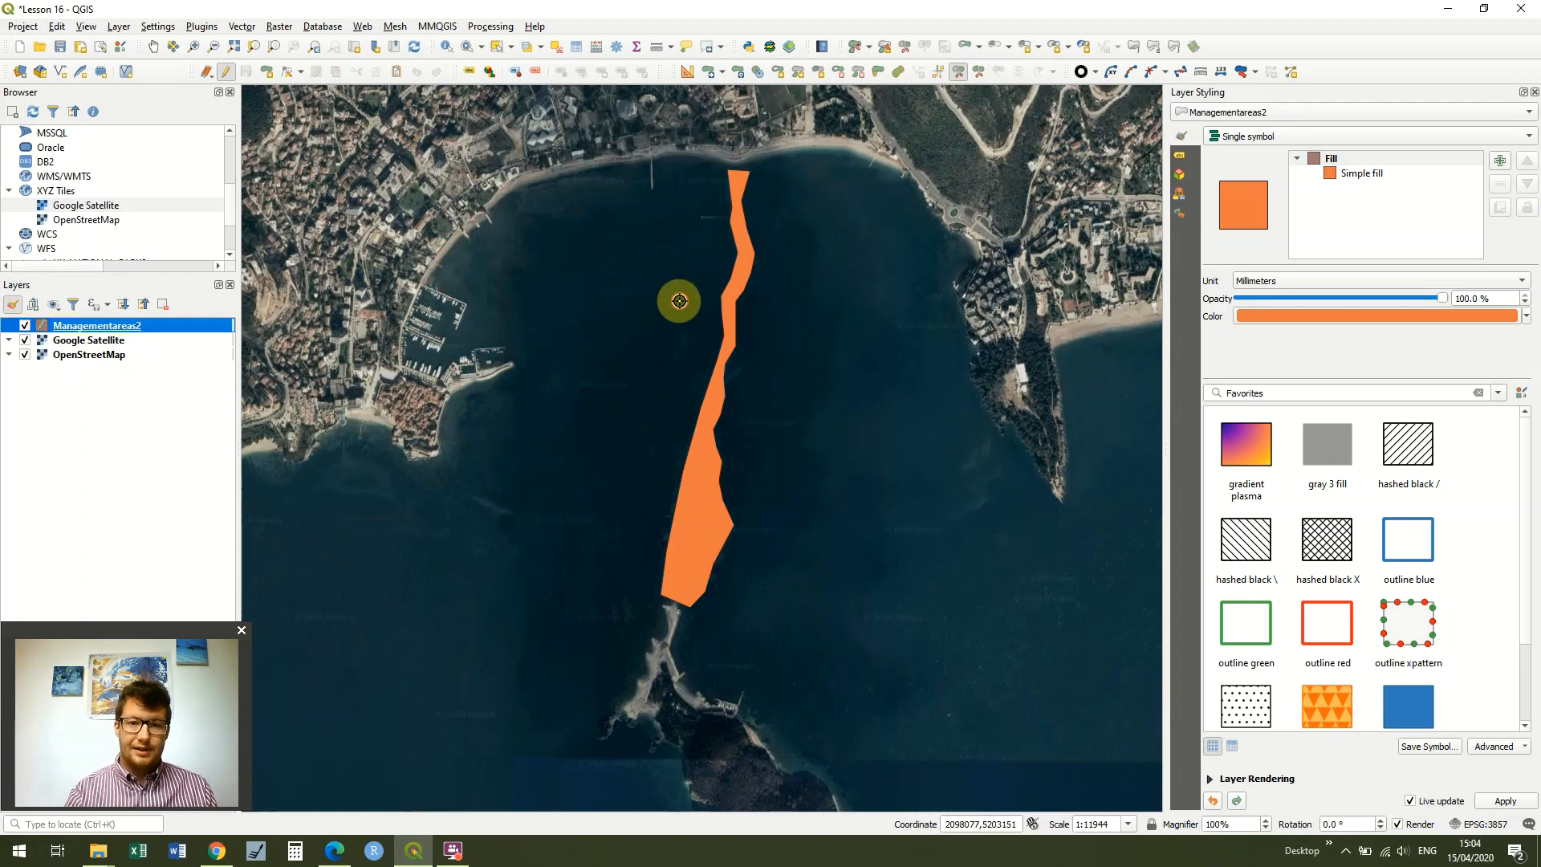
{"action": "left_click", "coordinate": [25, 341]}
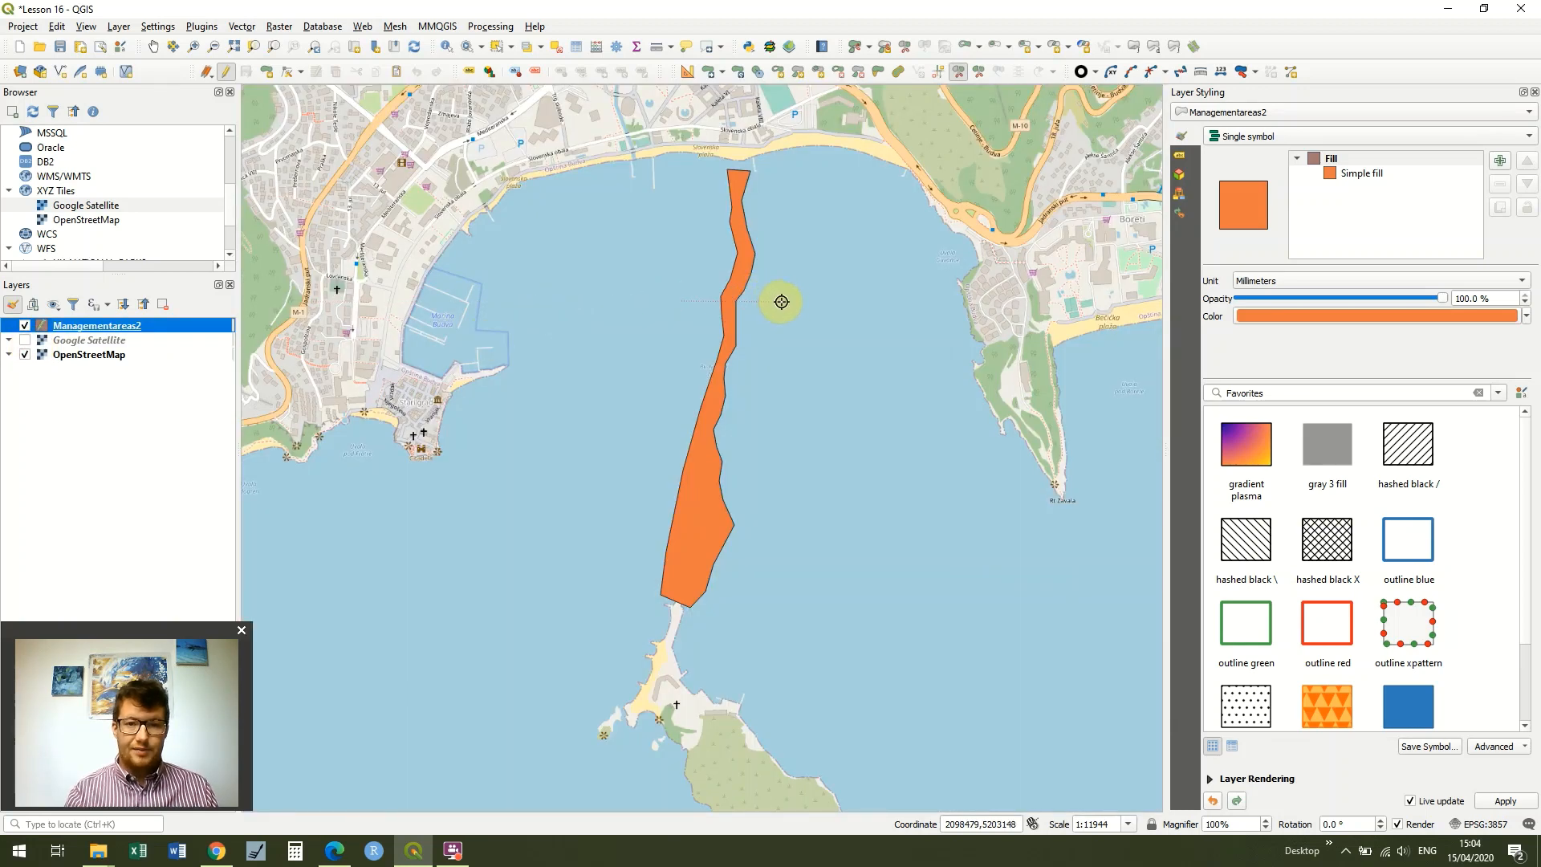
{"action": "left_click", "coordinate": [781, 301]}
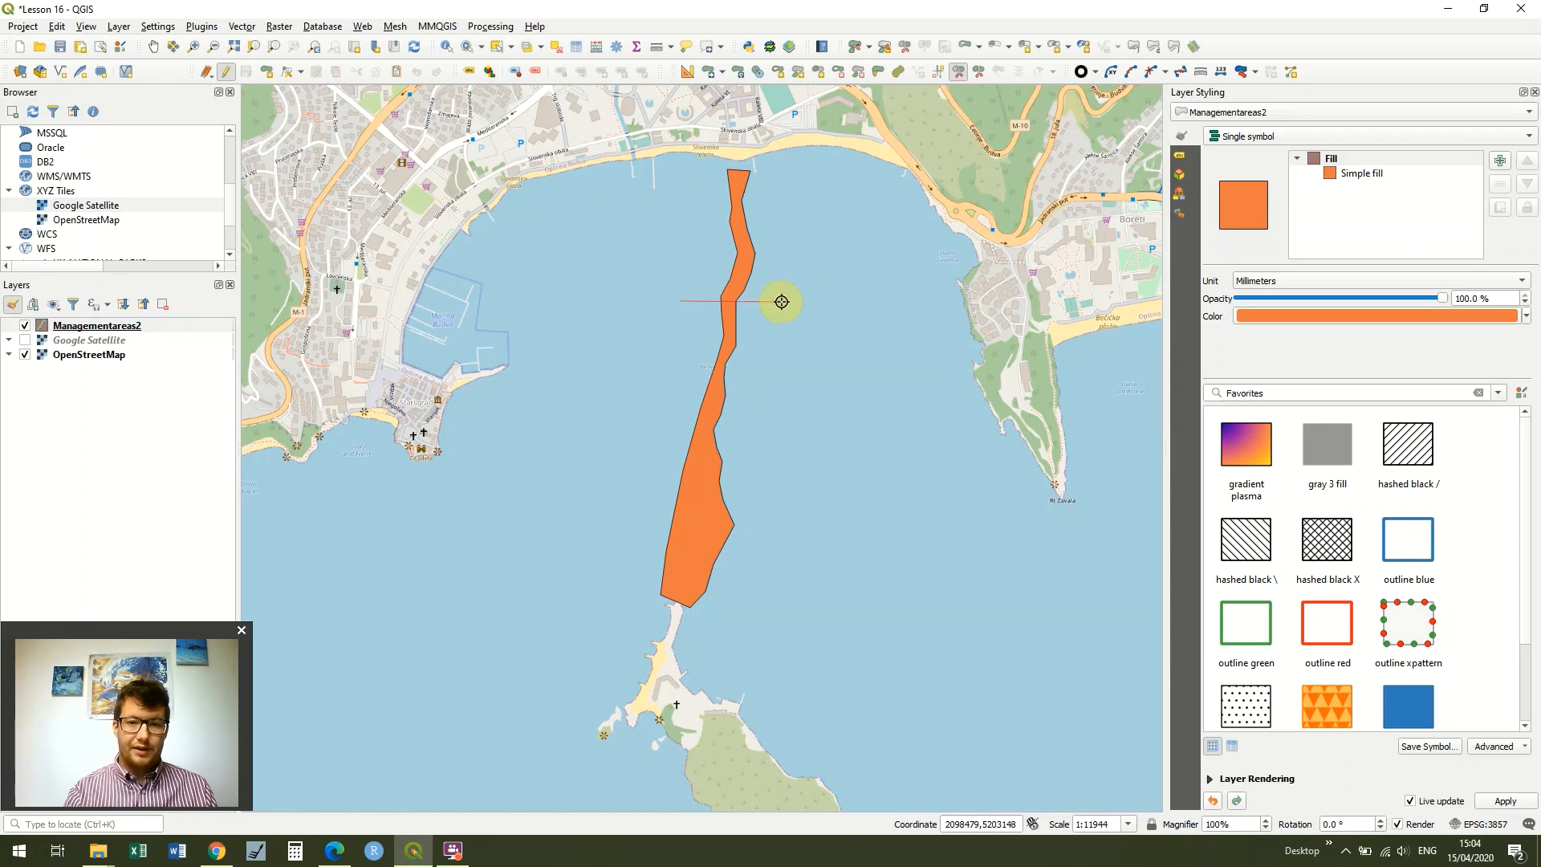
{"action": "right_click", "coordinate": [803, 319]}
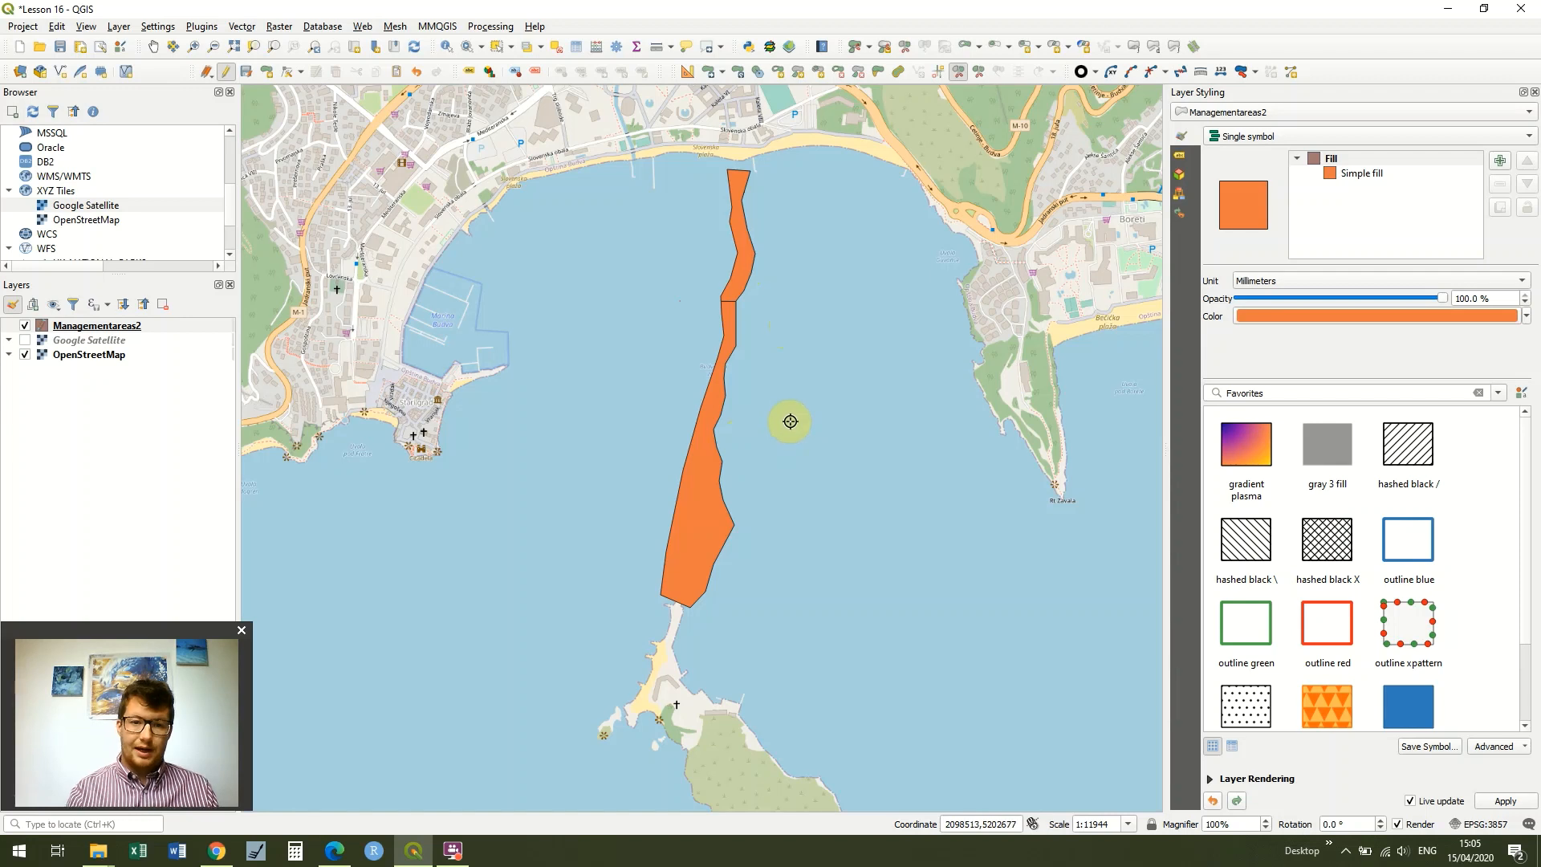
Split the southern piece with a second horizontal cut, slightly below the middle of the original polygon
{"action": "left_click", "coordinate": [789, 420]}
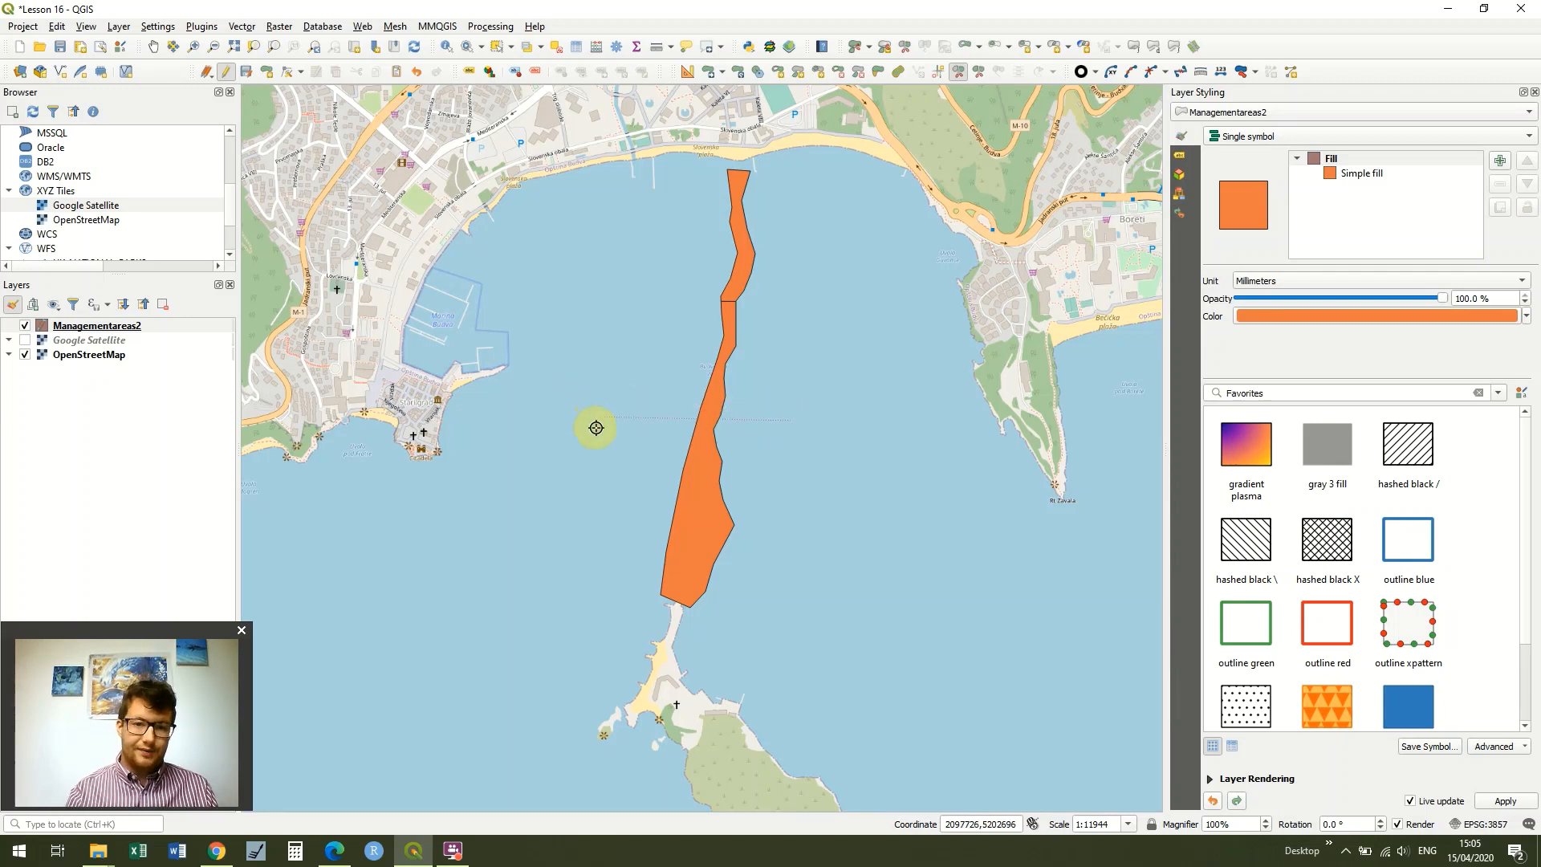
{"action": "left_click", "coordinate": [596, 421]}
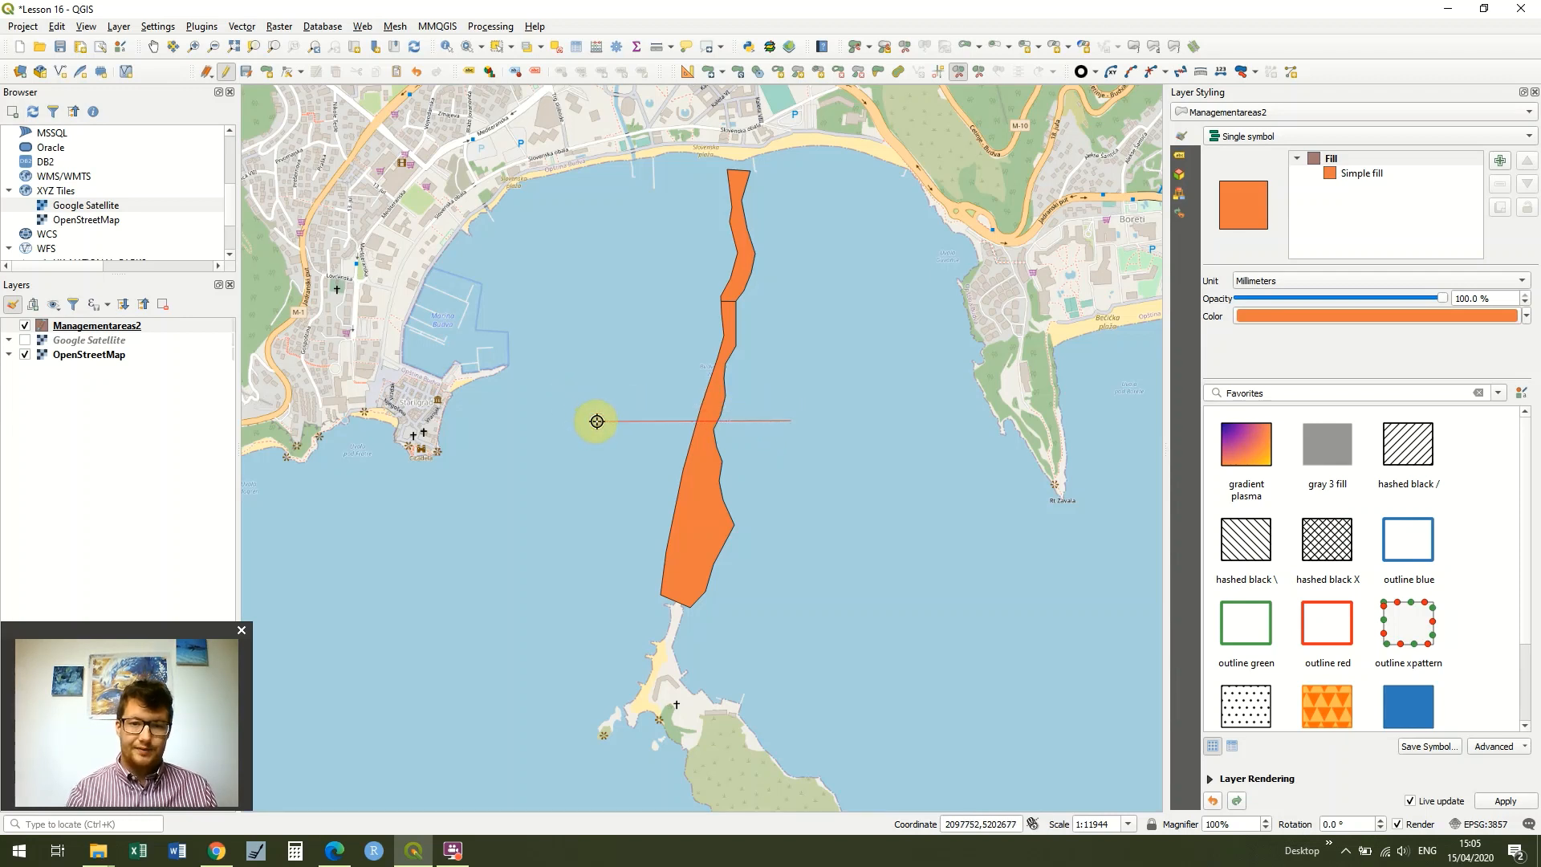
{"action": "right_click", "coordinate": [597, 421]}
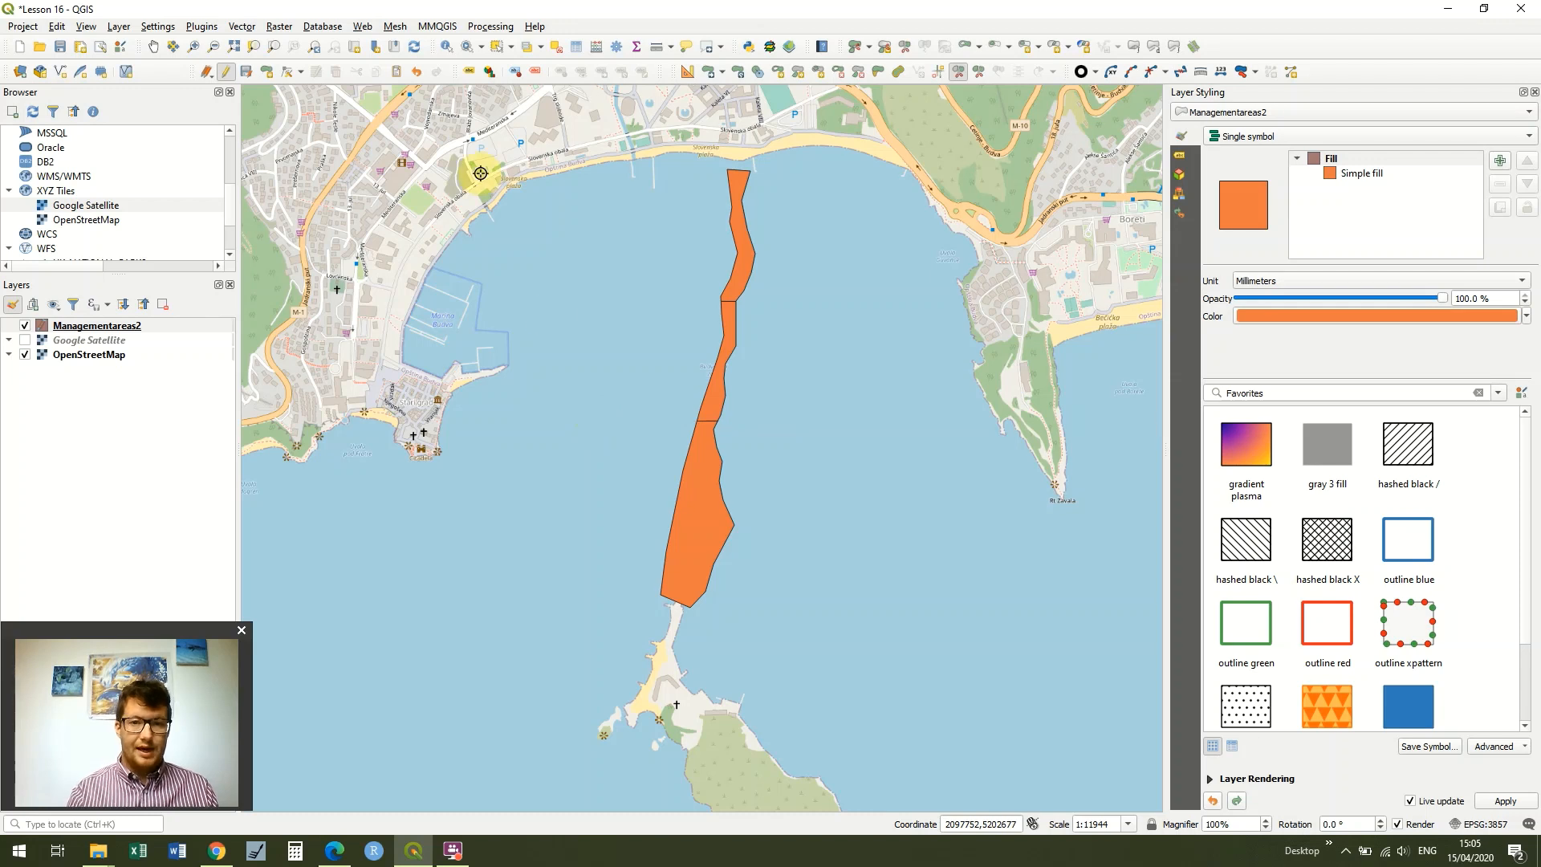
Select the northern, middle and southern pieces one after another to check that they are separate features
{"action": "left_click", "coordinate": [495, 46]}
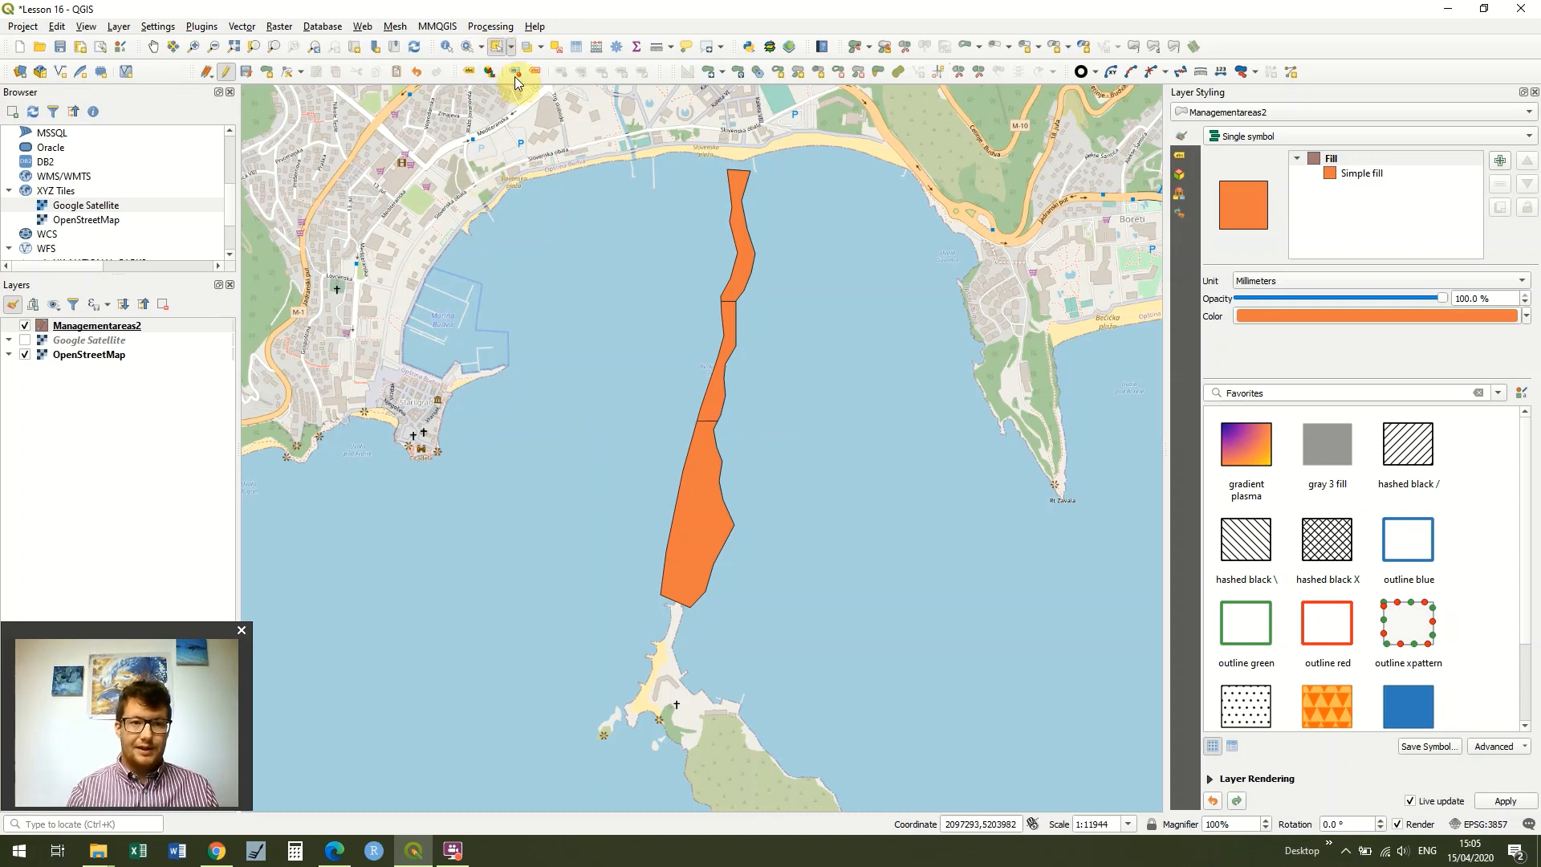
{"action": "left_click", "coordinate": [752, 259]}
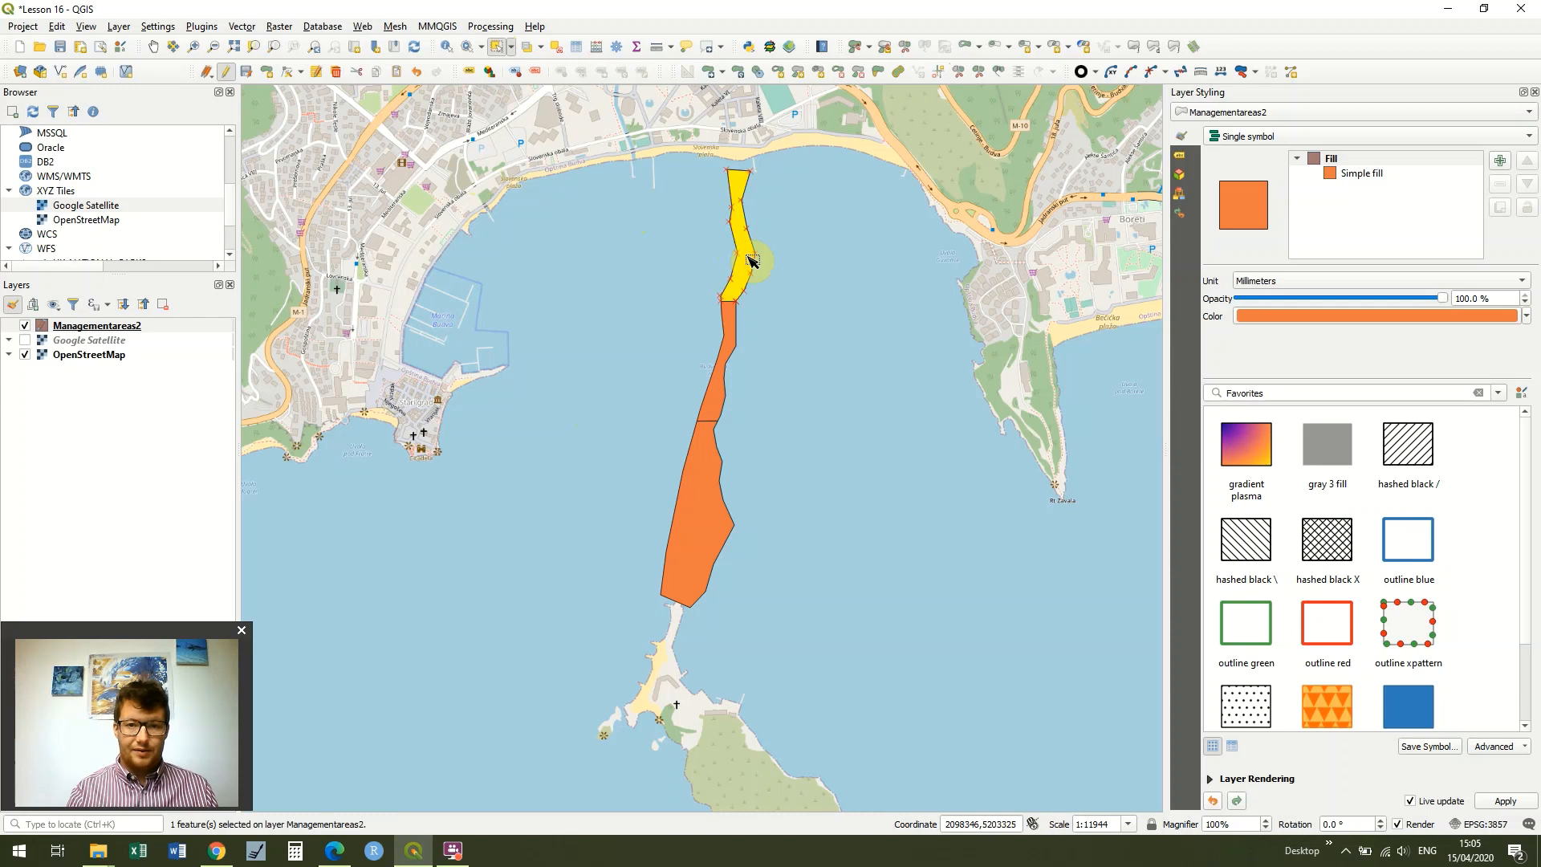
{"action": "left_click", "coordinate": [719, 390]}
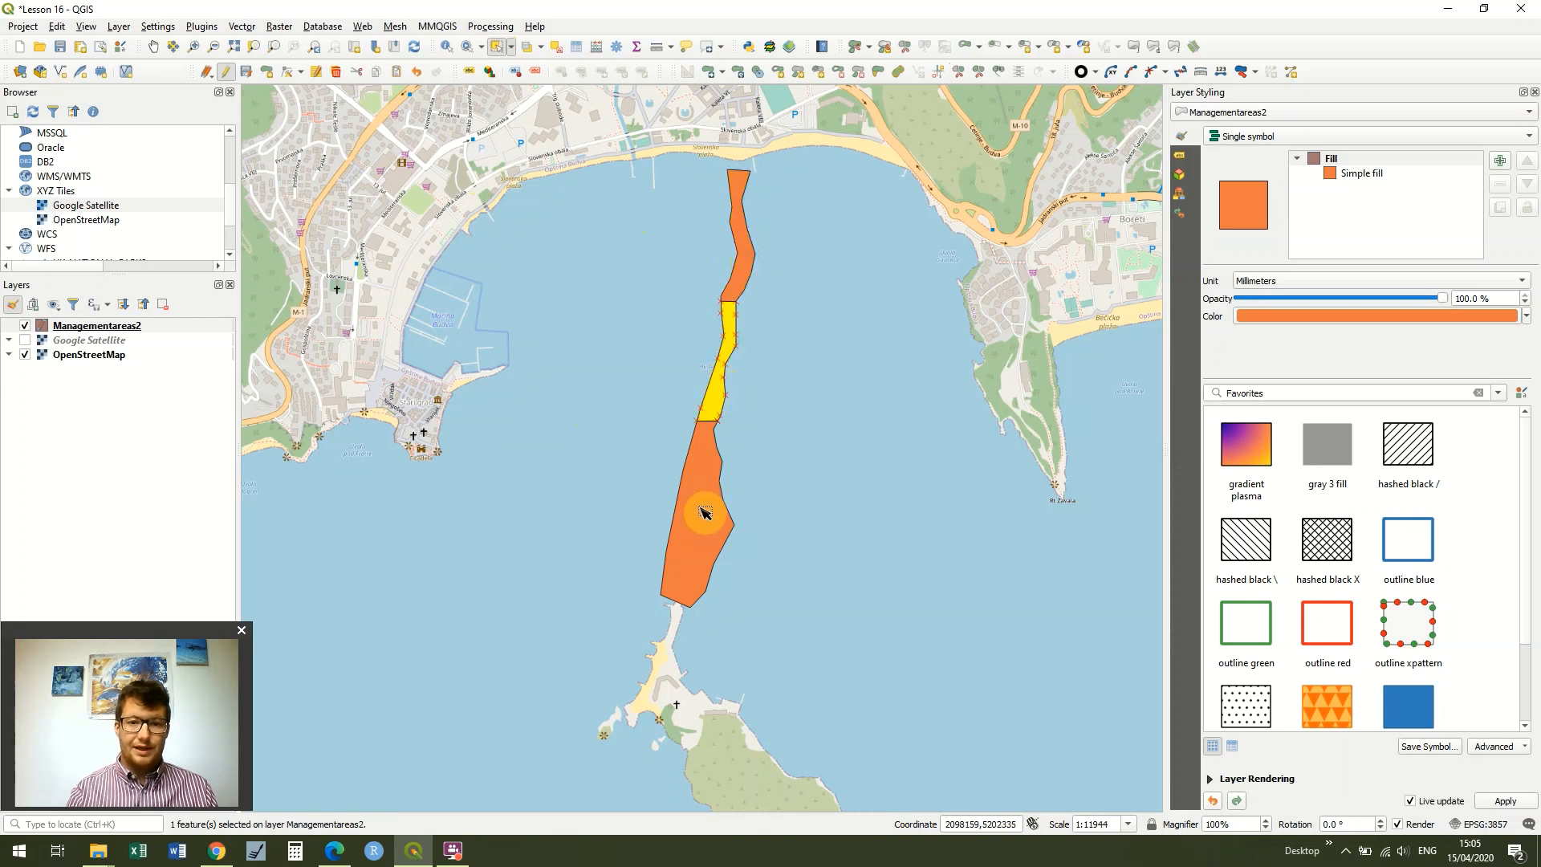
{"action": "left_click", "coordinate": [701, 511]}
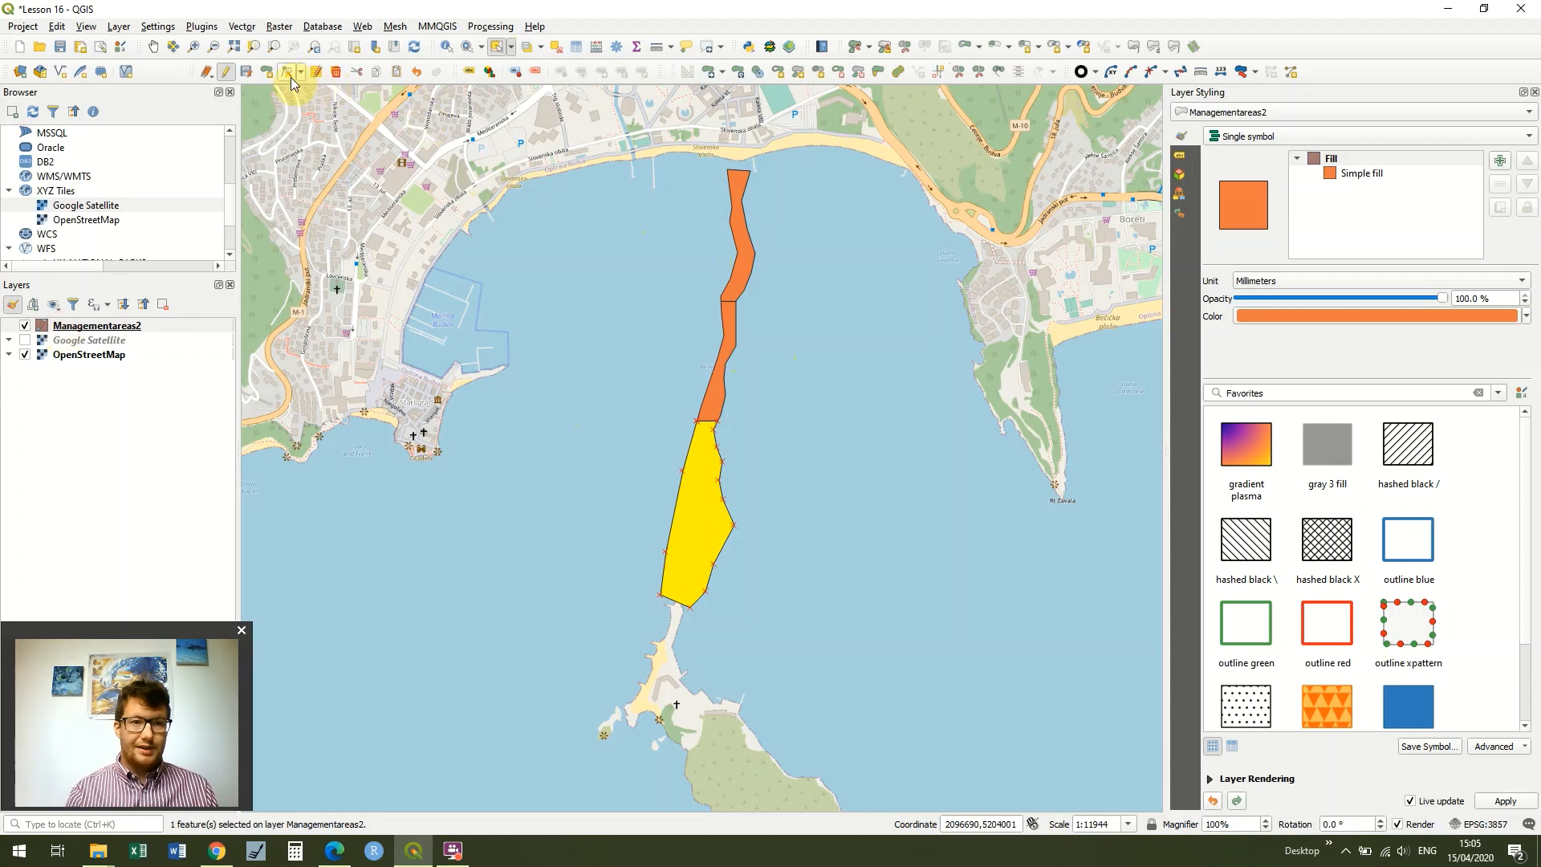
Stop editing Managementareas2 with its changes saved and open the layer's attribute table
{"action": "left_click", "coordinate": [227, 72]}
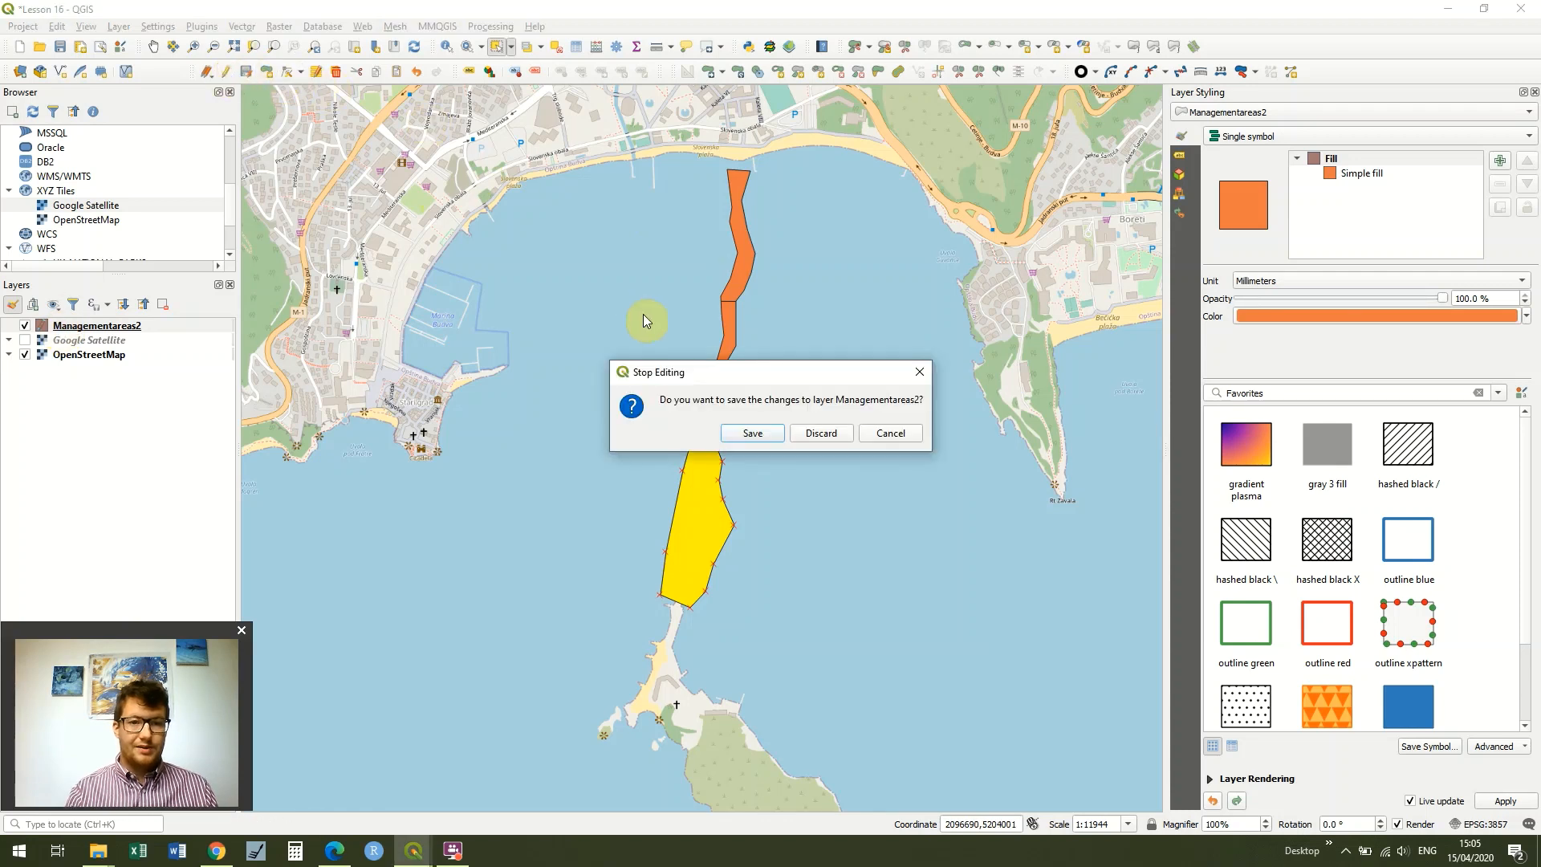
{"action": "left_click", "coordinate": [753, 433]}
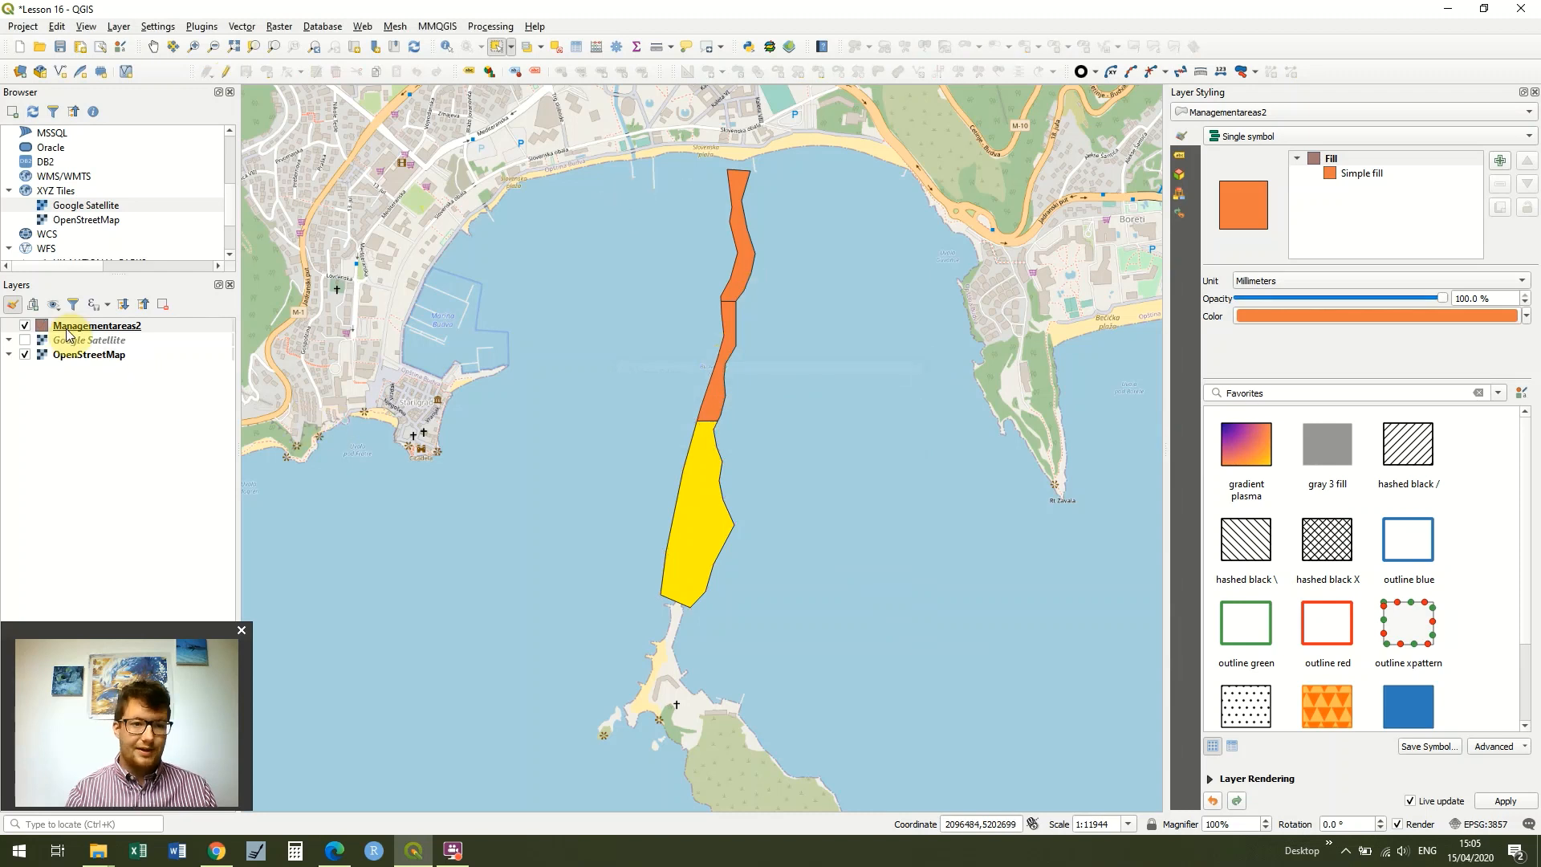
{"action": "right_click", "coordinate": [64, 329]}
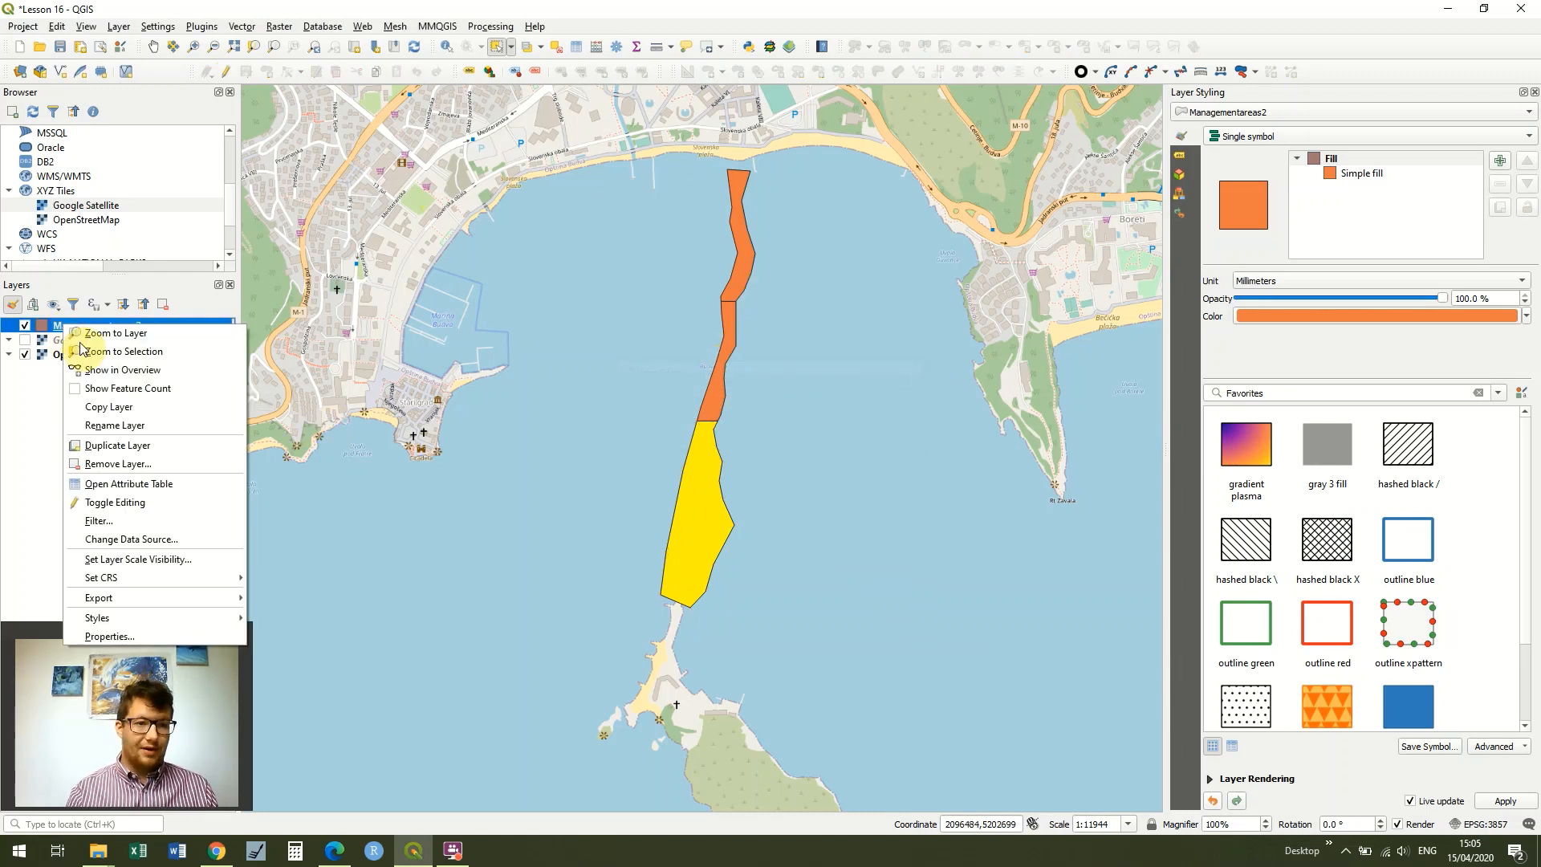
{"action": "left_click", "coordinate": [156, 484]}
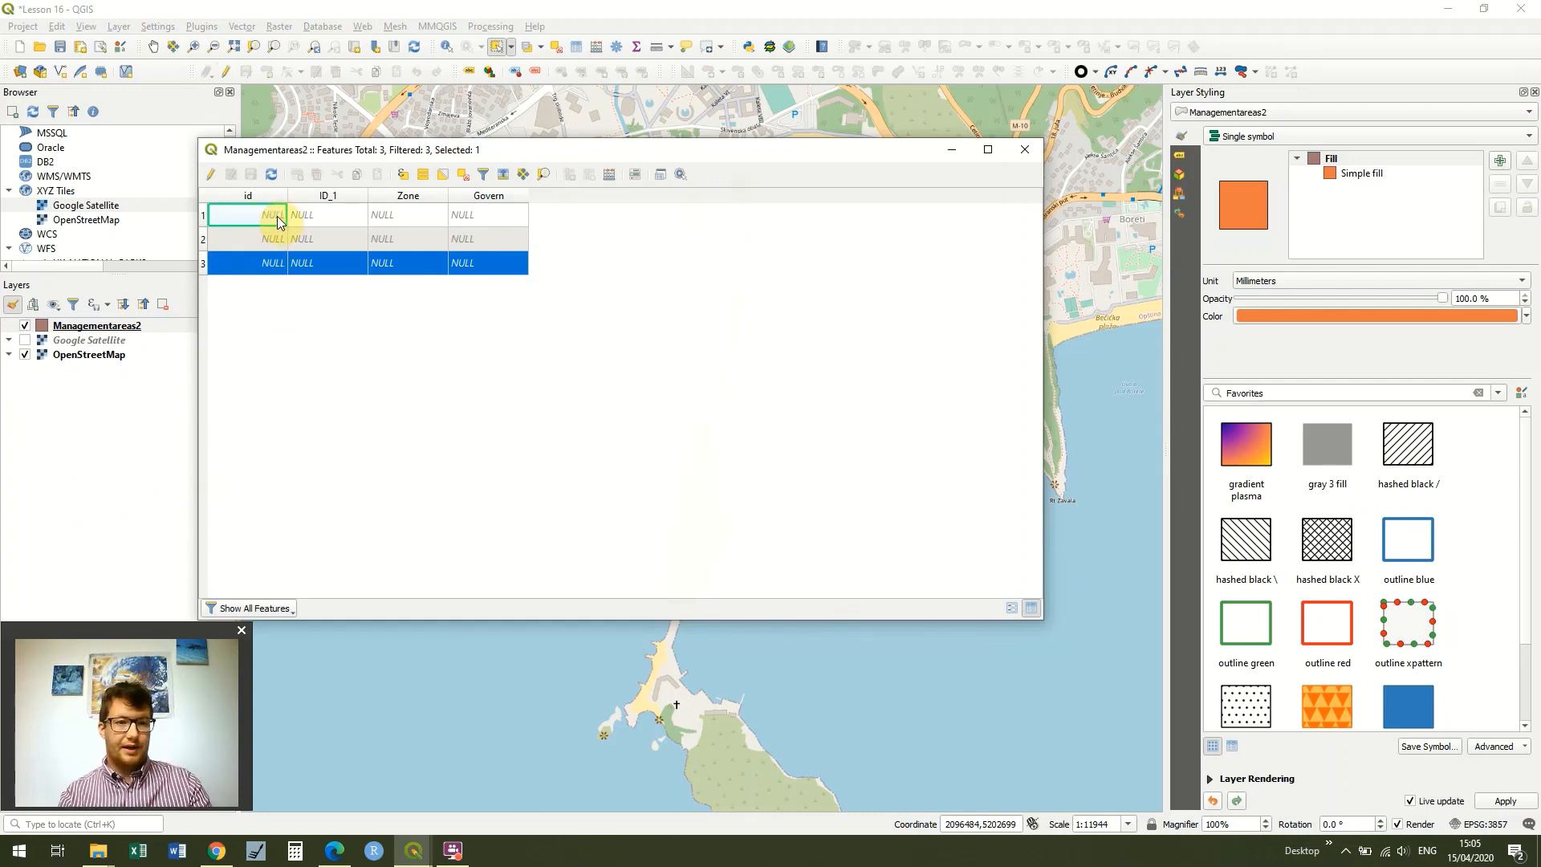
Turn on editing in the attribute table and set the id values of the three rows to 1, 2 and 3
{"action": "left_click", "coordinate": [211, 174]}
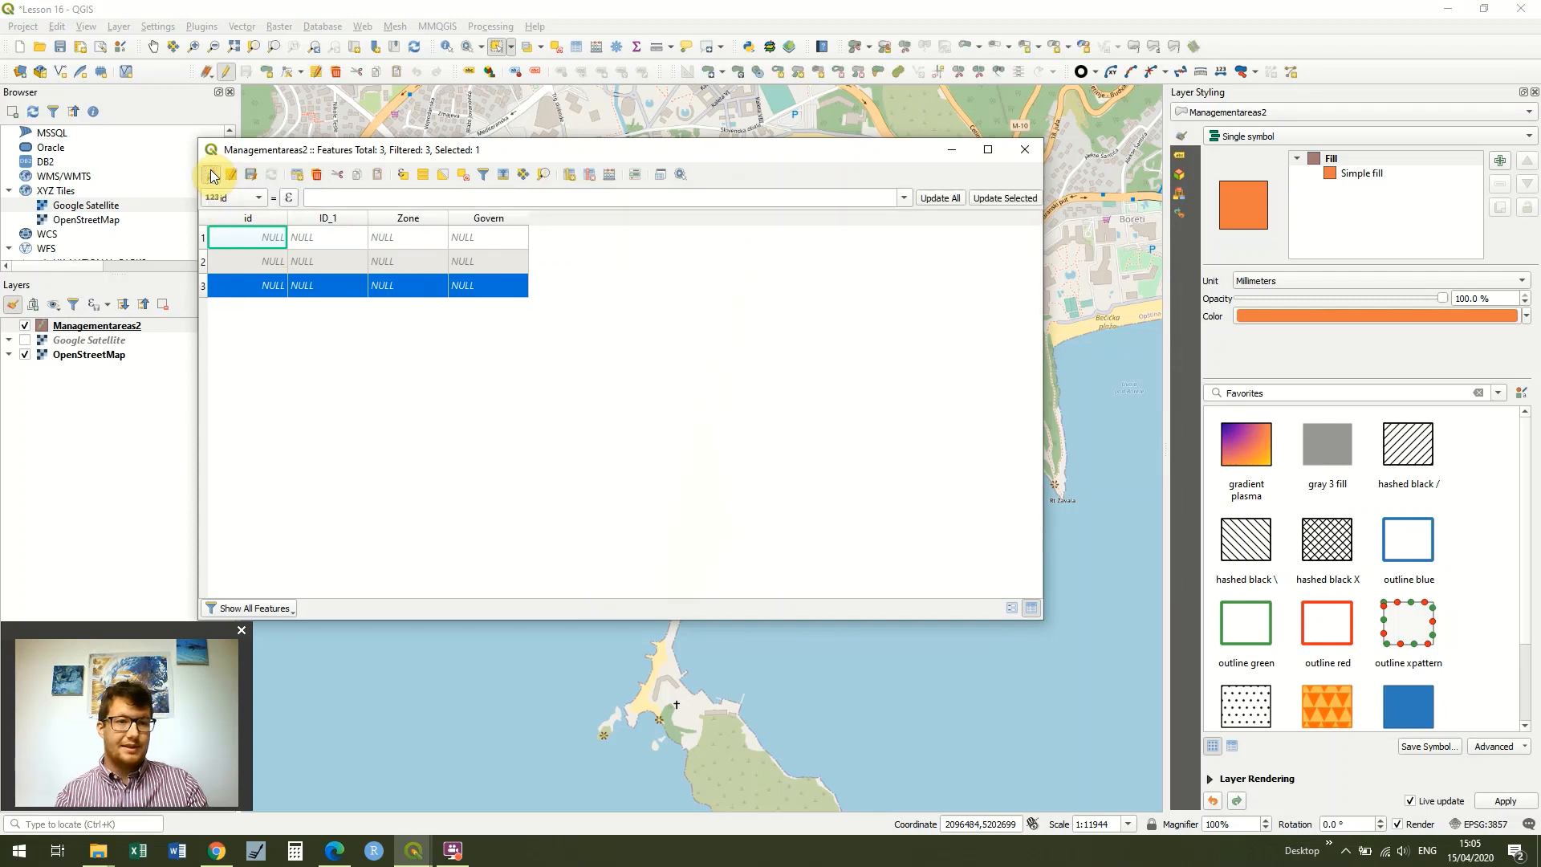
{"action": "type", "text": "1"}
{"action": "key", "text": "Down"}
{"action": "type", "text": "2"}
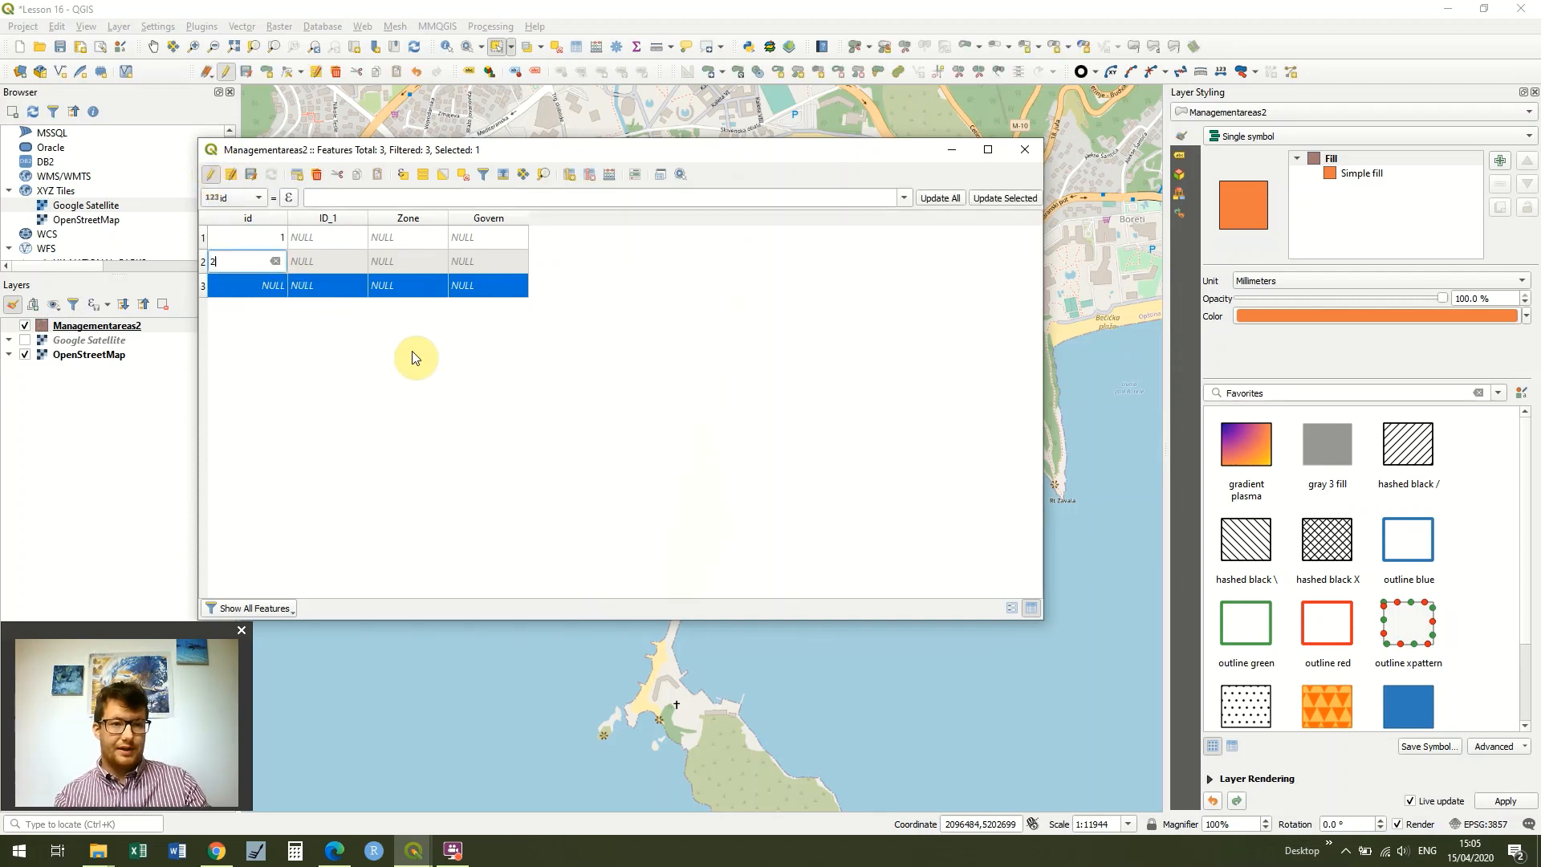
{"action": "key", "text": "Down"}
{"action": "type", "text": "3"}
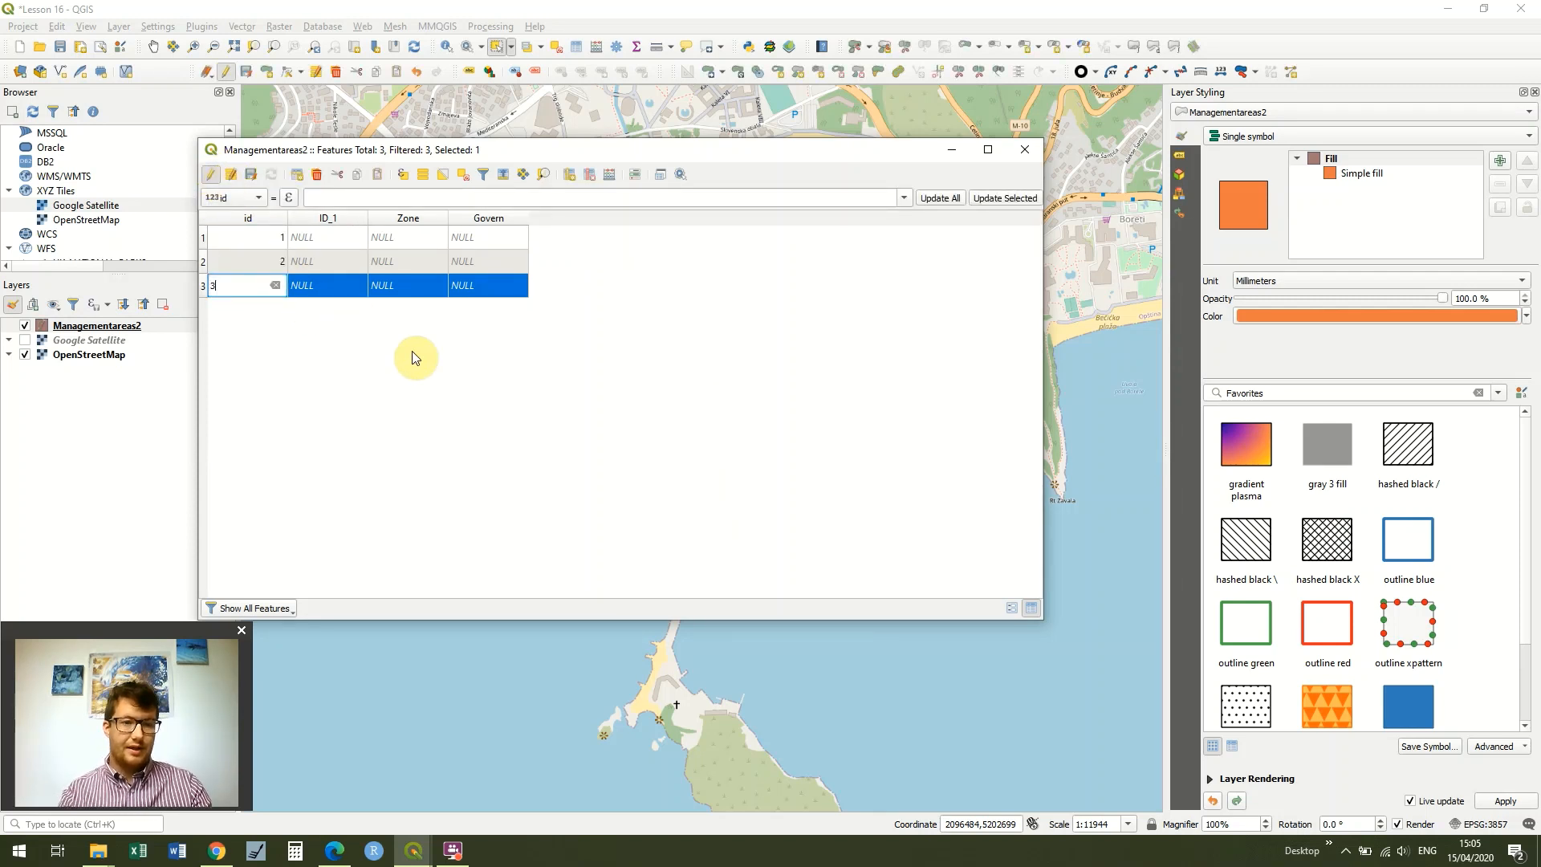
Fill the ID_1 column with 1, 2 and 3 for the three rows in order
{"action": "left_click", "coordinate": [344, 235]}
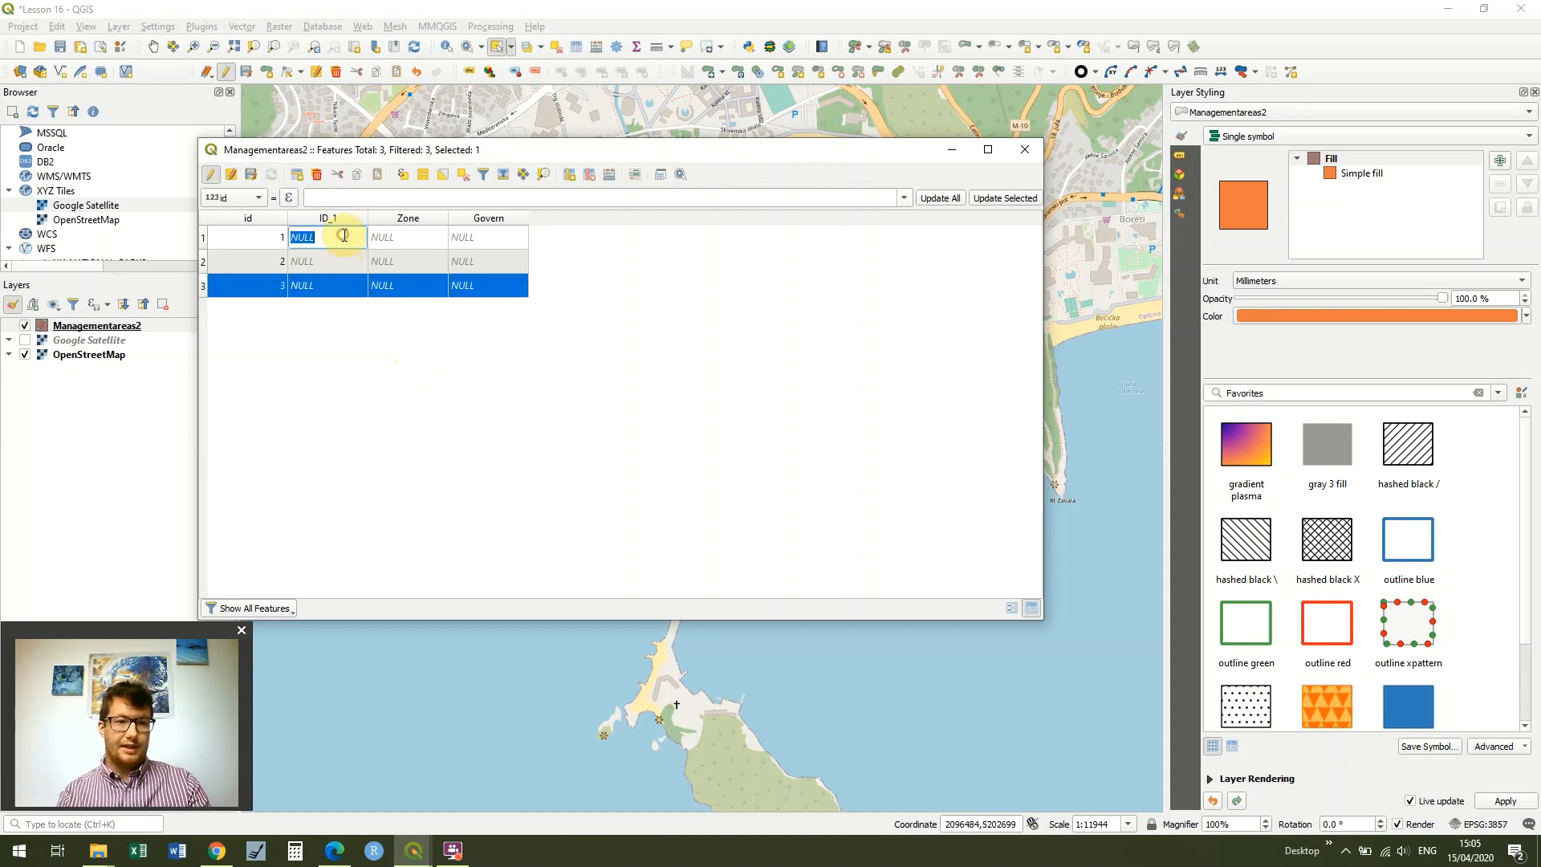
{"action": "type", "text": "1"}
{"action": "key", "text": "Down"}
{"action": "type", "text": "2"}
{"action": "key", "text": "Down"}
{"action": "type", "text": "3"}
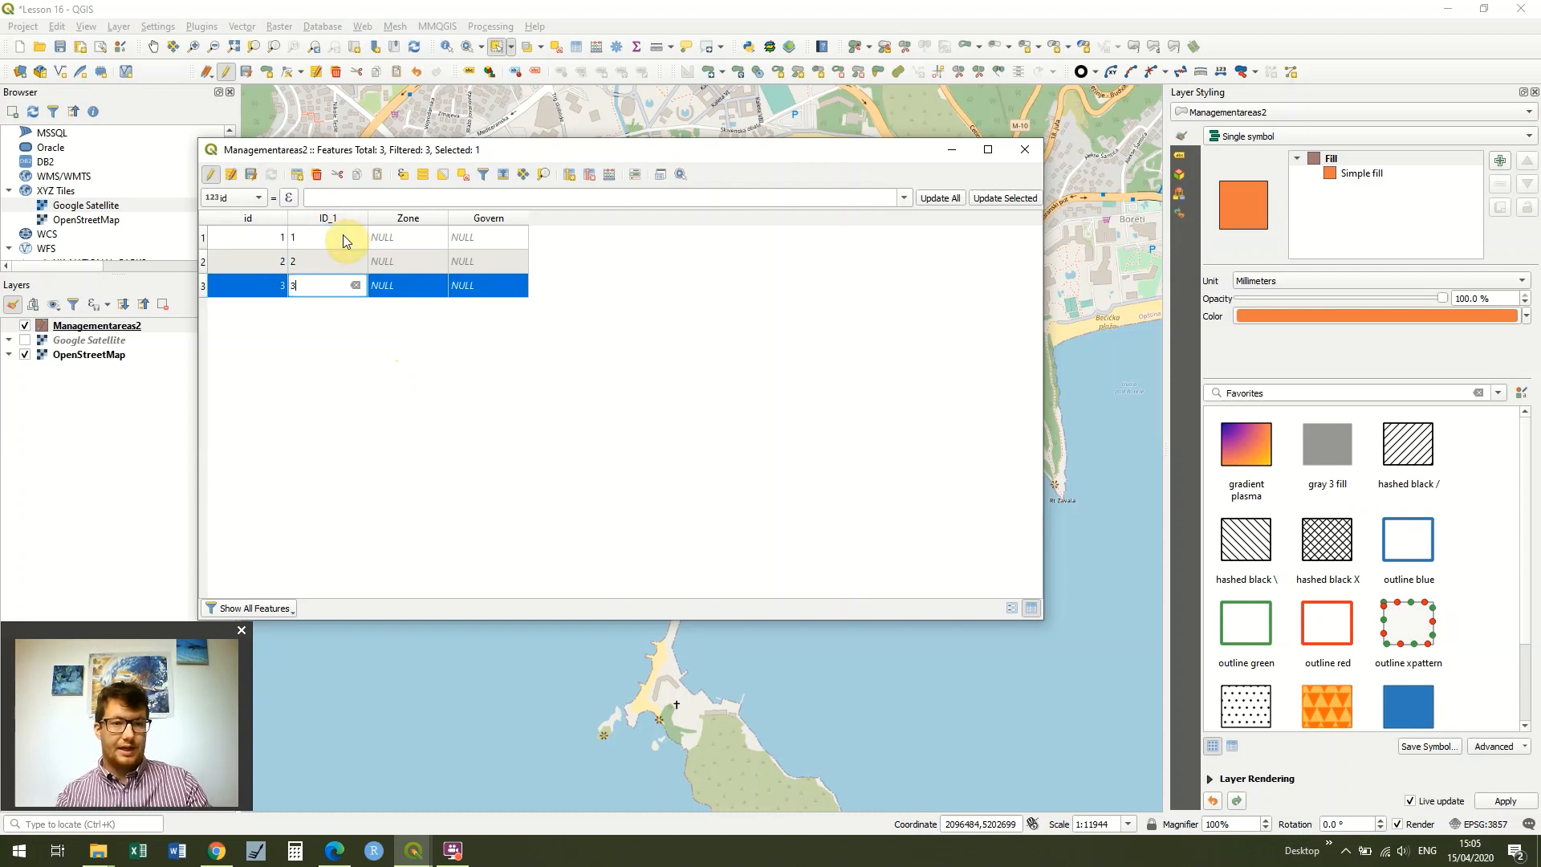
Move the attribute table clear of the polygons and select its rows one by one to match each to its map piece
{"action": "double_click", "coordinate": [400, 238]}
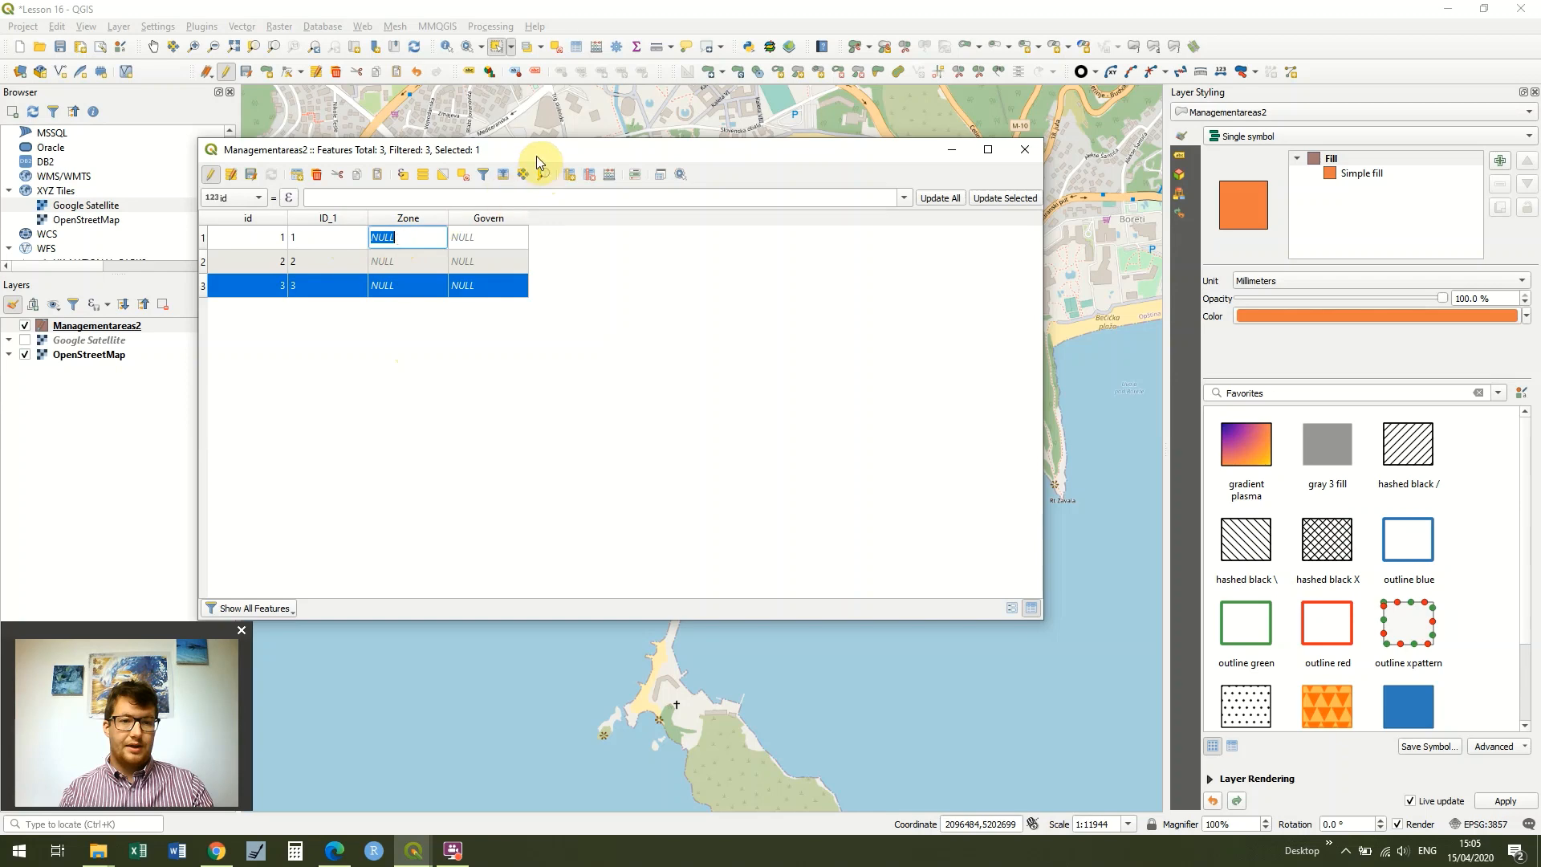
{"action": "left_click_drag", "start_coordinate": [532, 149], "coordinate": [1152, 127]}
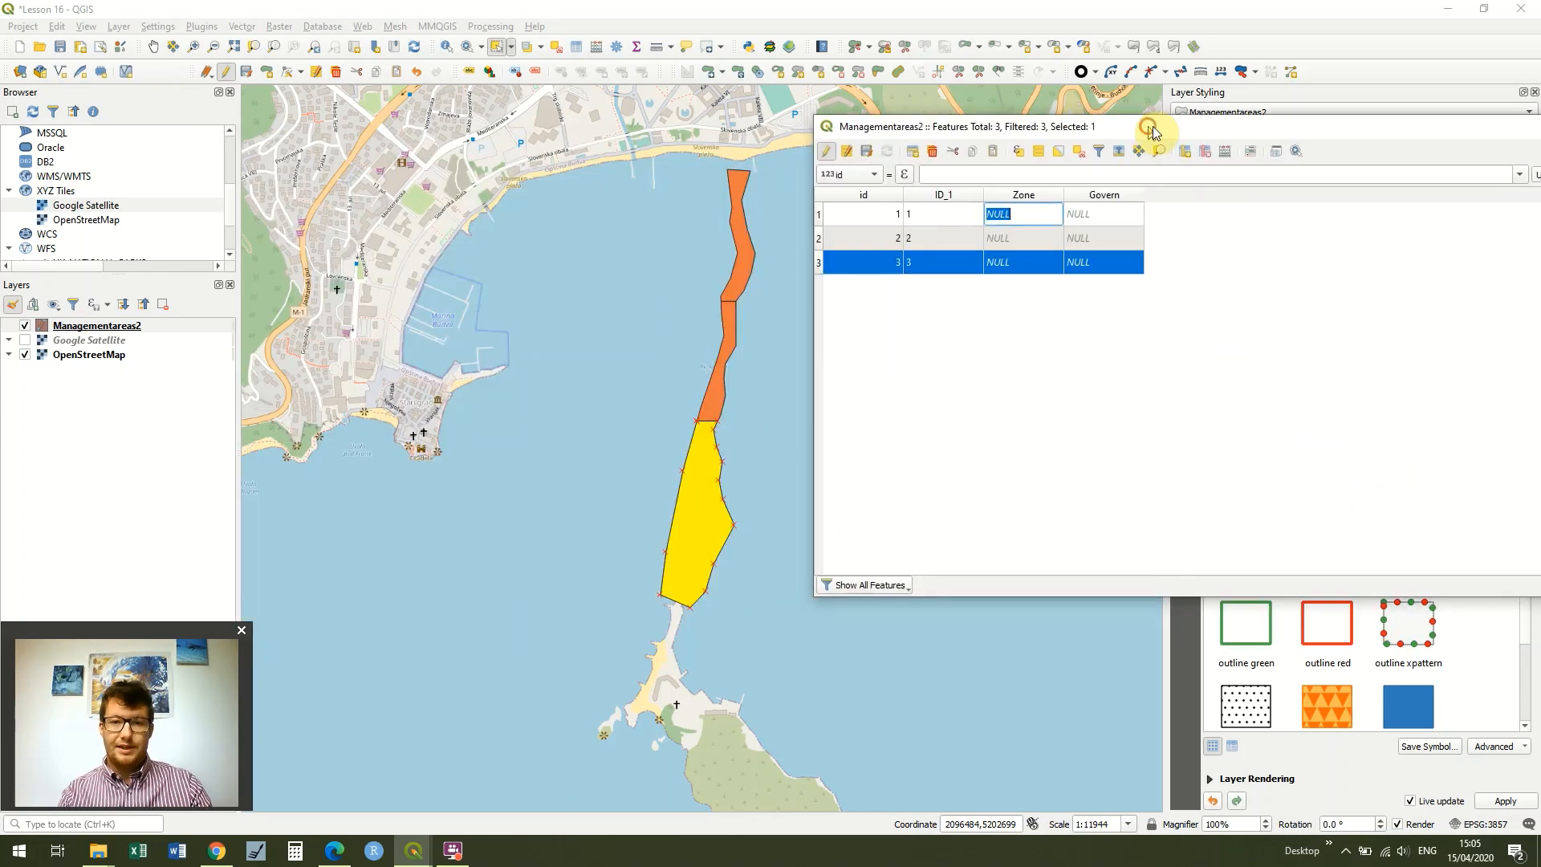
{"action": "left_click", "coordinate": [821, 262]}
{"action": "left_click", "coordinate": [815, 261]}
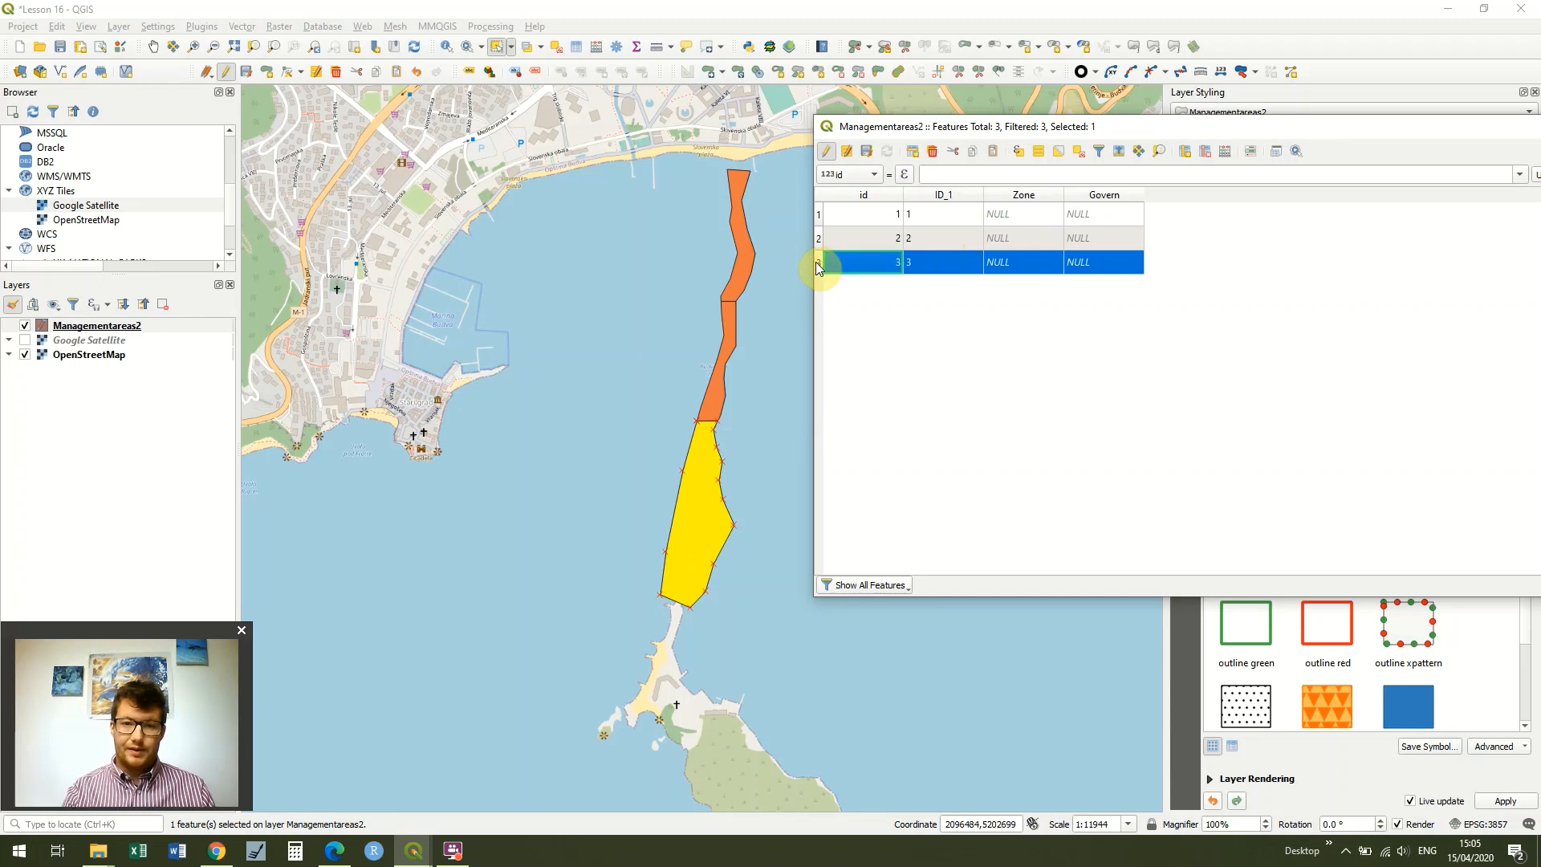
{"action": "left_click", "coordinate": [820, 218]}
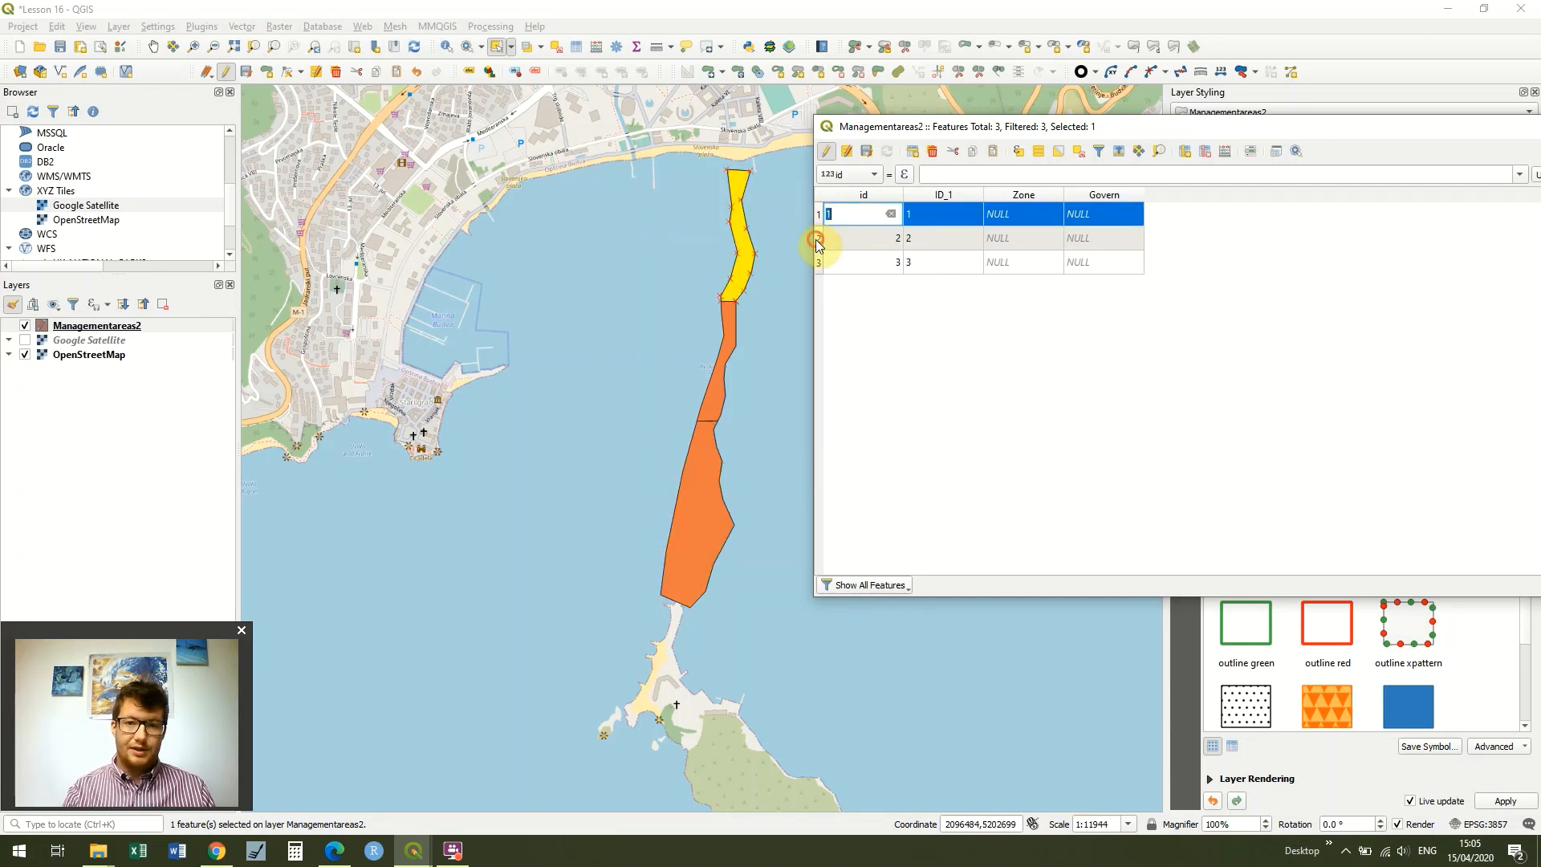
{"action": "left_click", "coordinate": [816, 239]}
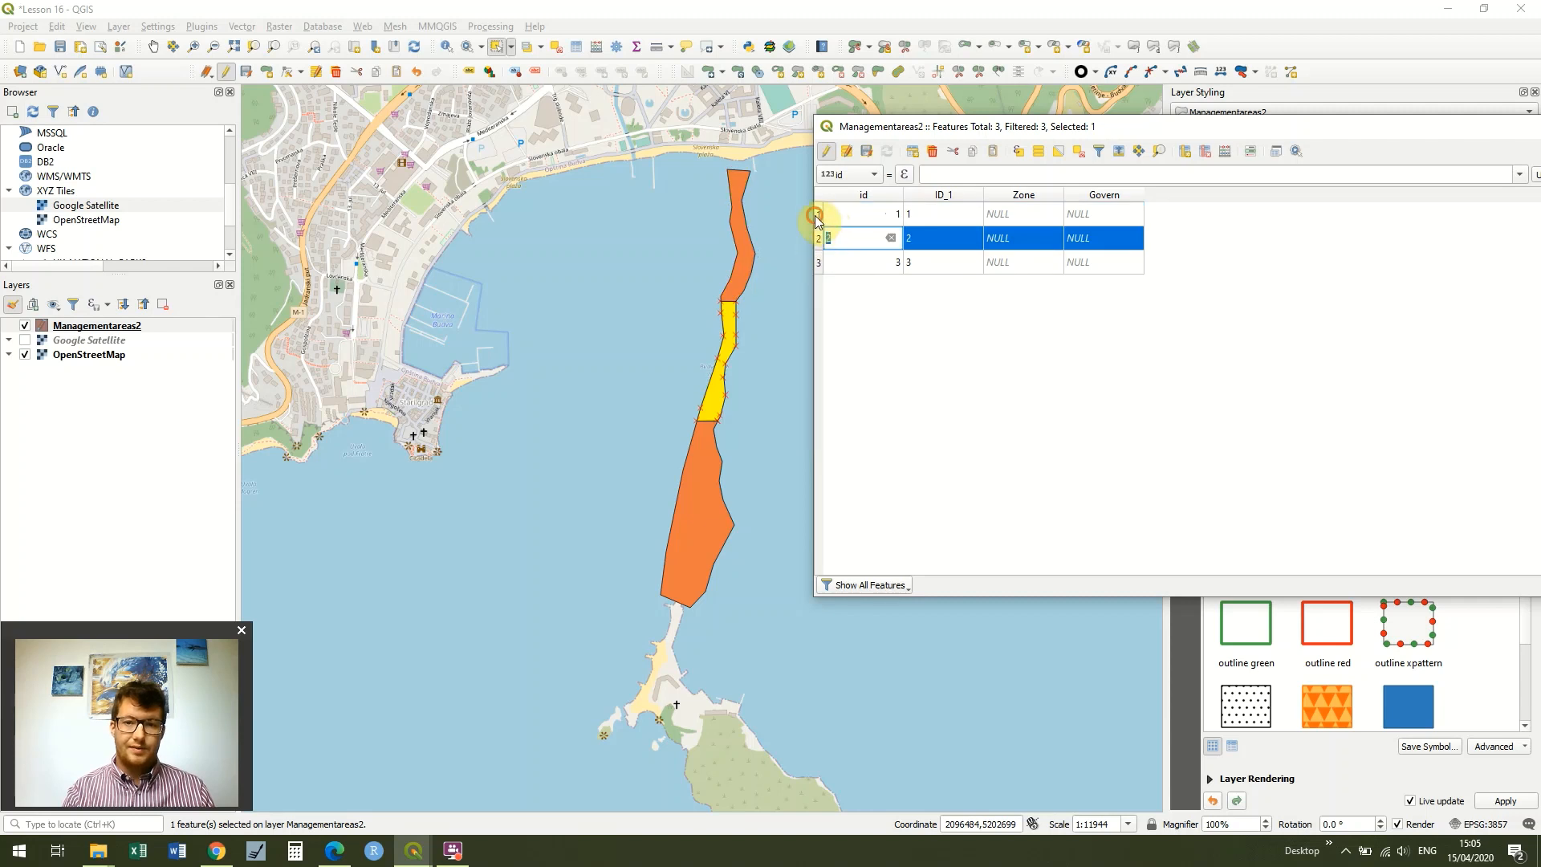
Set the Zone attribute to North for row 1, Centre for row 2 and South for row 3
{"action": "left_click", "coordinate": [815, 215]}
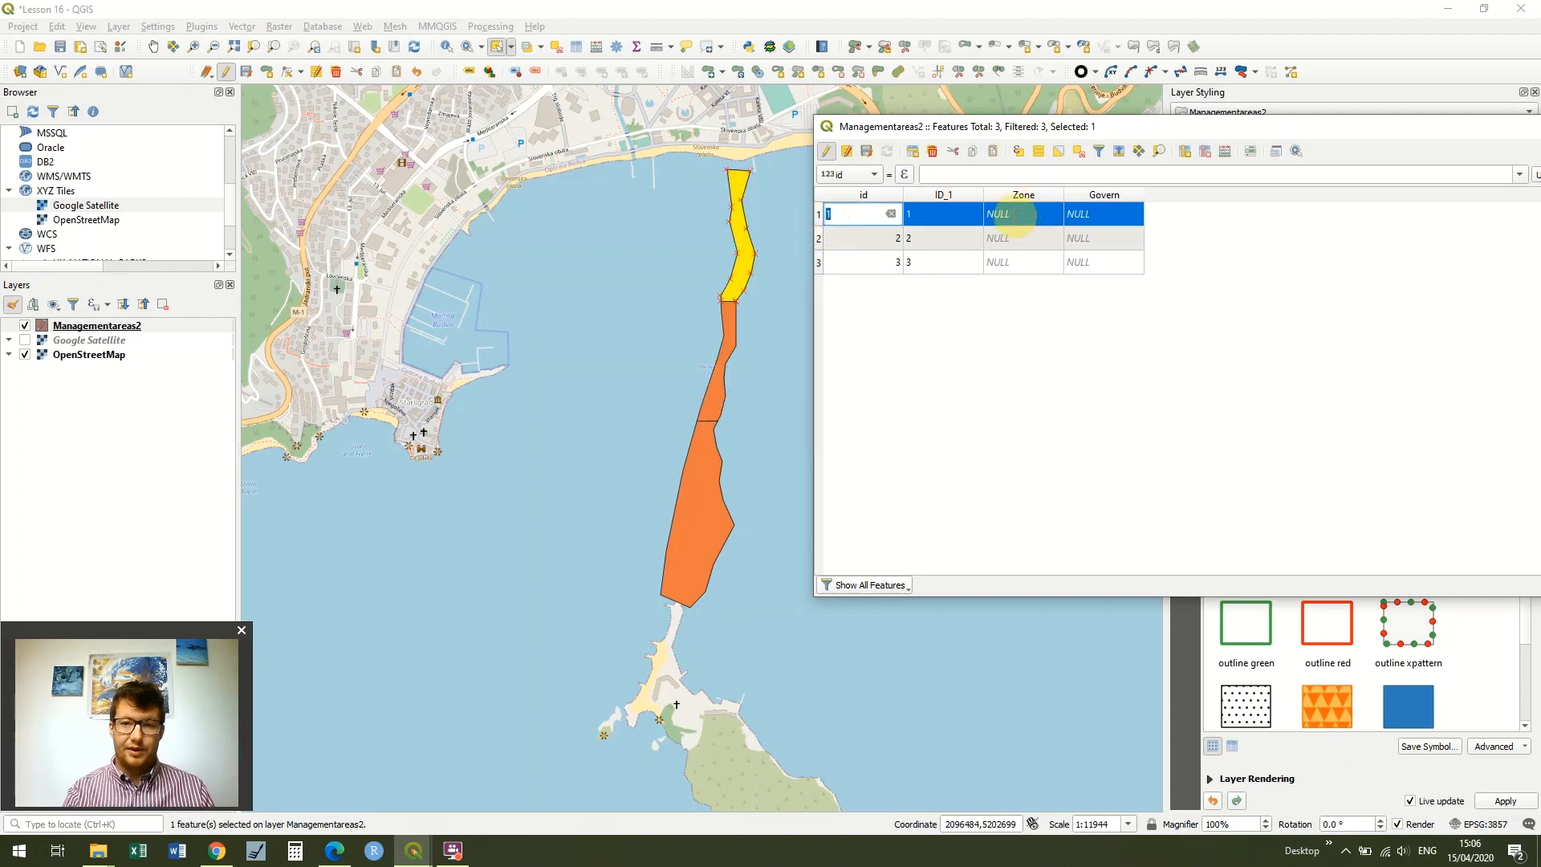
{"action": "left_click", "coordinate": [1016, 215]}
{"action": "type", "text": "North"}
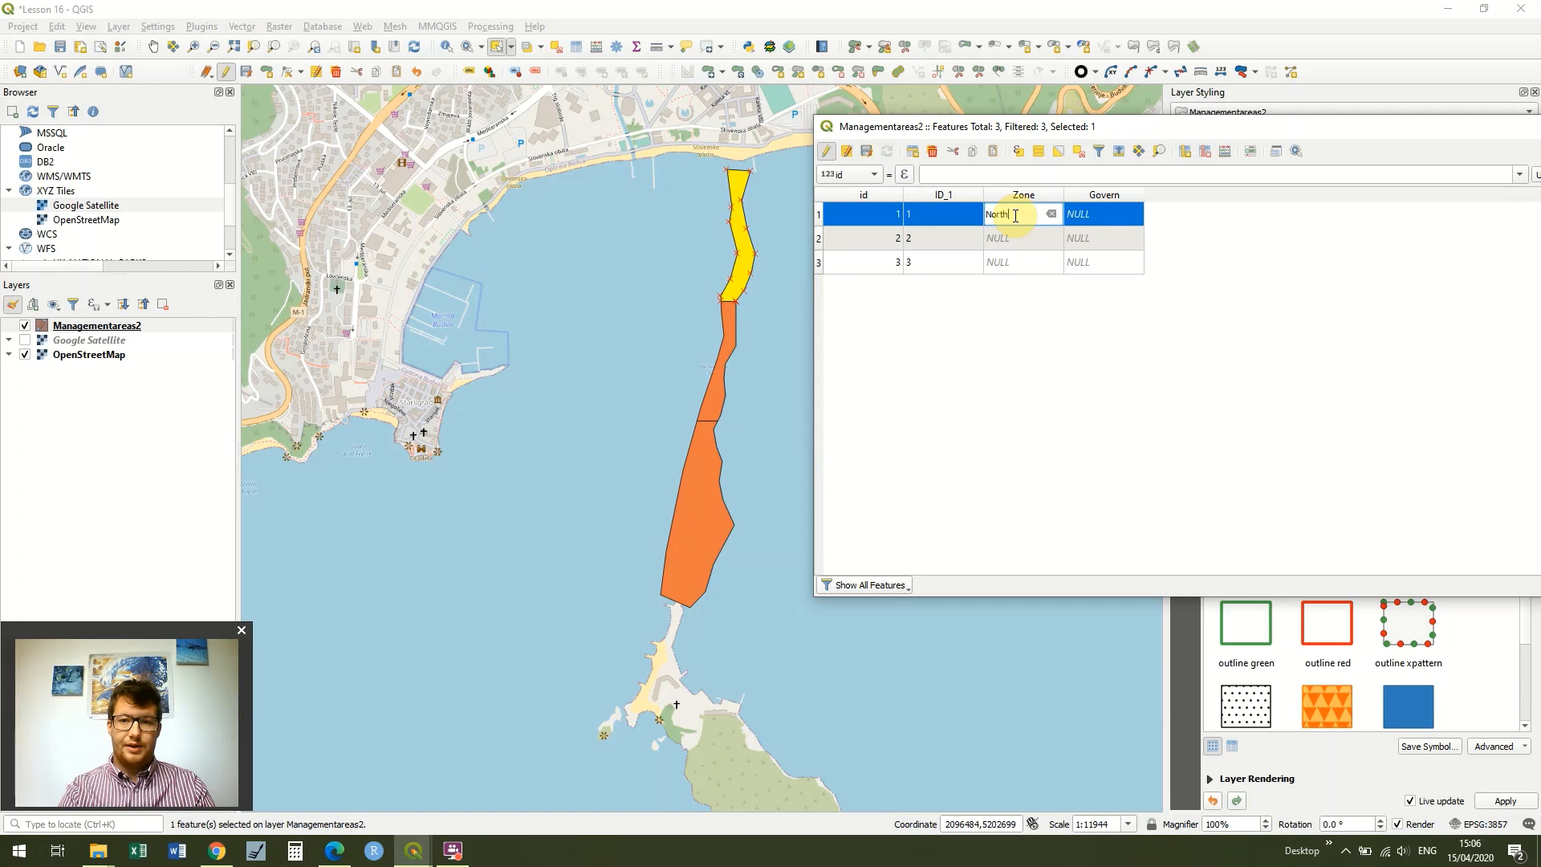
{"action": "left_click", "coordinate": [819, 242]}
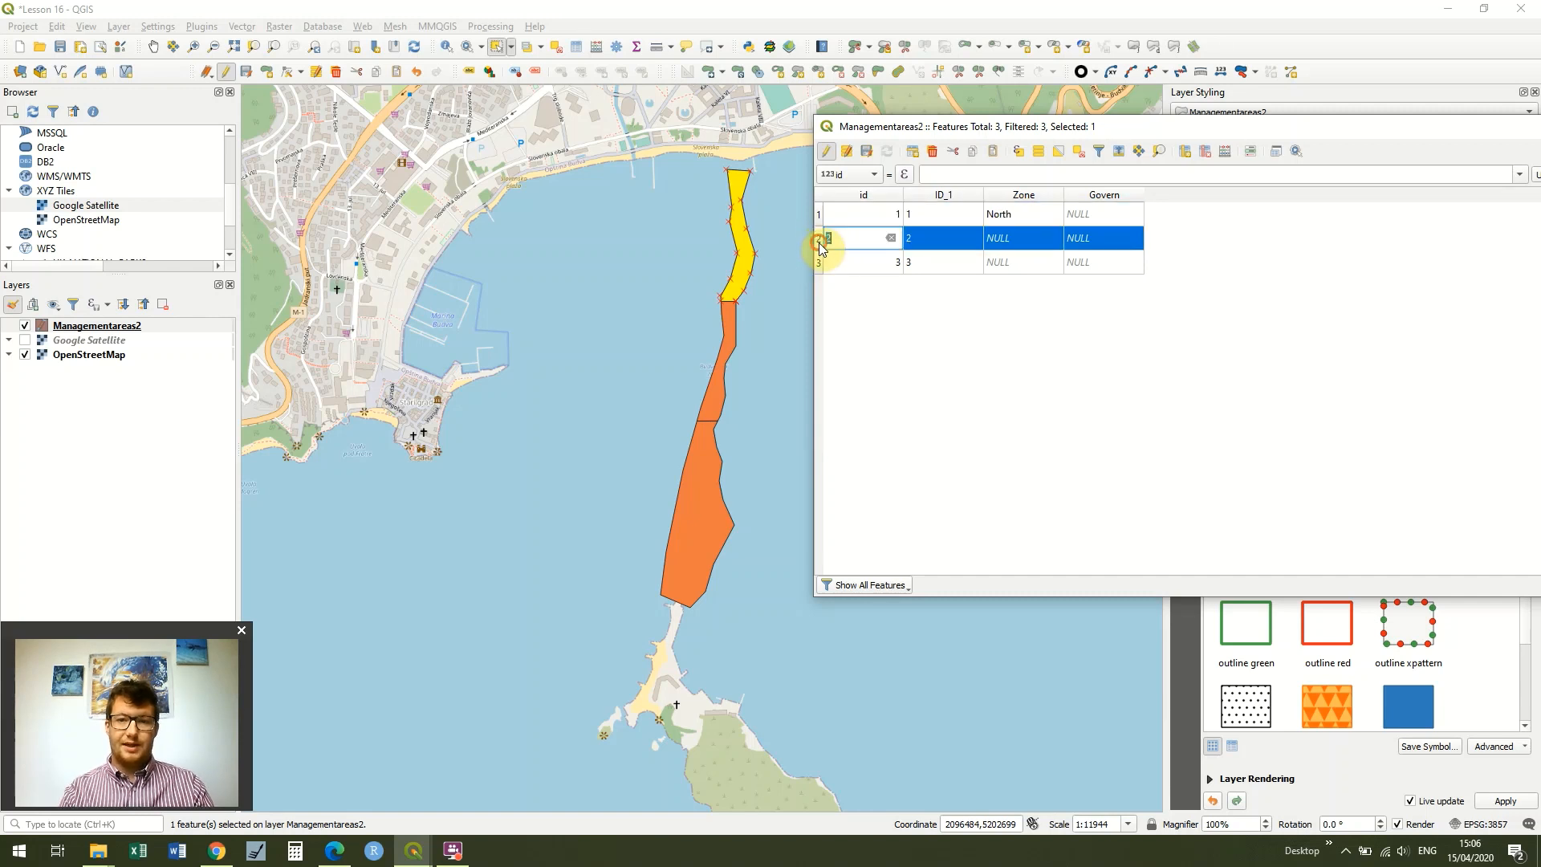
{"action": "double_click", "coordinate": [1010, 239]}
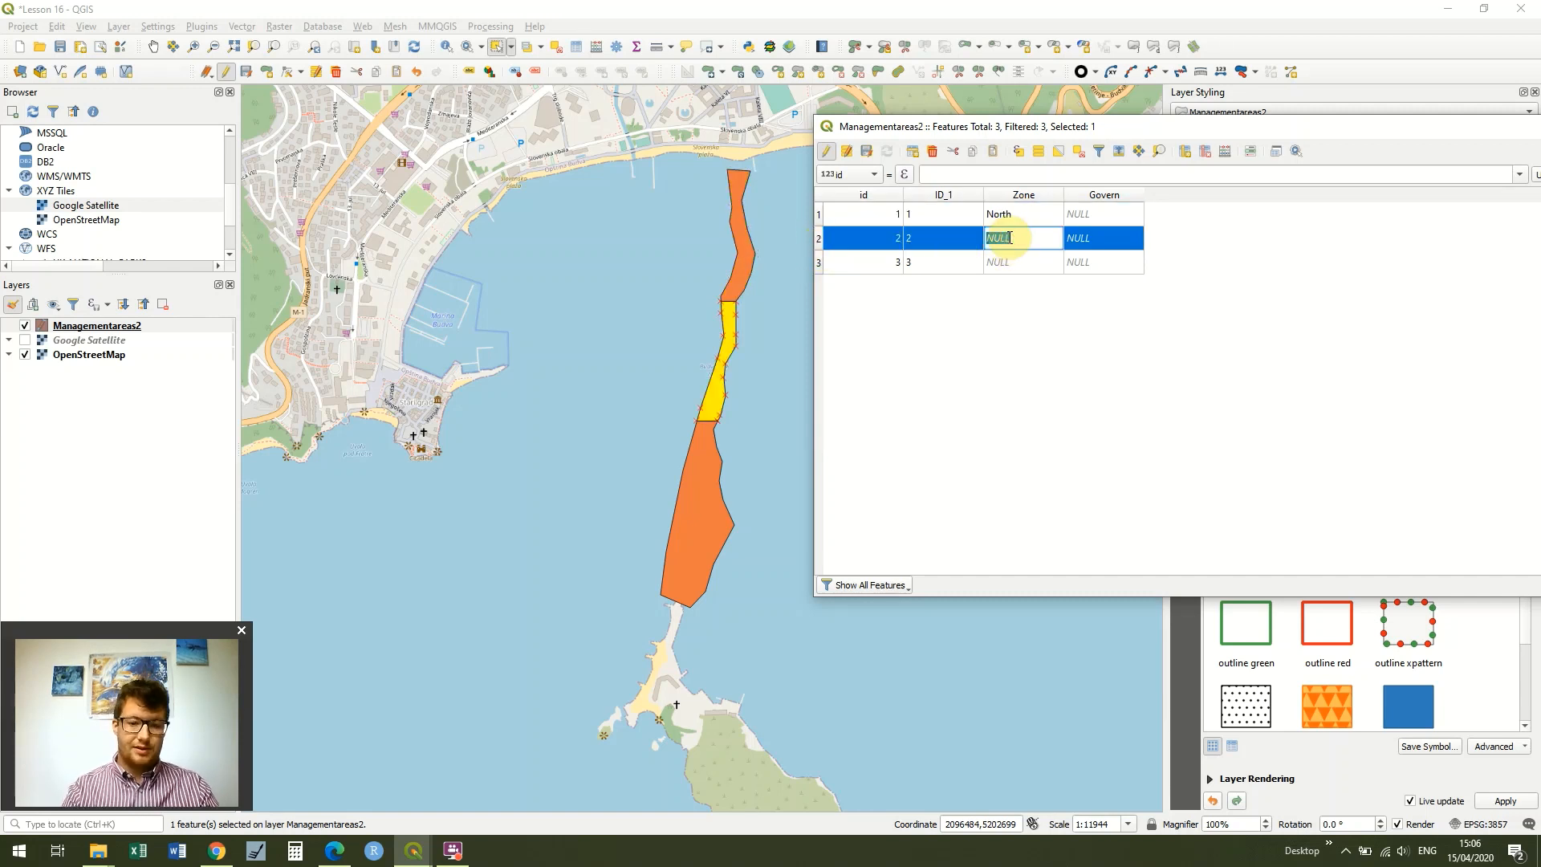
{"action": "type", "text": "Centre"}
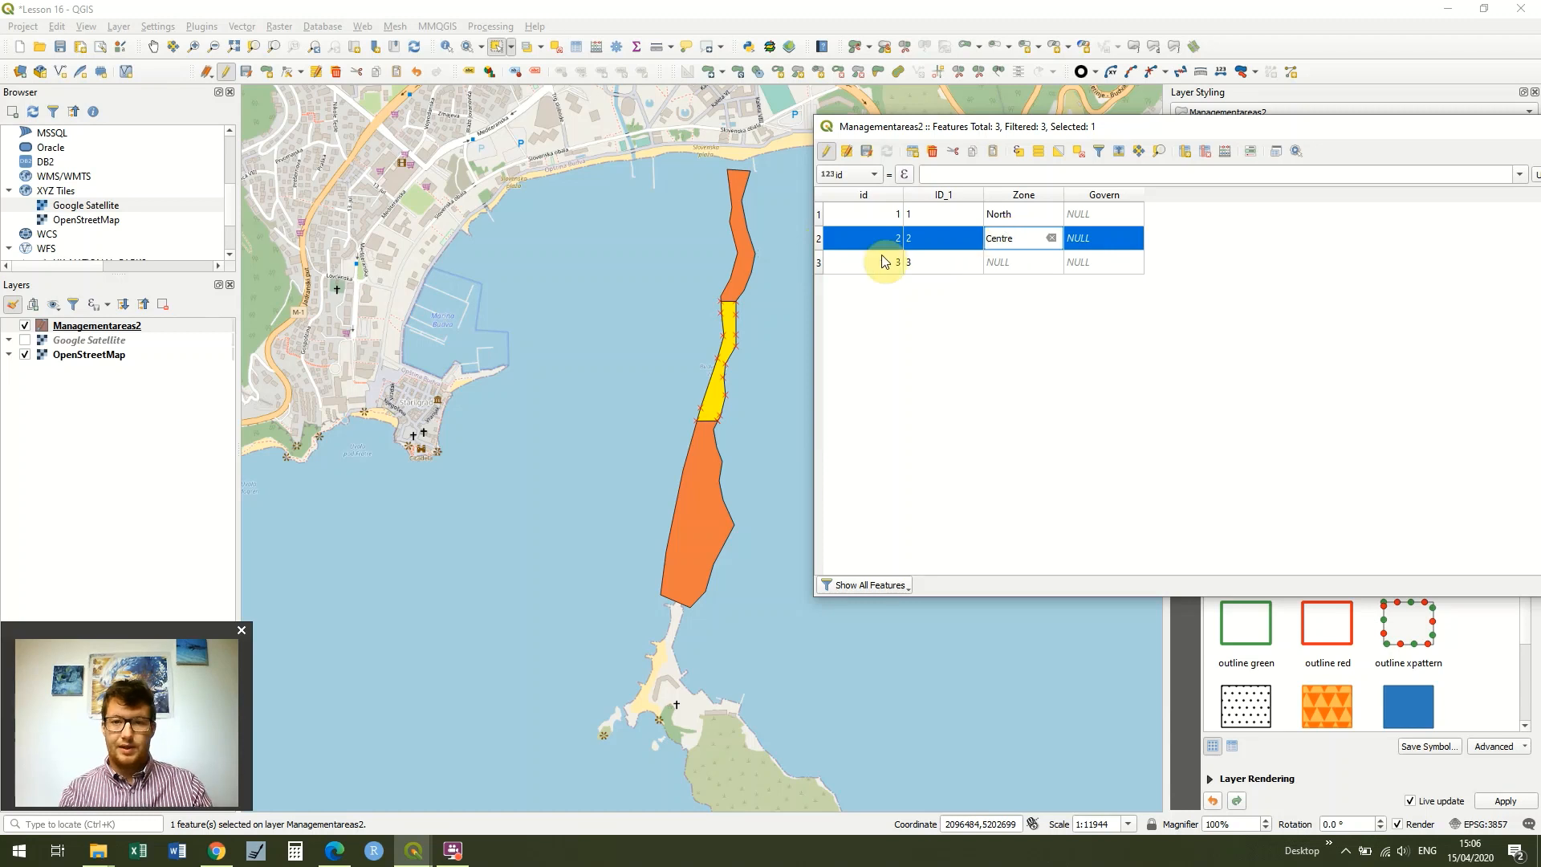
{"action": "double_click", "coordinate": [832, 265]}
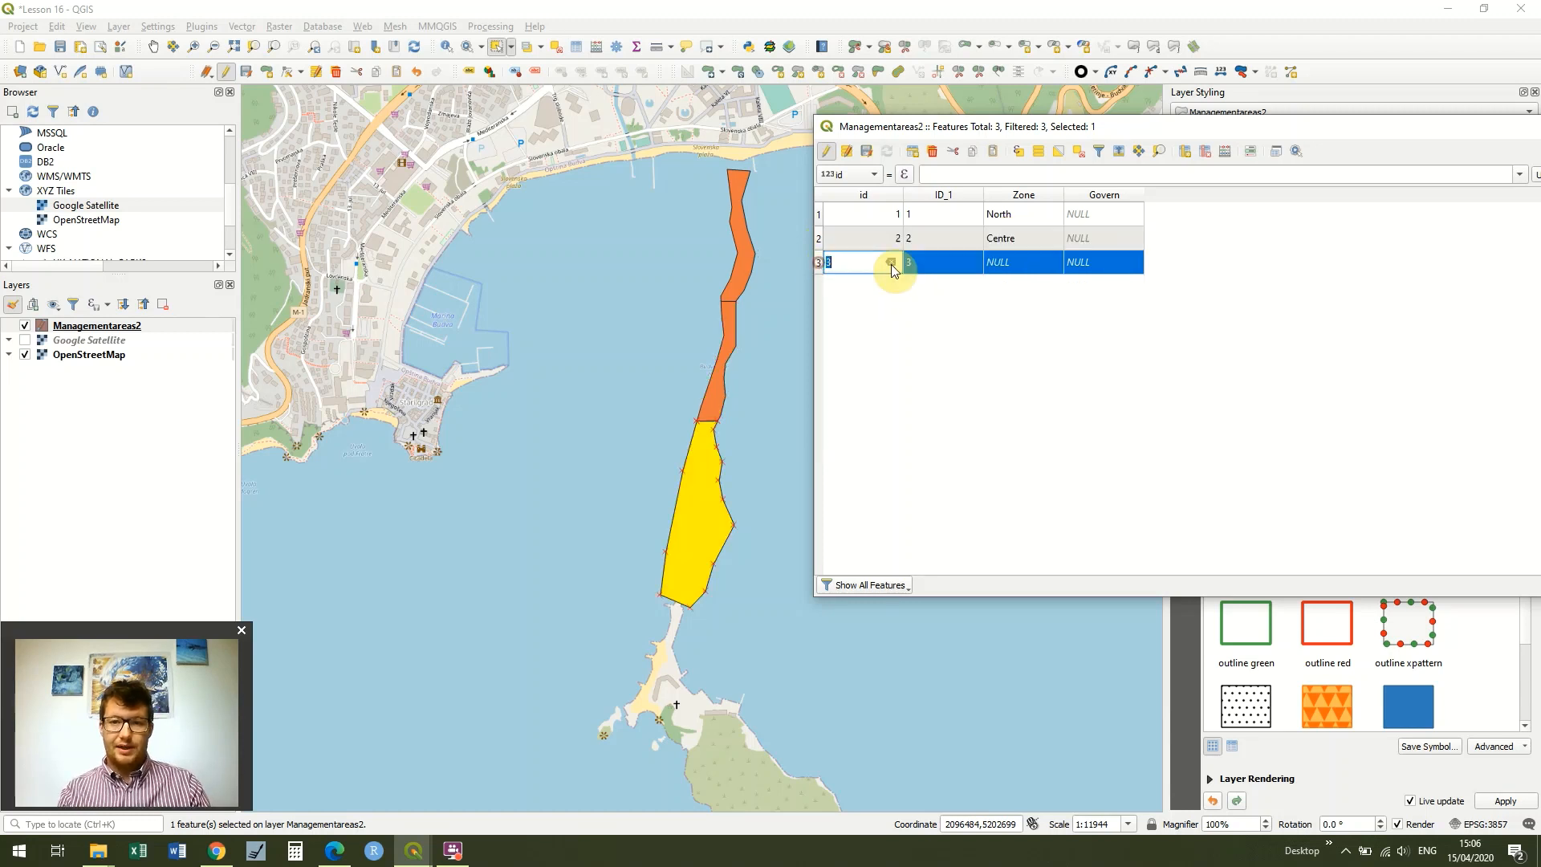
{"action": "double_click", "coordinate": [1014, 268]}
{"action": "type", "text": "S"}
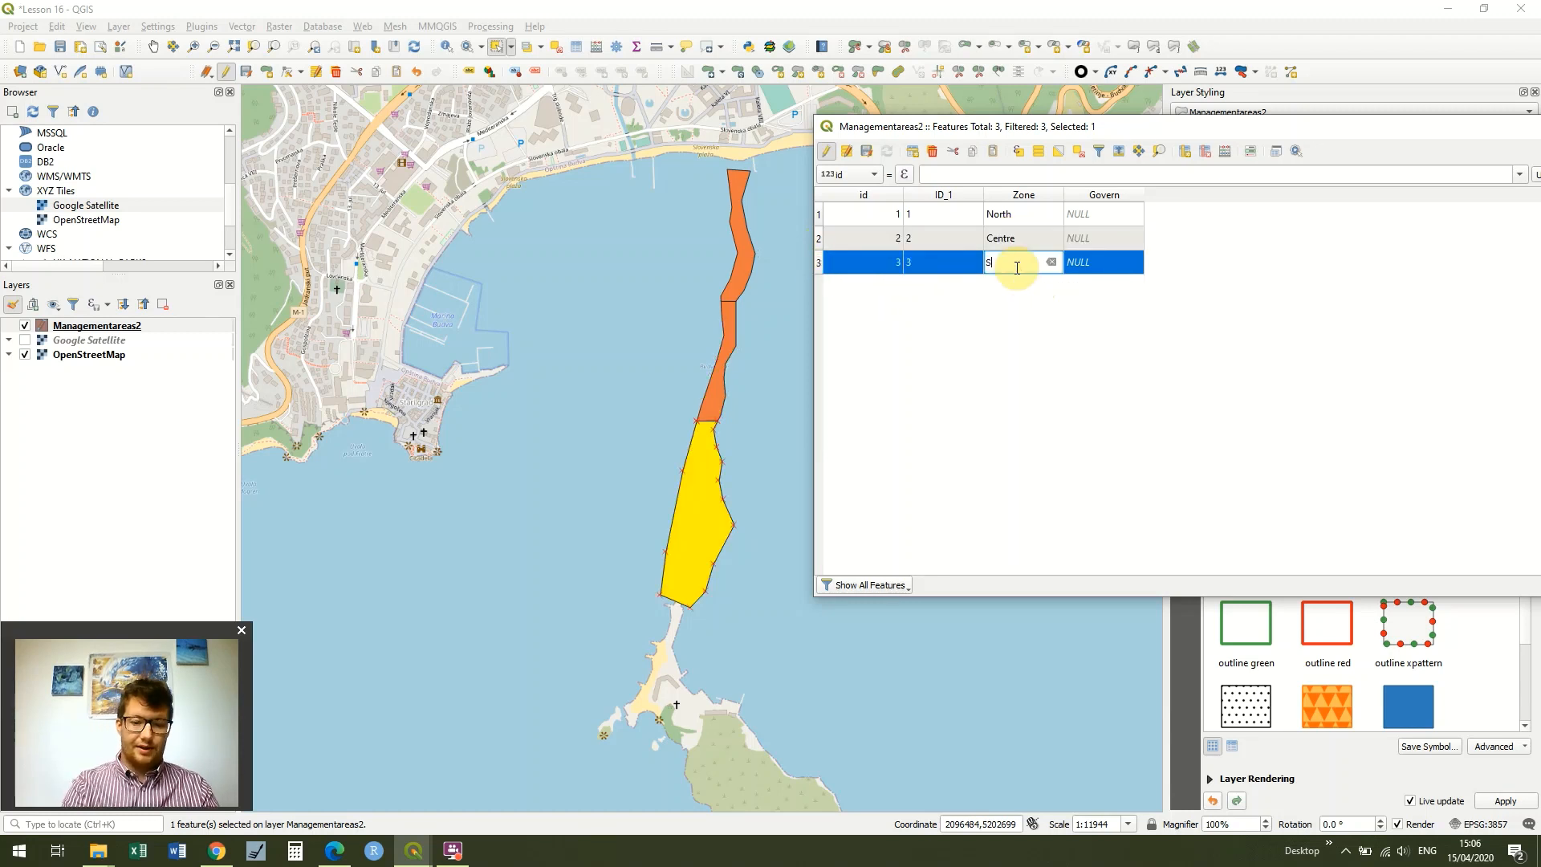
{"action": "type", "text": "outh"}
{"action": "key", "text": "Return"}
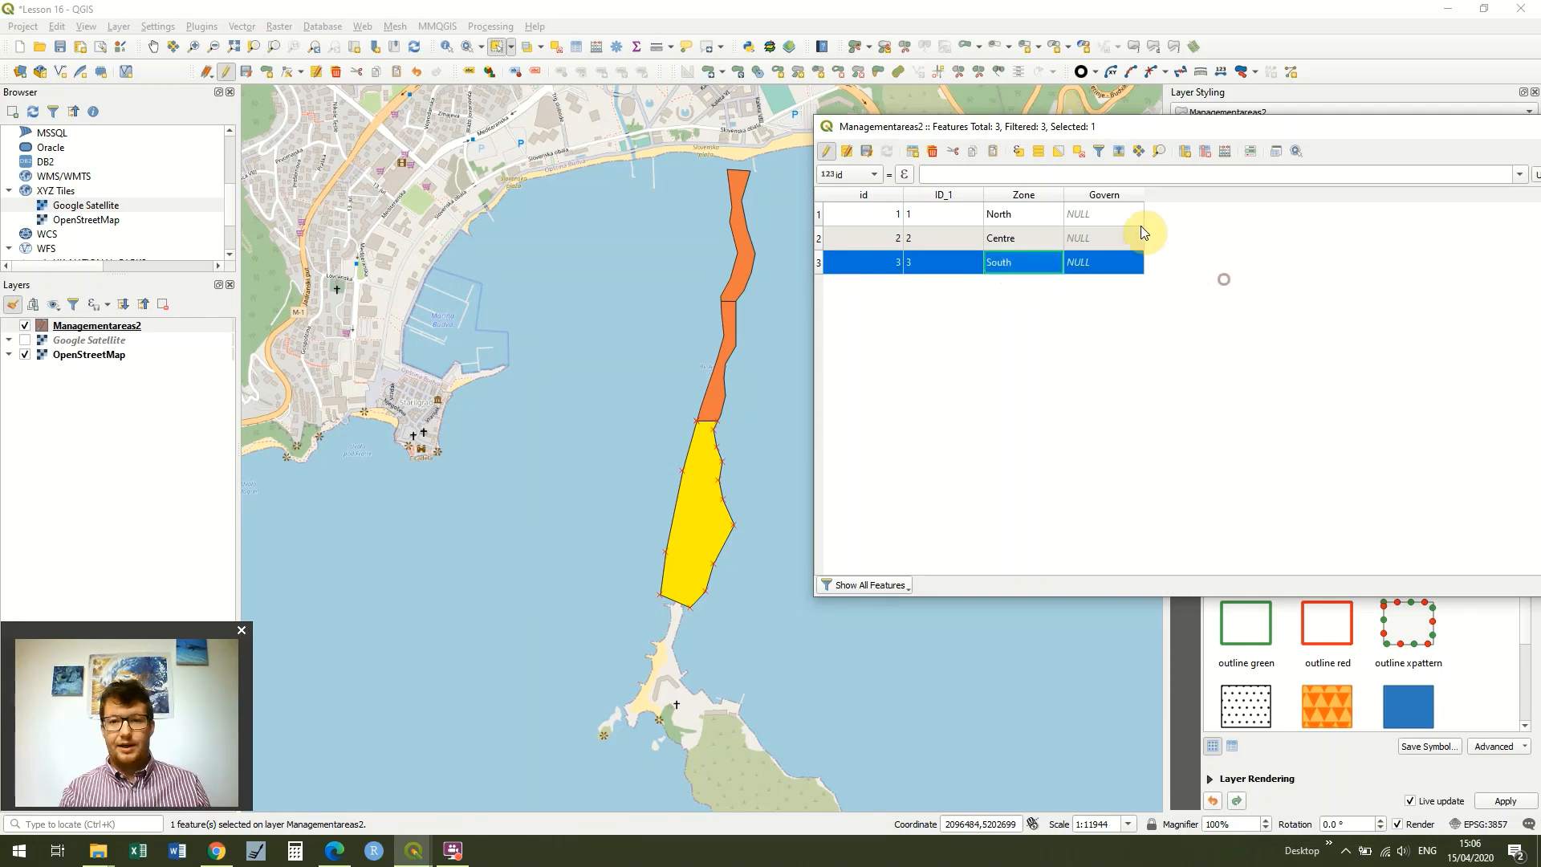
Set the Govern attribute to Budva for the North and Centre zones and Sv Nikola for the South zone
{"action": "double_click", "coordinate": [1110, 214]}
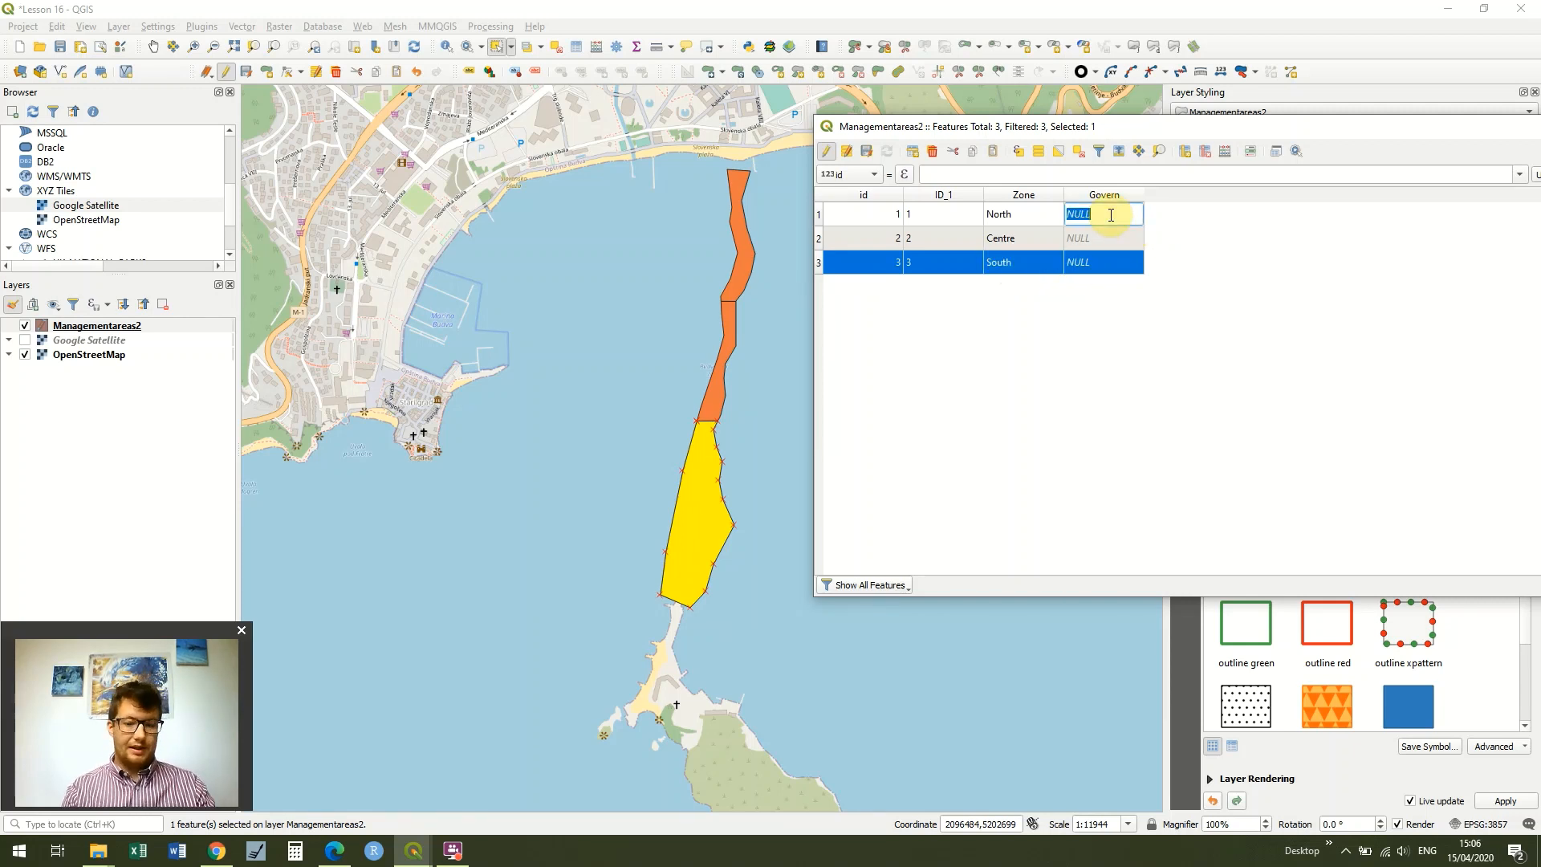
{"action": "type", "text": "Budv"}
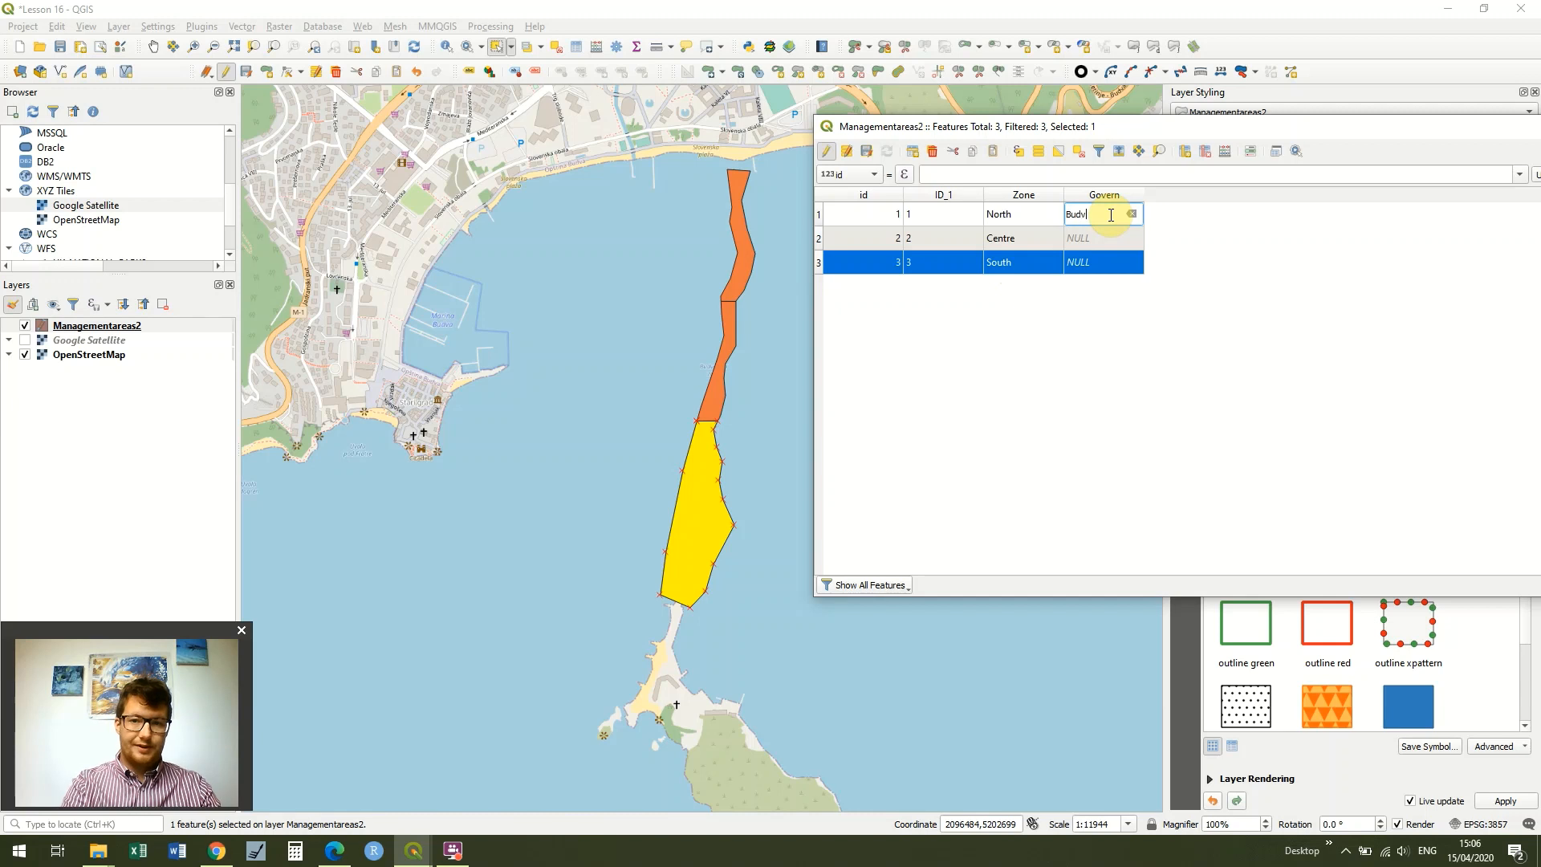
{"action": "type", "text": "a"}
{"action": "double_click", "coordinate": [1101, 239]}
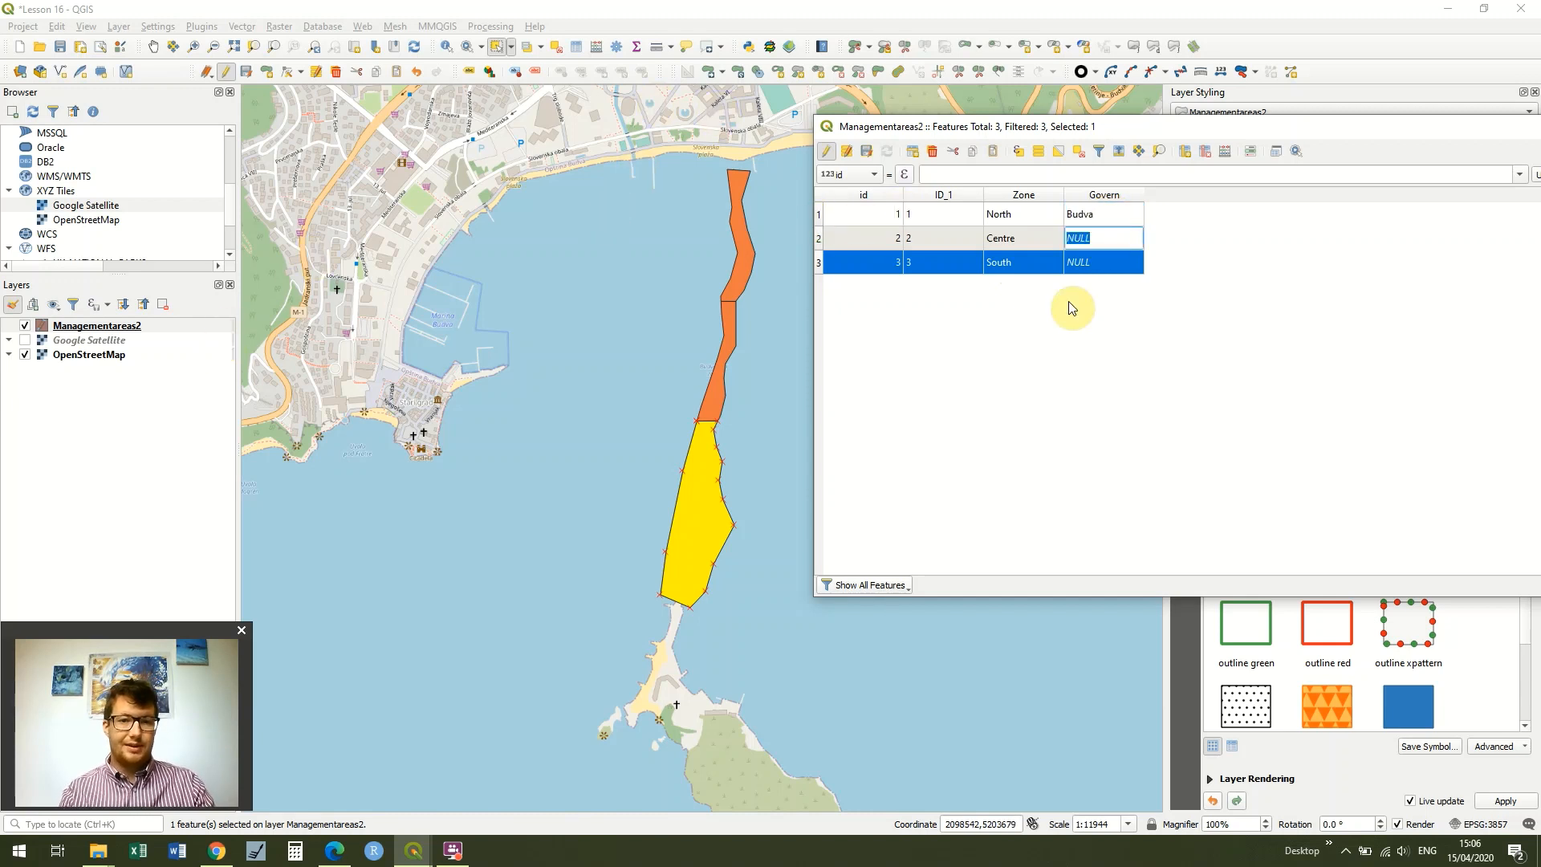
{"action": "type", "text": "Budva"}
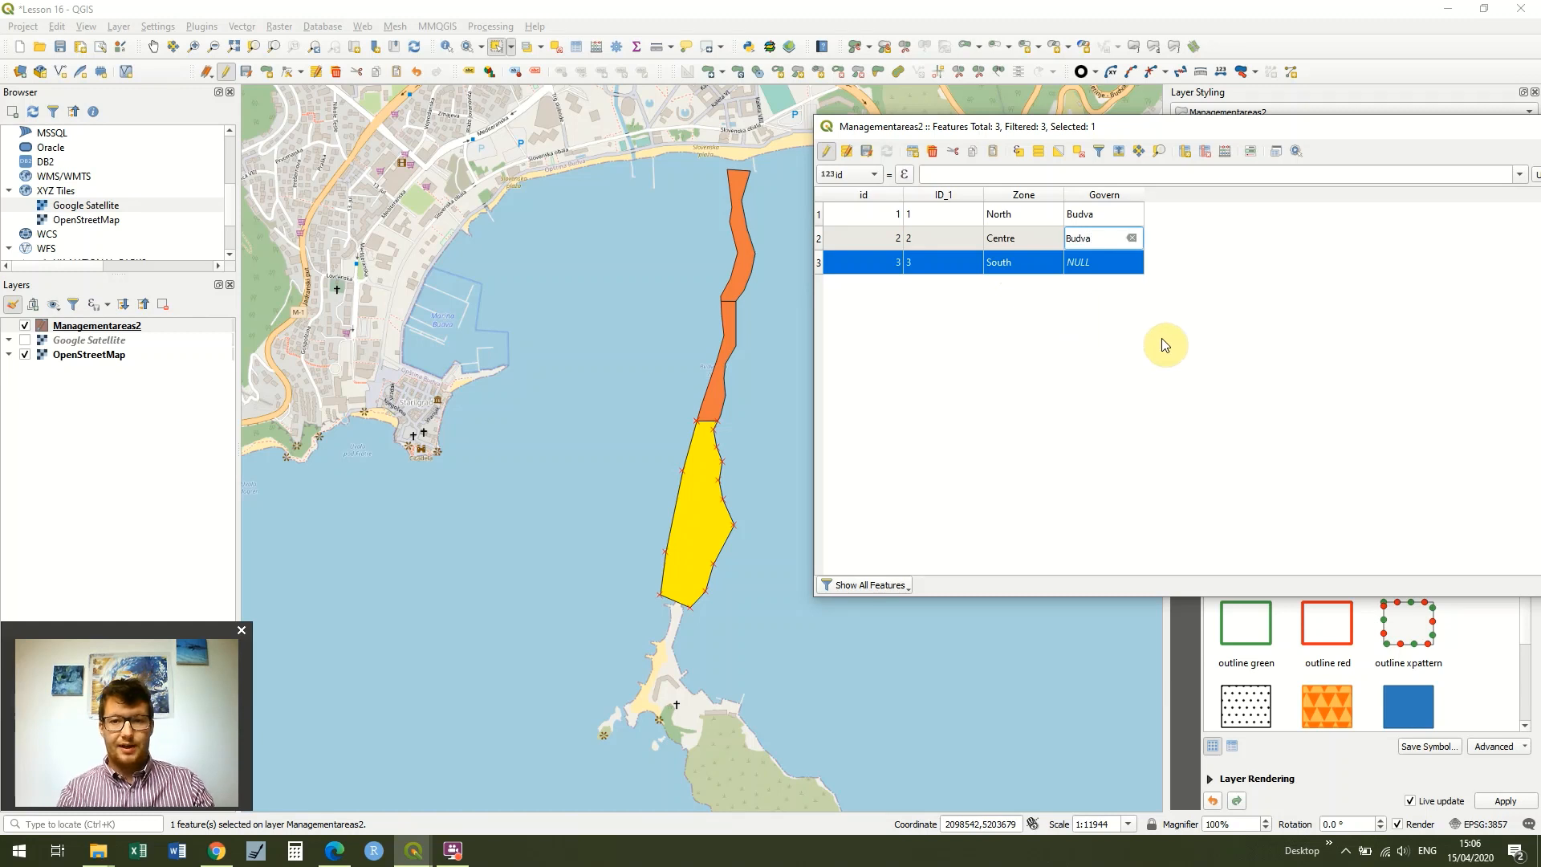
{"action": "key", "text": "Return"}
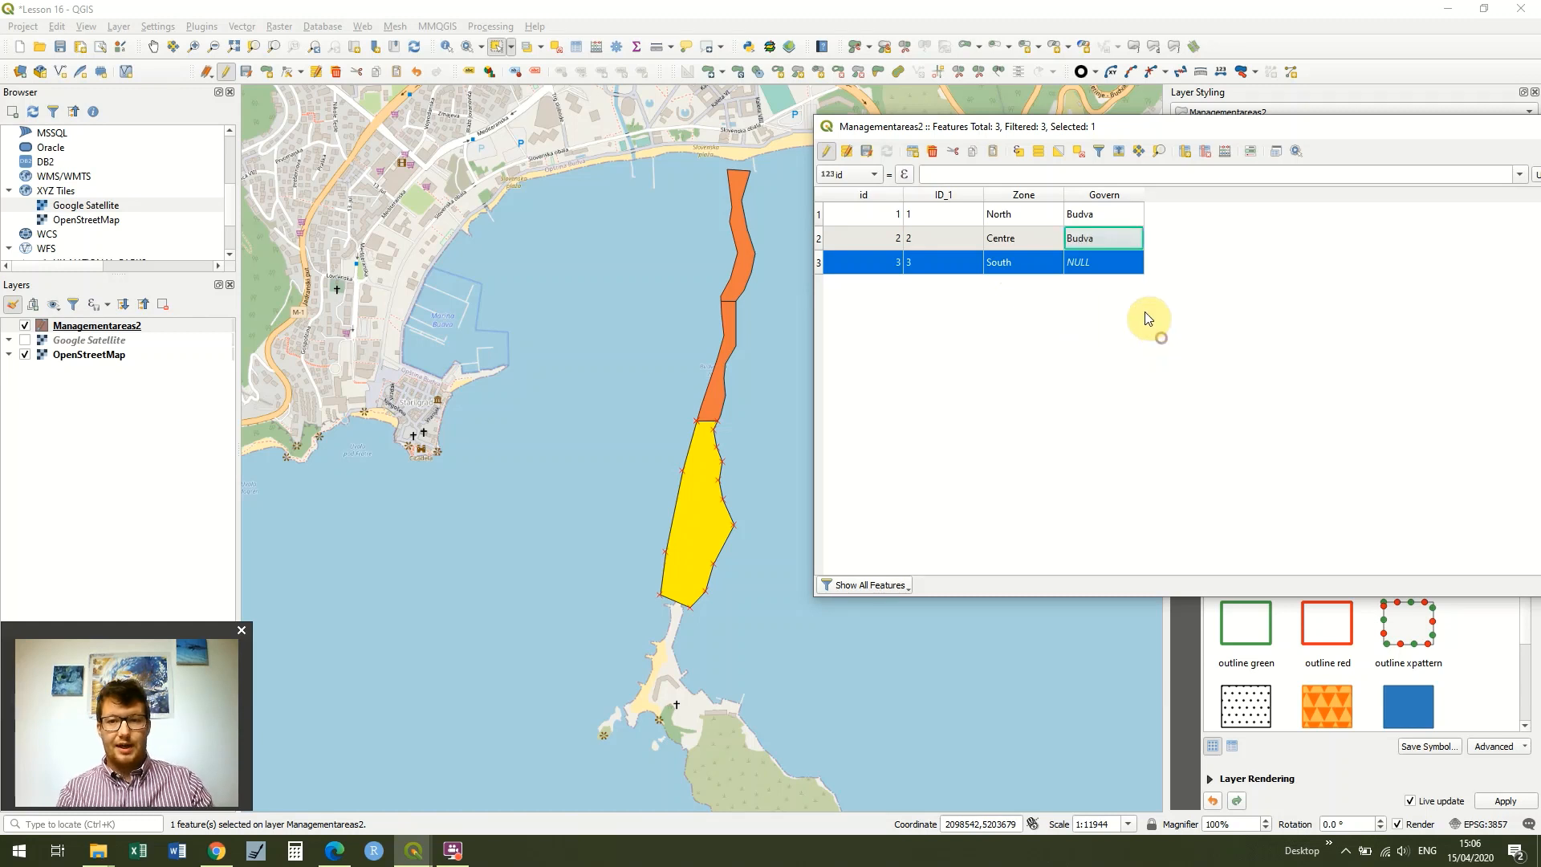
{"action": "double_click", "coordinate": [1116, 262]}
{"action": "type", "text": "Sv Nikola"}
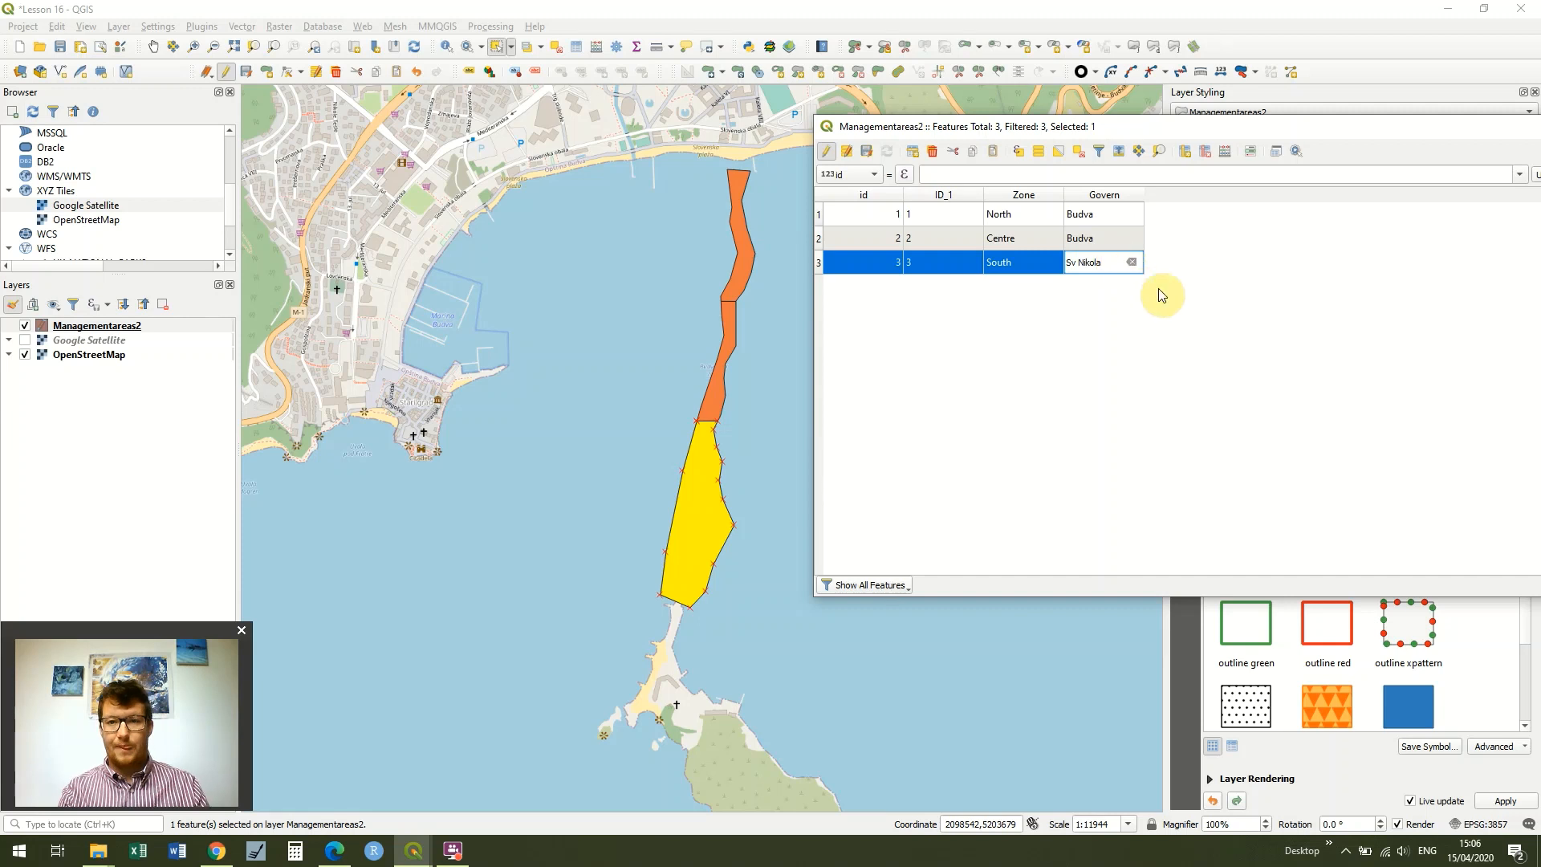
{"action": "left_click", "coordinate": [1218, 312]}
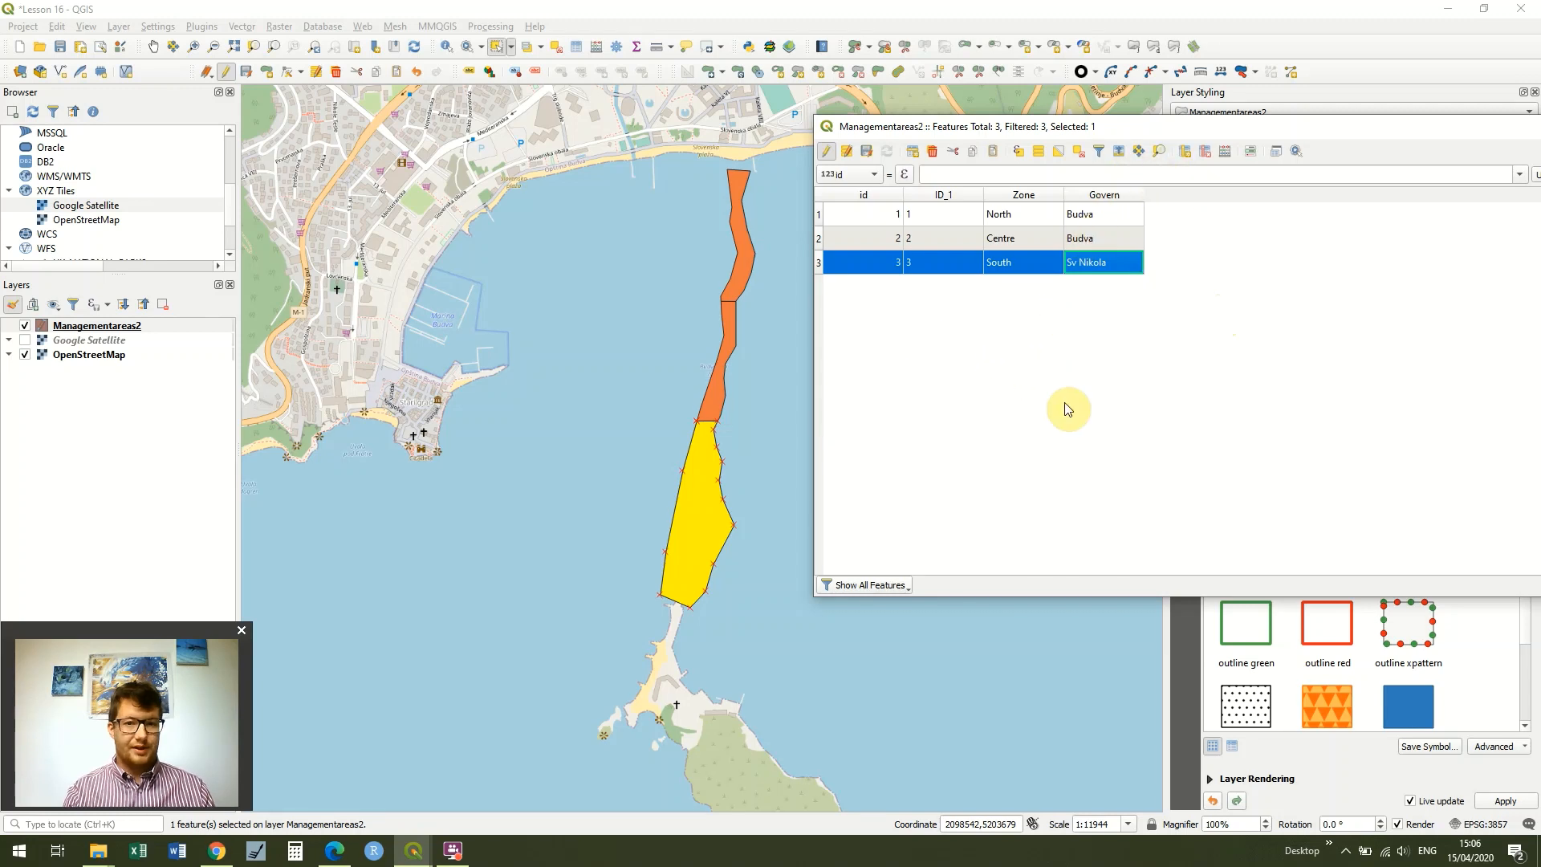
End the edit session with the attribute changes saved, close the table and clear the feature selection
{"action": "left_click", "coordinate": [830, 151]}
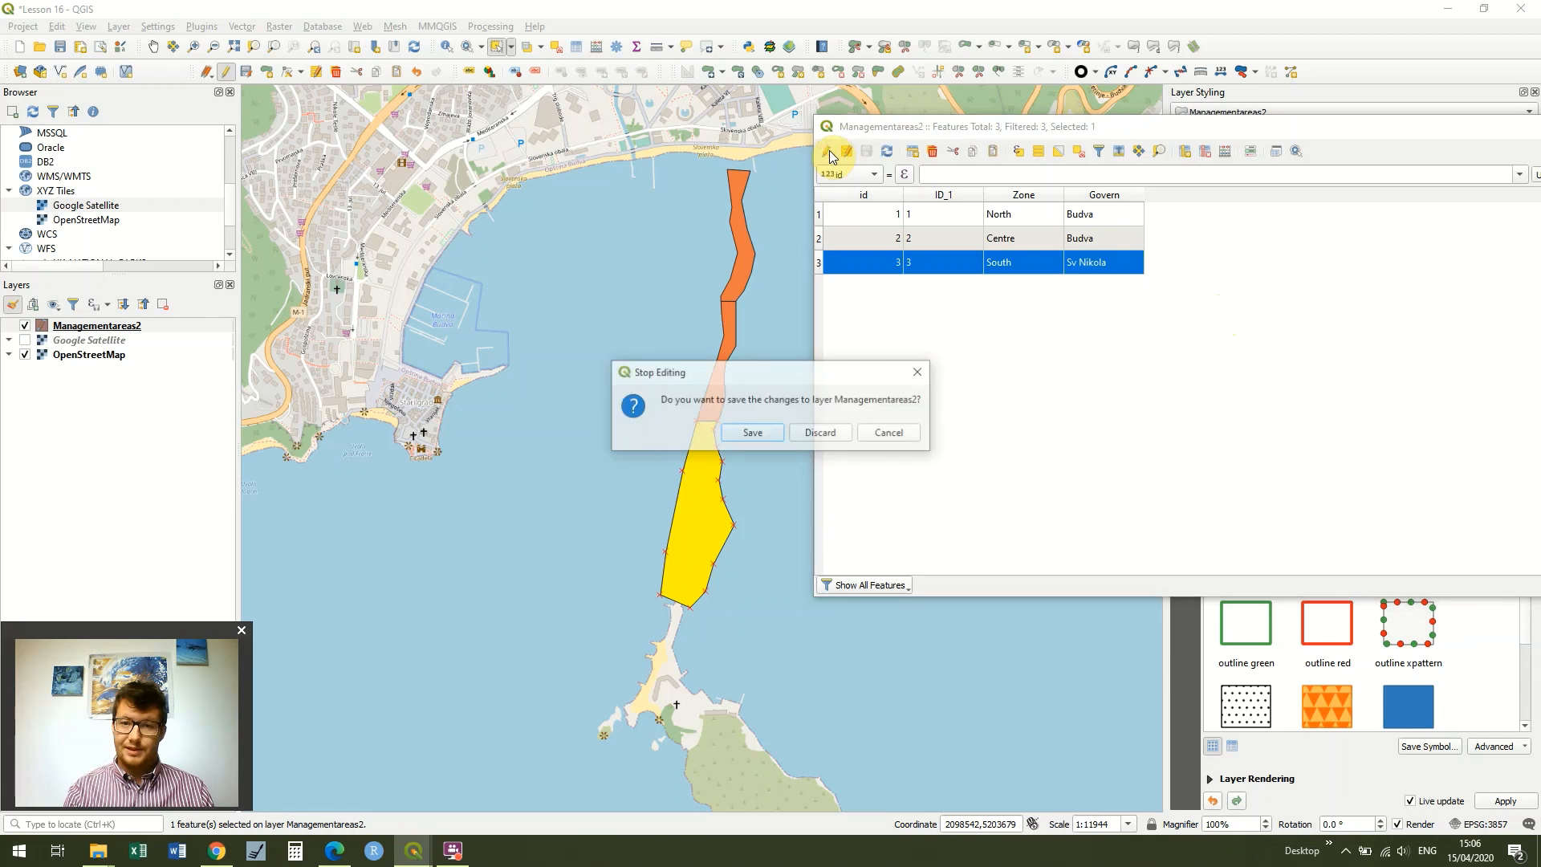
{"action": "left_click", "coordinate": [755, 437]}
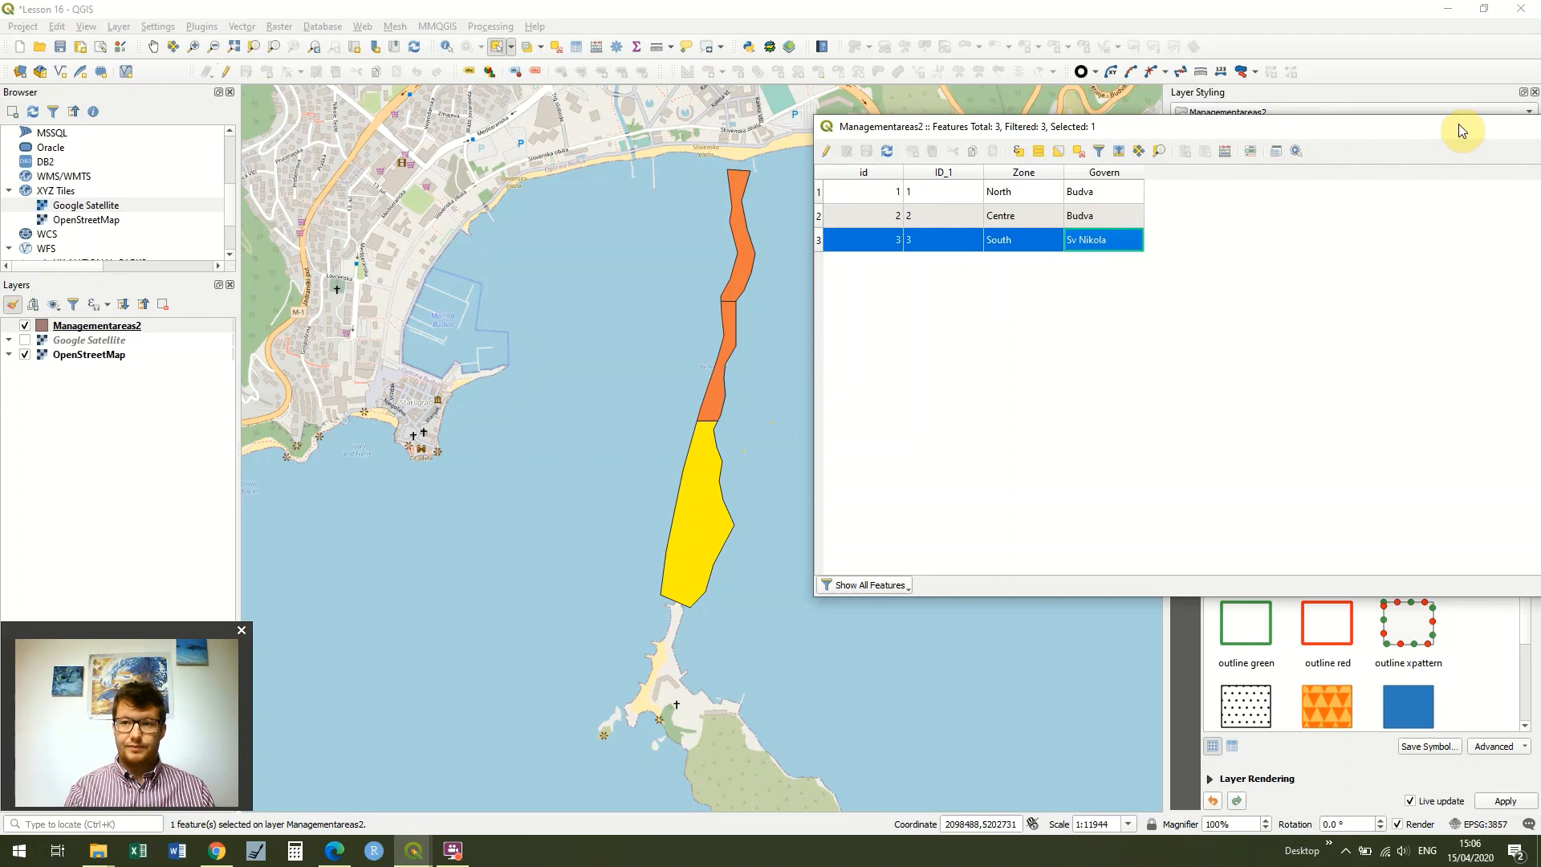
{"action": "left_click_drag", "start_coordinate": [1457, 123], "coordinate": [1059, 147]}
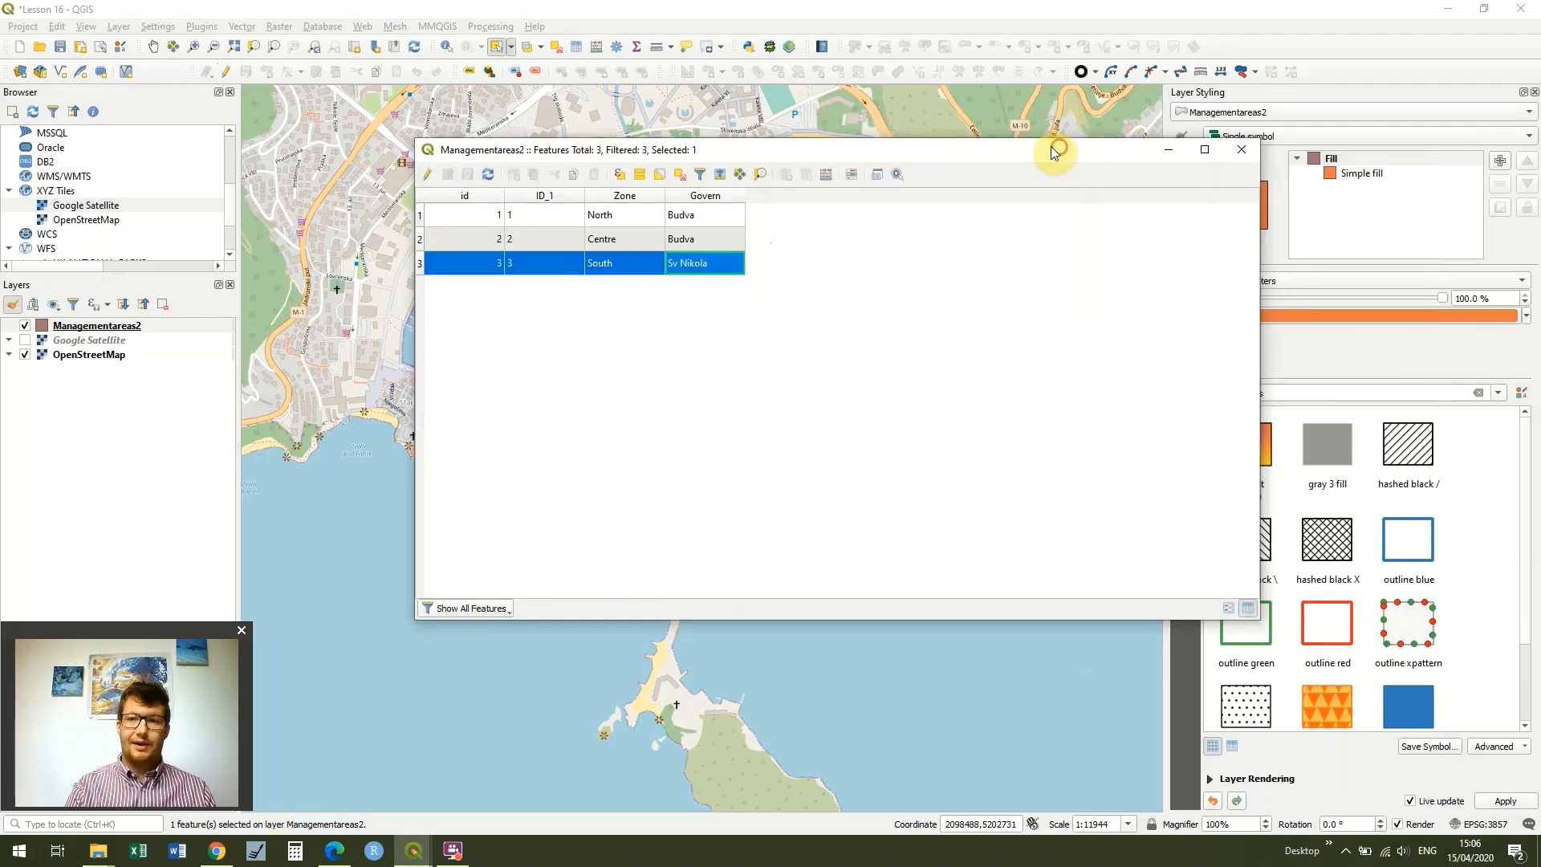
{"action": "left_click", "coordinate": [1241, 149]}
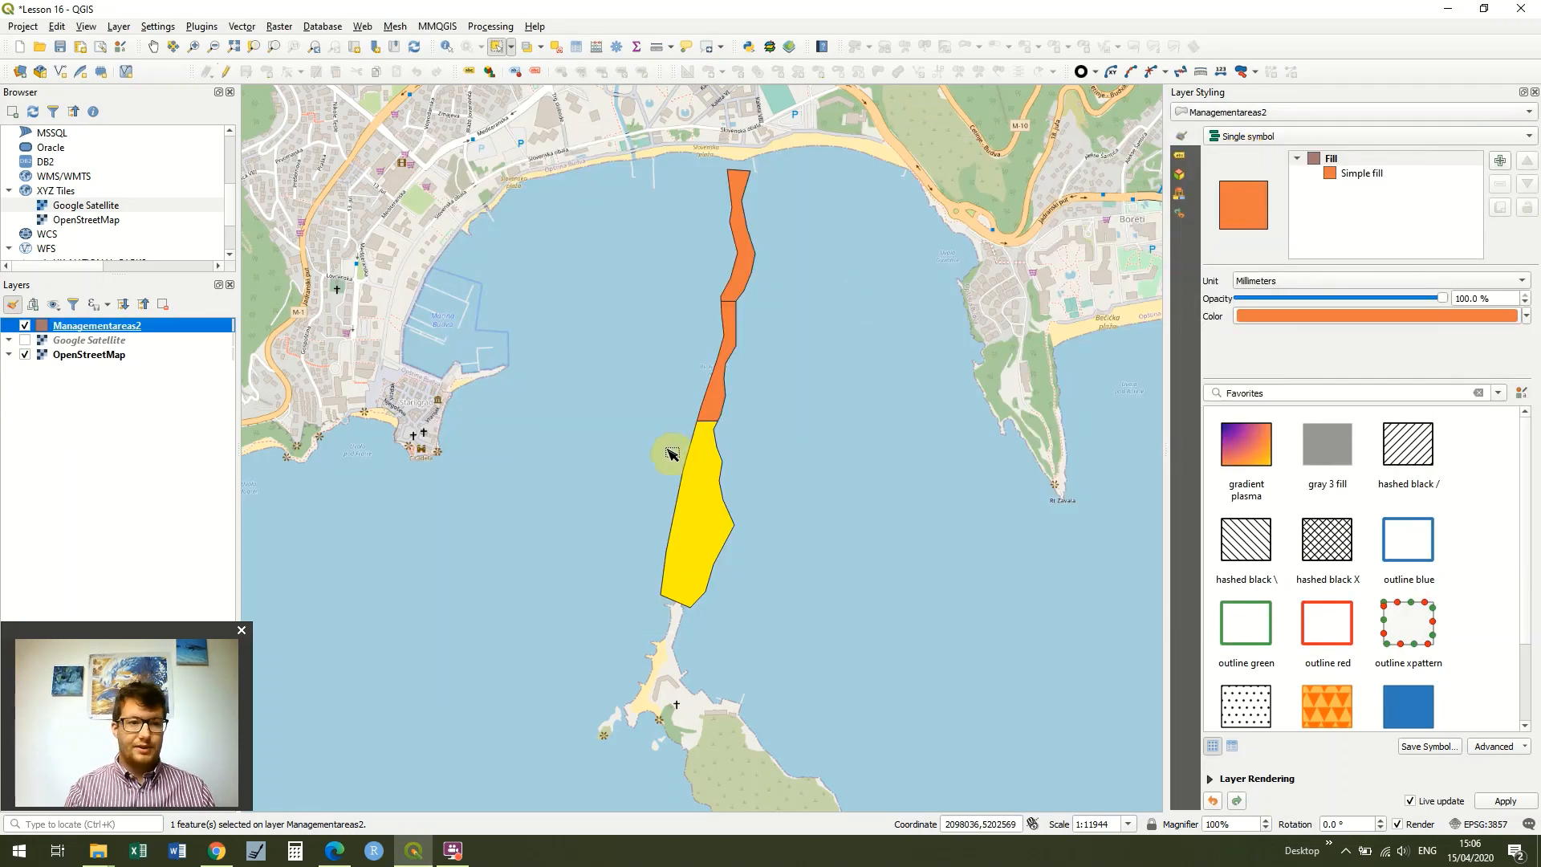
{"action": "left_click", "coordinate": [575, 455]}
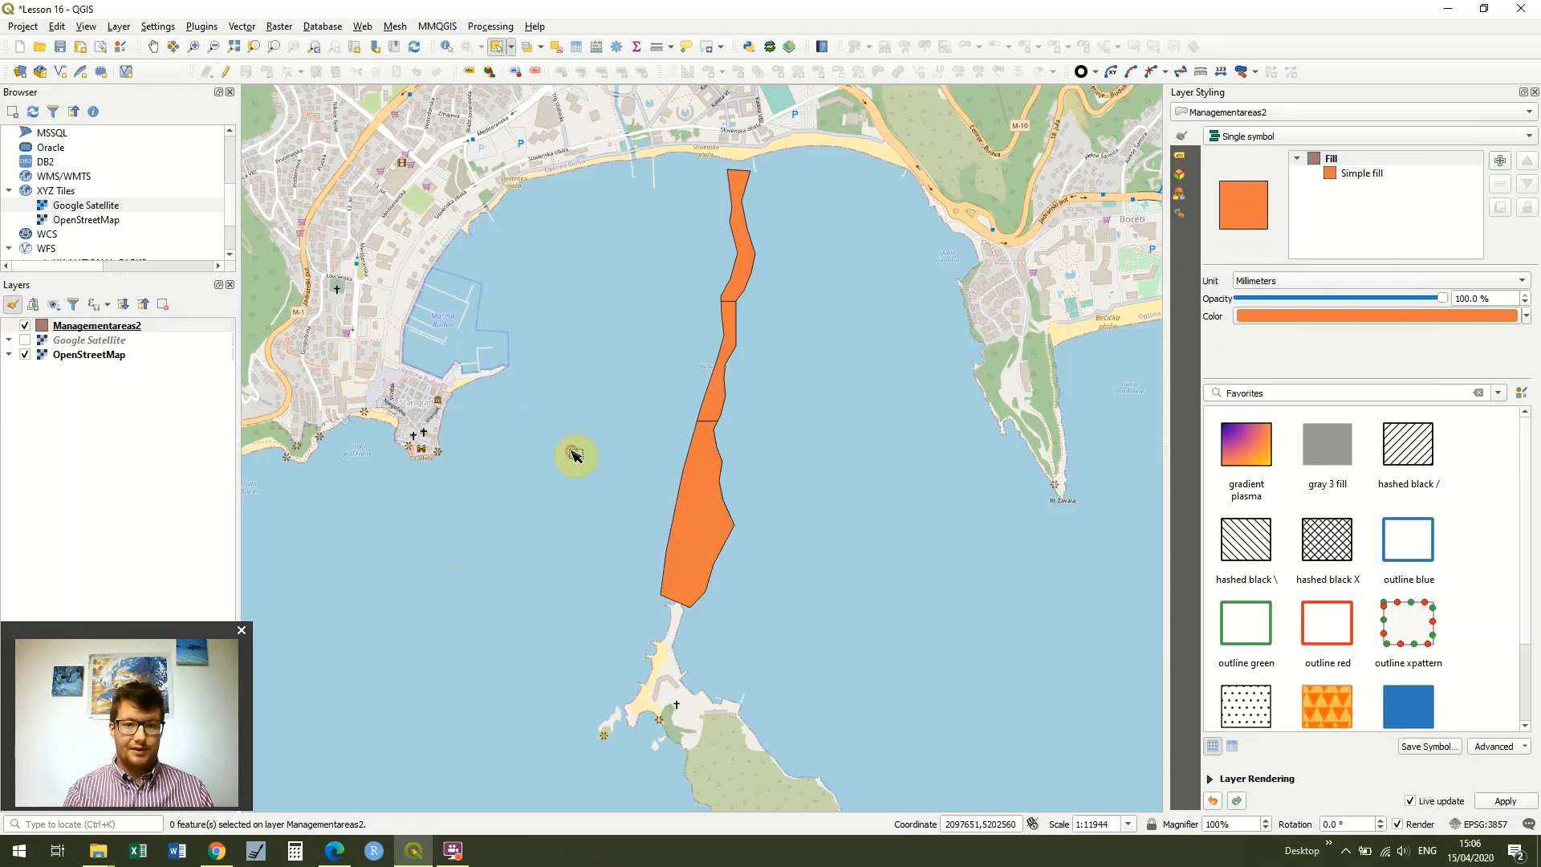
Change the Managementareas2 layer's symbology to Categorized by the Zone field and classify its values
{"action": "right_click", "coordinate": [159, 329]}
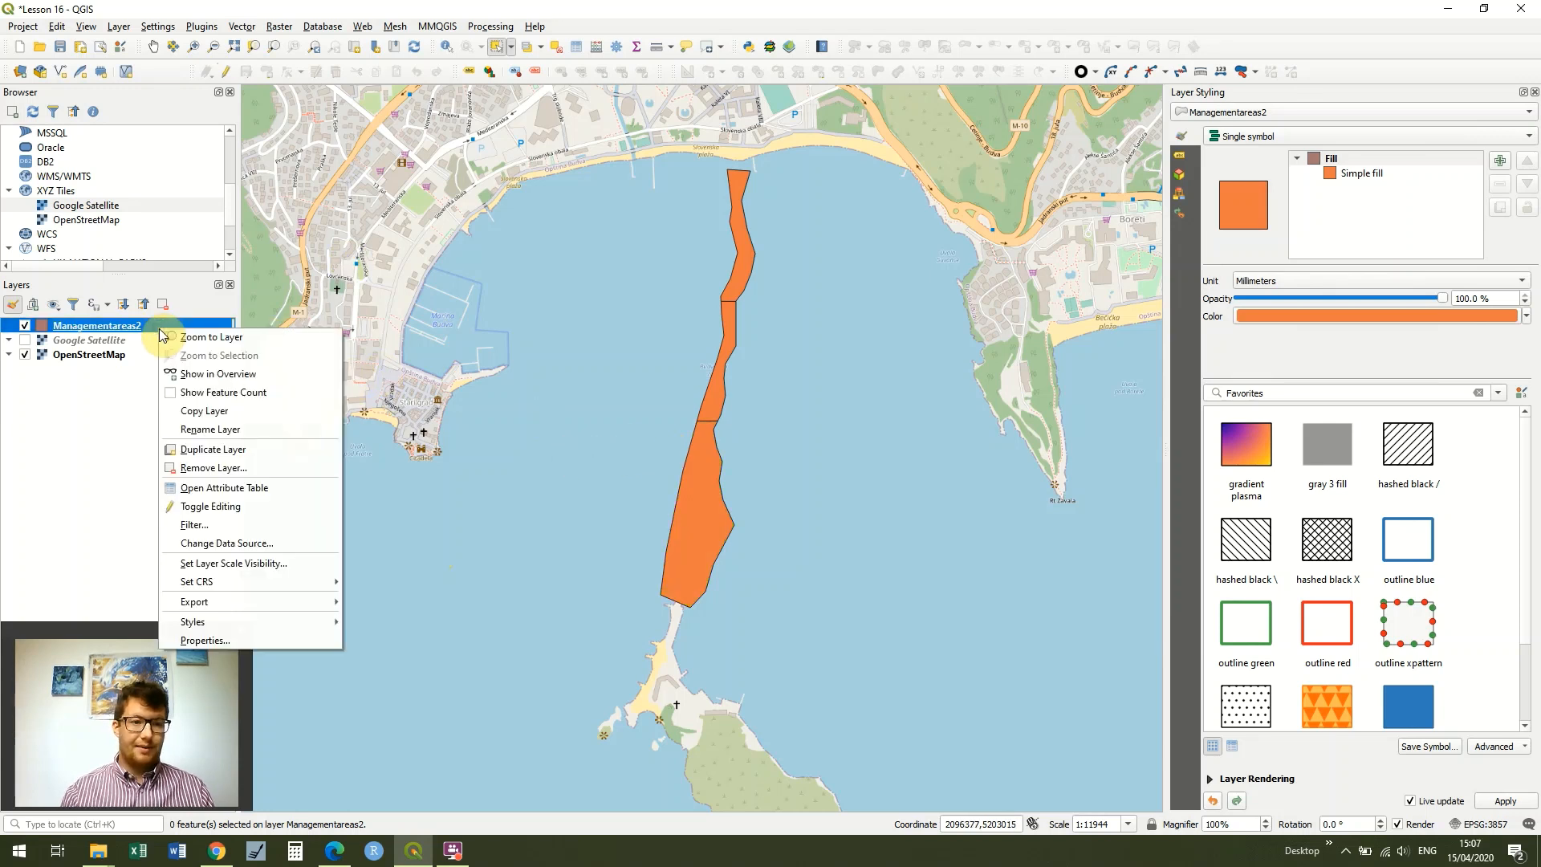
{"action": "left_click", "coordinate": [227, 642]}
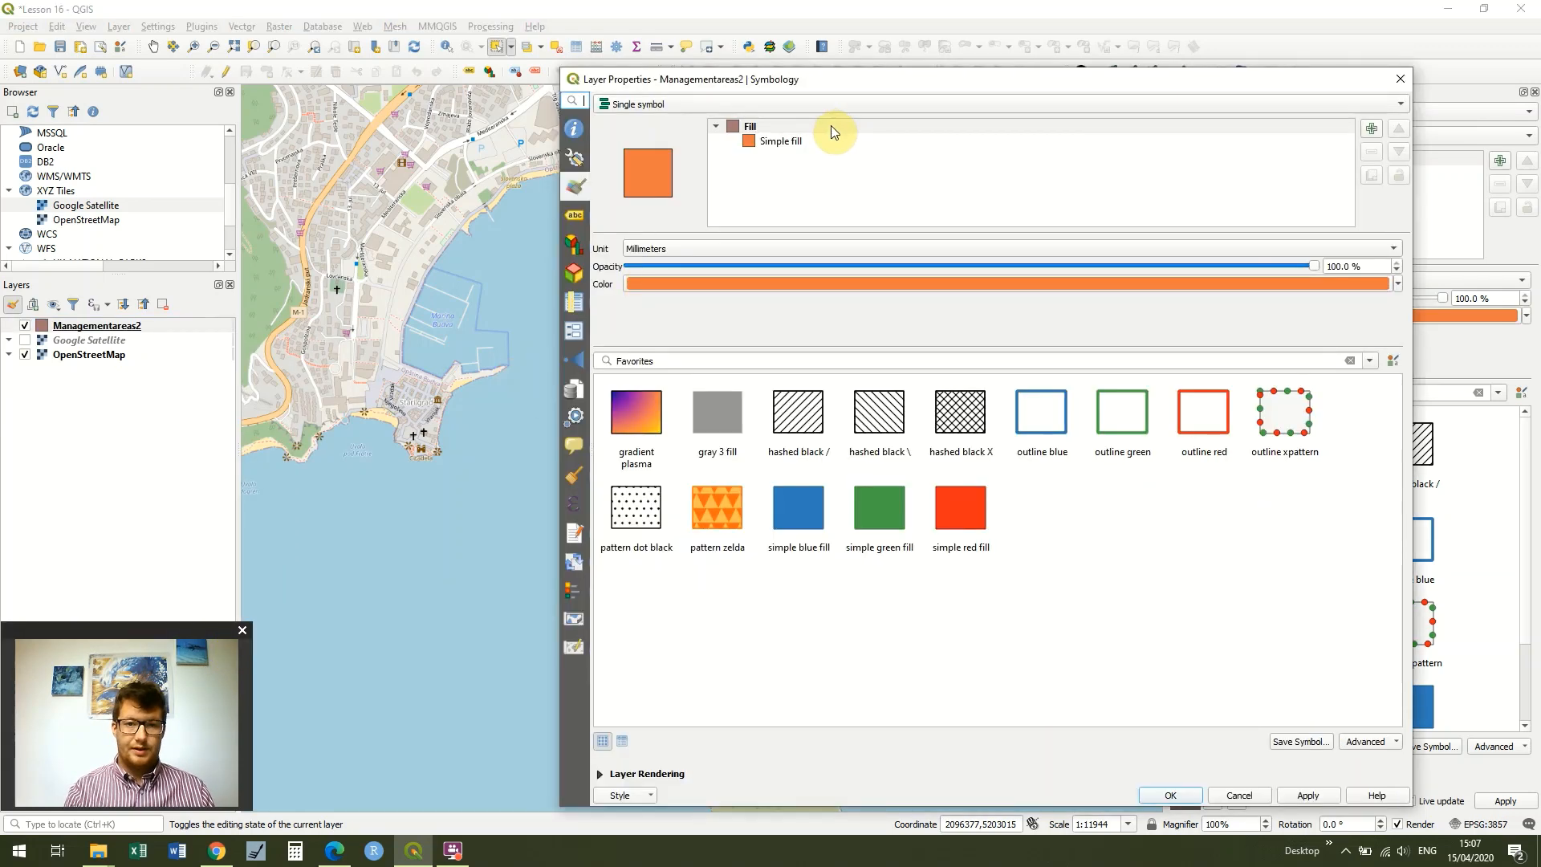
{"action": "left_click", "coordinate": [822, 105]}
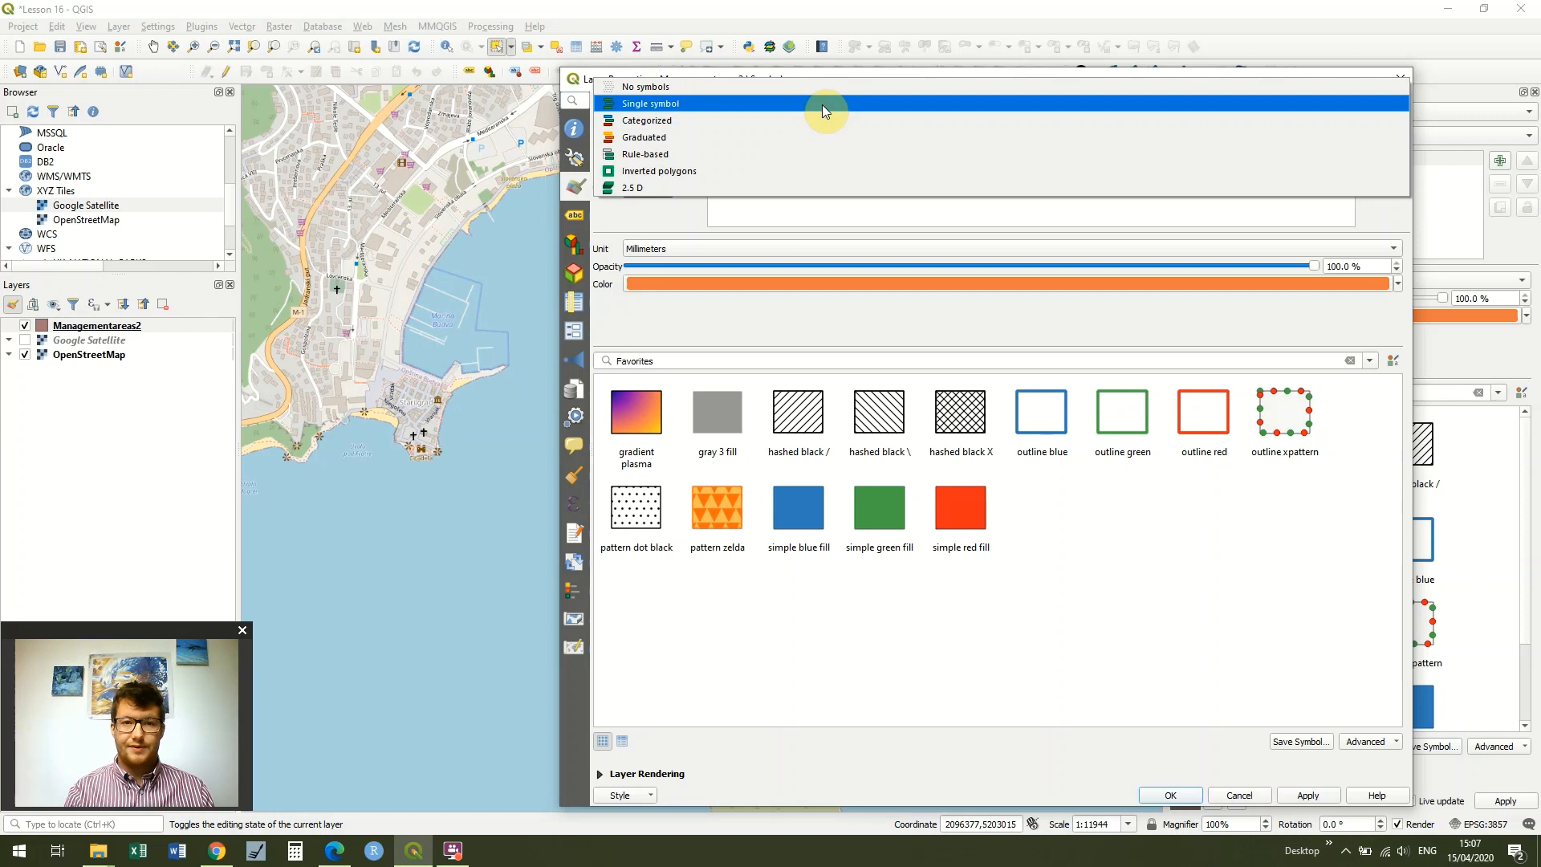
{"action": "left_click", "coordinate": [778, 120]}
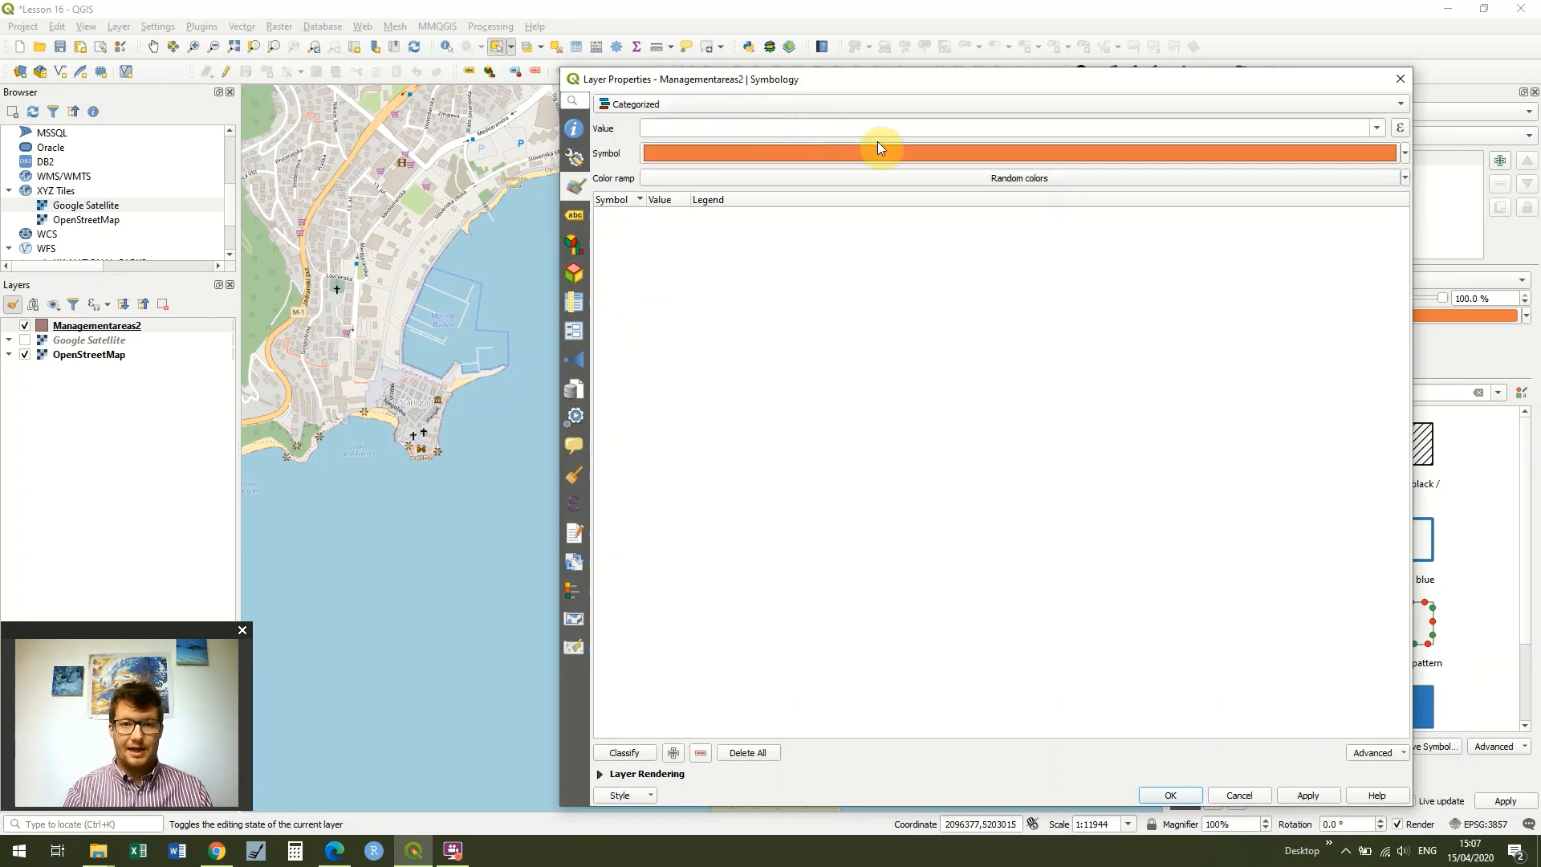
{"action": "left_click", "coordinate": [1378, 130]}
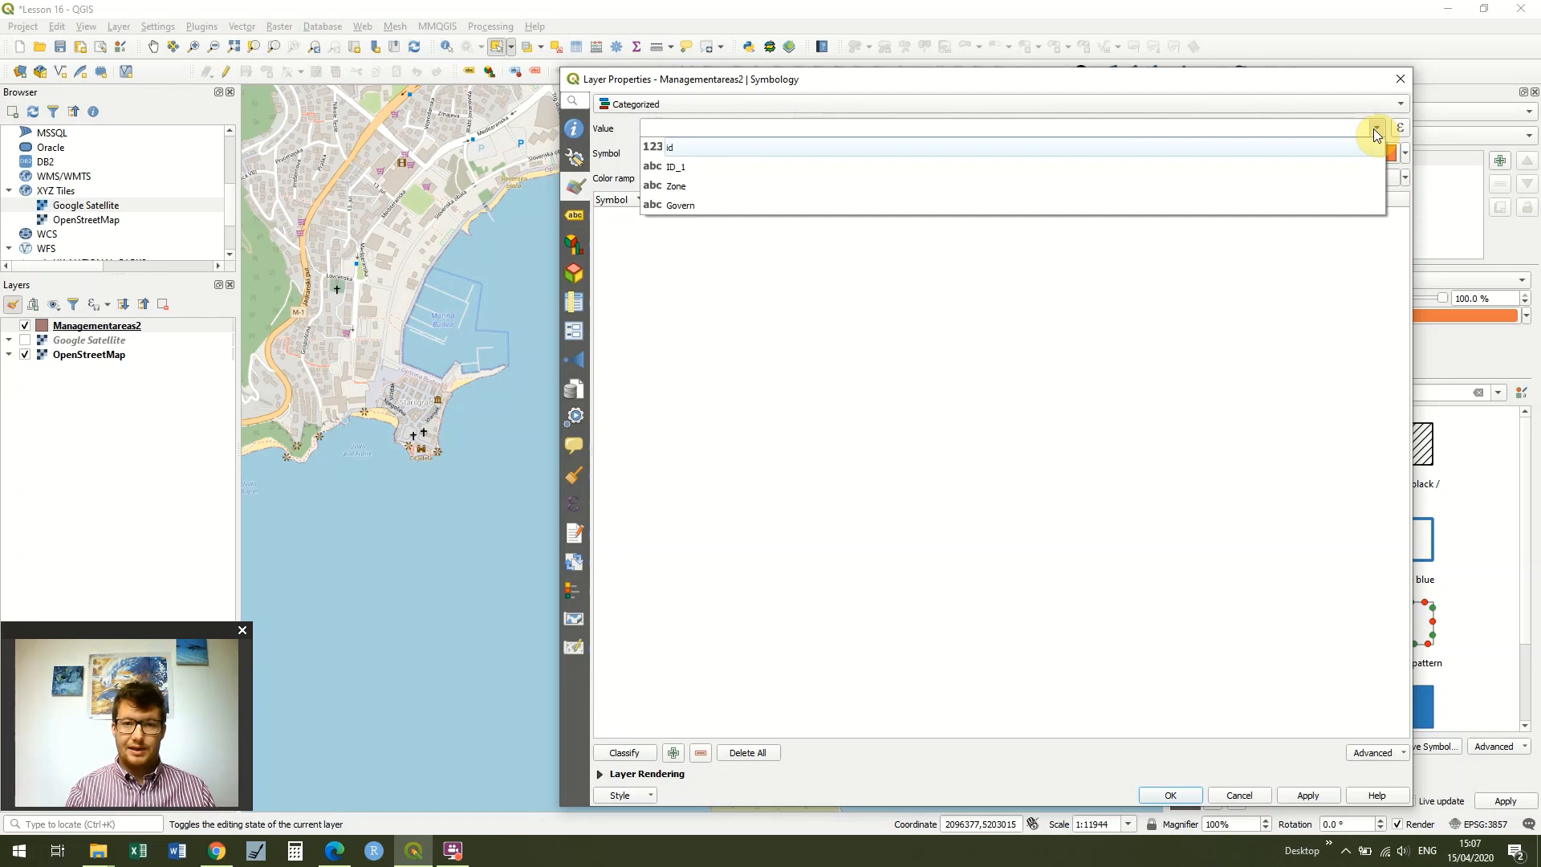
{"action": "left_click", "coordinate": [1154, 185]}
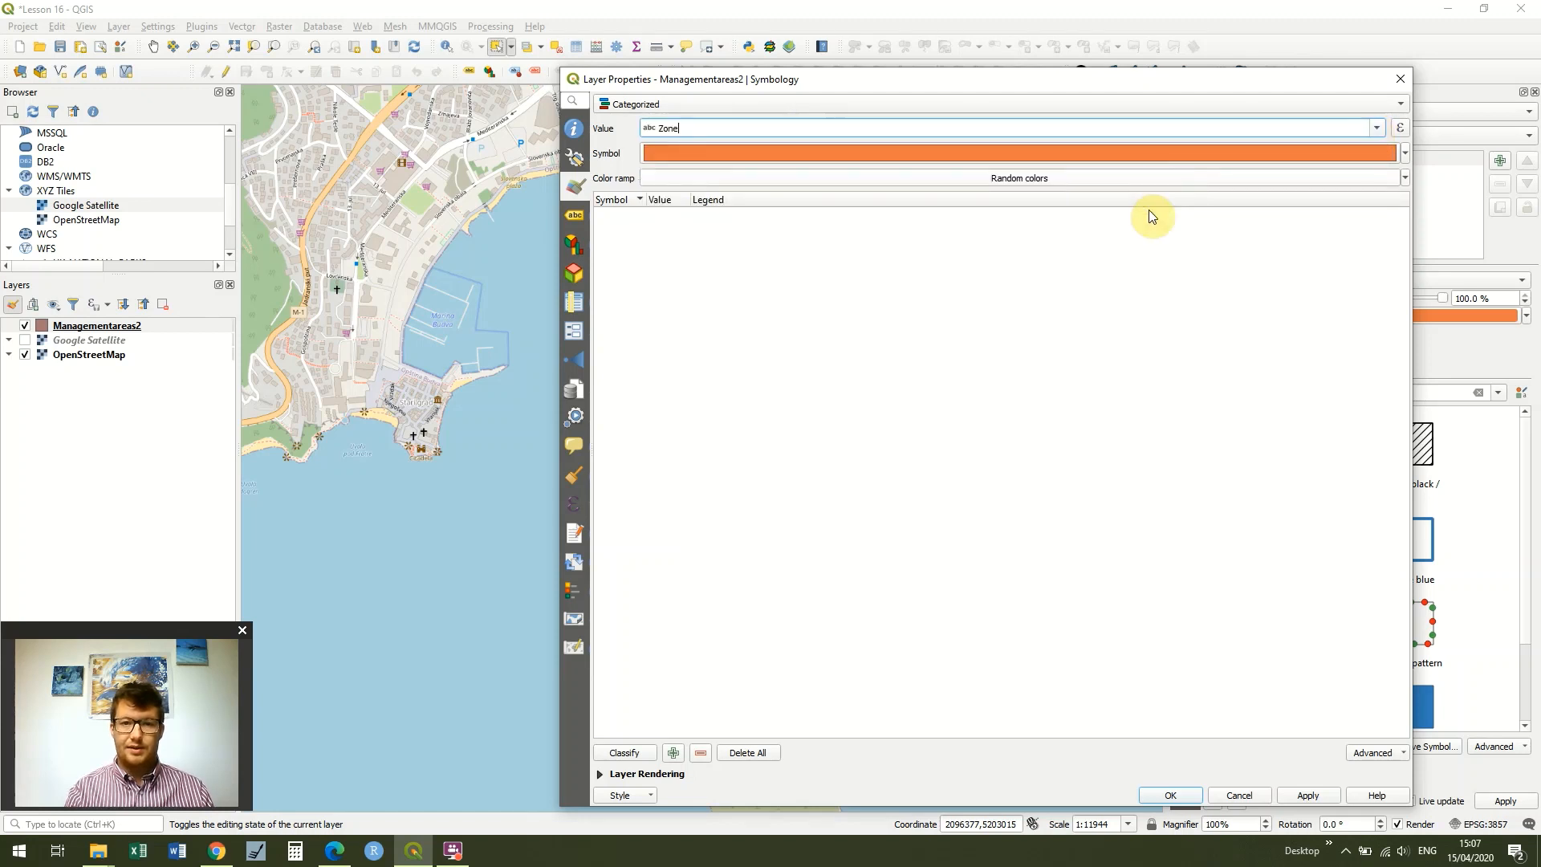
{"action": "left_click", "coordinate": [625, 755]}
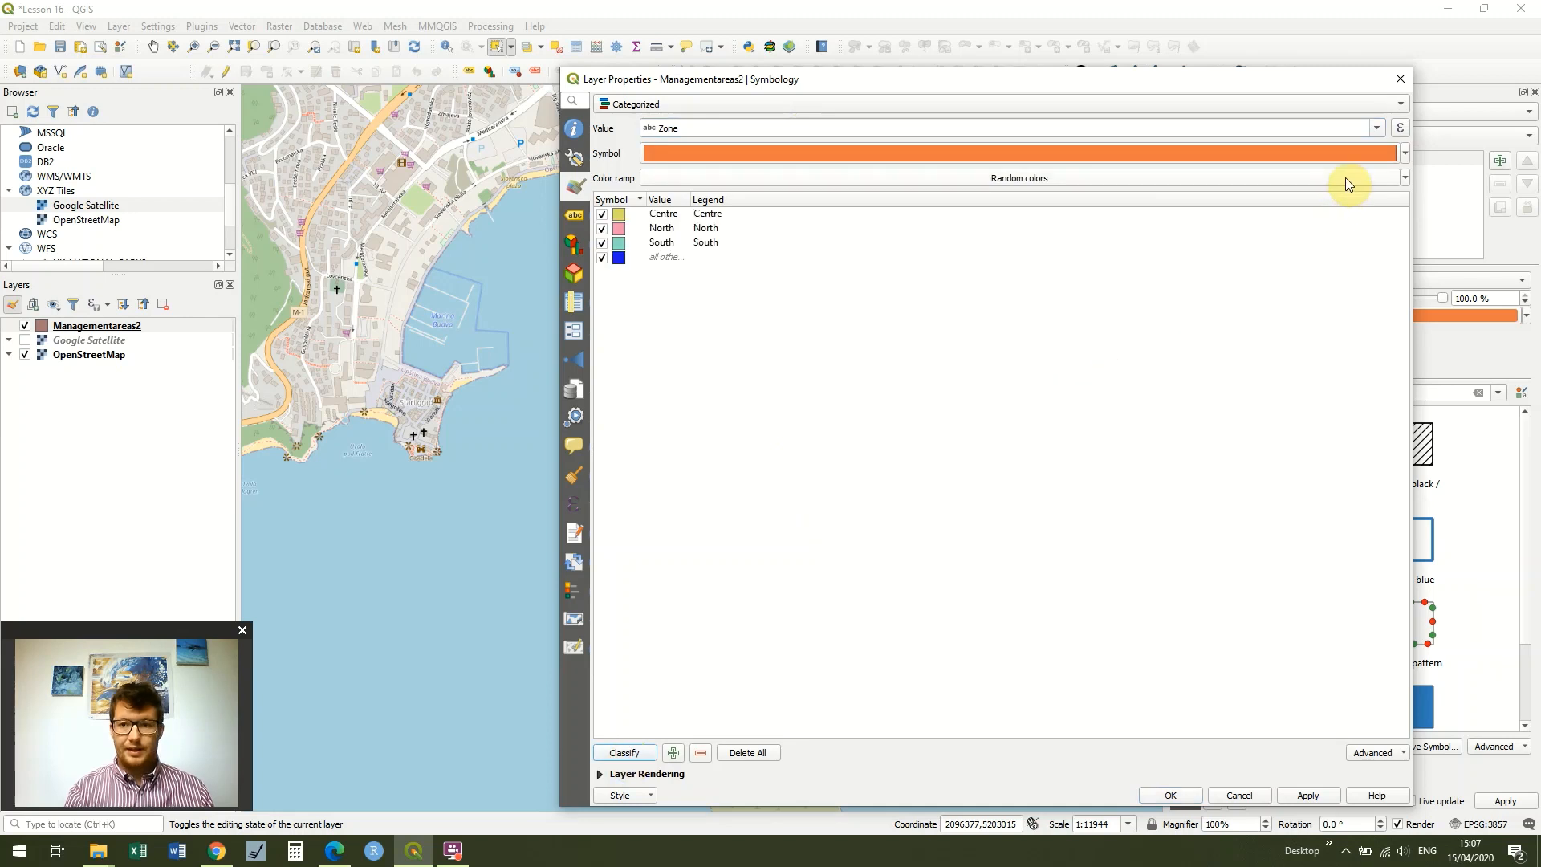
Apply the Spectral color ramp to the zone classes, switch off the all other values class and accept the layer properties
{"action": "left_click", "coordinate": [1405, 177]}
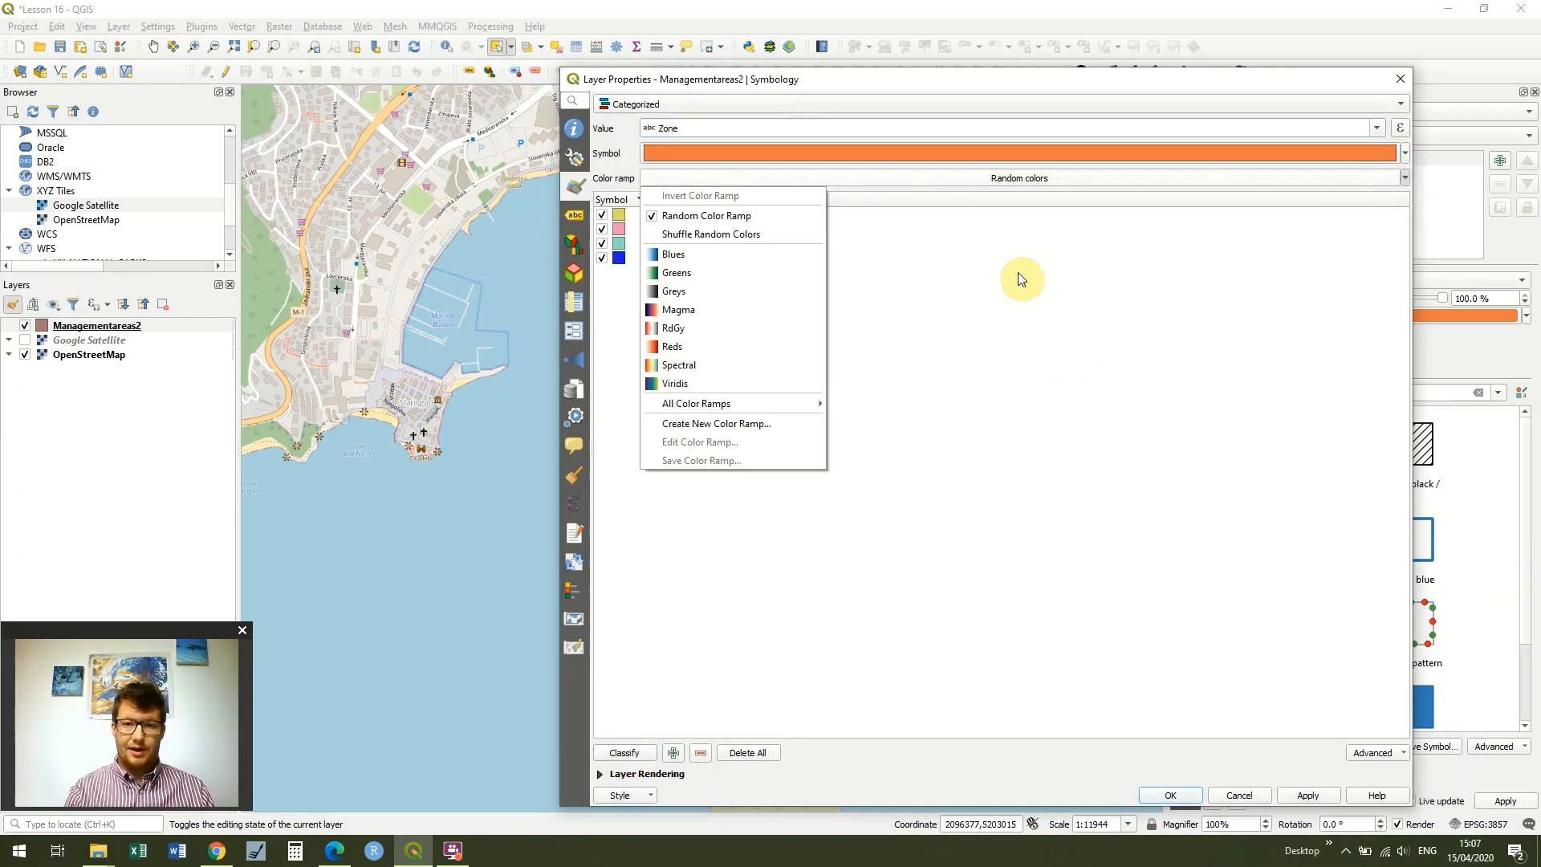
{"action": "left_click", "coordinate": [757, 366]}
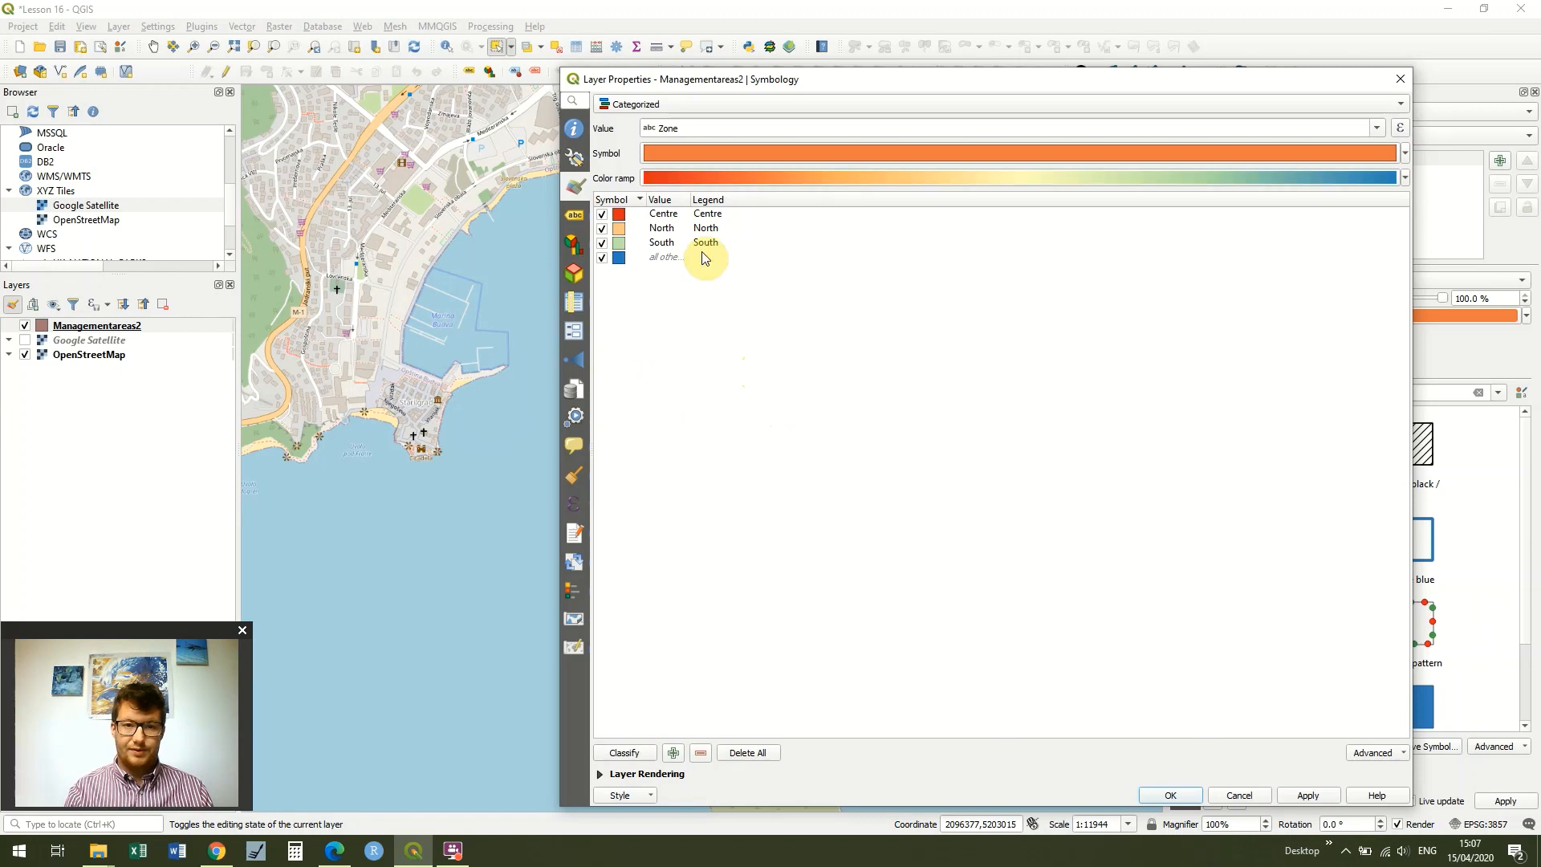
{"action": "left_click", "coordinate": [602, 258]}
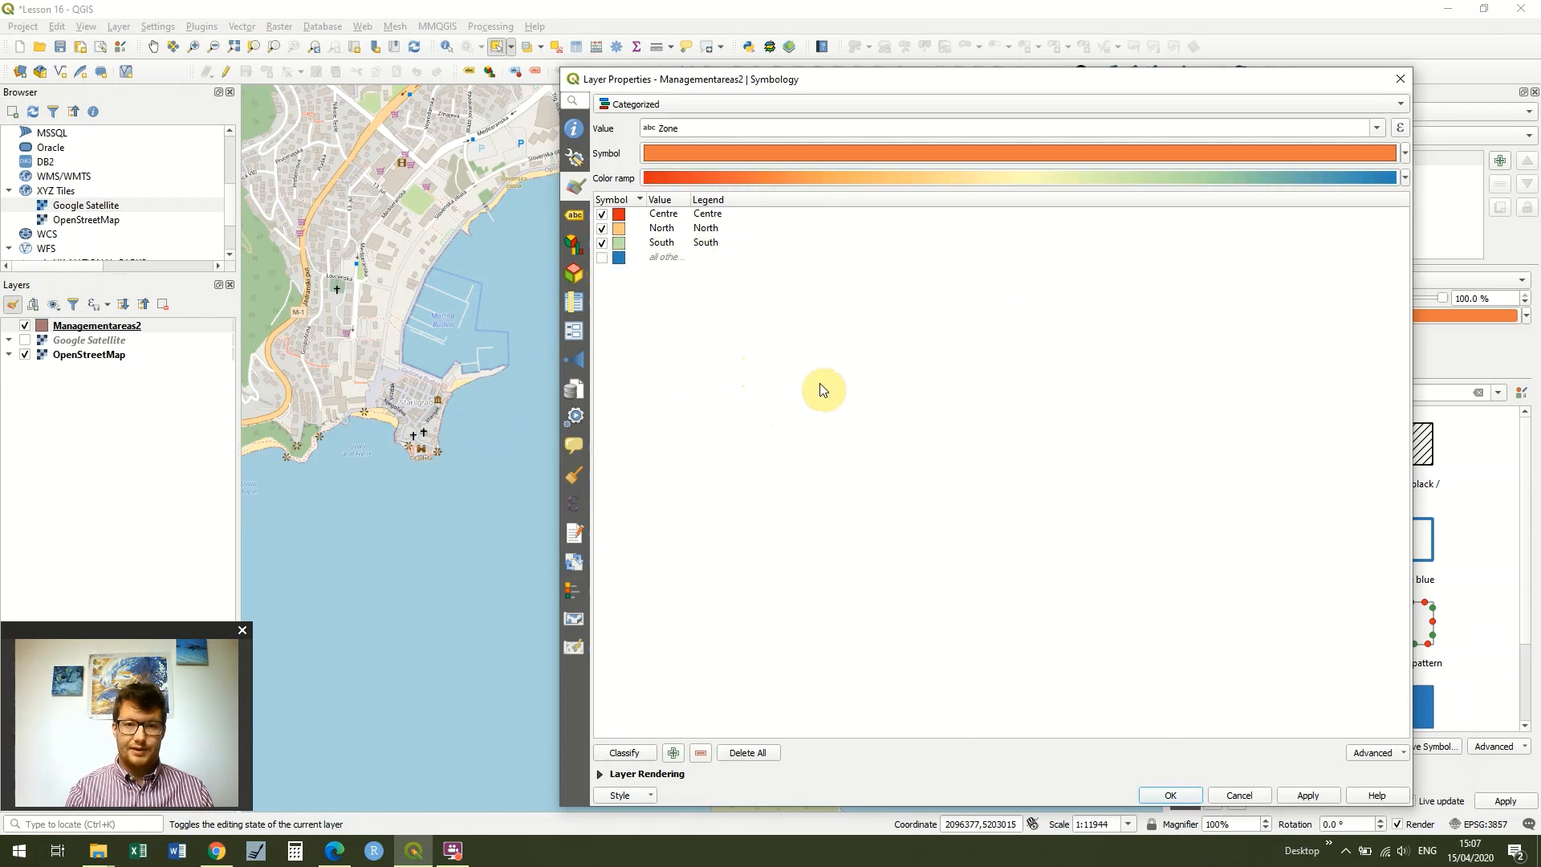
{"action": "left_click", "coordinate": [1302, 792]}
{"action": "left_click", "coordinate": [1171, 795]}
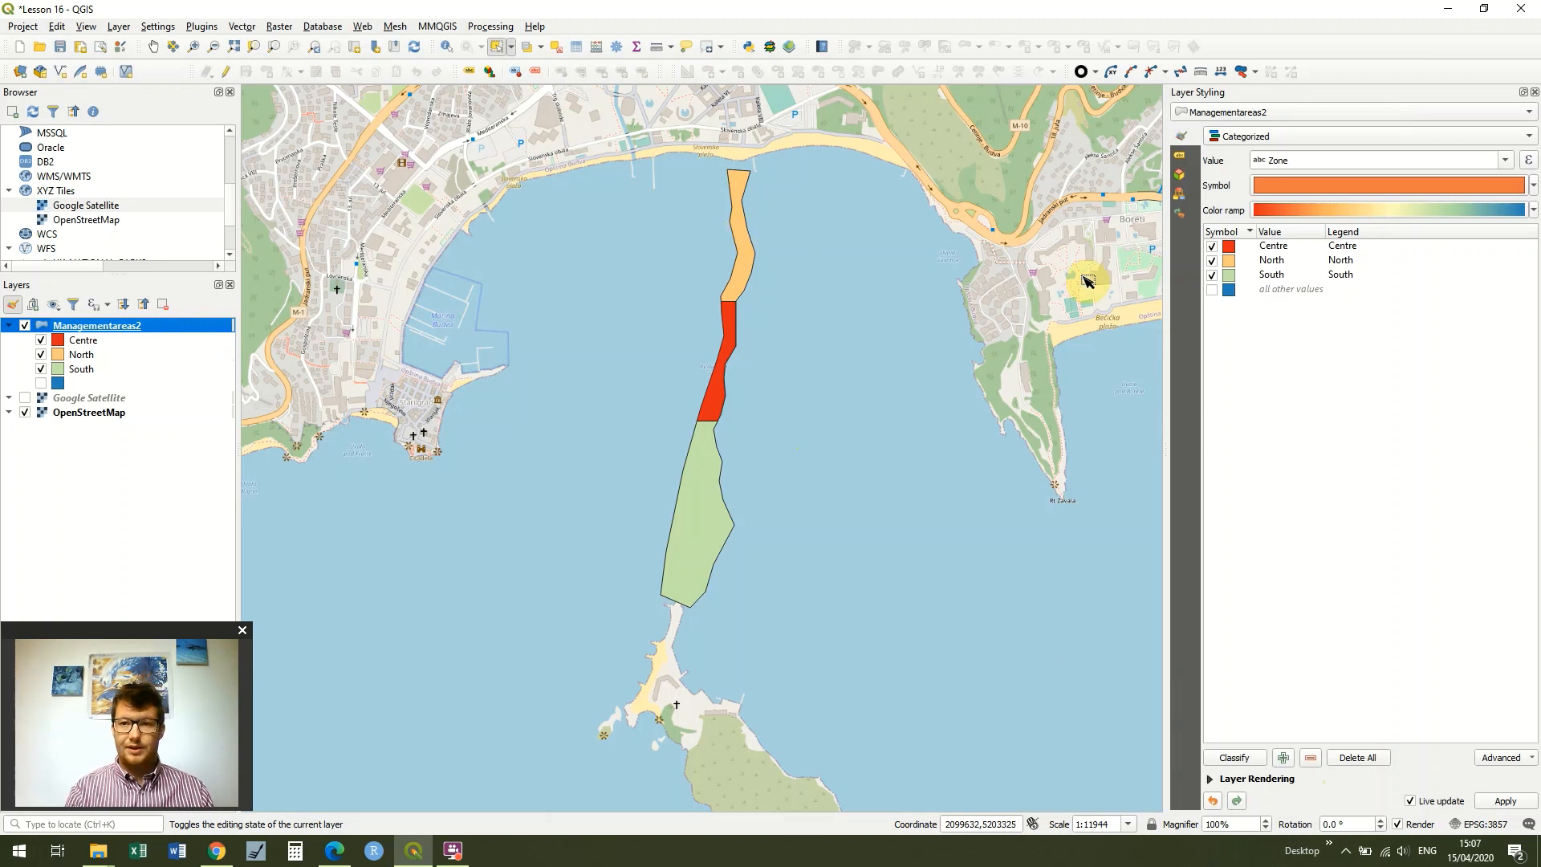
Turn on single labels for the Managementareas2 layer using the Govern field
{"action": "left_click", "coordinate": [1181, 165]}
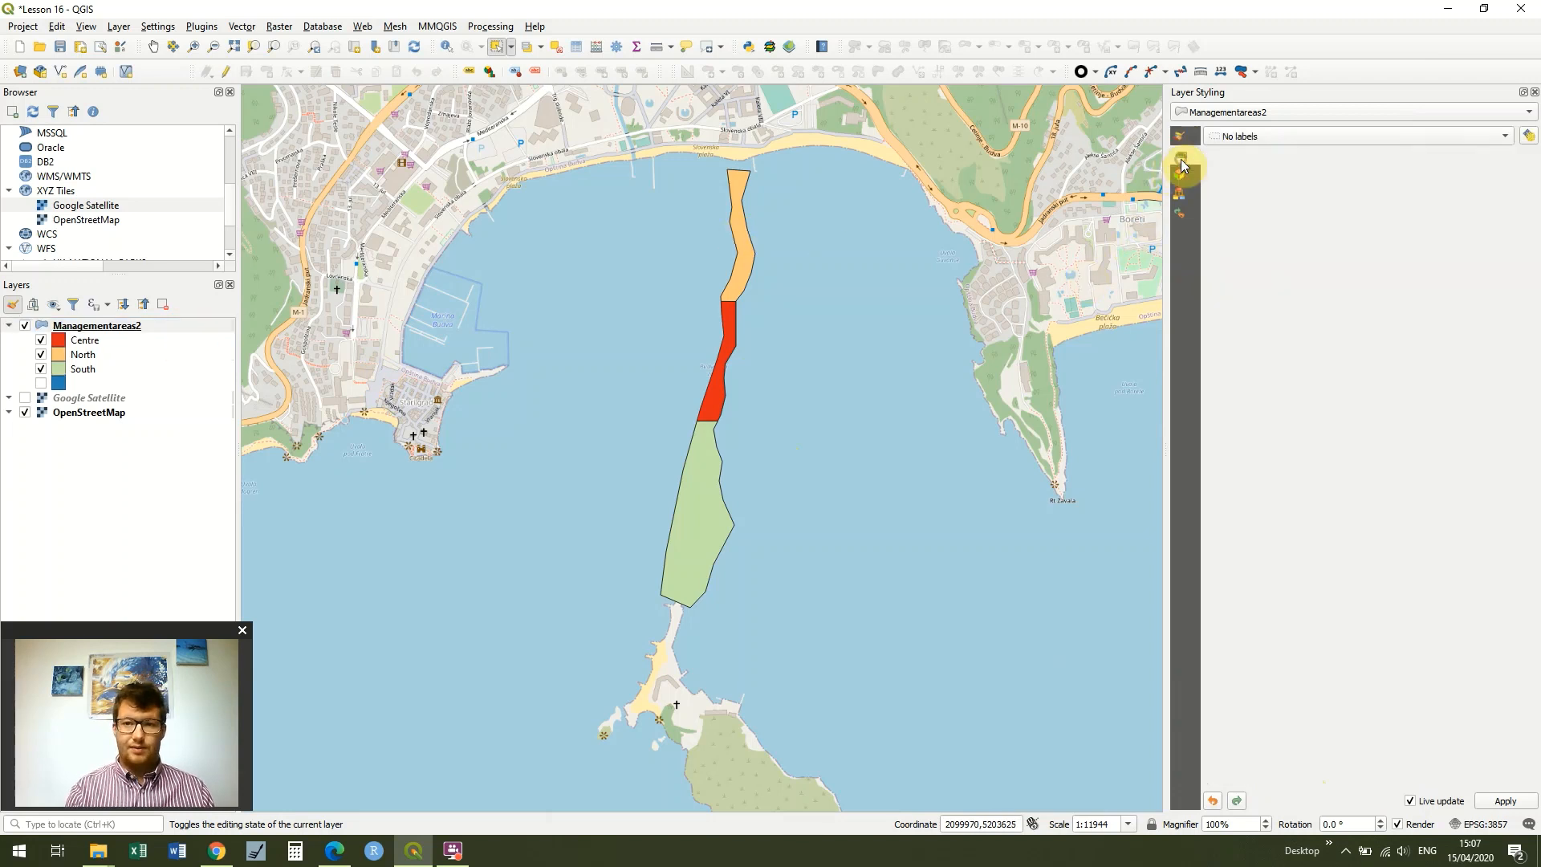
{"action": "left_click", "coordinate": [1388, 142]}
{"action": "left_click", "coordinate": [1382, 153]}
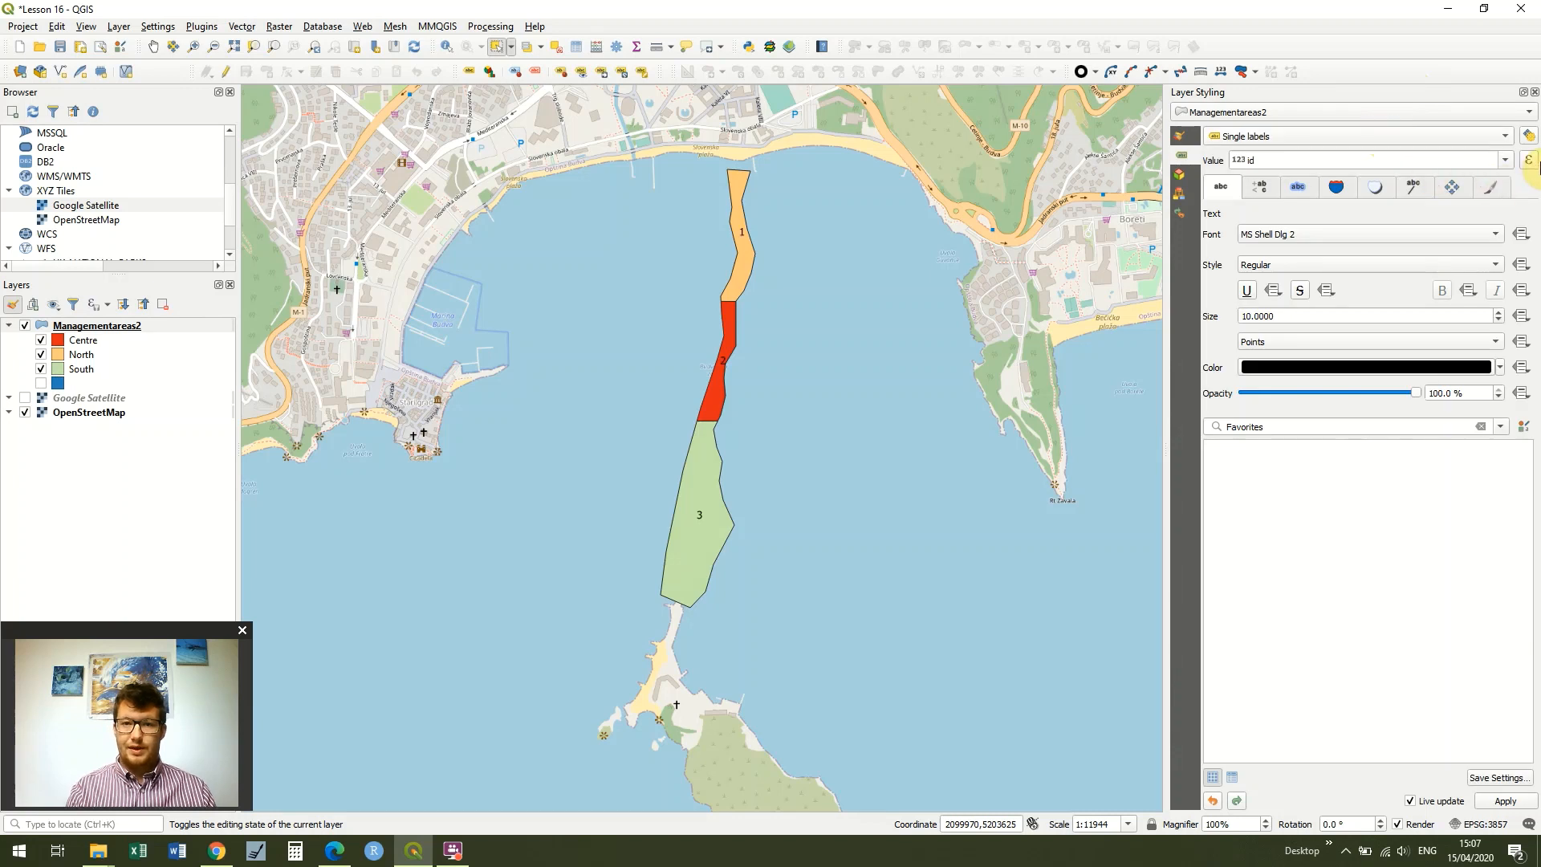
{"action": "left_click", "coordinate": [1507, 161]}
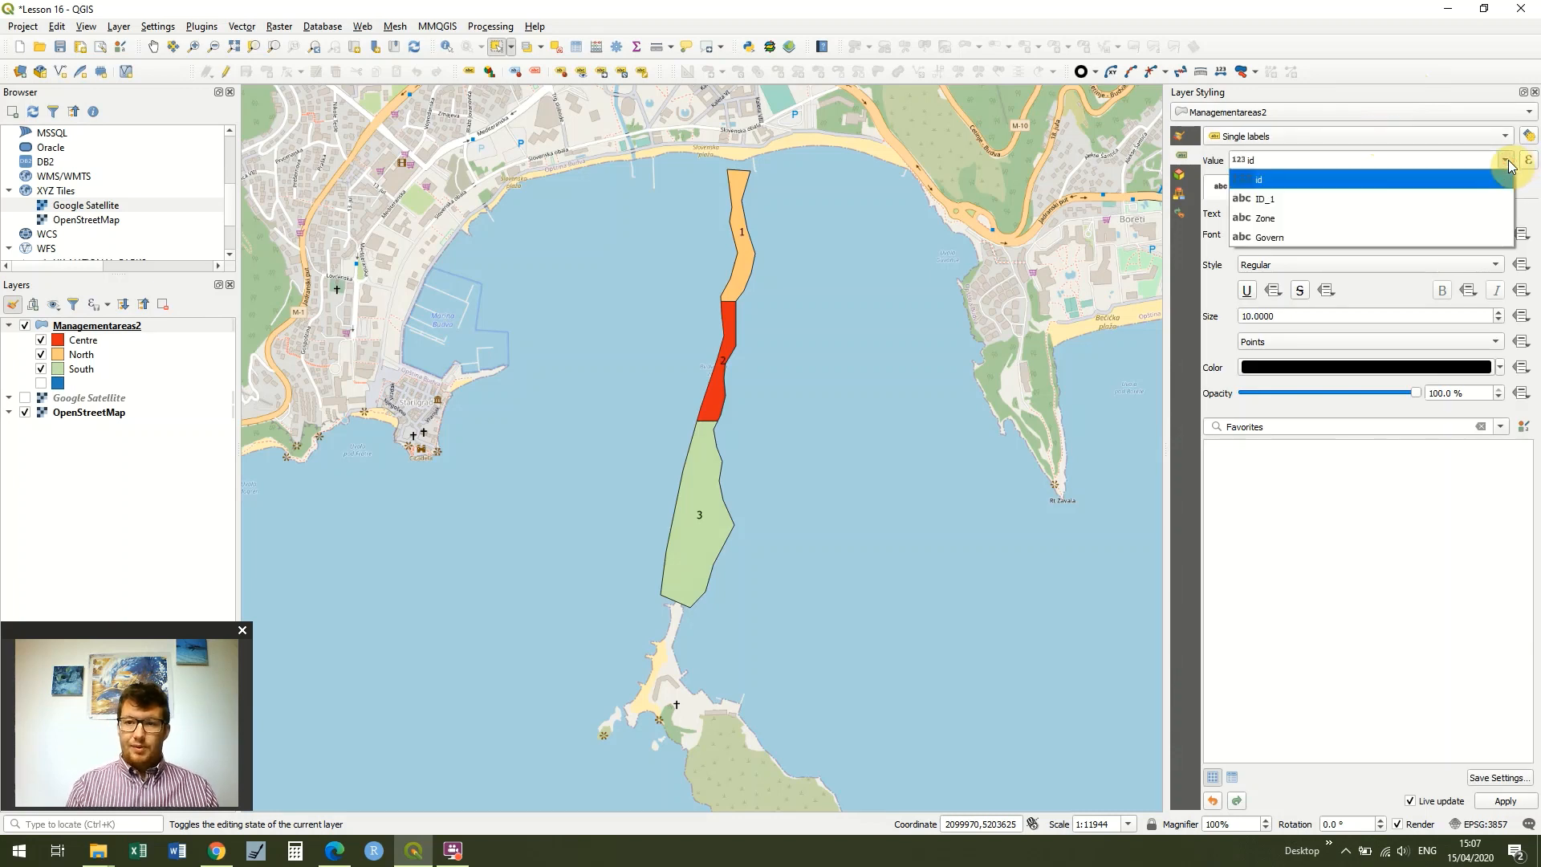
{"action": "left_click", "coordinate": [1390, 238]}
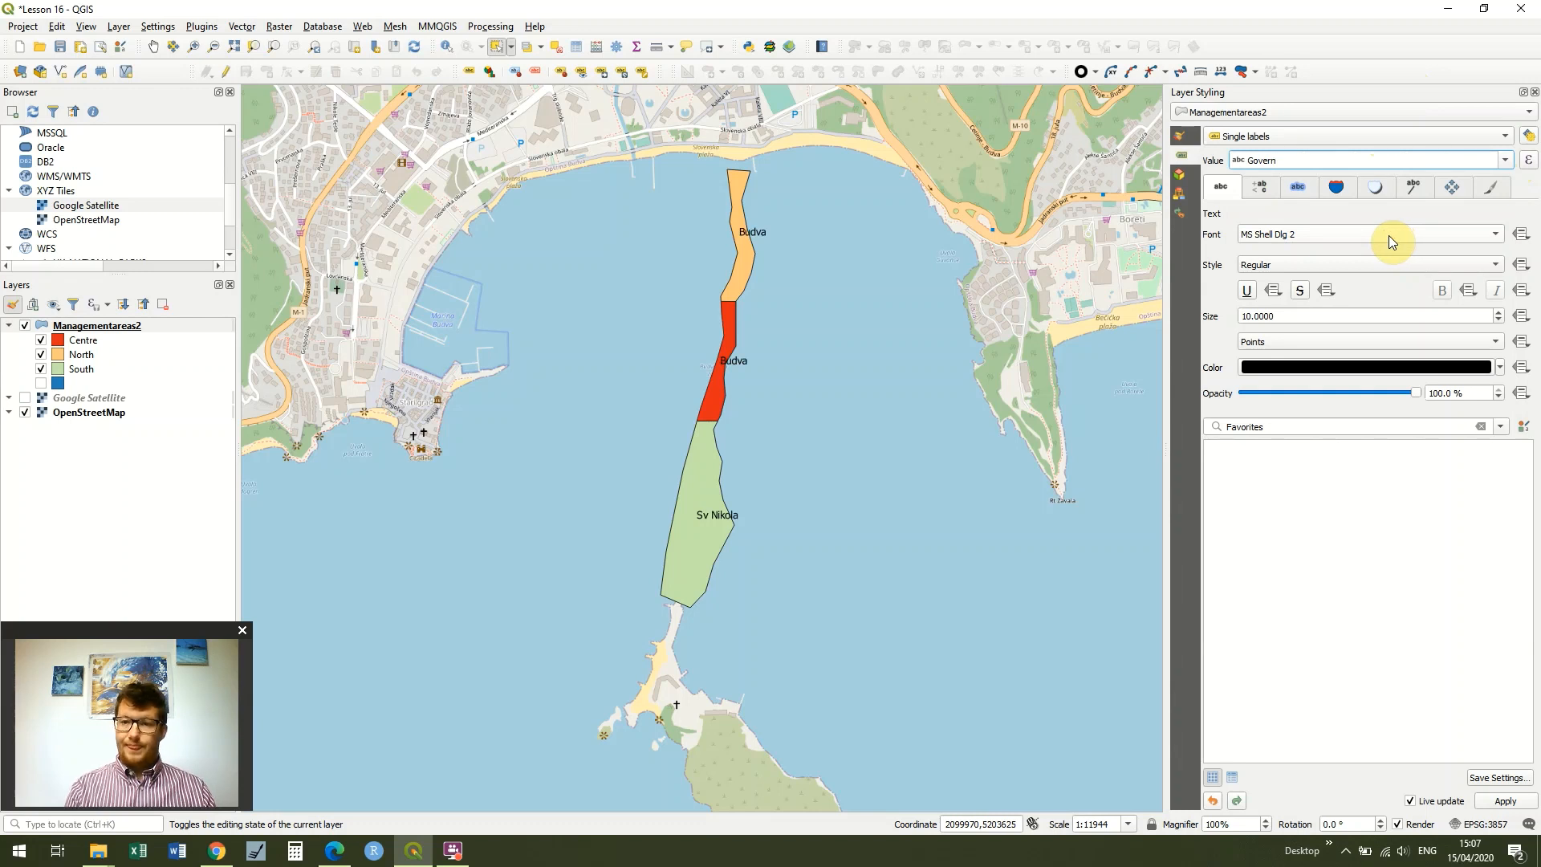
Enable a text buffer around the labels and set the label text size to 12 points
{"action": "left_click", "coordinate": [1306, 193]}
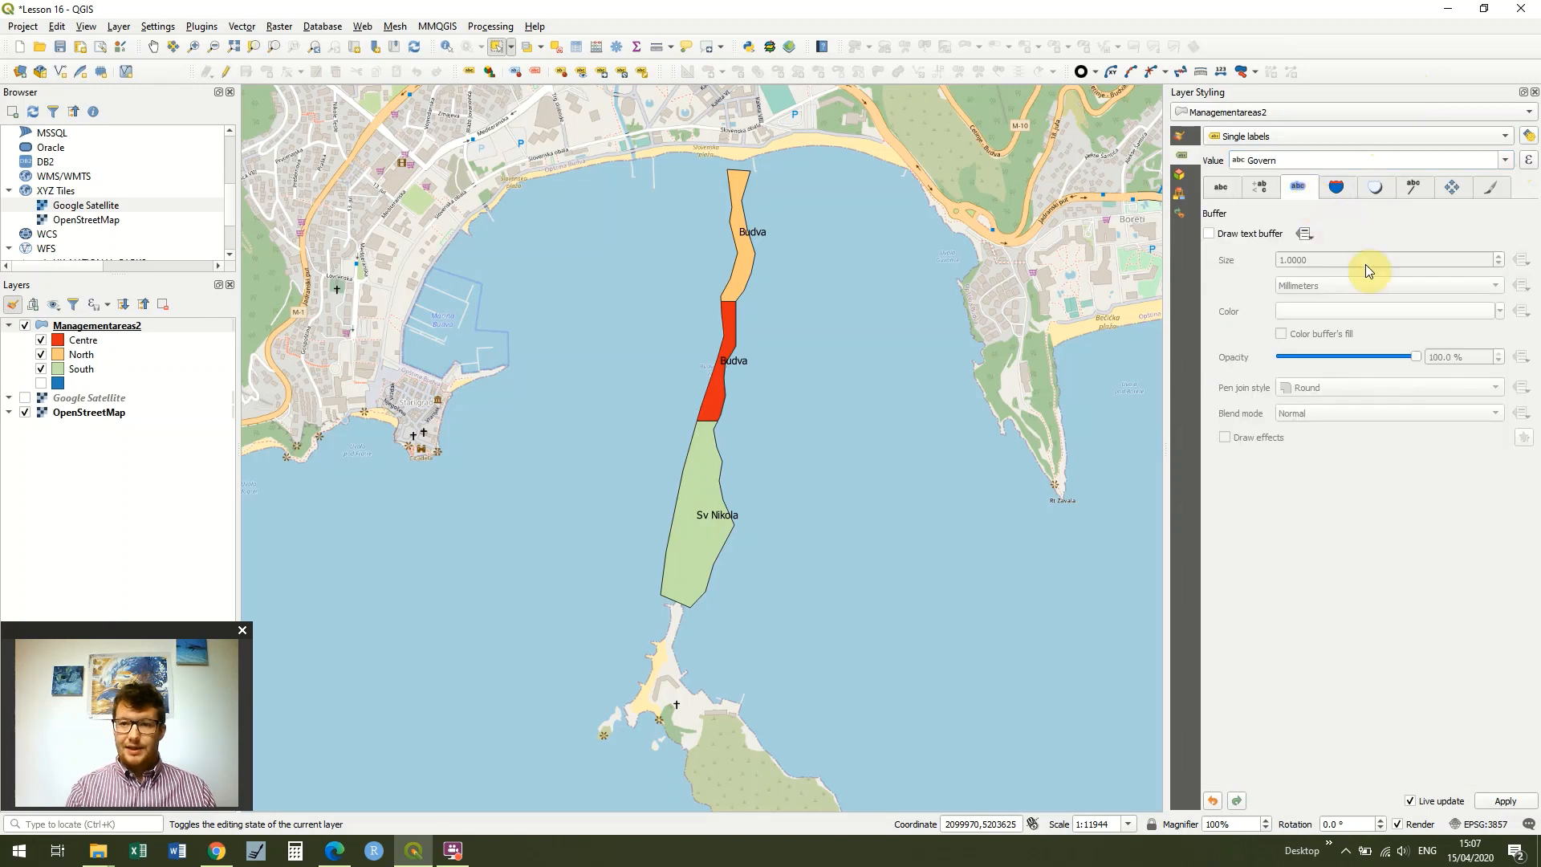
{"action": "left_click", "coordinate": [1210, 234]}
{"action": "left_click_drag", "start_coordinate": [1313, 256], "coordinate": [1278, 256]}
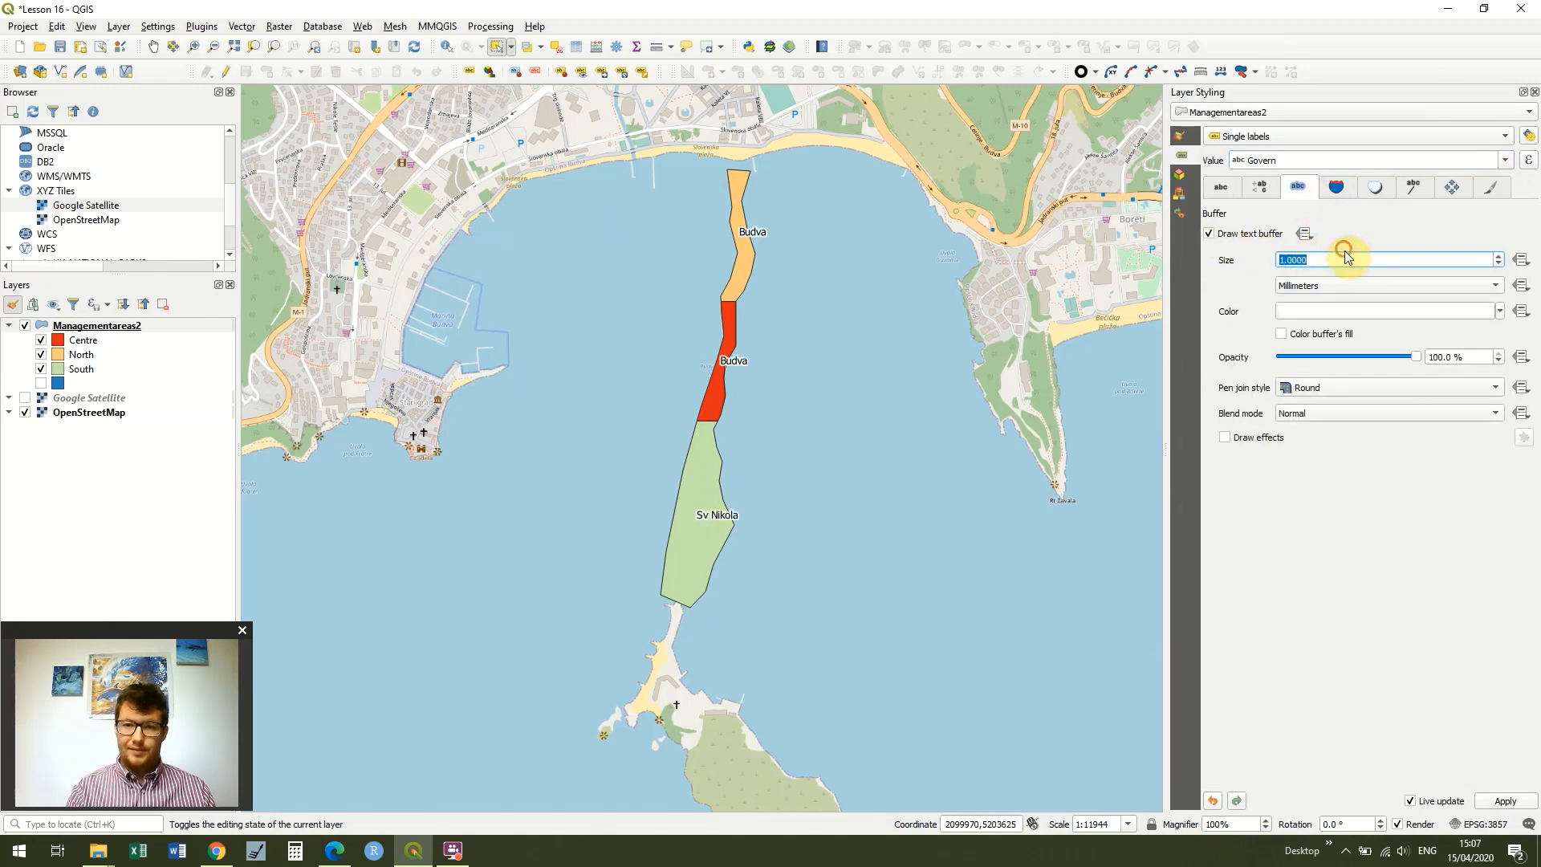
{"action": "left_click", "coordinate": [1224, 188]}
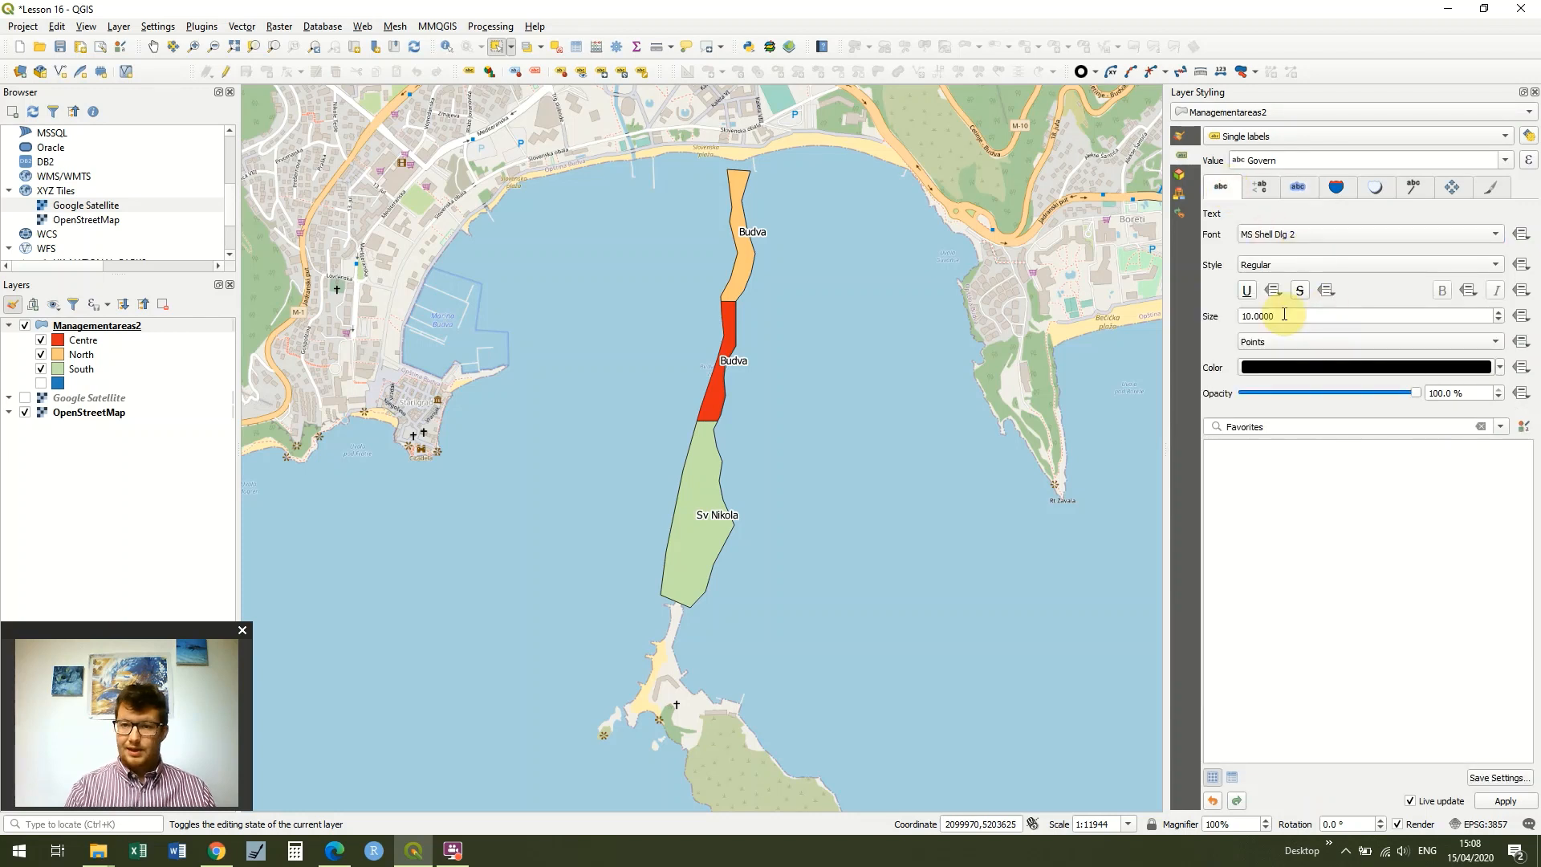
{"action": "left_click_drag", "start_coordinate": [1255, 316], "coordinate": [1204, 311]}
{"action": "type", "text": "12"}
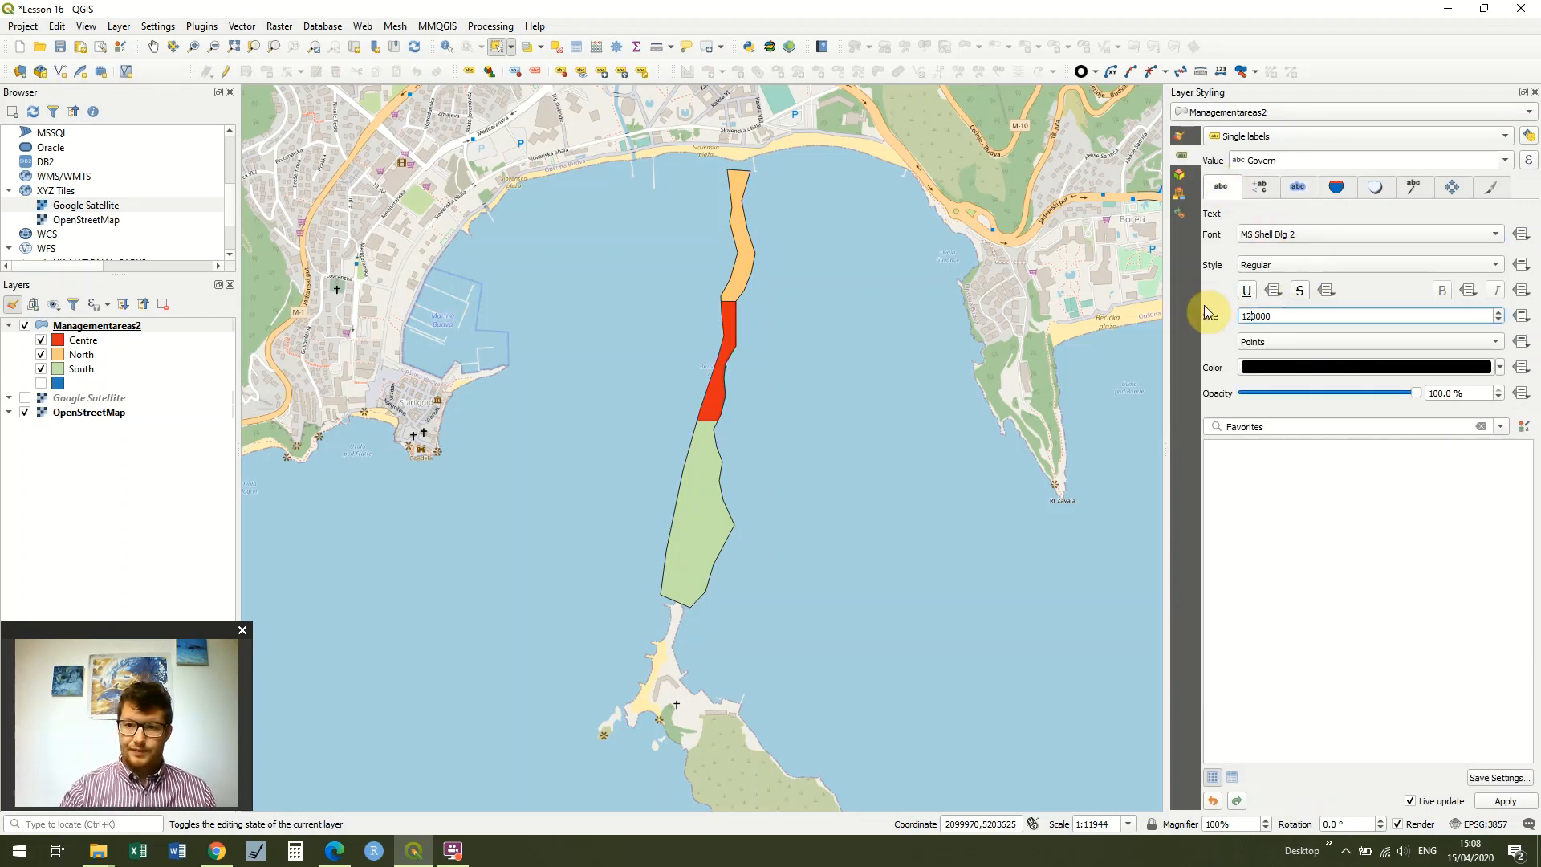
{"action": "type", "text": "."}
{"action": "key", "text": "Return"}
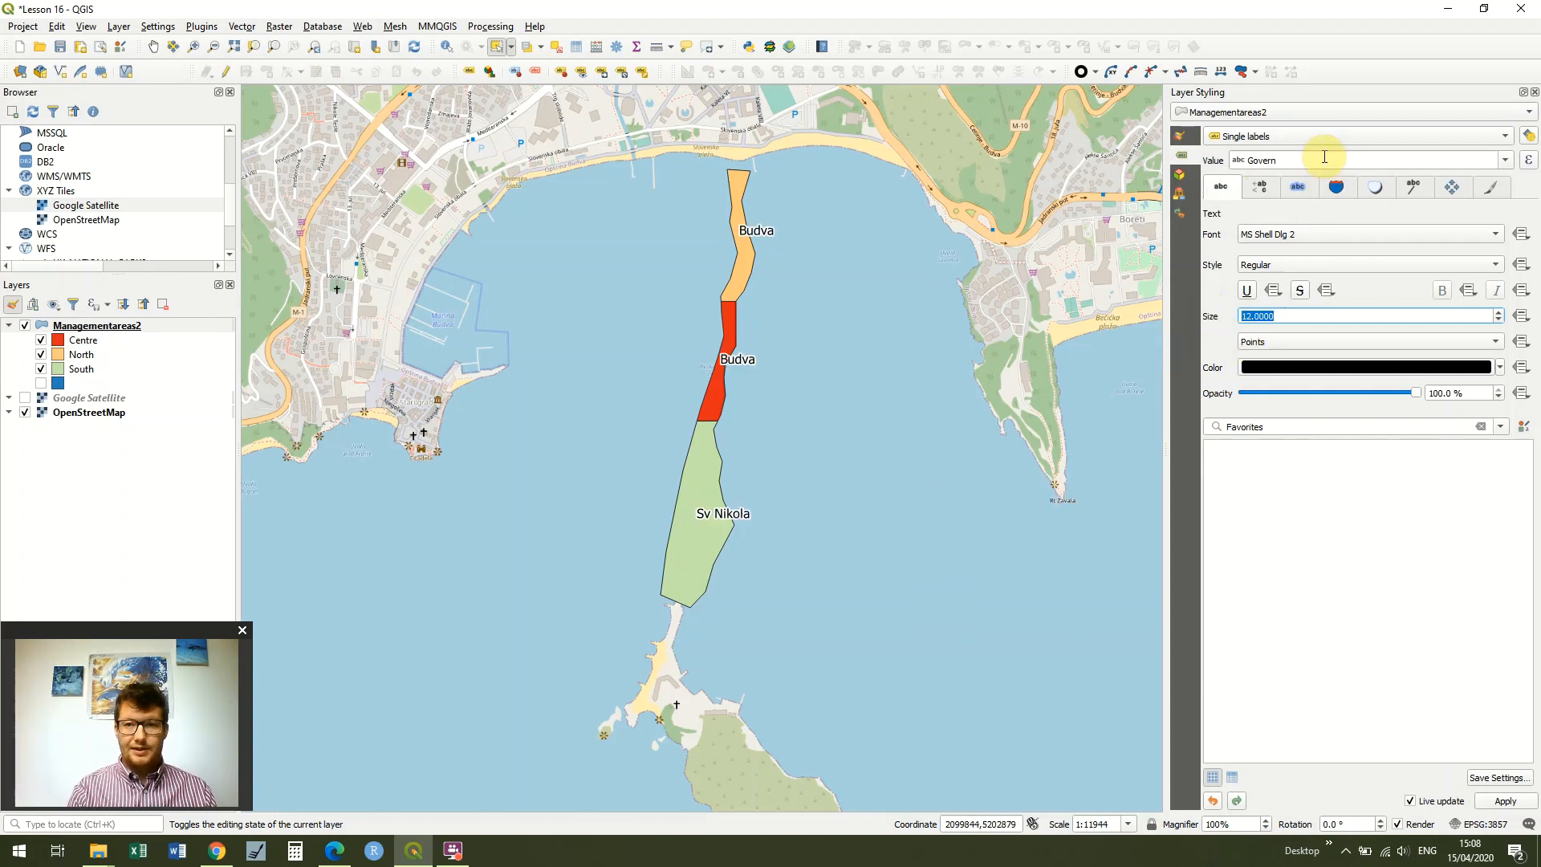
Reclassify the categorized symbology by the Govern field, deleting the existing Zone classes
{"action": "left_click", "coordinate": [1185, 142]}
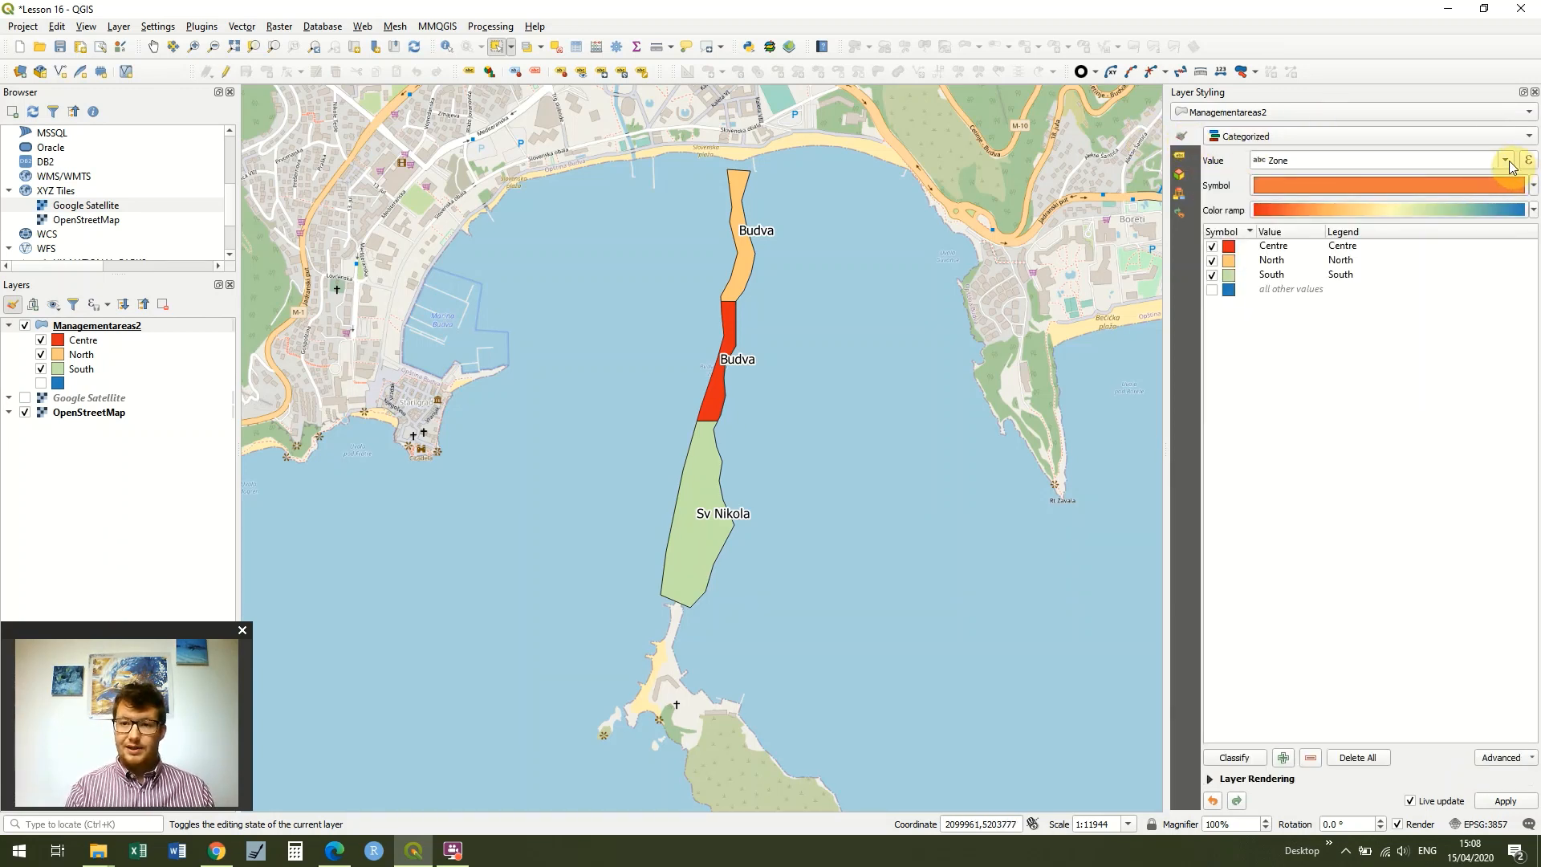
{"action": "left_click", "coordinate": [1505, 161]}
{"action": "left_click", "coordinate": [1419, 237]}
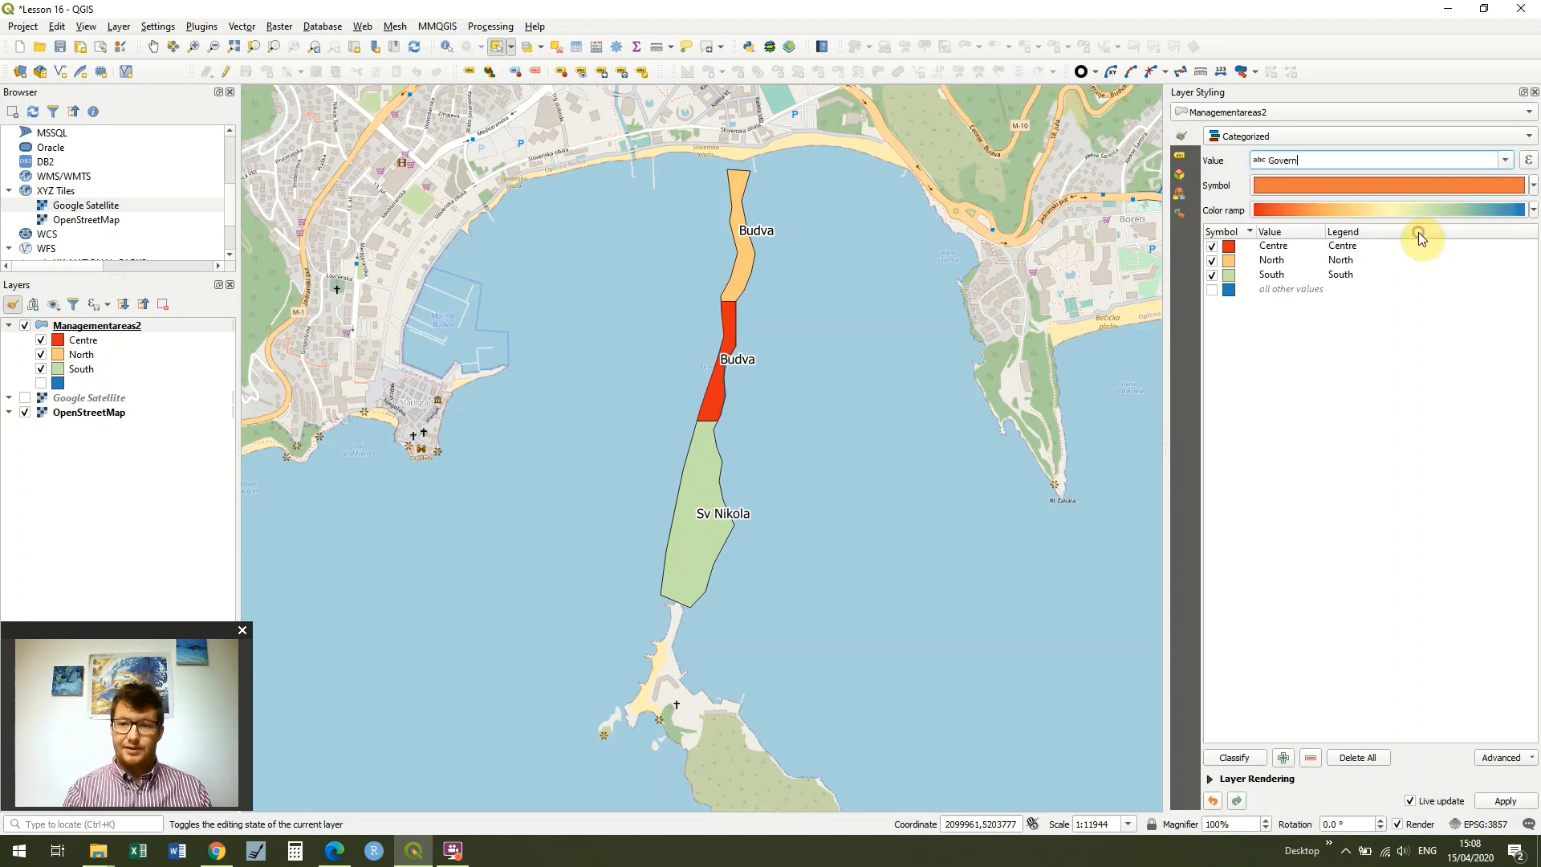
{"action": "left_click", "coordinate": [1258, 758]}
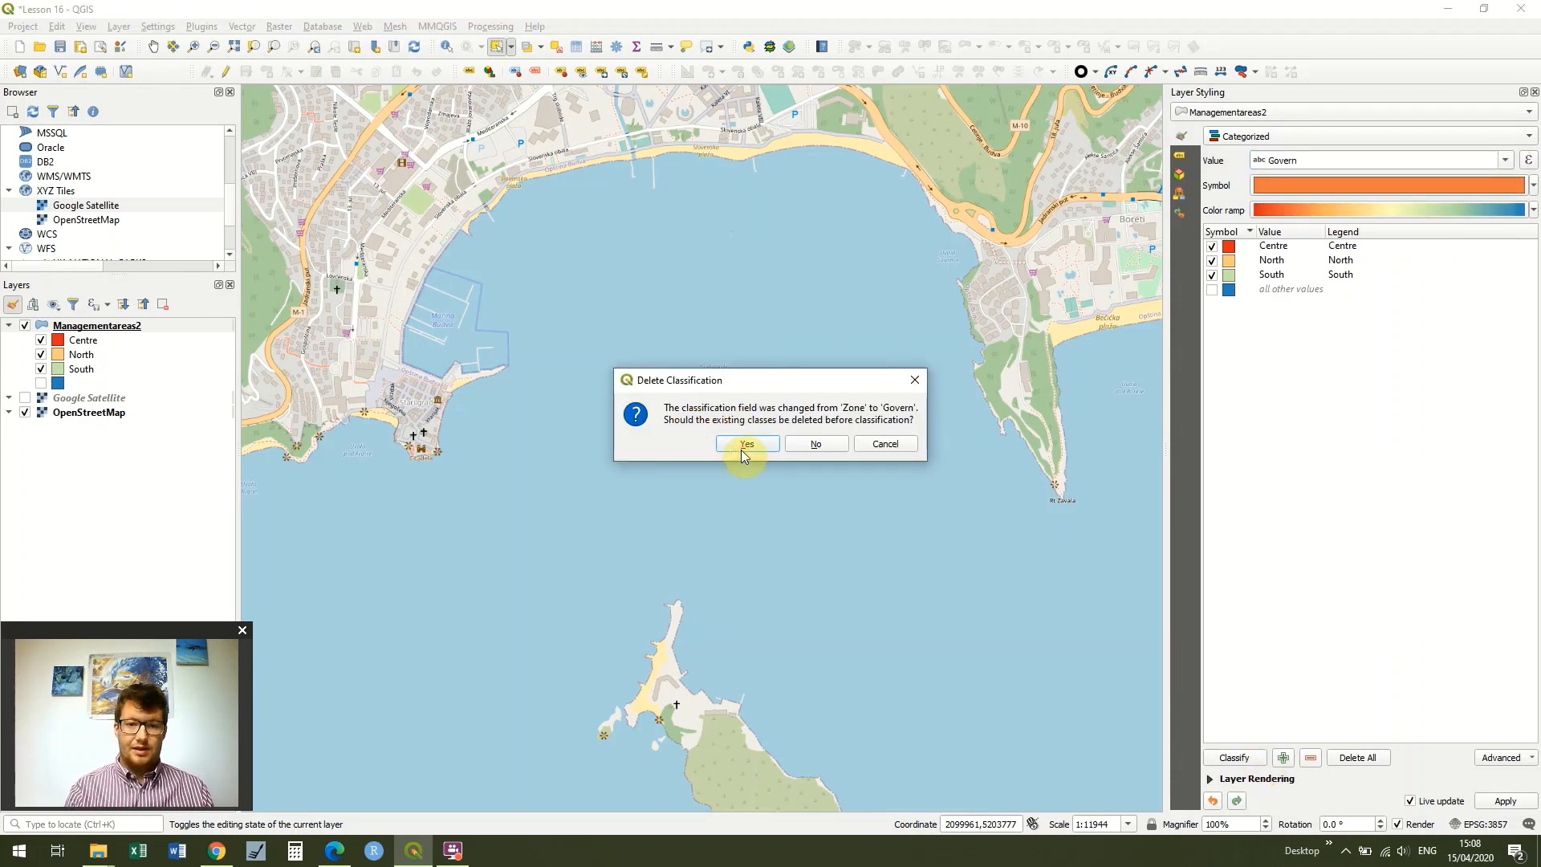
{"action": "left_click", "coordinate": [743, 441]}
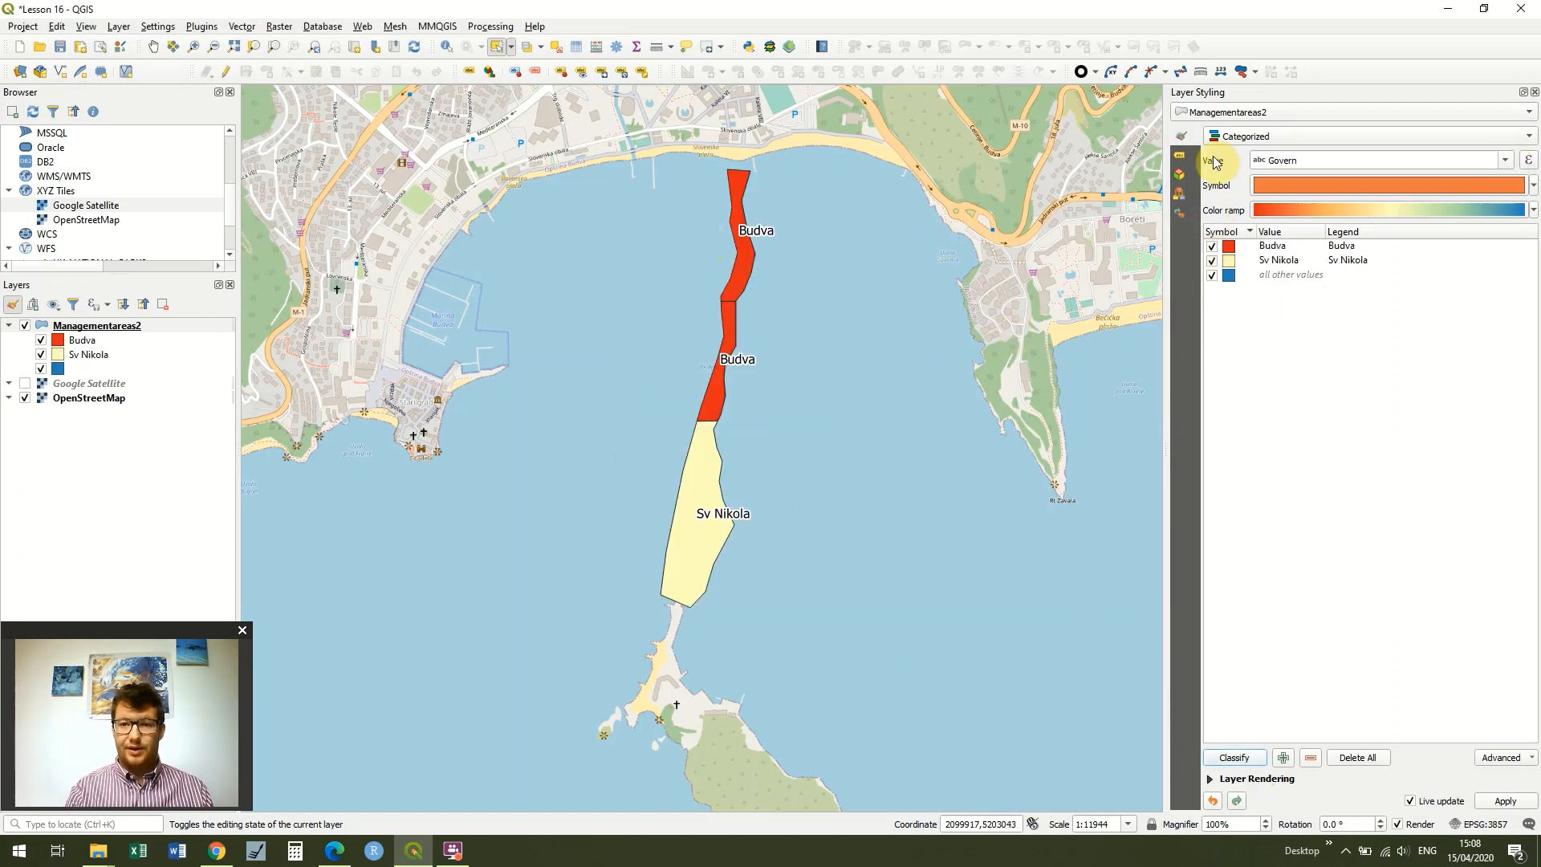
Switch the polygon labels to the Zone field and apply the styling
{"action": "left_click", "coordinate": [1180, 158]}
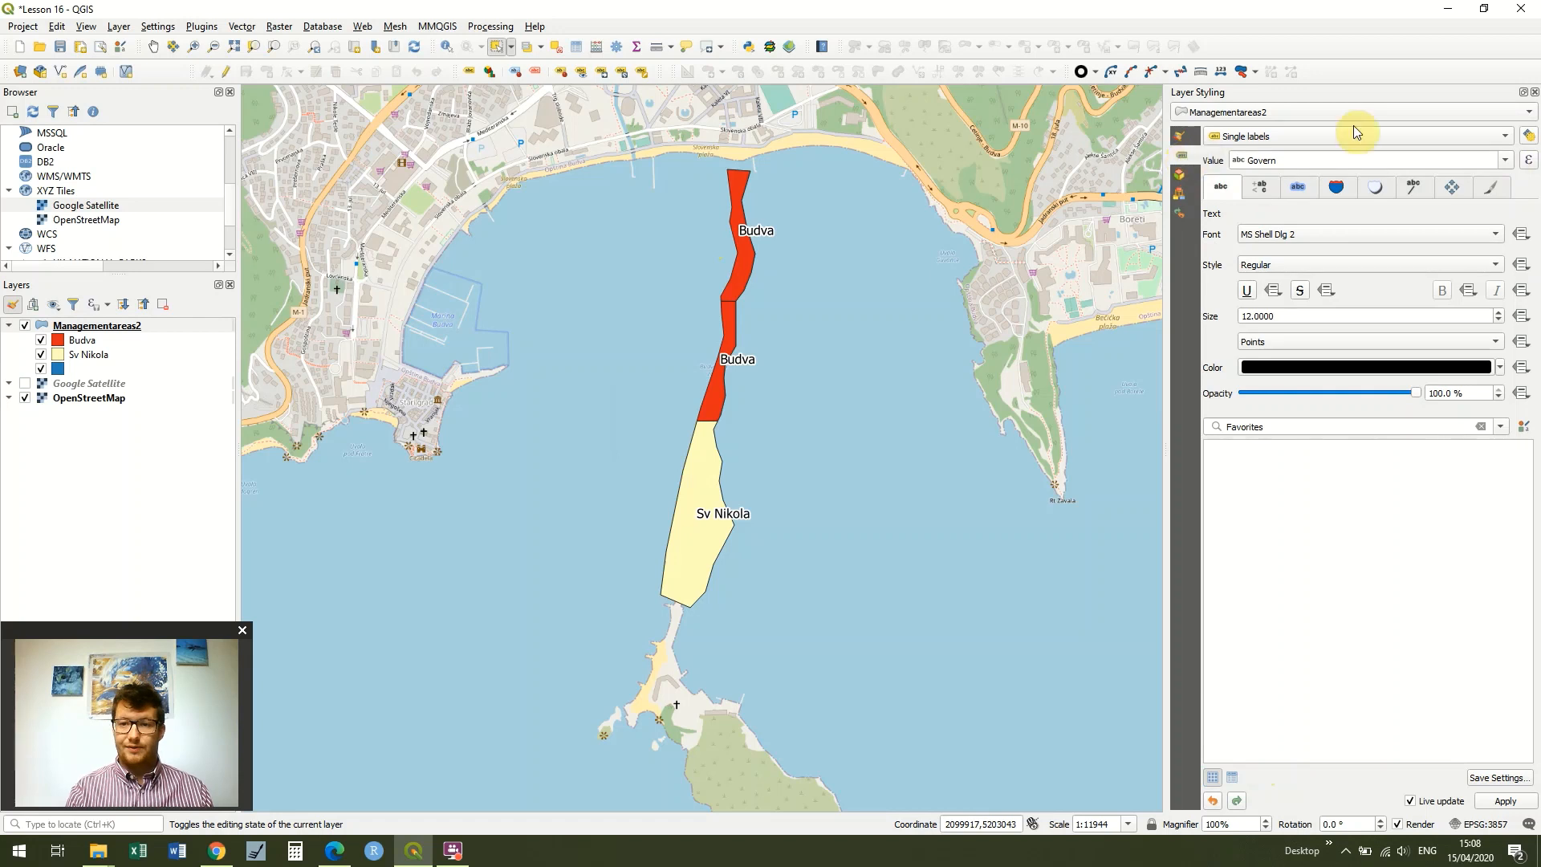
{"action": "left_click", "coordinate": [1507, 166]}
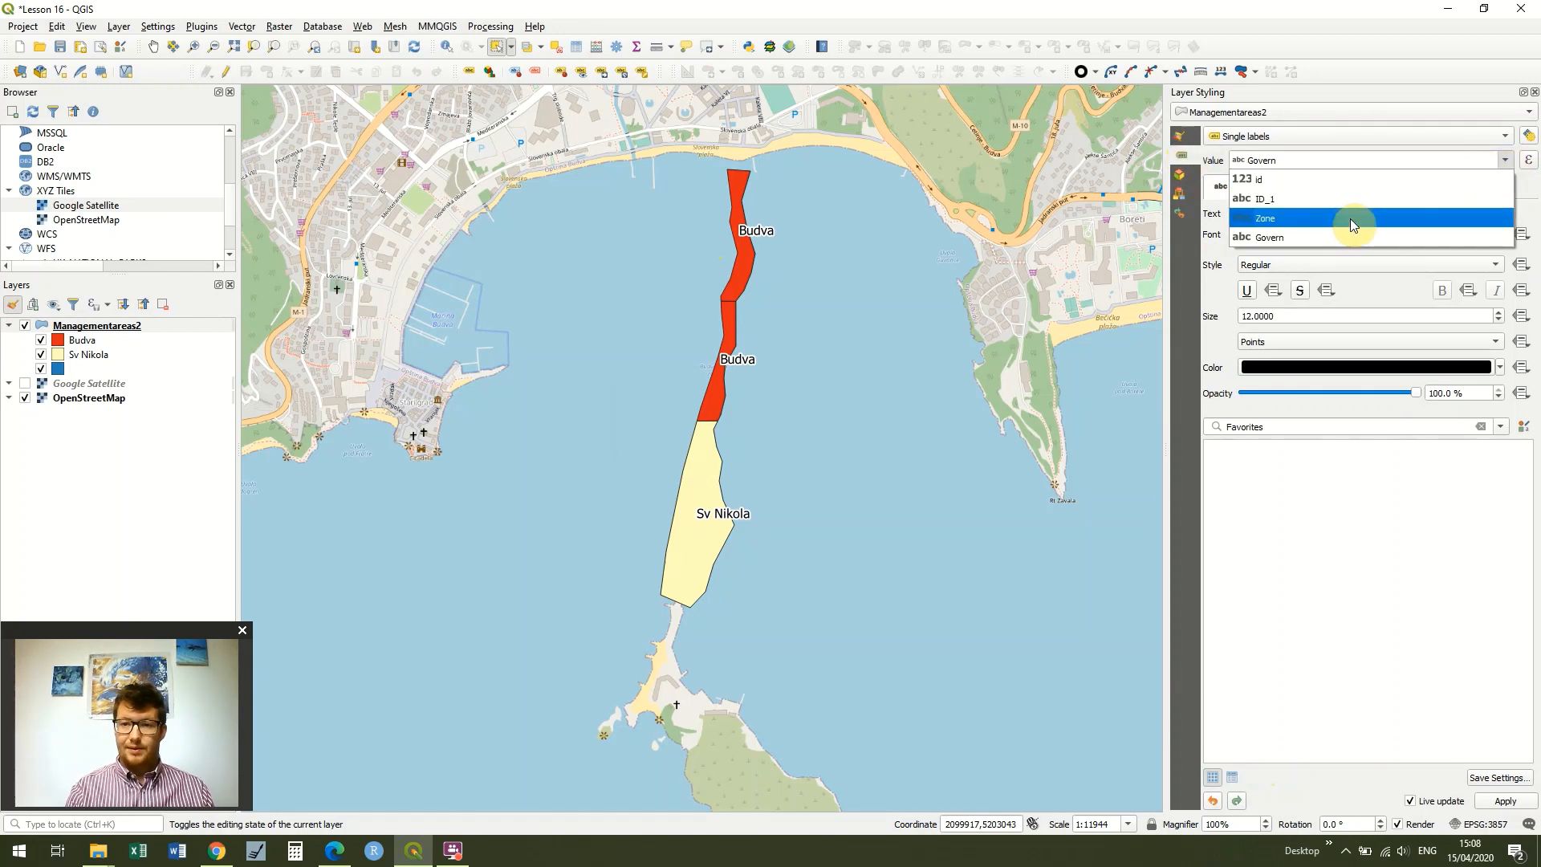
{"action": "left_click", "coordinate": [1350, 218]}
{"action": "left_click", "coordinate": [1494, 803]}
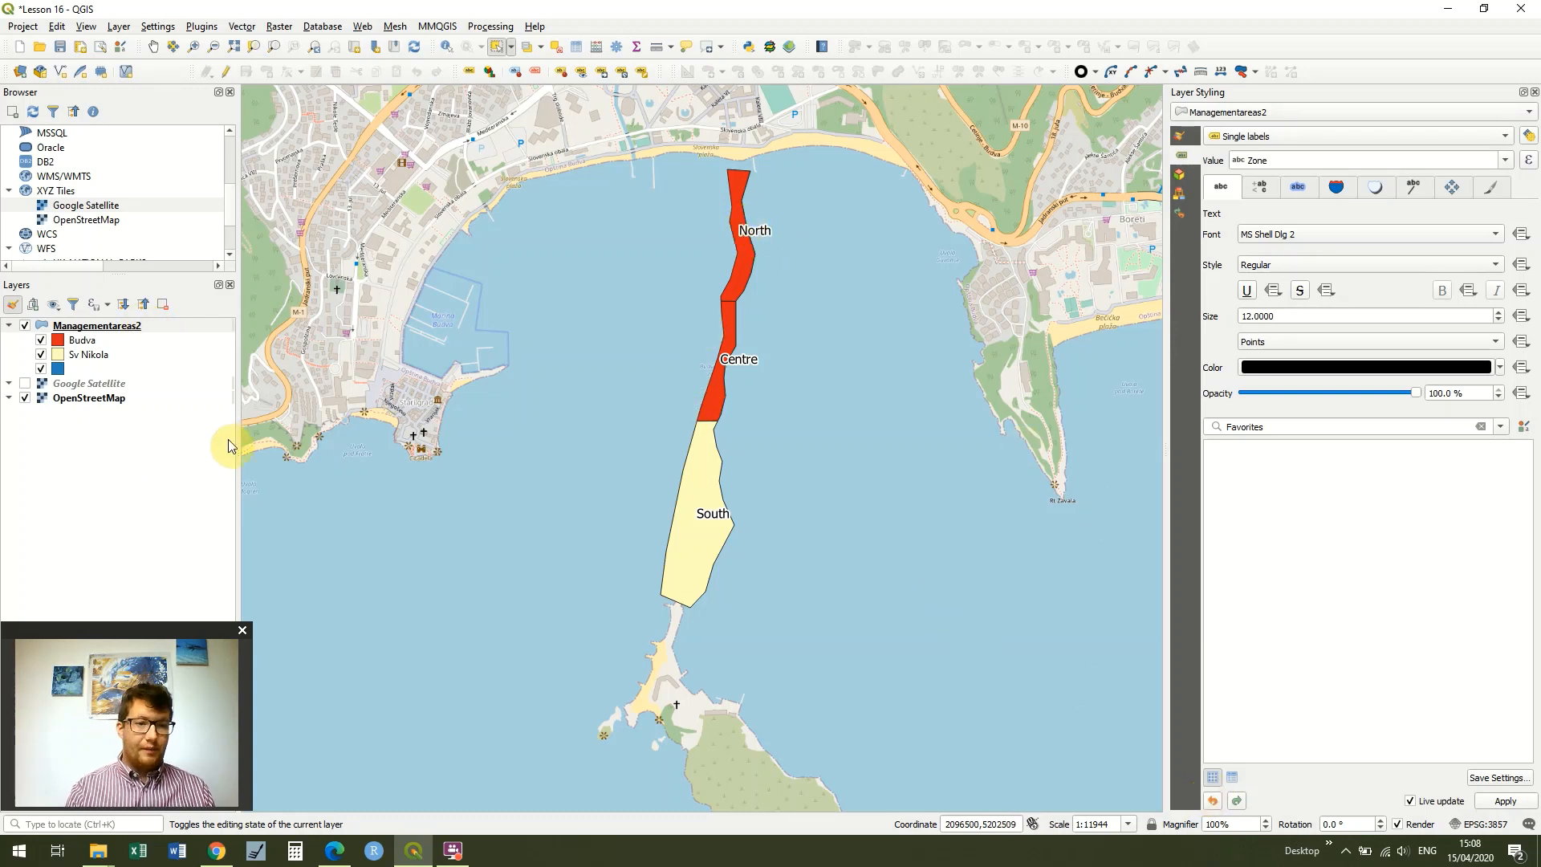
Review the Zone and Govern values in the Managementareas2 attribute table, close it and compare them with the layer's legend classes
{"action": "right_click", "coordinate": [145, 324]}
{"action": "left_click", "coordinate": [230, 483]}
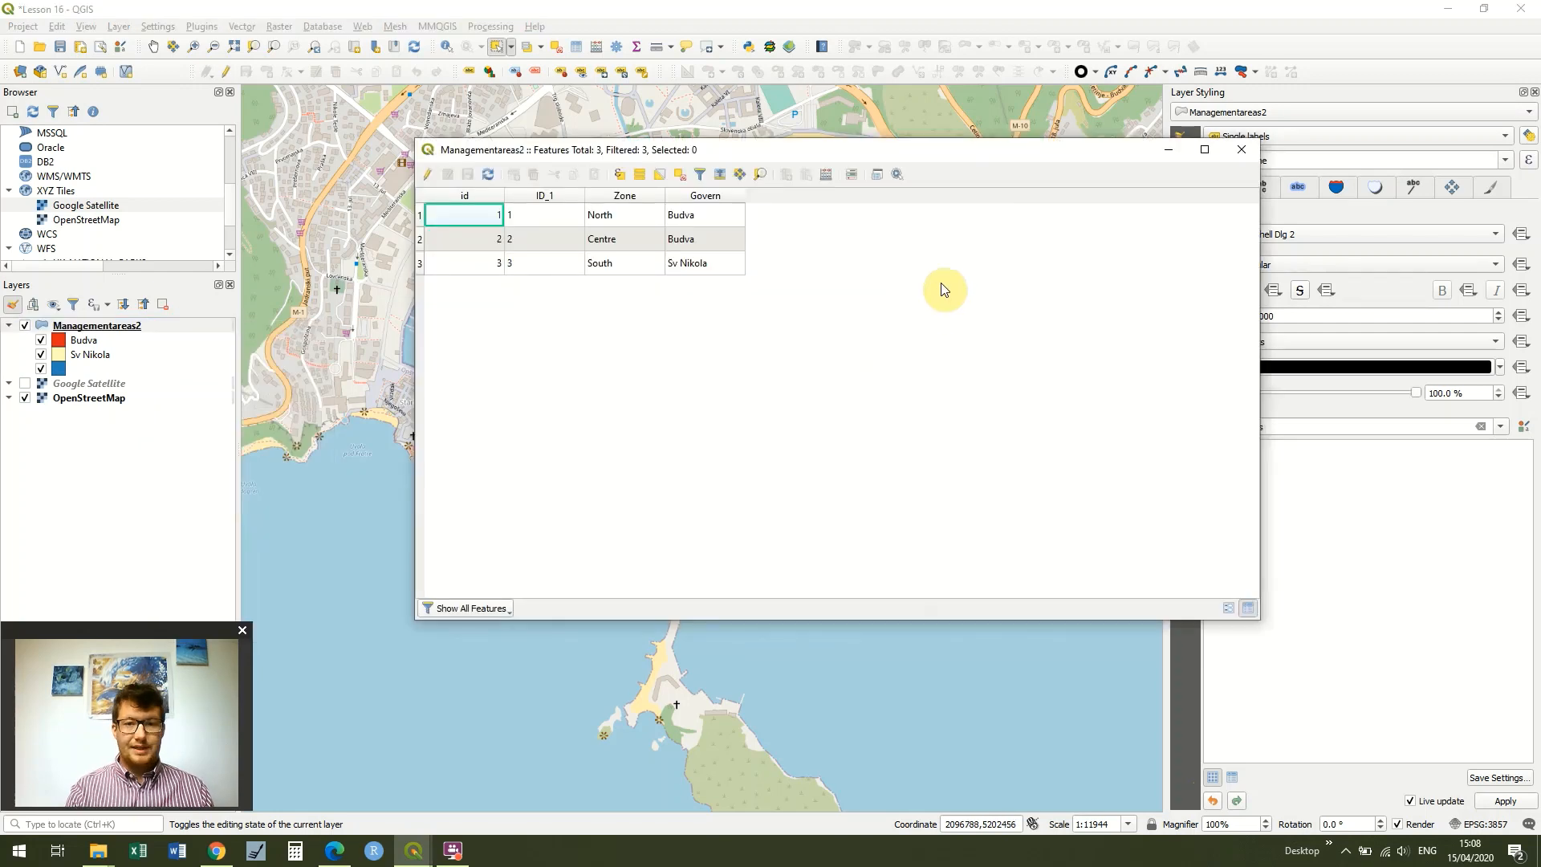
{"action": "left_click_drag", "start_coordinate": [939, 151], "coordinate": [1115, 278]}
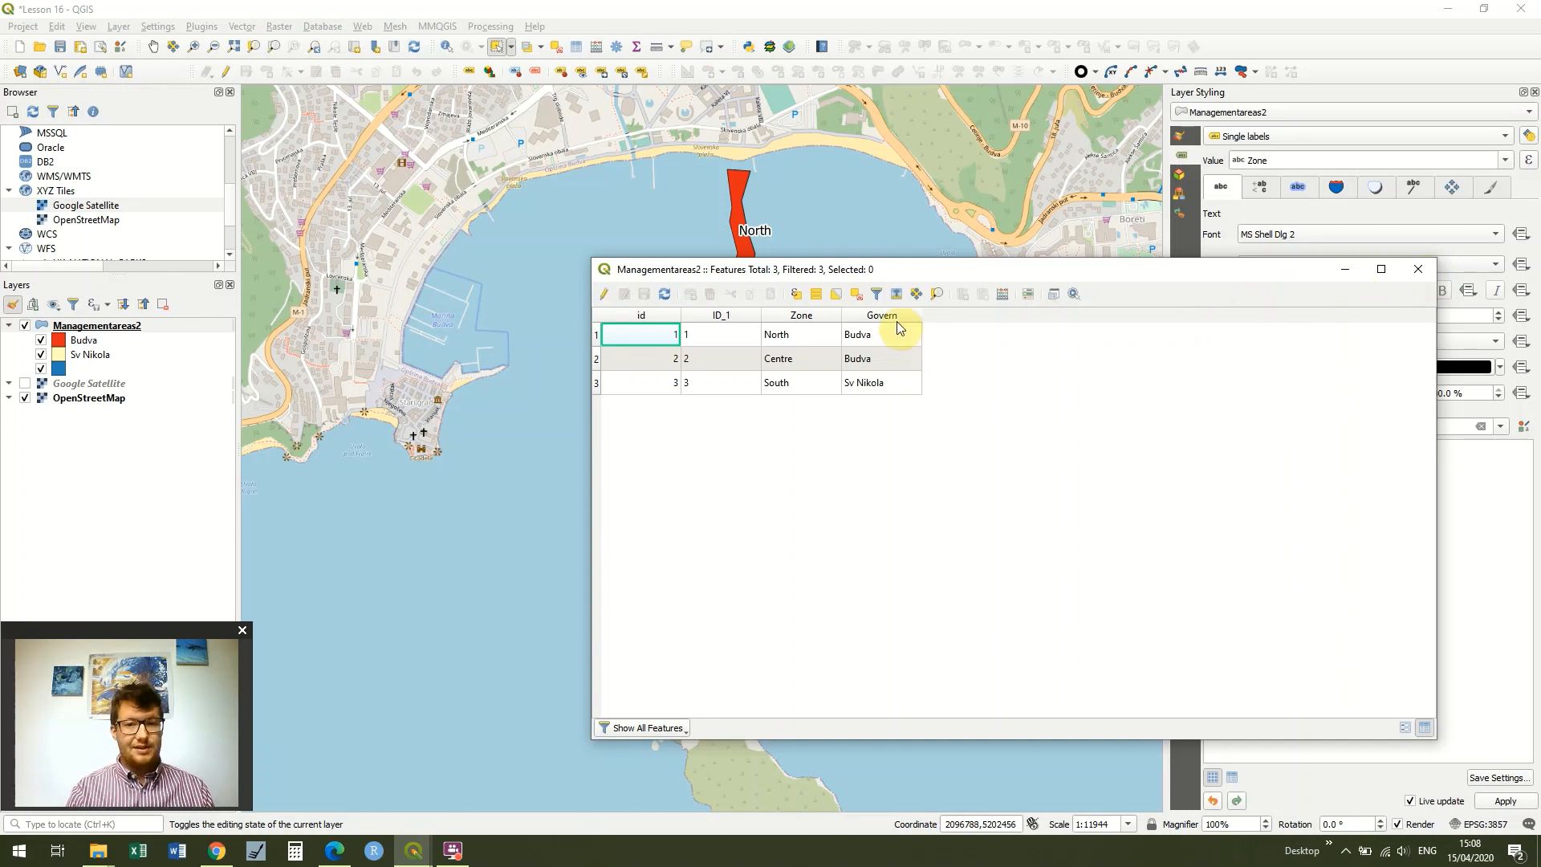
{"action": "left_click", "coordinate": [1411, 271]}
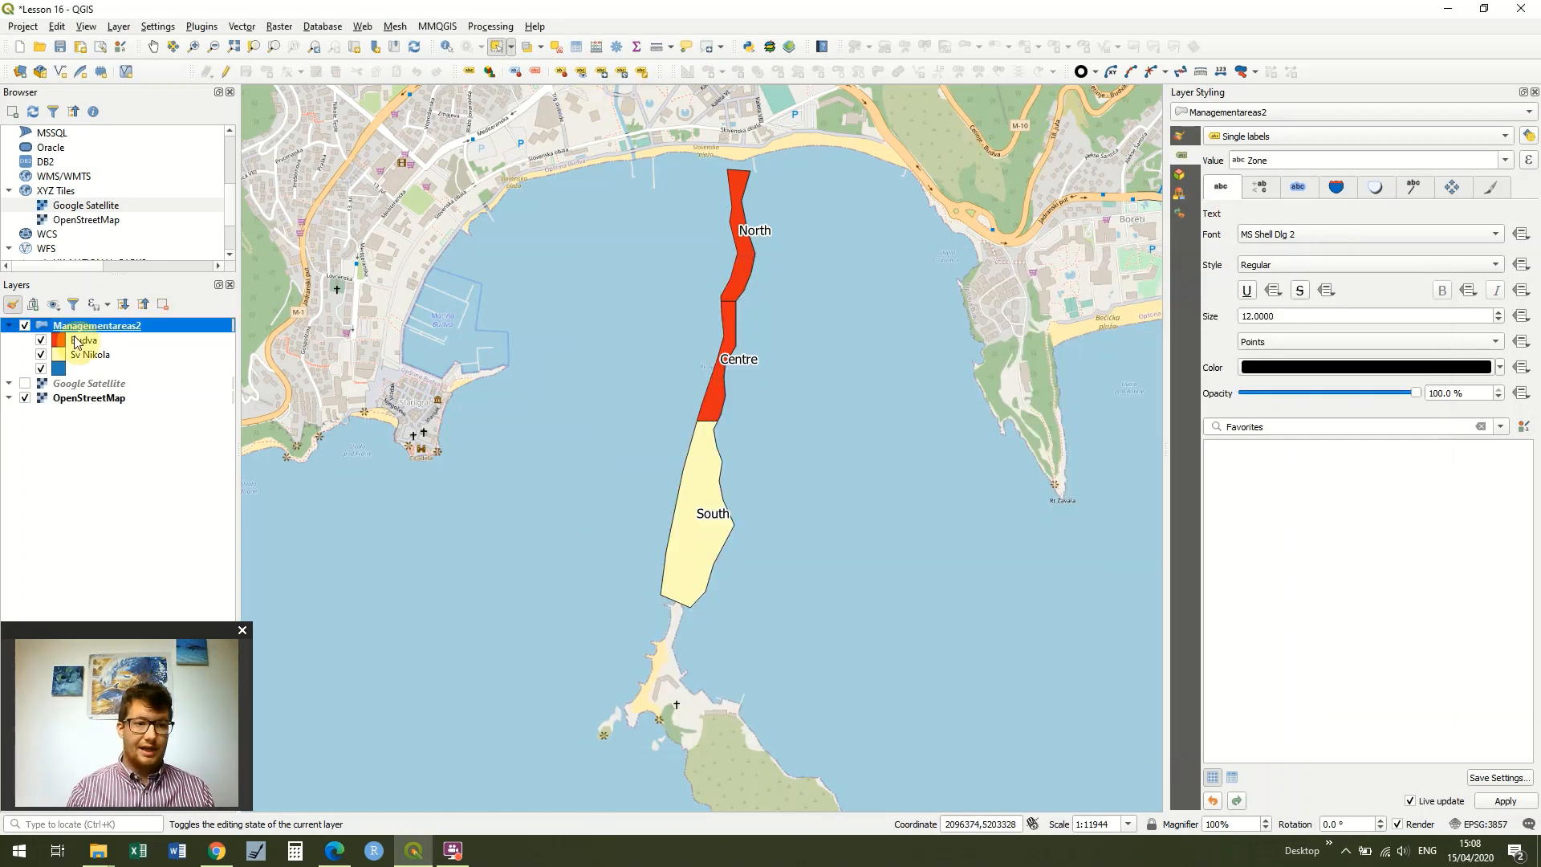
{"action": "left_click", "coordinate": [139, 346]}
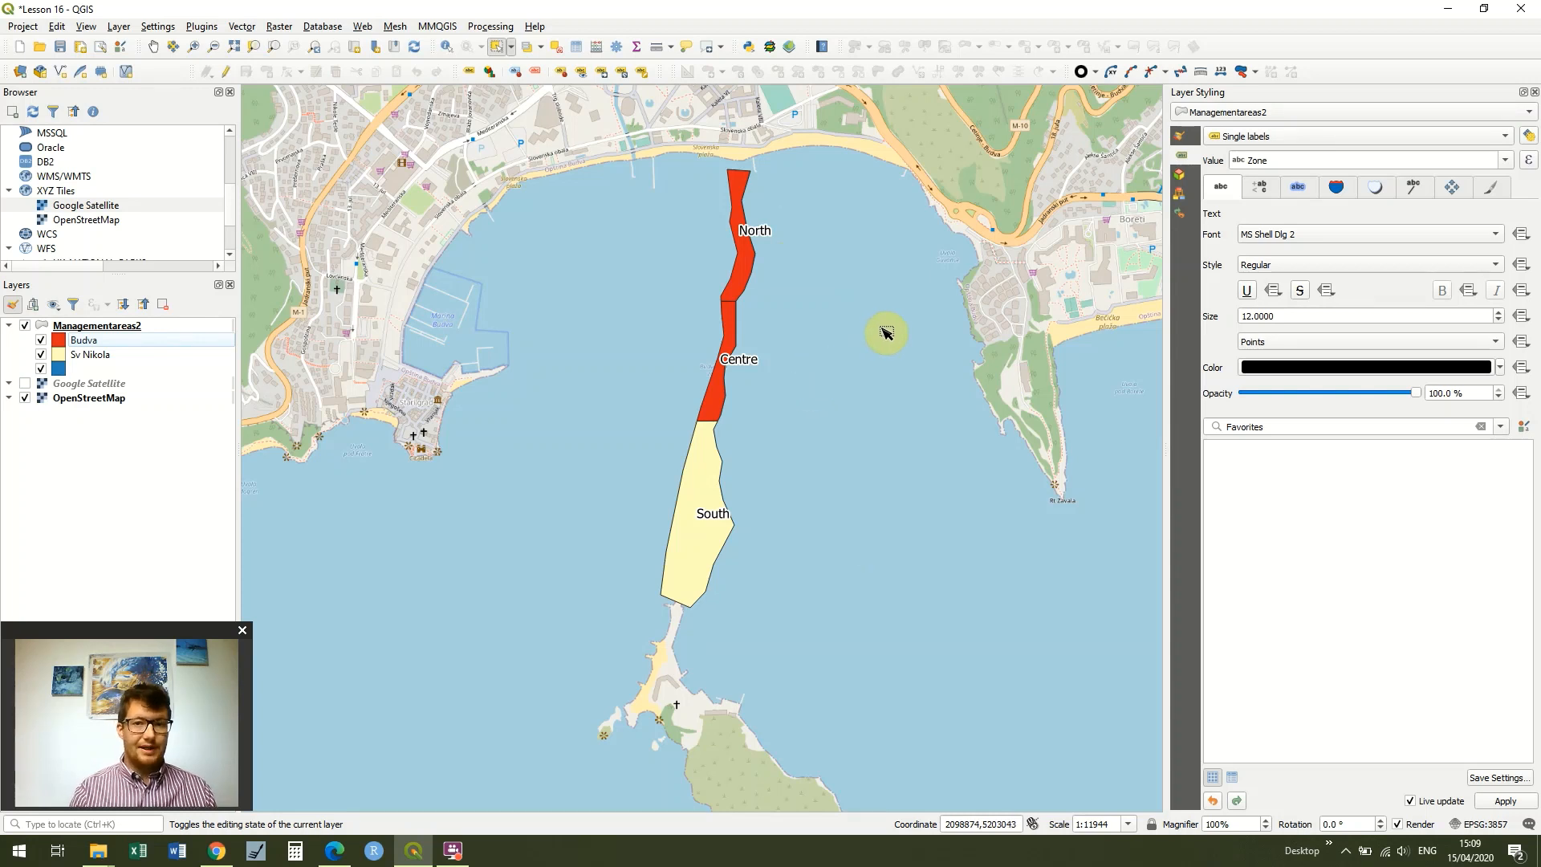
Make Managementareas2 editable and split the Centre zone into three parts with one split line crossing it twice
{"action": "left_click", "coordinate": [192, 46]}
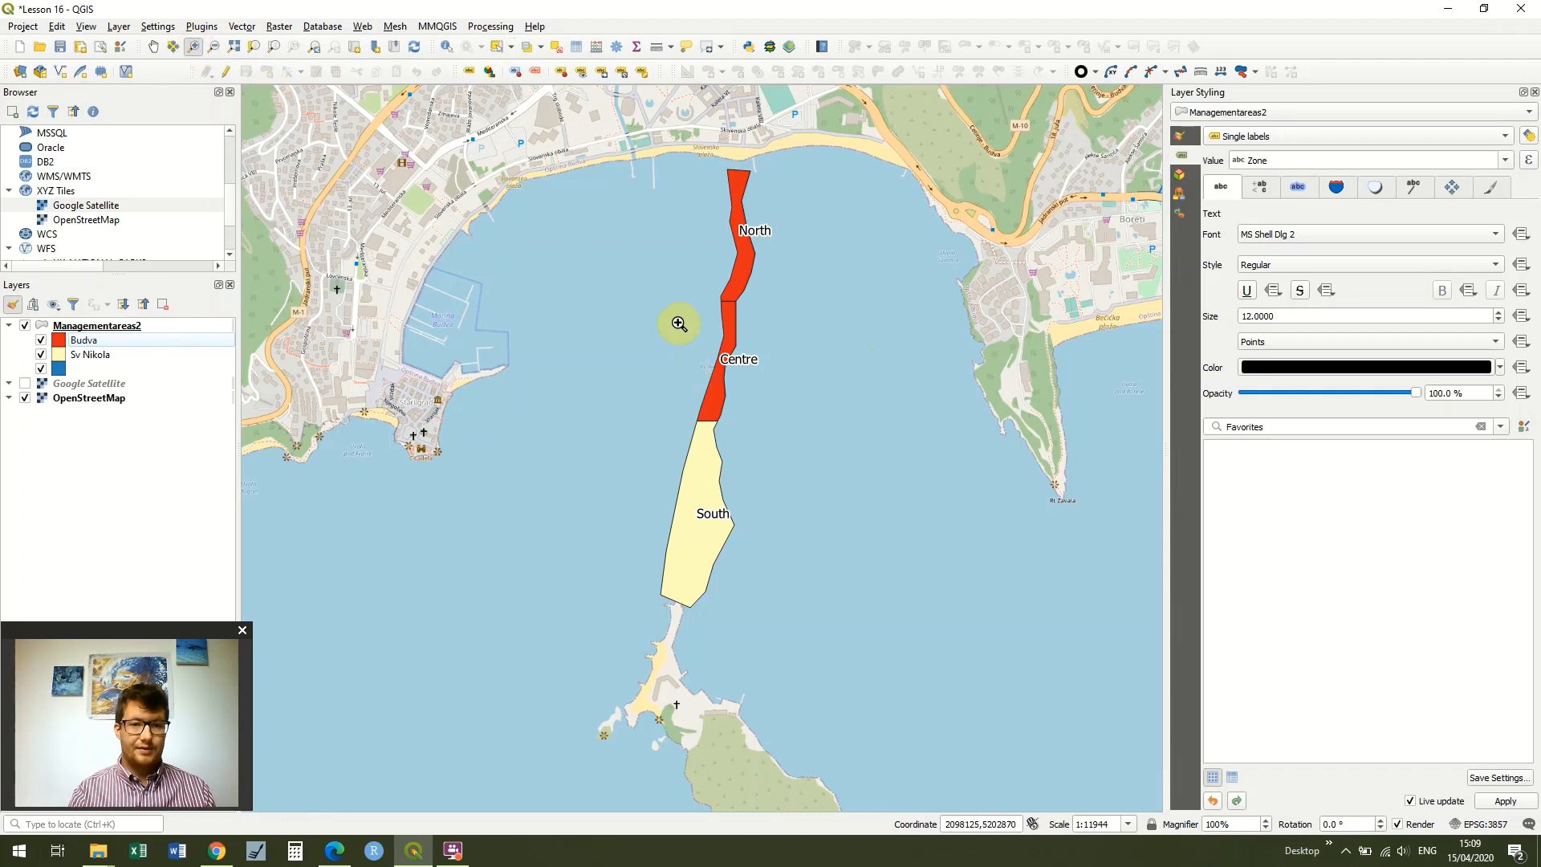
{"action": "left_click_drag", "start_coordinate": [681, 292], "coordinate": [767, 427]}
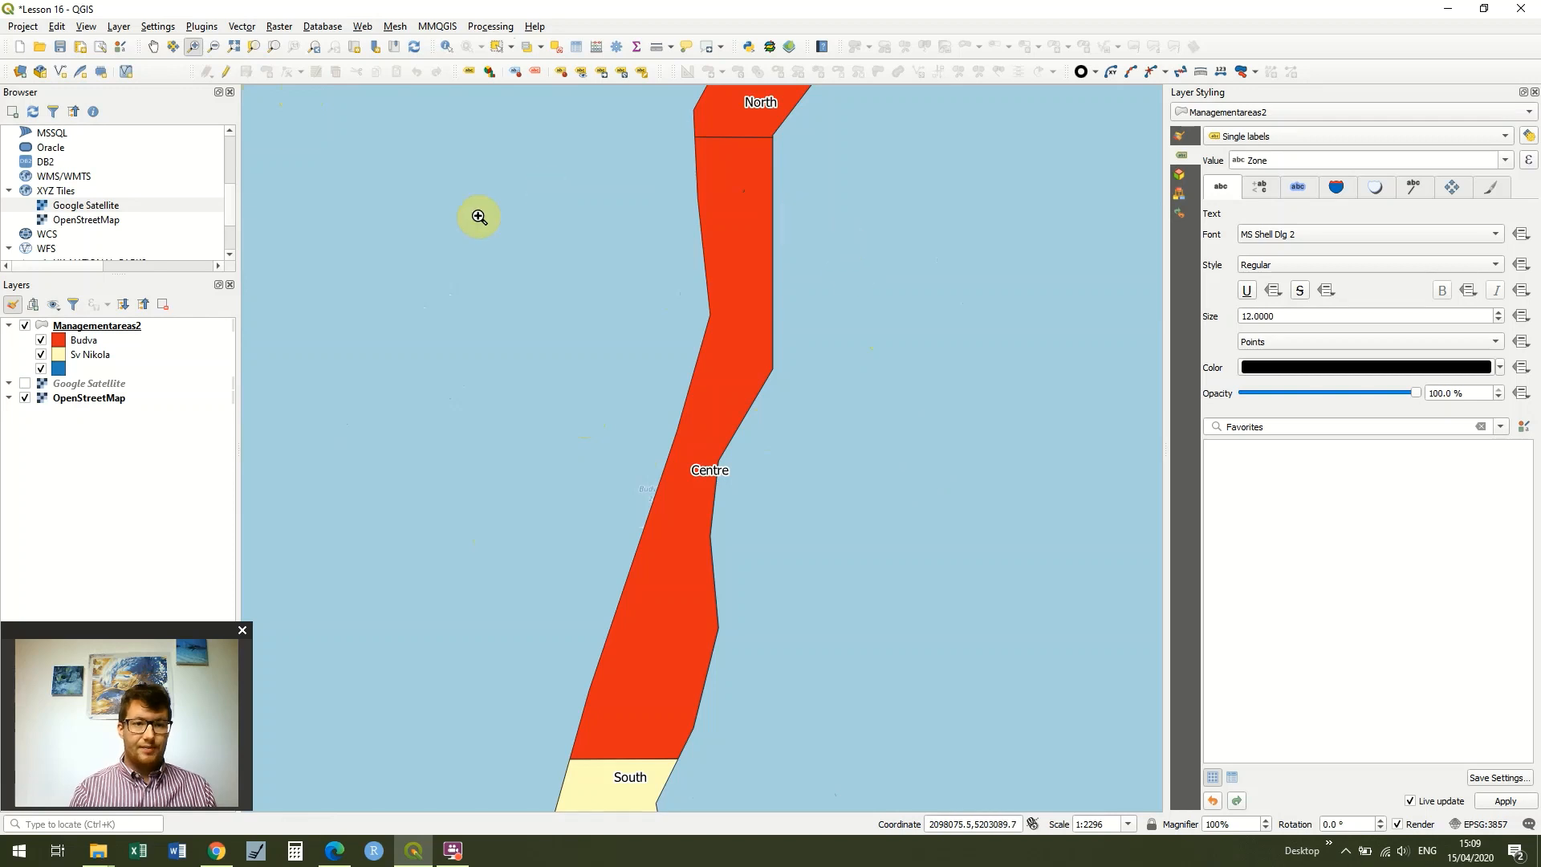
{"action": "left_click", "coordinate": [134, 329]}
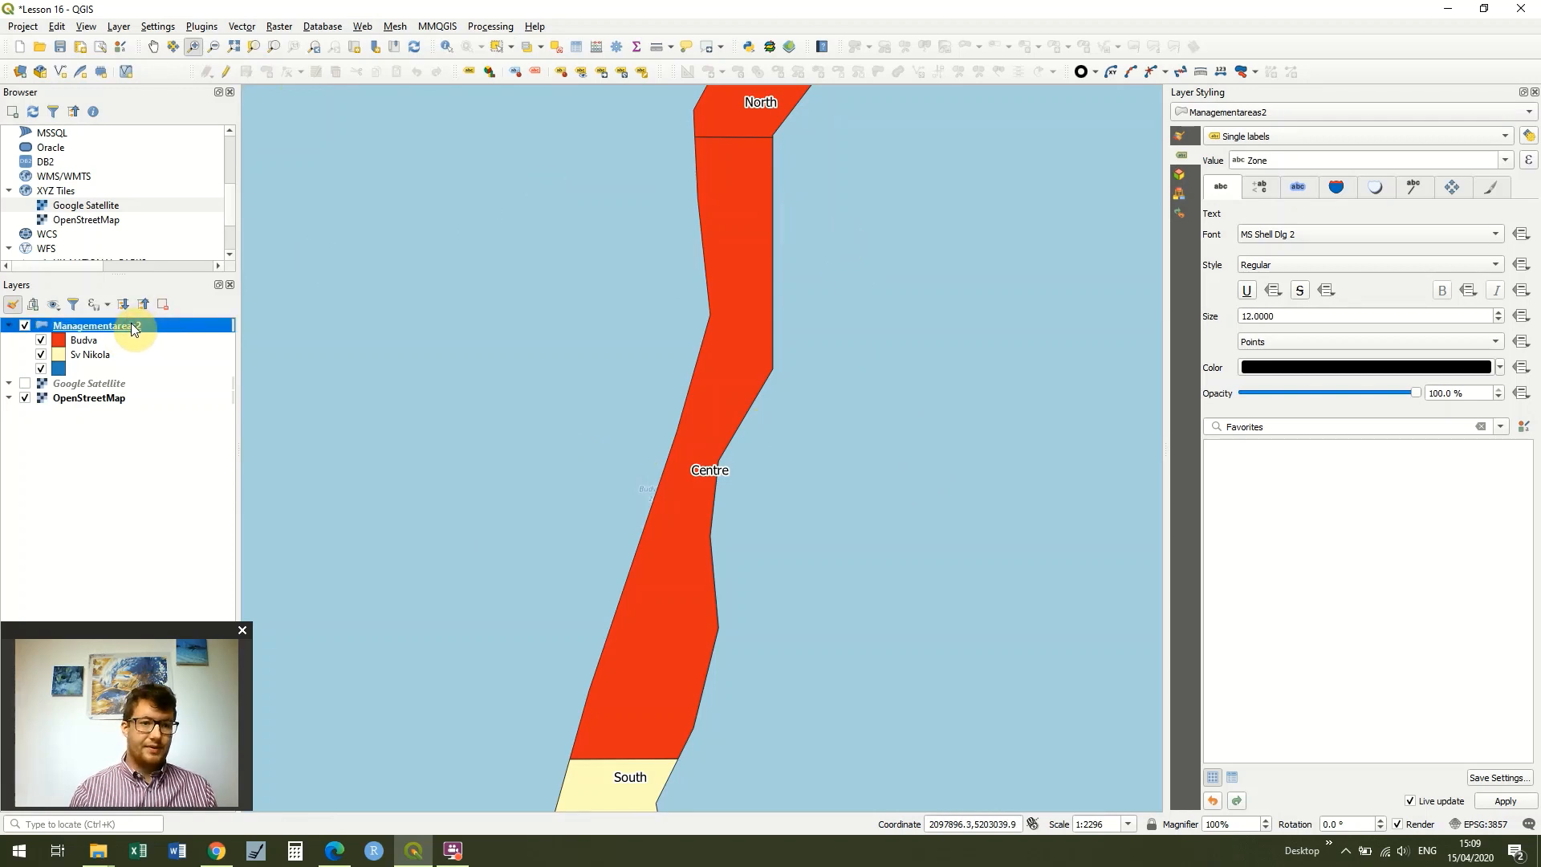
{"action": "right_click", "coordinate": [132, 328]}
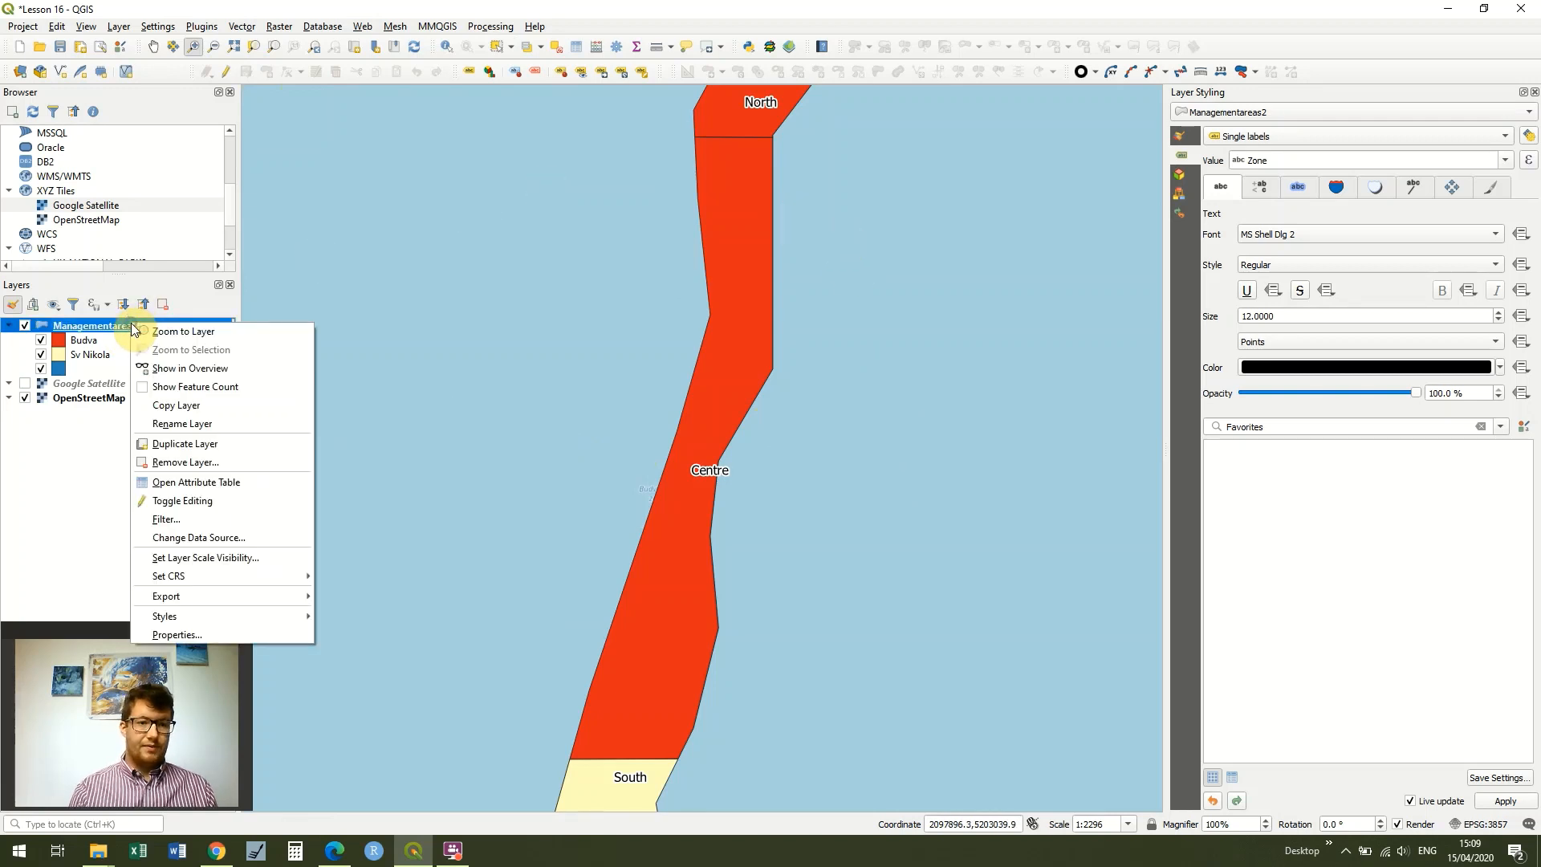
{"action": "left_click", "coordinate": [203, 501]}
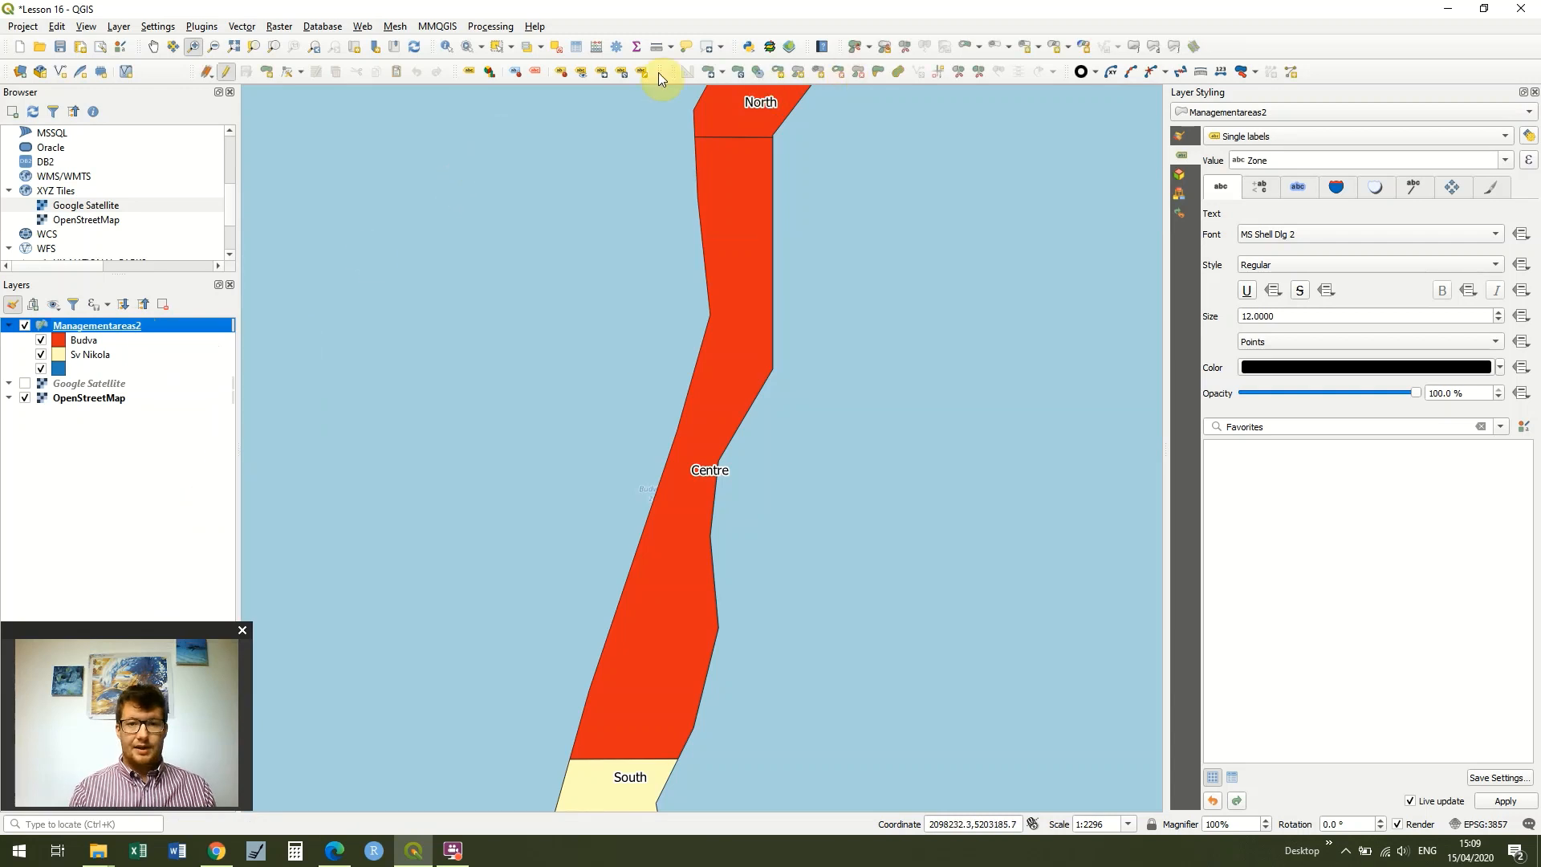
{"action": "left_click", "coordinate": [959, 72]}
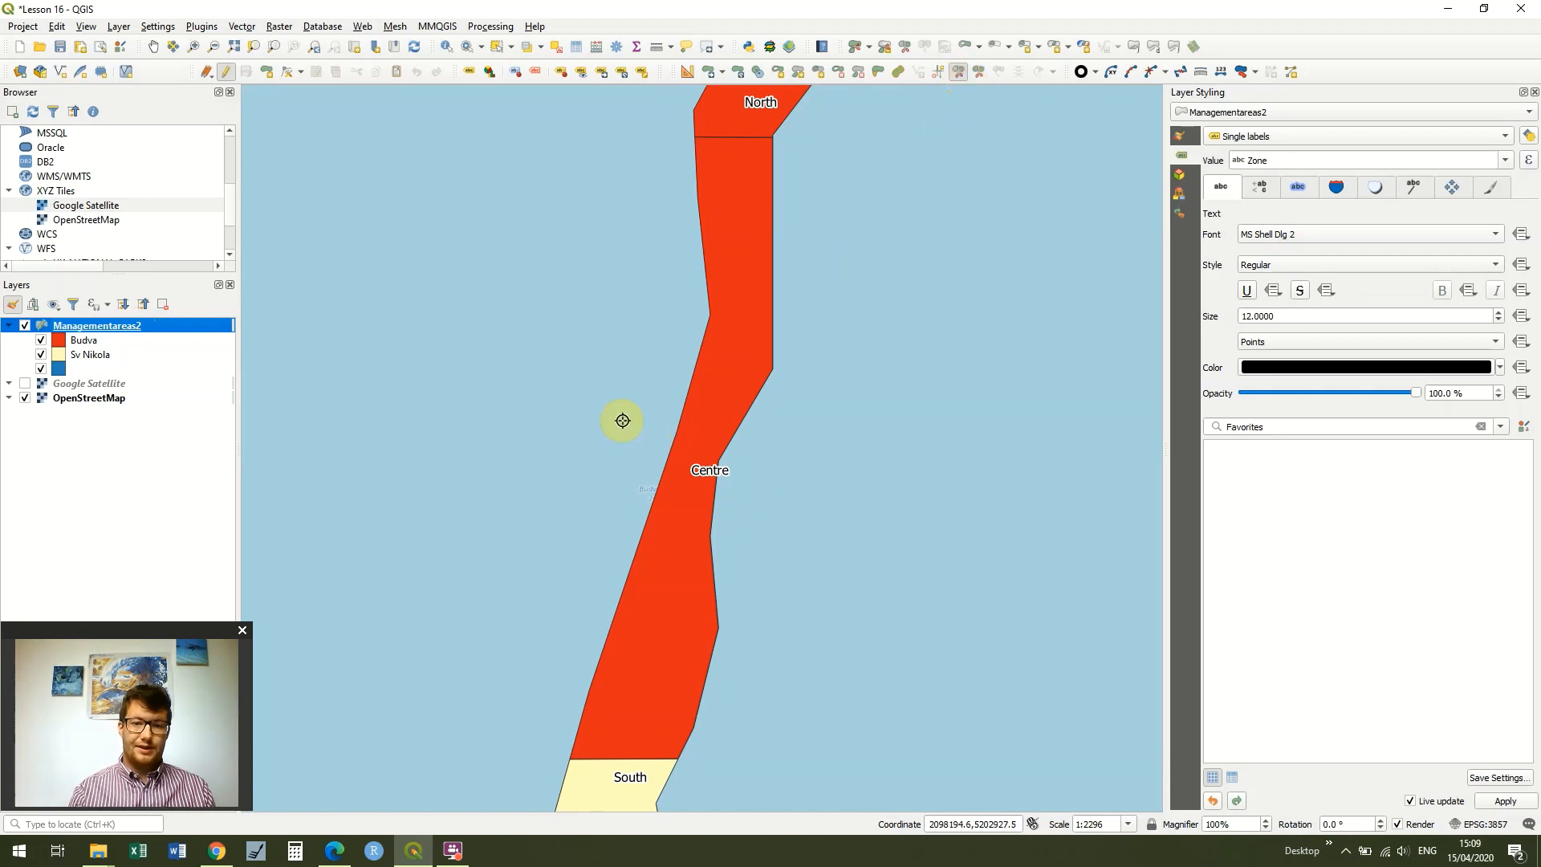
{"action": "left_click", "coordinate": [582, 381]}
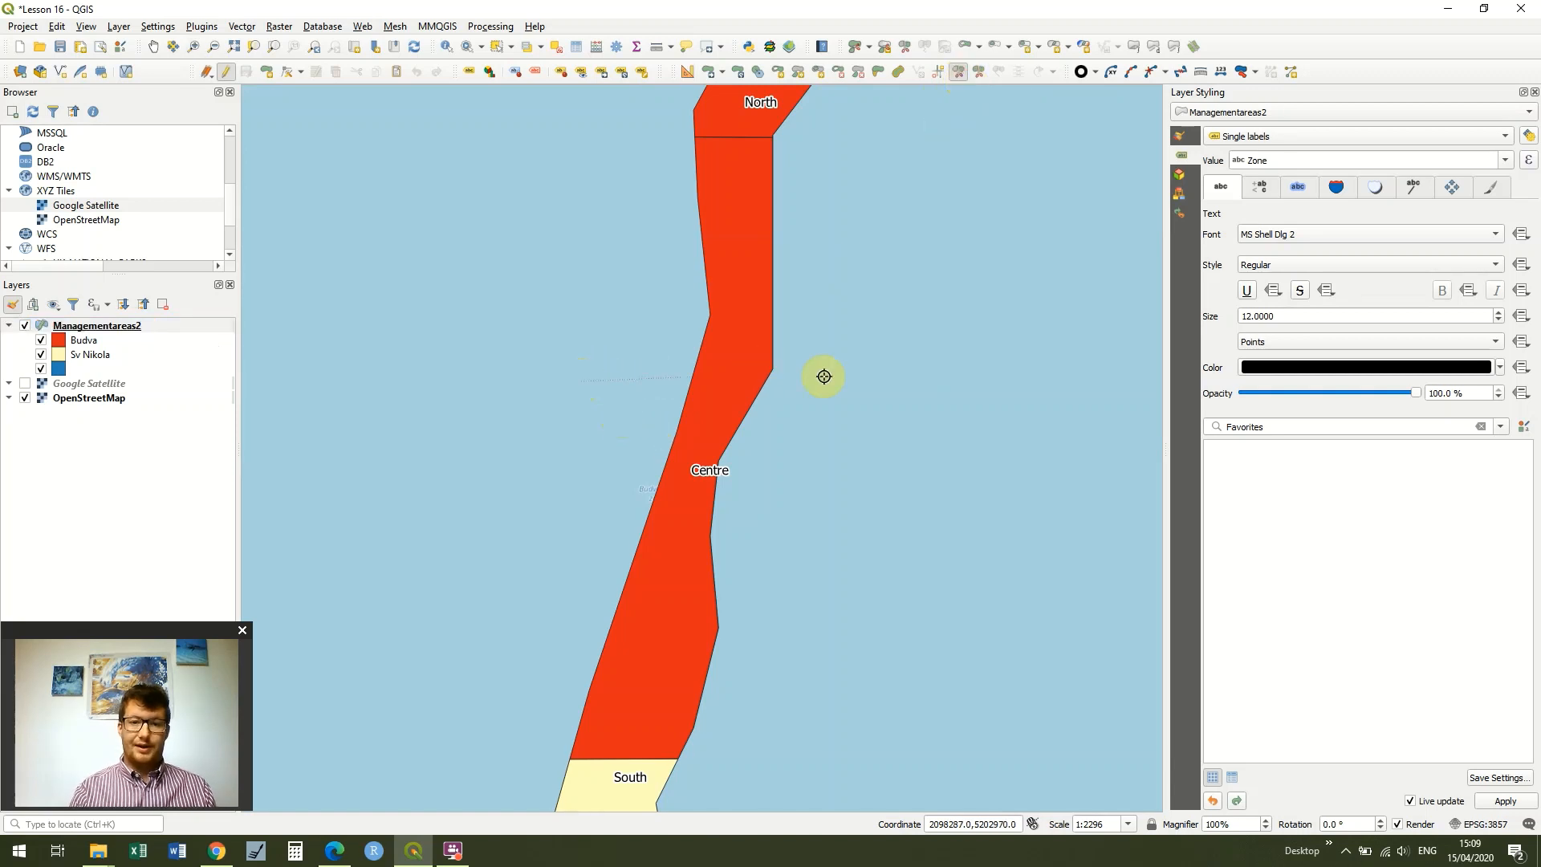
{"action": "left_click", "coordinate": [900, 377]}
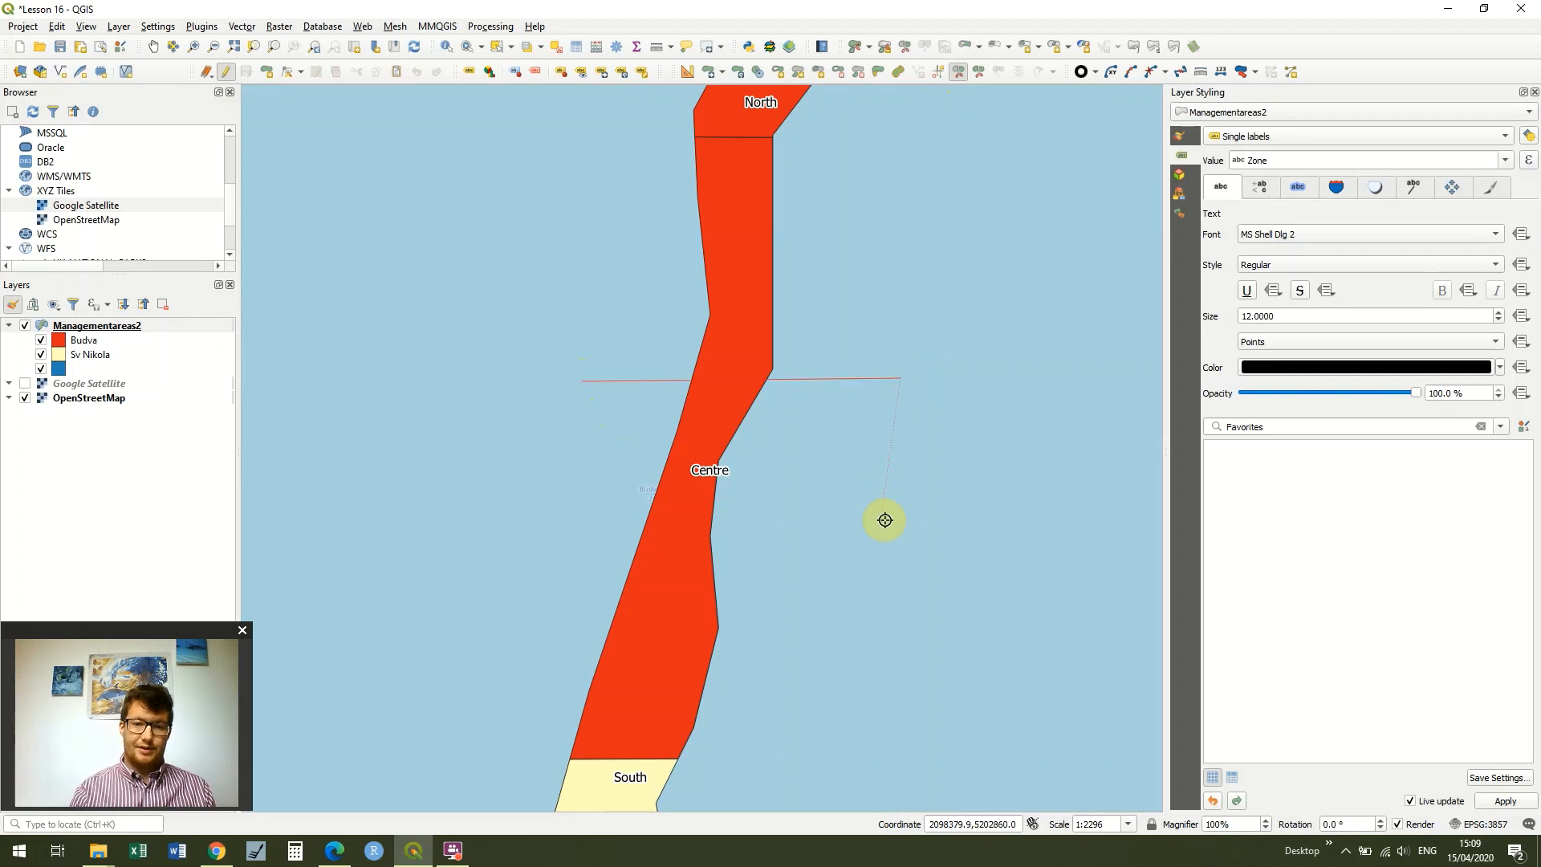
{"action": "left_click", "coordinate": [885, 520]}
{"action": "left_click", "coordinate": [566, 511]}
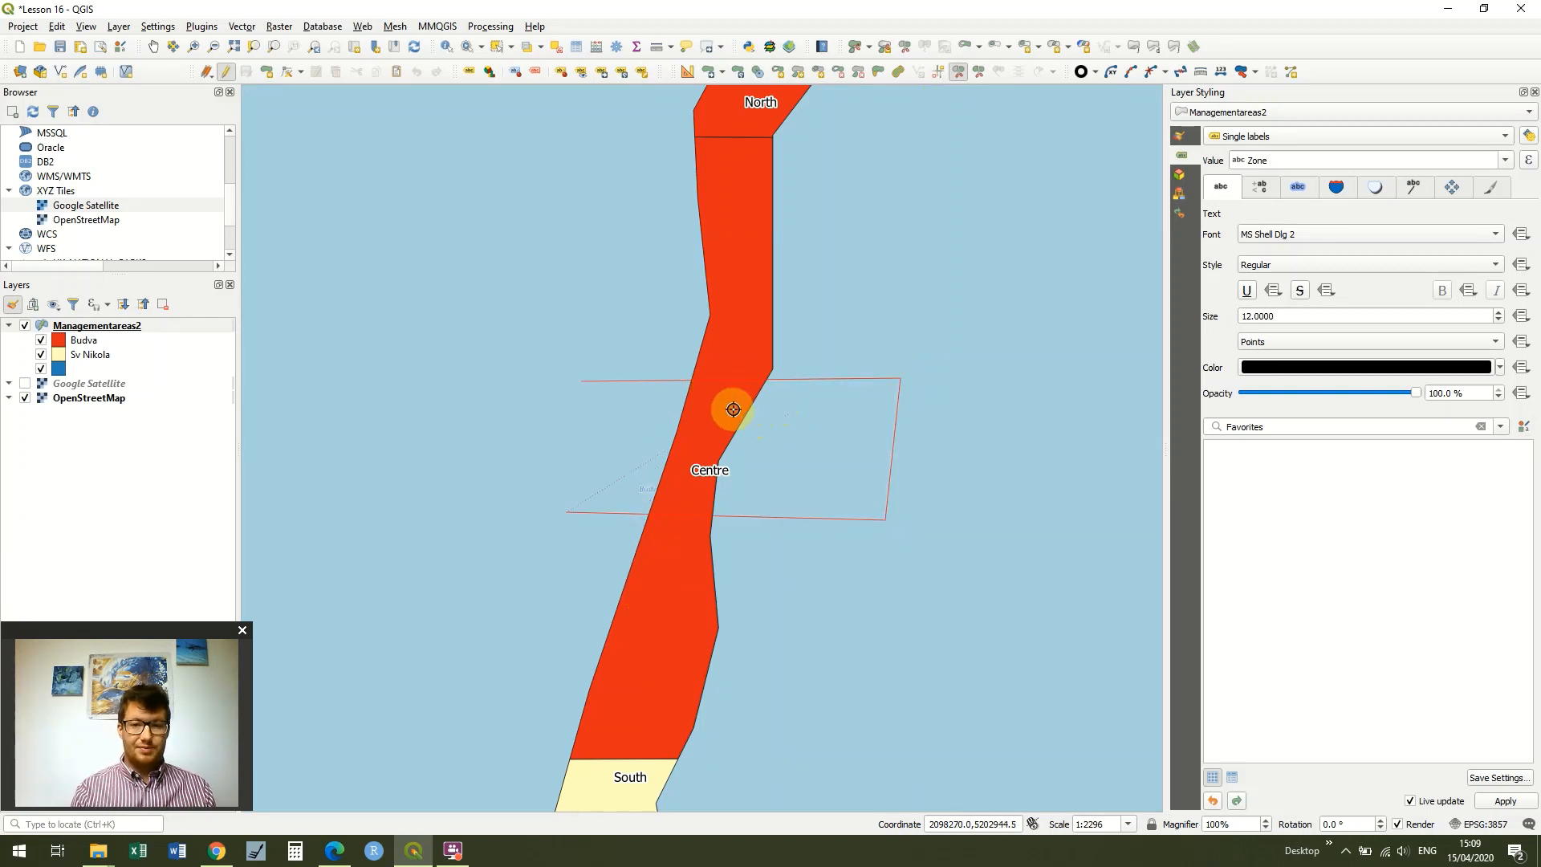
{"action": "right_click", "coordinate": [582, 451]}
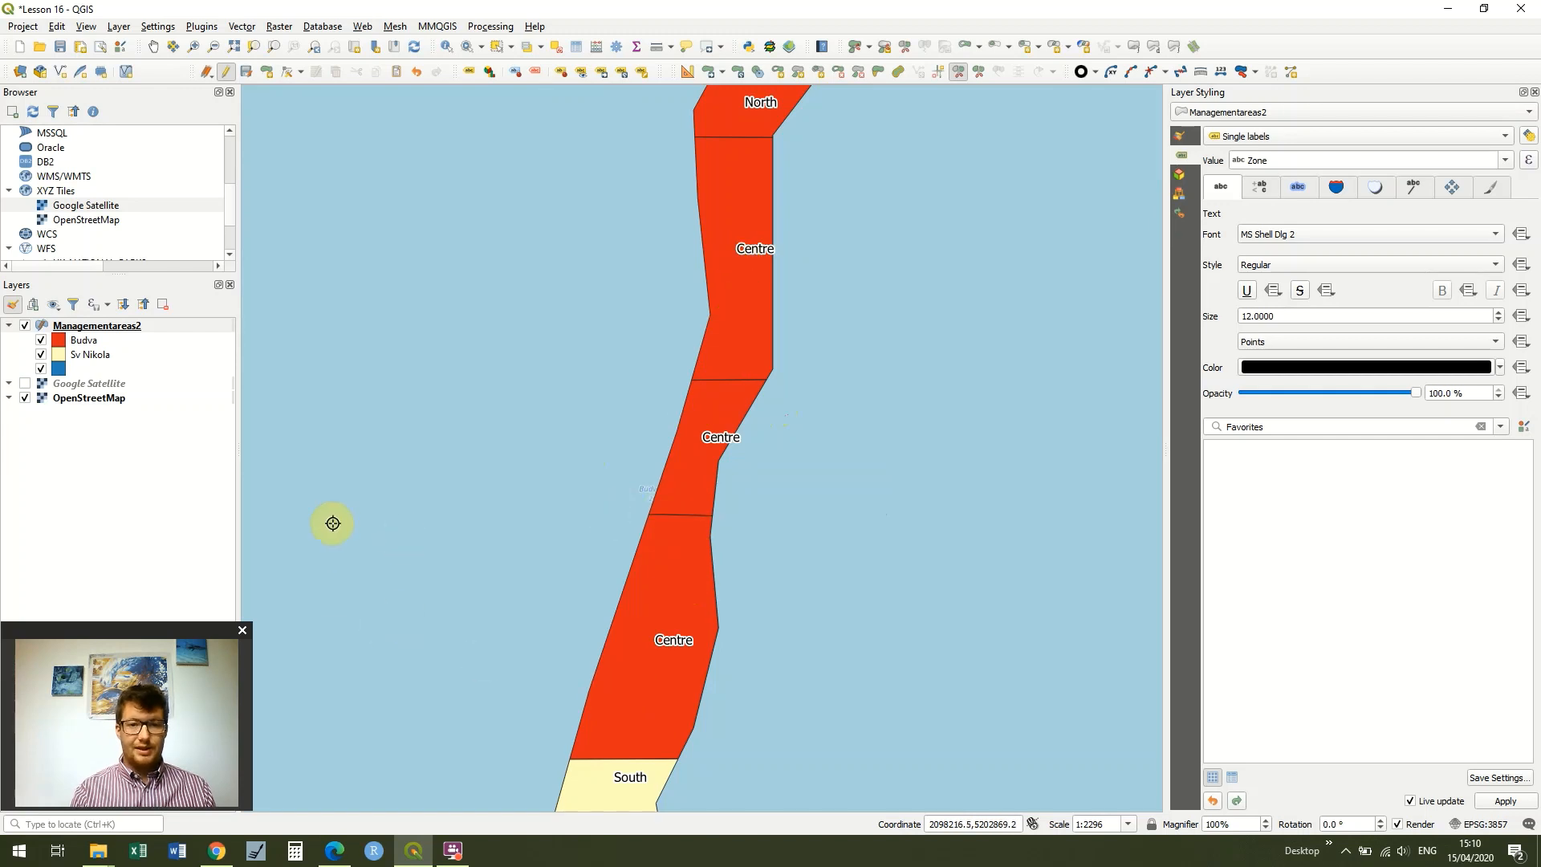
Zoom to the Managementareas2 layer and open its attribute table, placed so that the polygons stay visible
{"action": "left_click", "coordinate": [153, 327]}
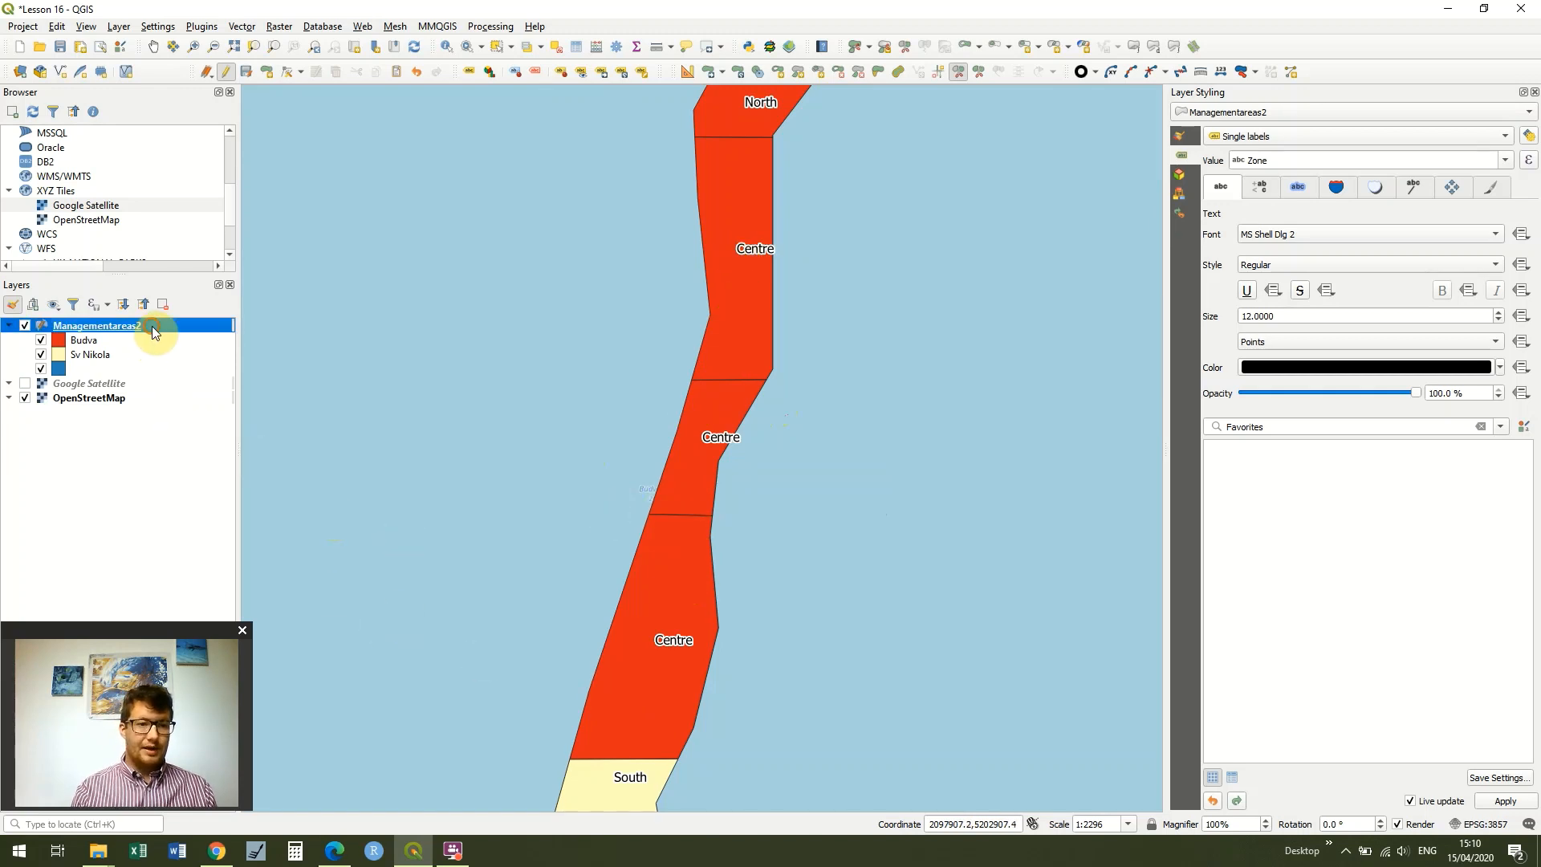
{"action": "key", "text": "ctrl+shift+z"}
{"action": "right_click", "coordinate": [155, 331]}
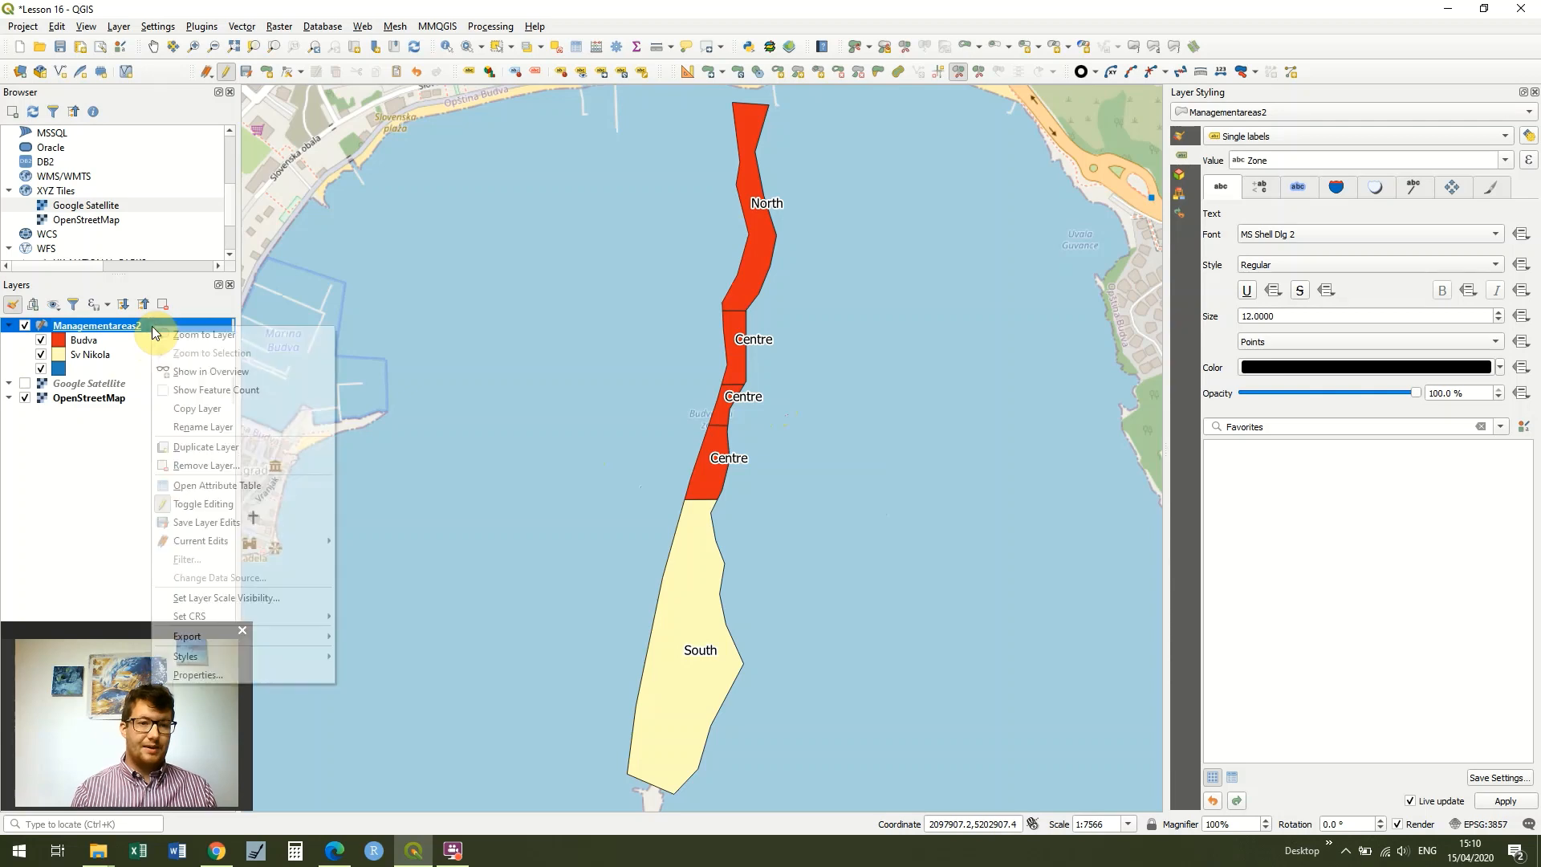
{"action": "left_click", "coordinate": [273, 485]}
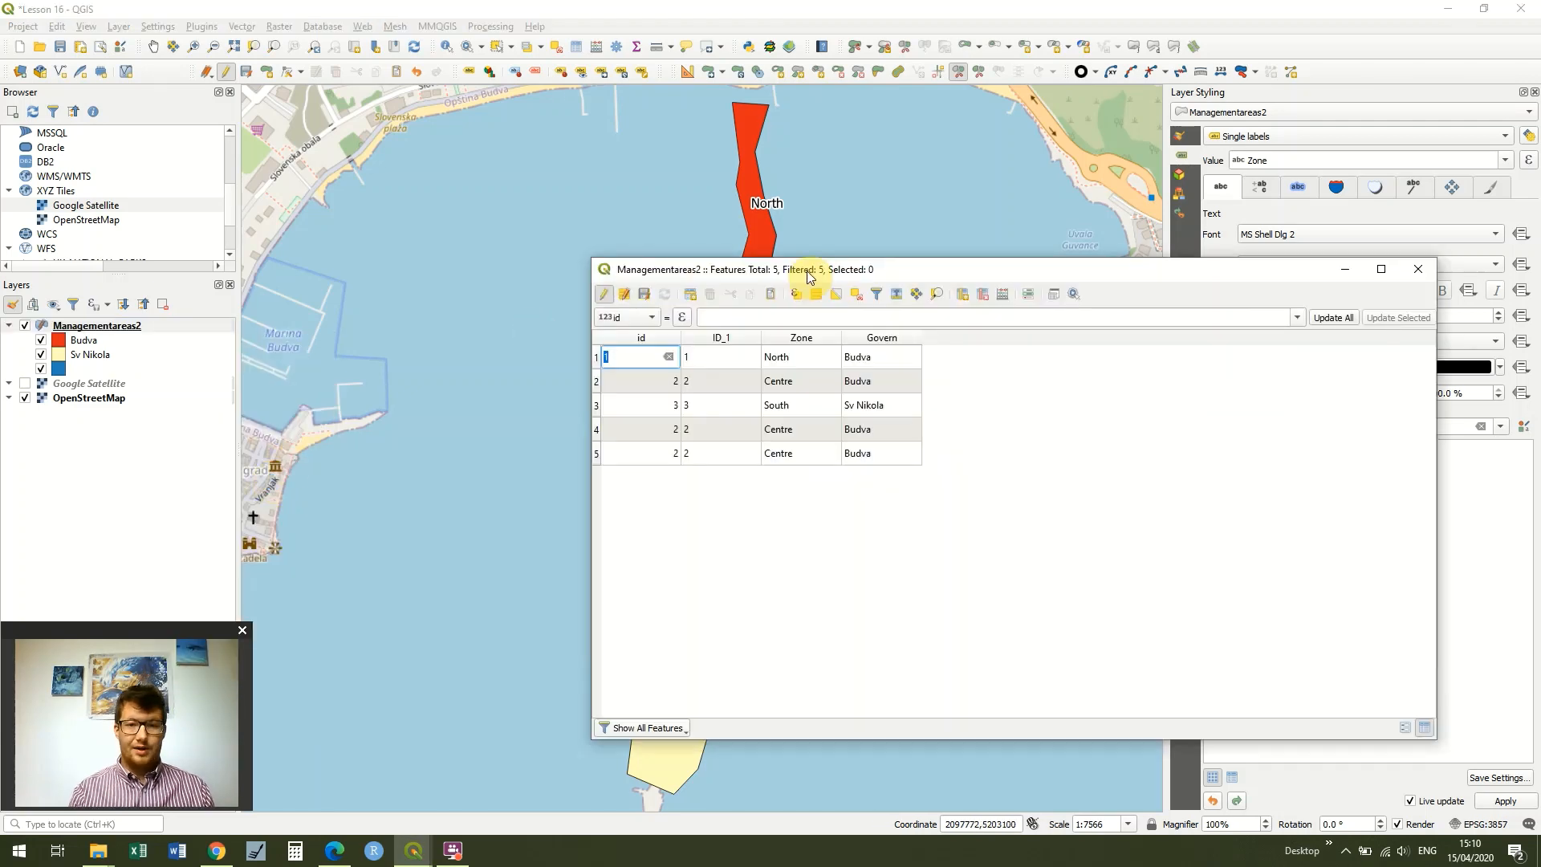
{"action": "left_click_drag", "start_coordinate": [810, 276], "coordinate": [1054, 158]}
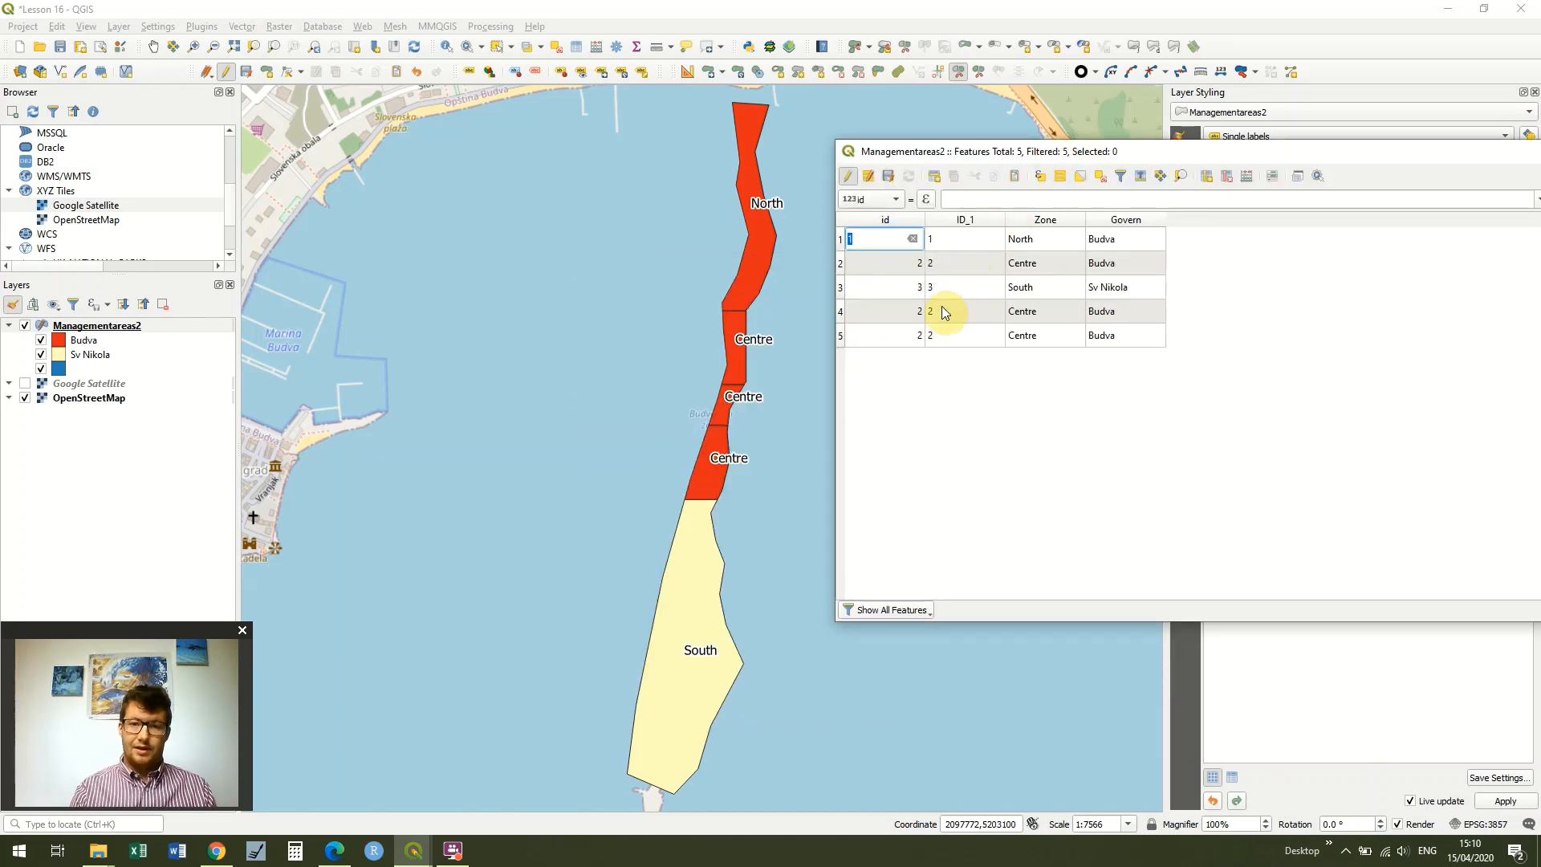
{"action": "left_click", "coordinate": [903, 389]}
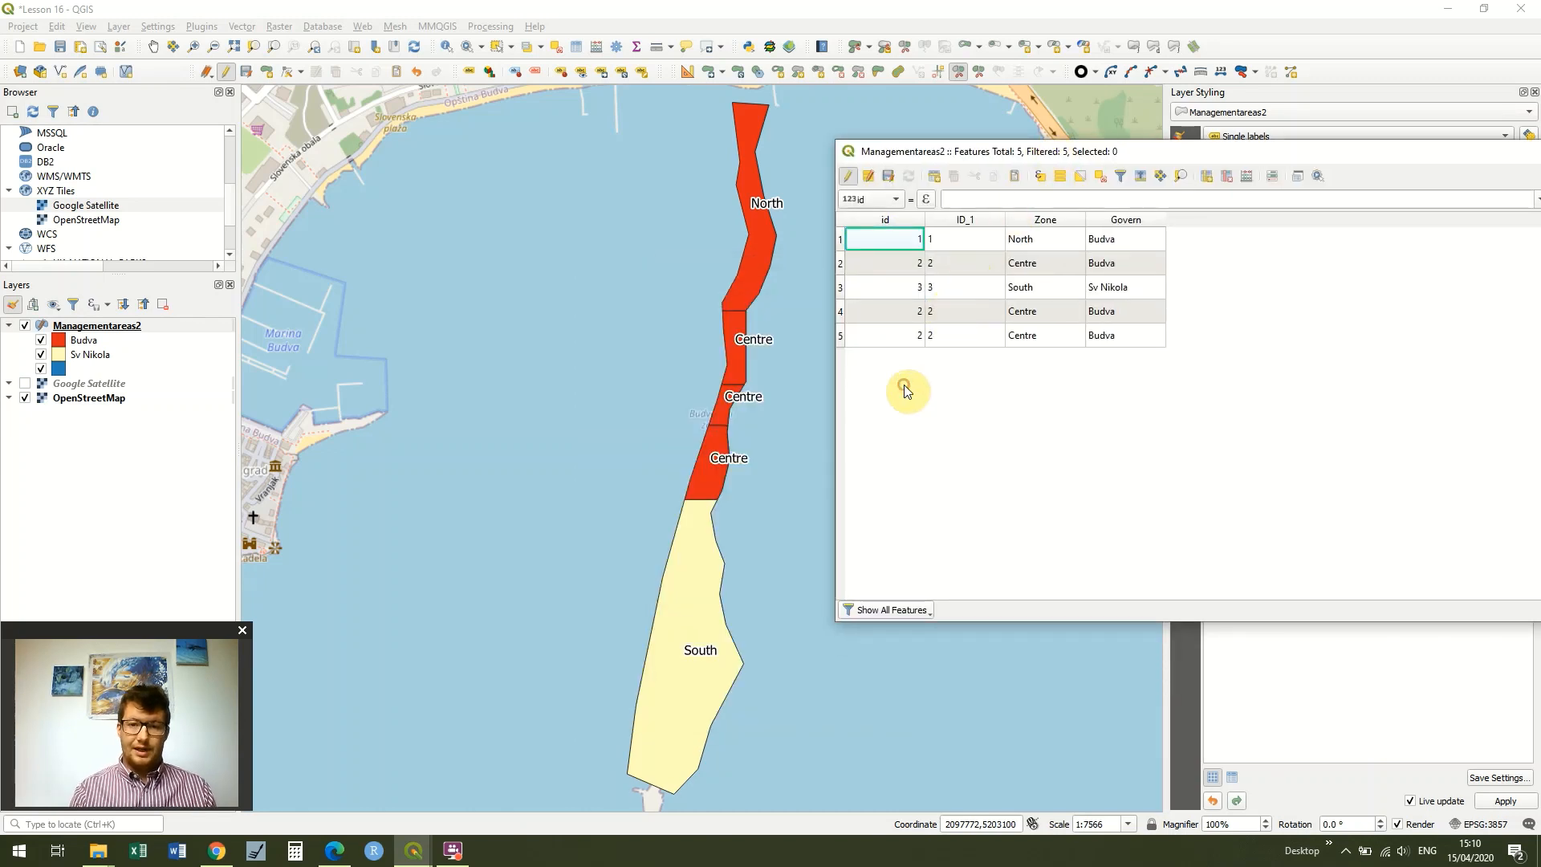
Identify the middle Centre piece by selecting table records one after another, and delete that feature
{"action": "left_click", "coordinate": [841, 288]}
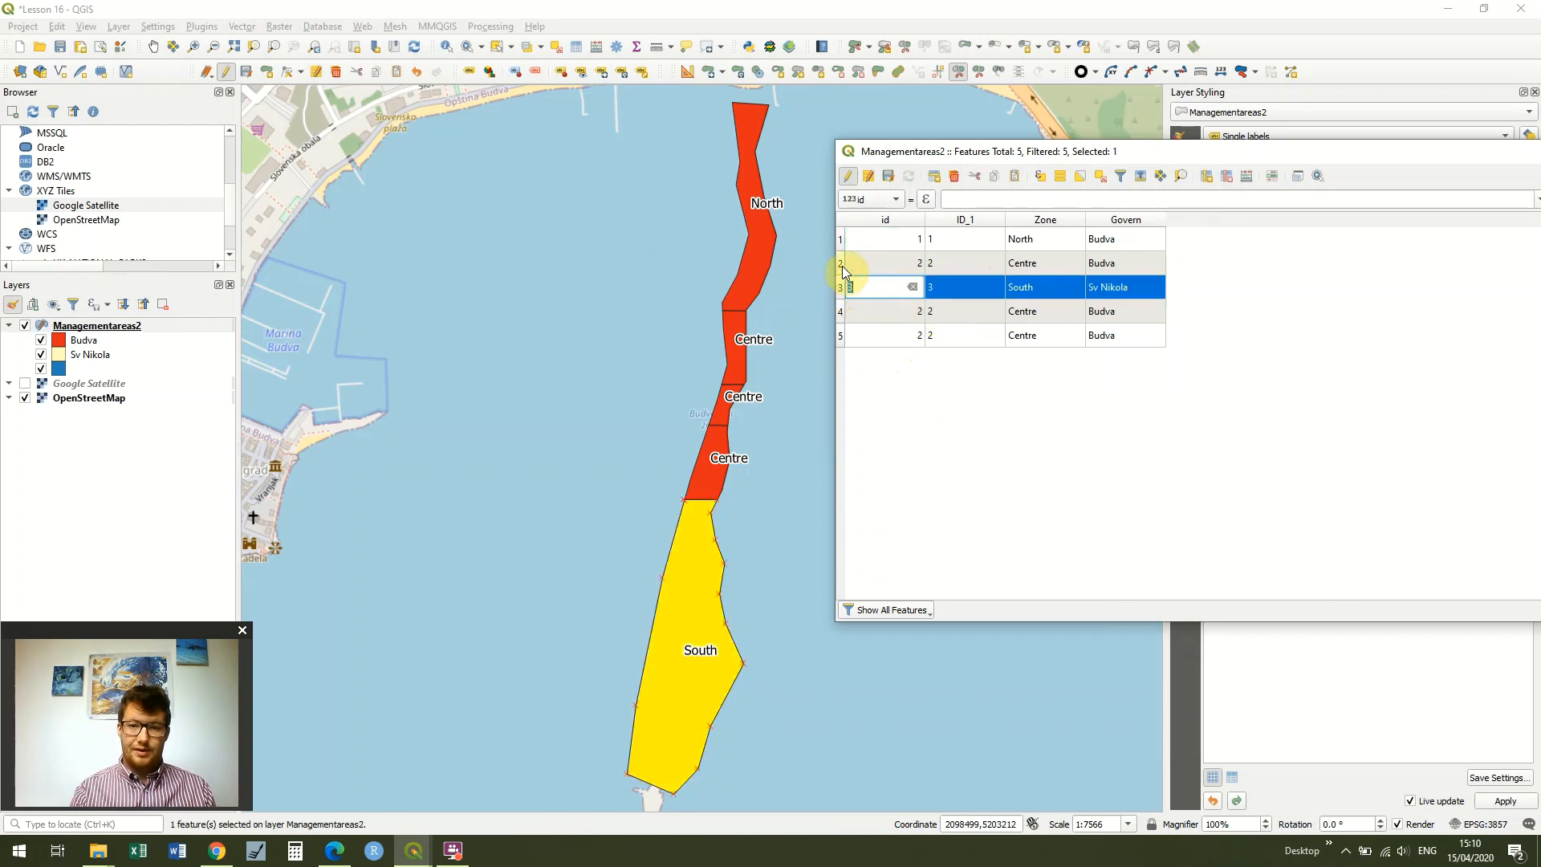
{"action": "left_click", "coordinate": [841, 311]}
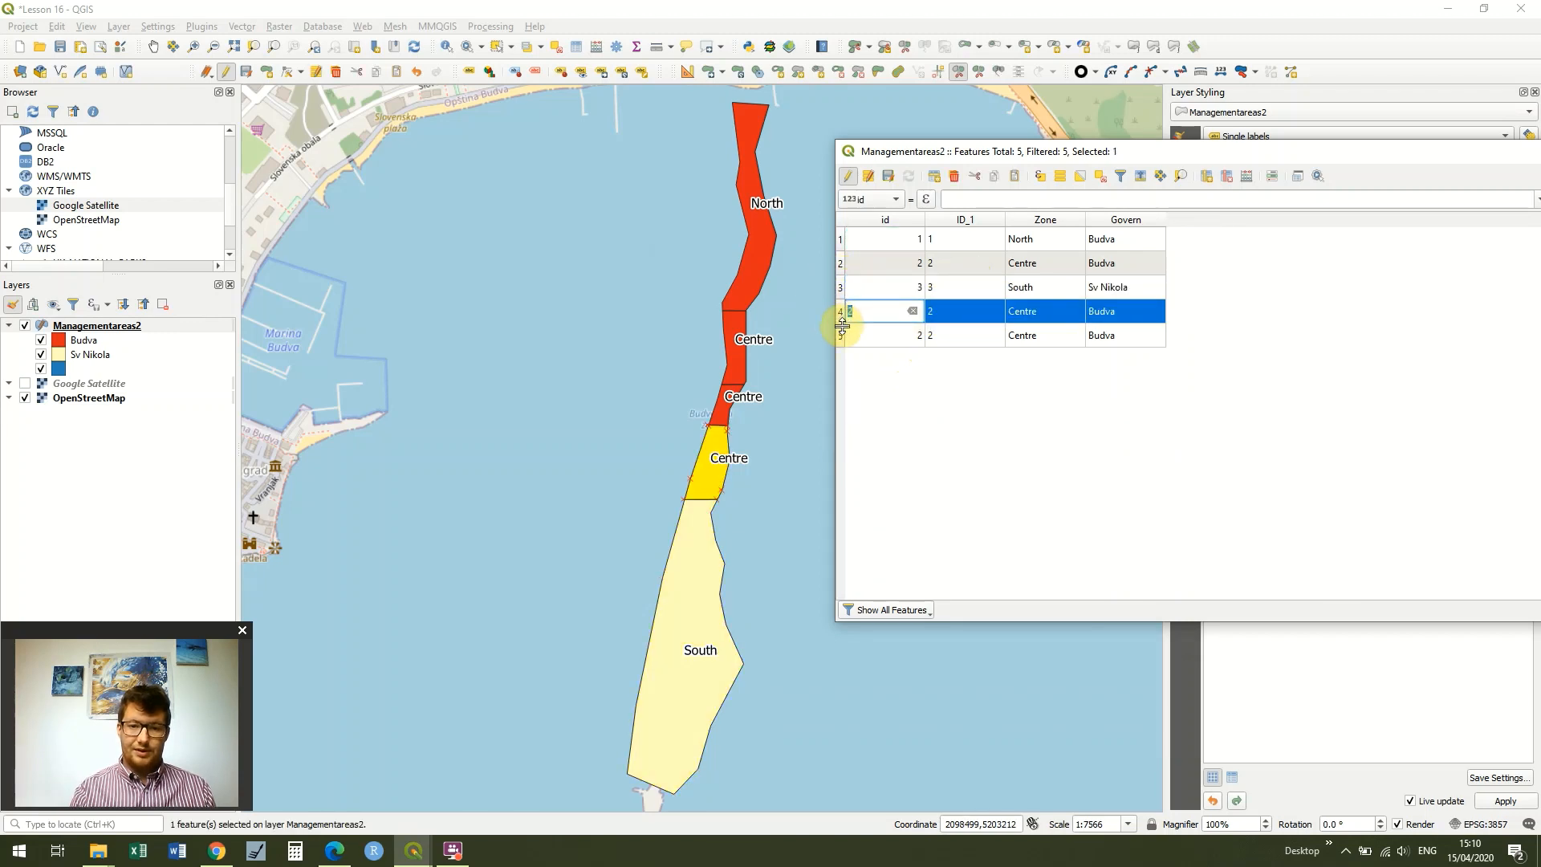
{"action": "left_click", "coordinate": [841, 335]}
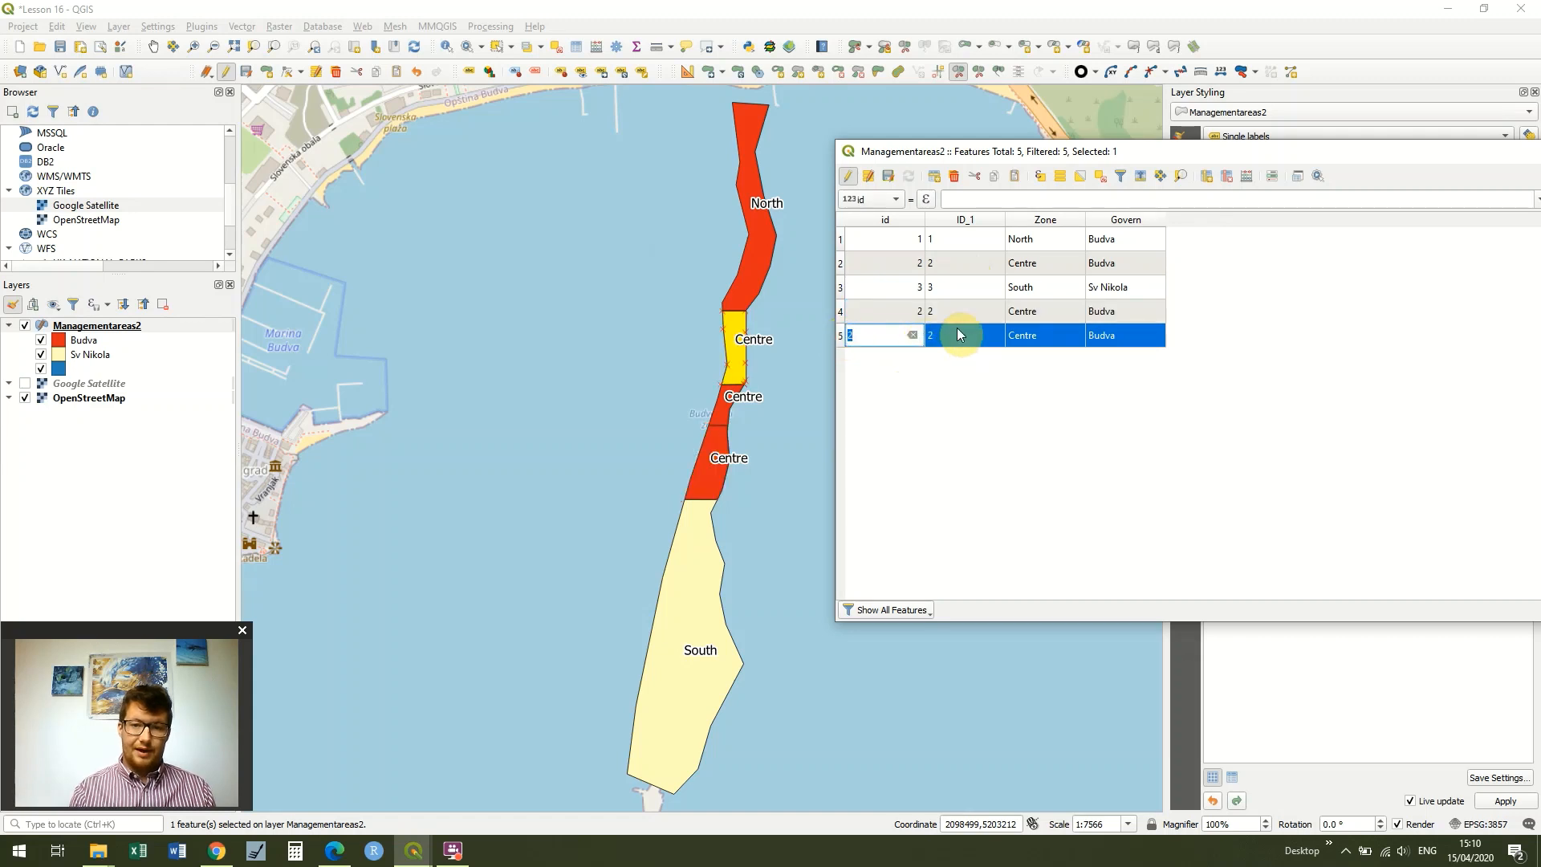
{"action": "left_click", "coordinate": [841, 267]}
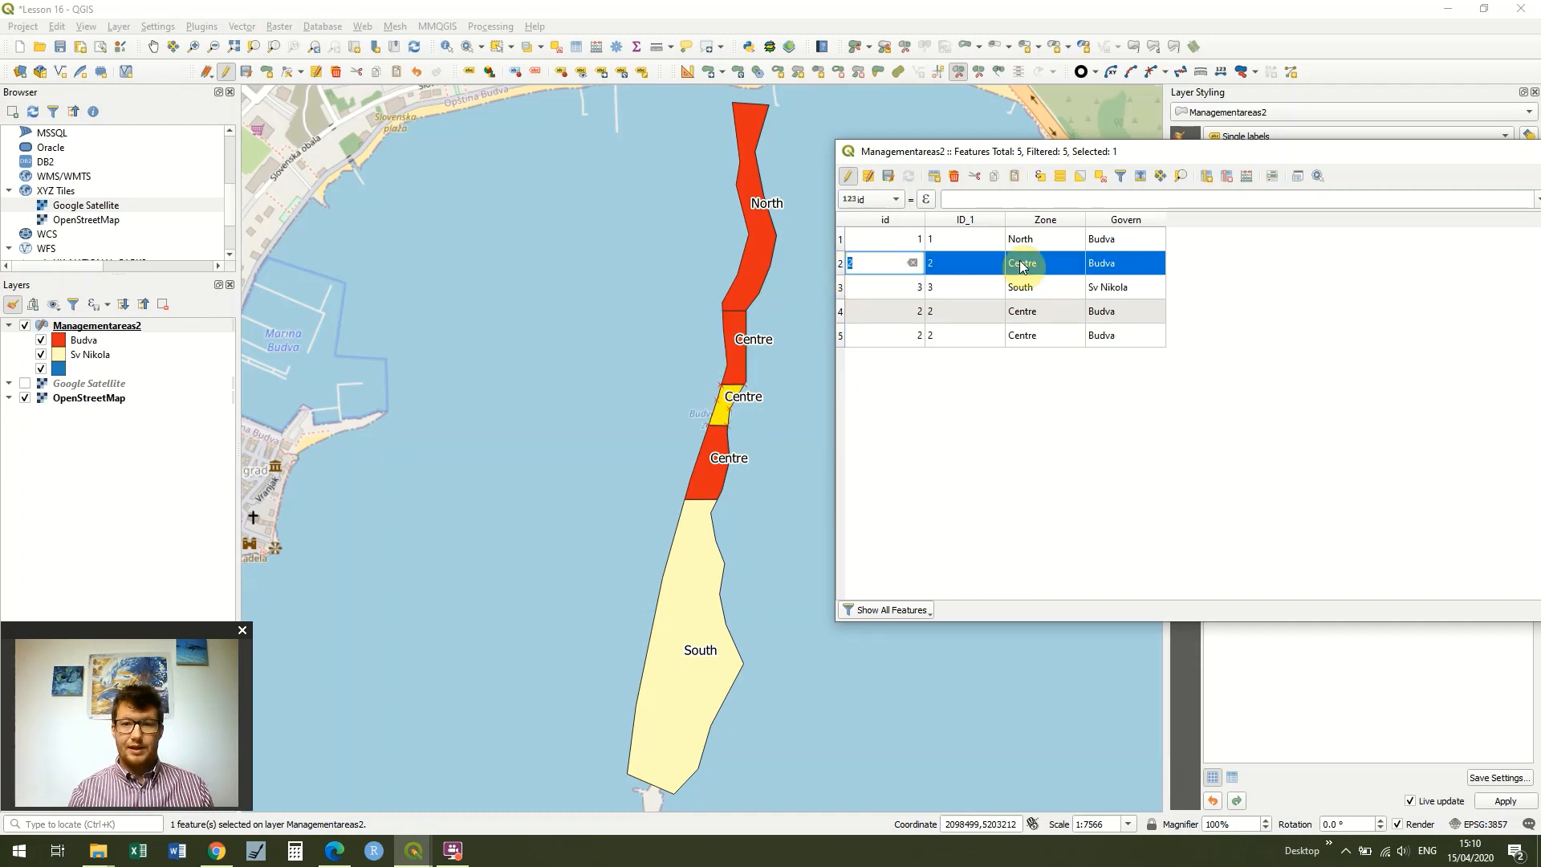
{"action": "left_click", "coordinate": [956, 178]}
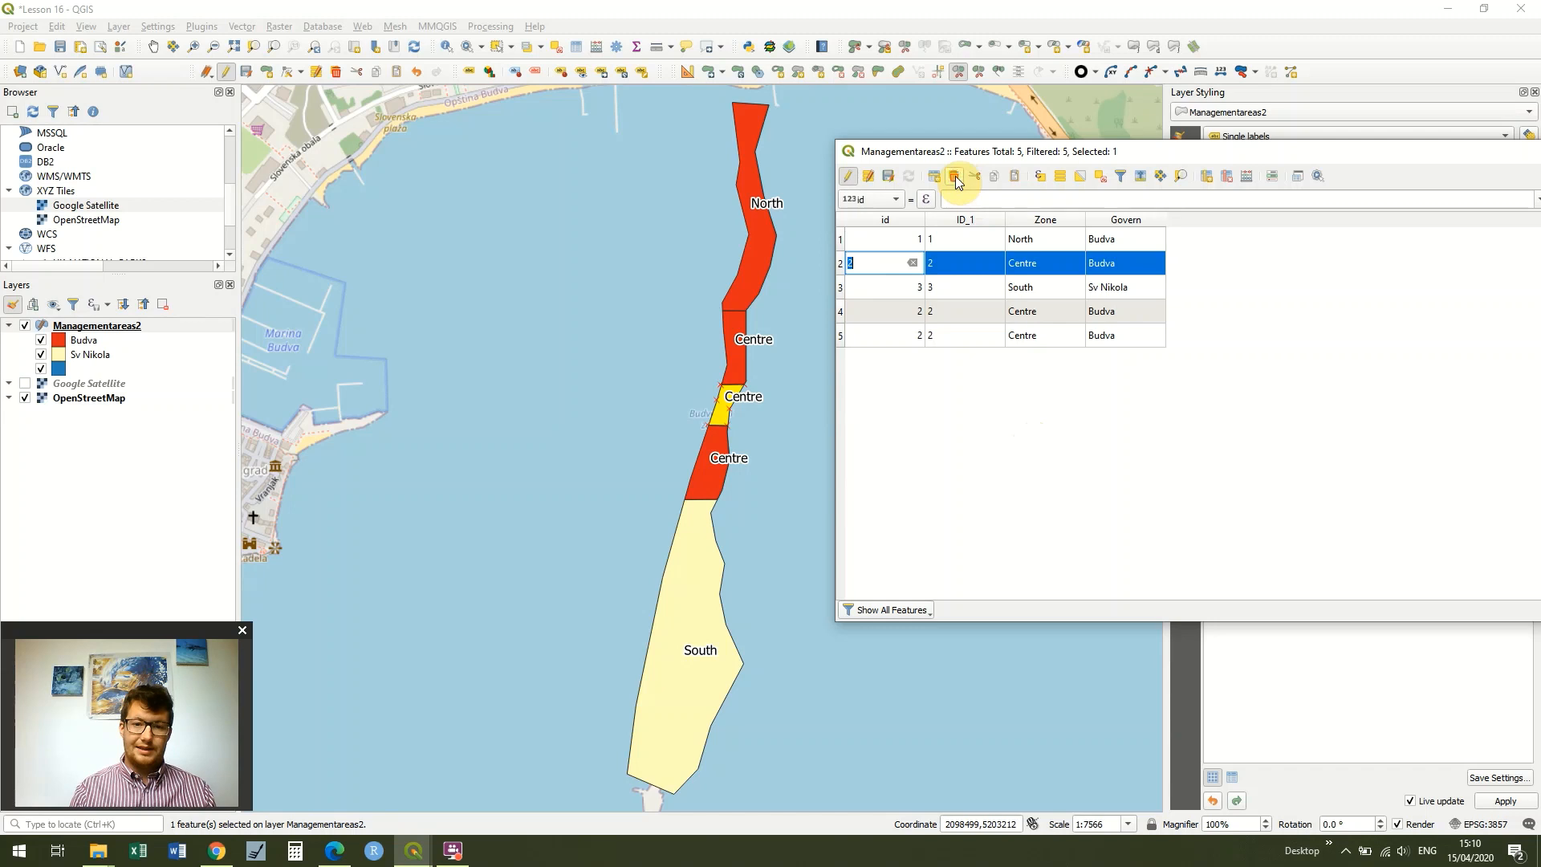
{"action": "left_click", "coordinate": [953, 179]}
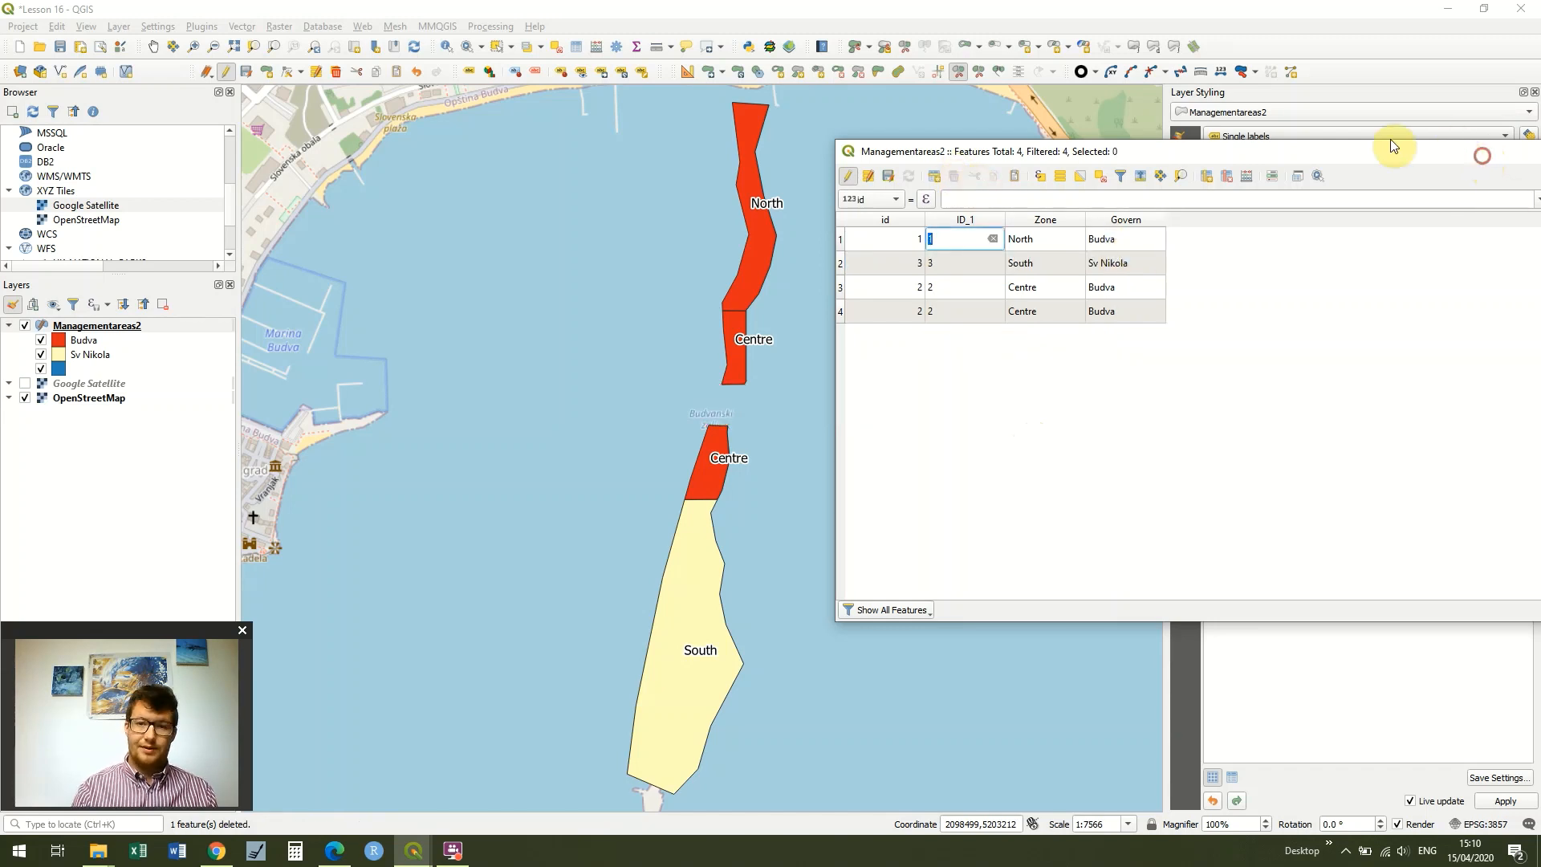
Close the attribute table, stop editing Managementareas2 and save the layer changes
{"action": "left_click_drag", "start_coordinate": [1393, 146], "coordinate": [1410, 135]}
{"action": "right_click", "coordinate": [1206, 133]}
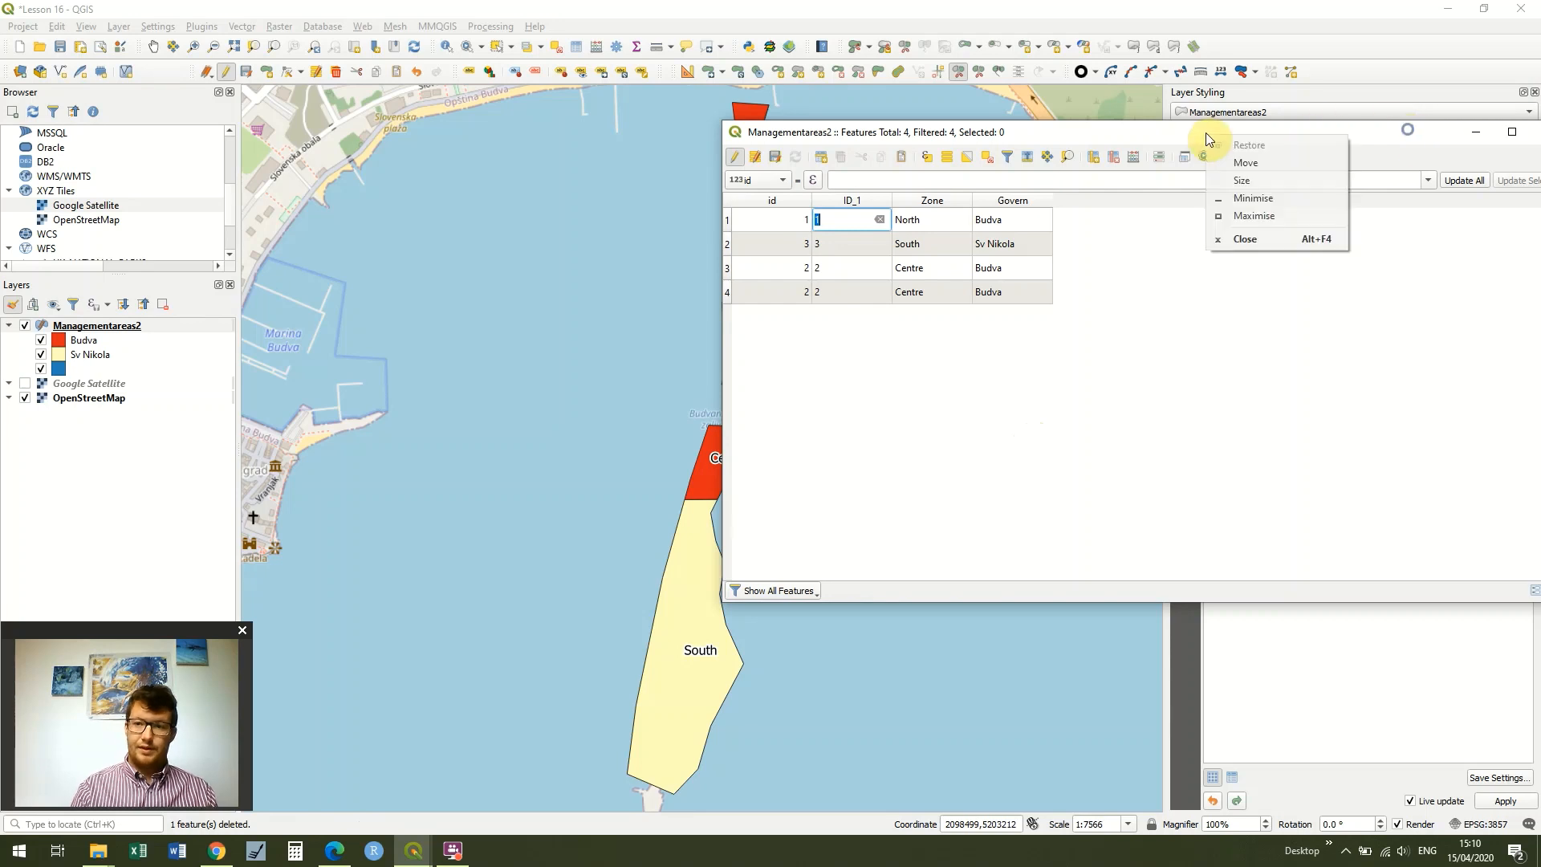
{"action": "left_click", "coordinate": [876, 134]}
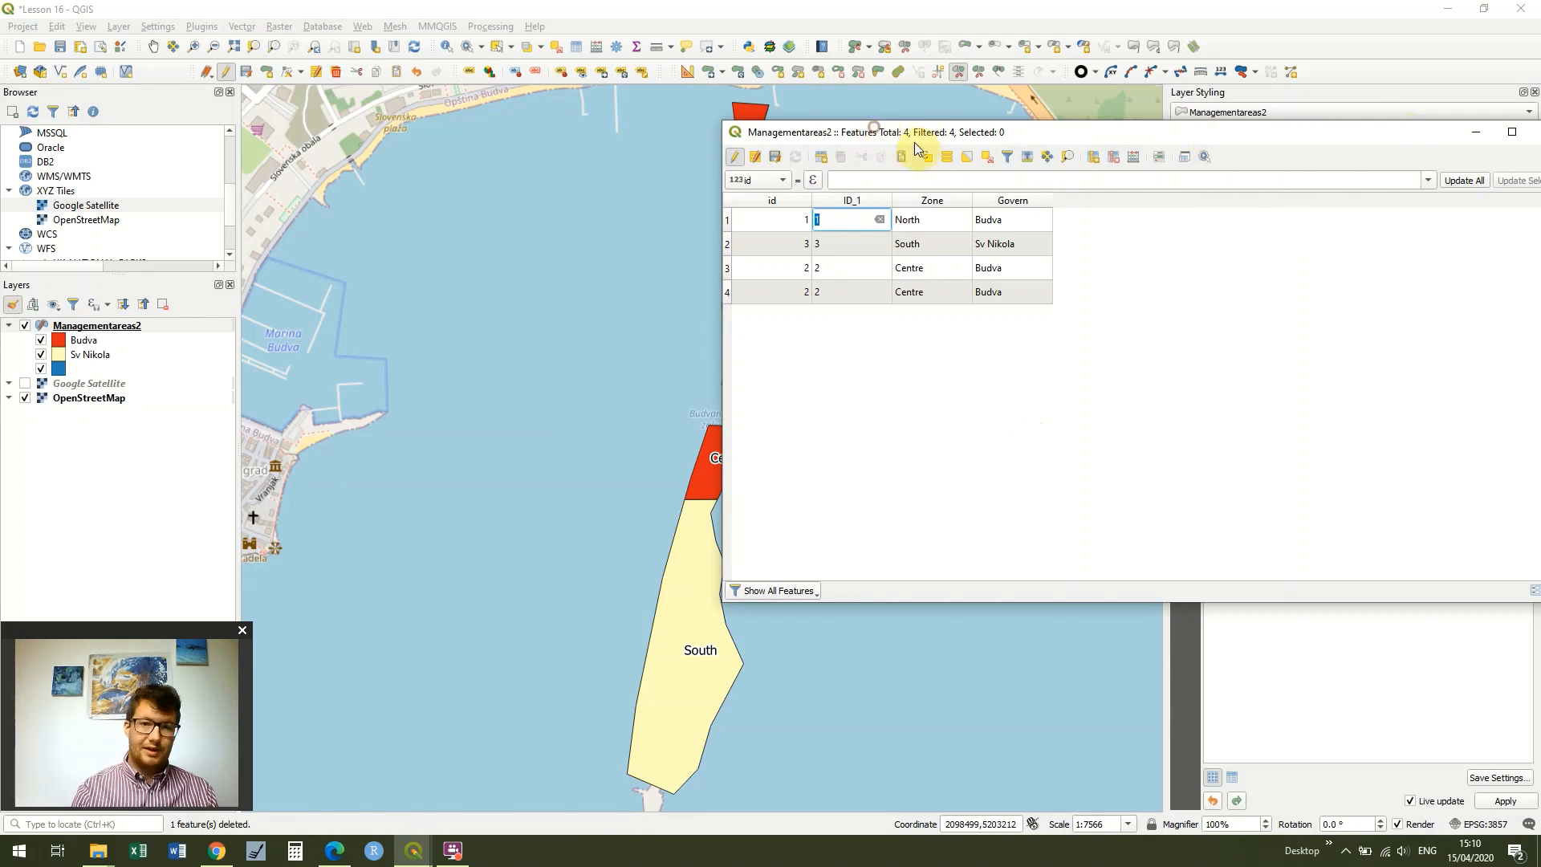
{"action": "left_click_drag", "start_coordinate": [1367, 137], "coordinate": [1185, 201]}
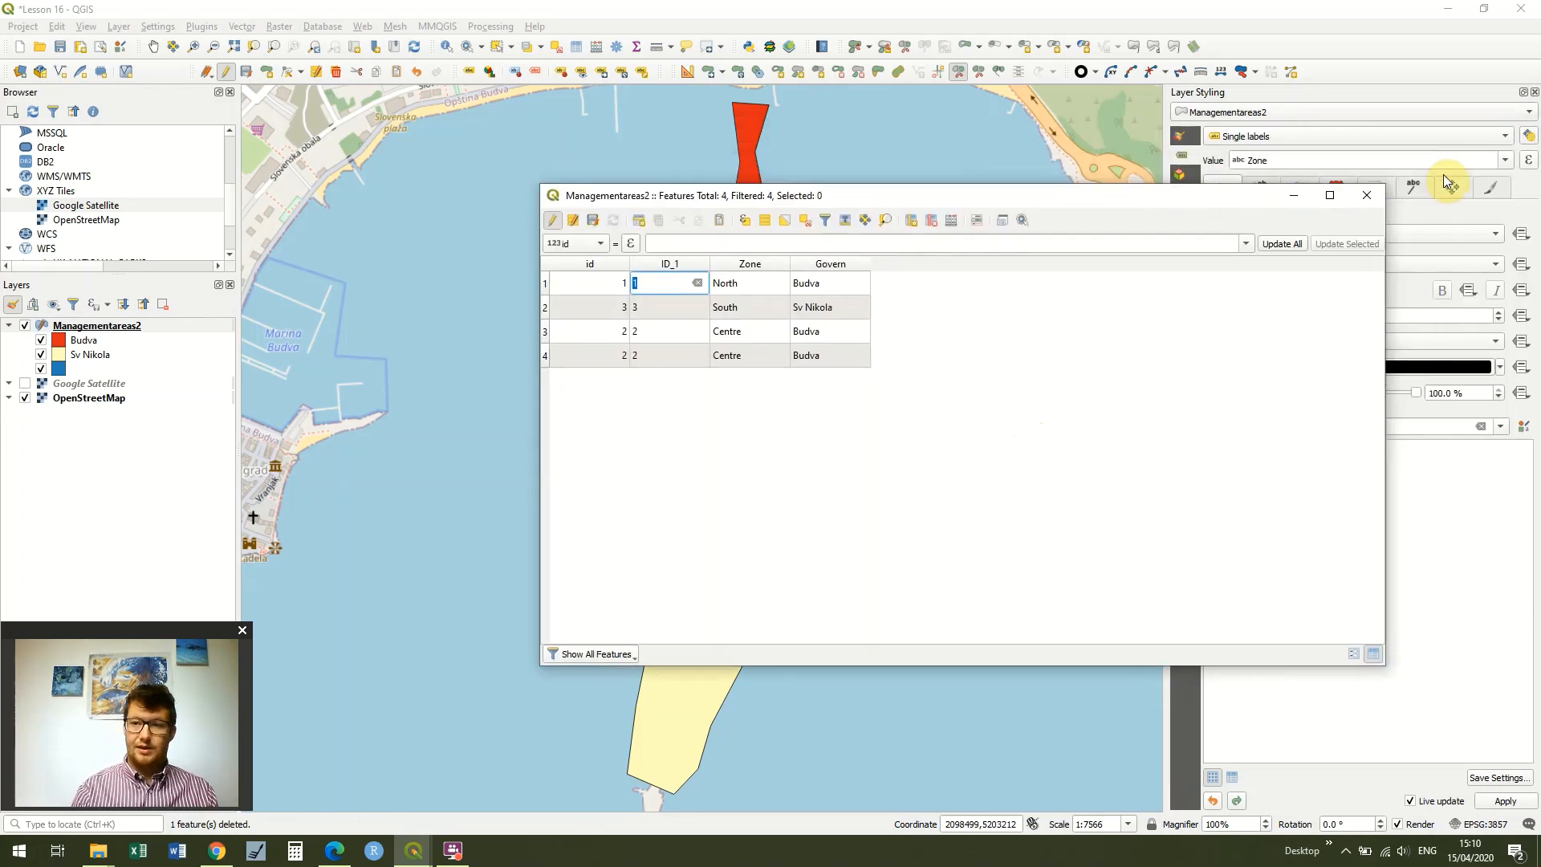
{"action": "left_click", "coordinate": [1376, 199]}
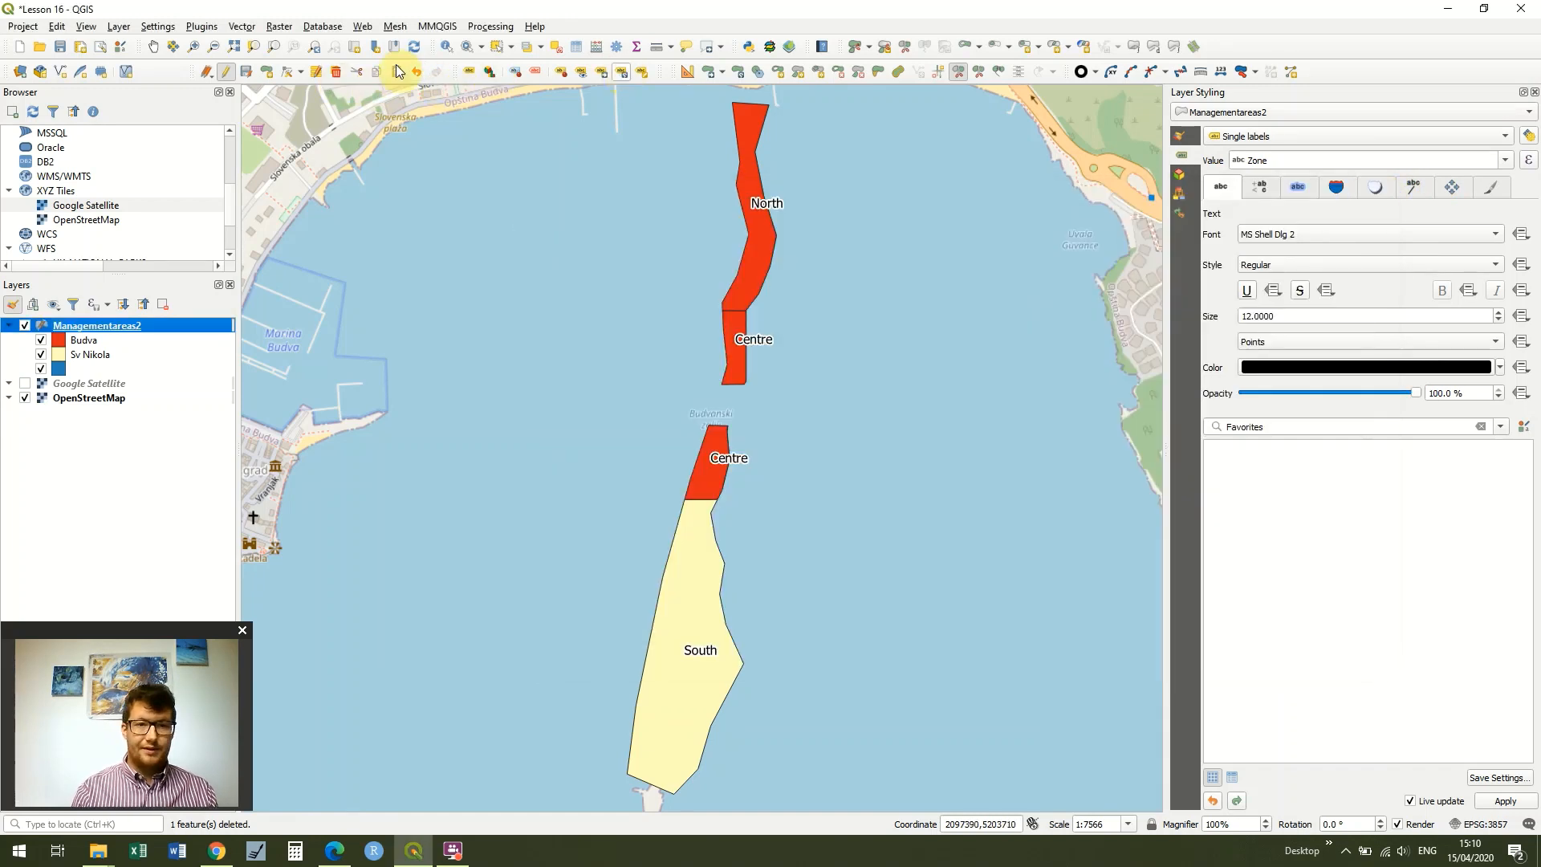
{"action": "left_click", "coordinate": [227, 74]}
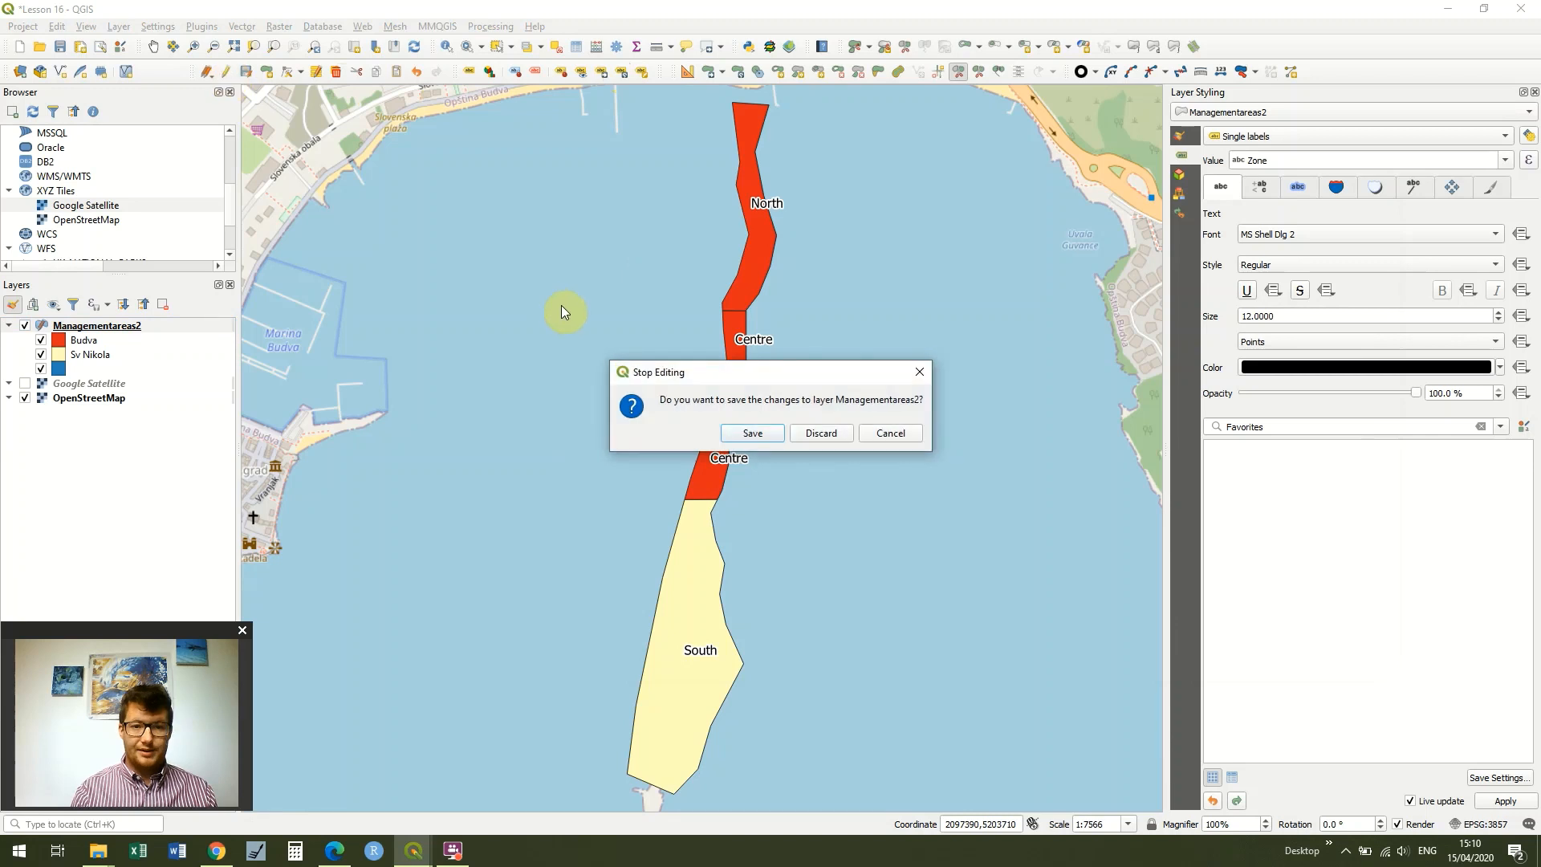
{"action": "left_click", "coordinate": [755, 433]}
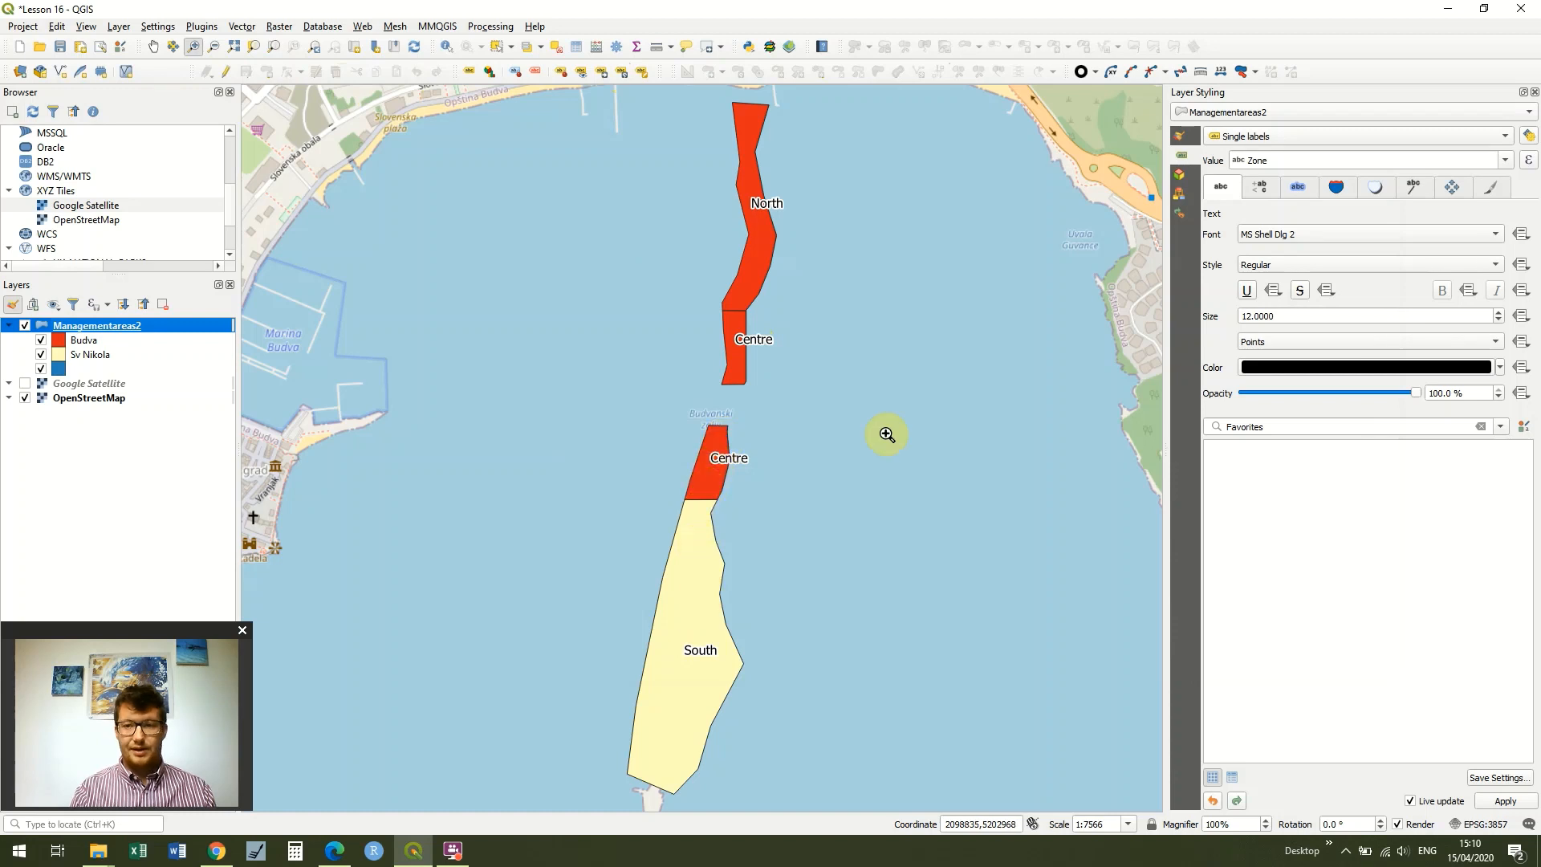
Switch the polygon labels to the Govern field
{"action": "left_click", "coordinate": [1510, 166]}
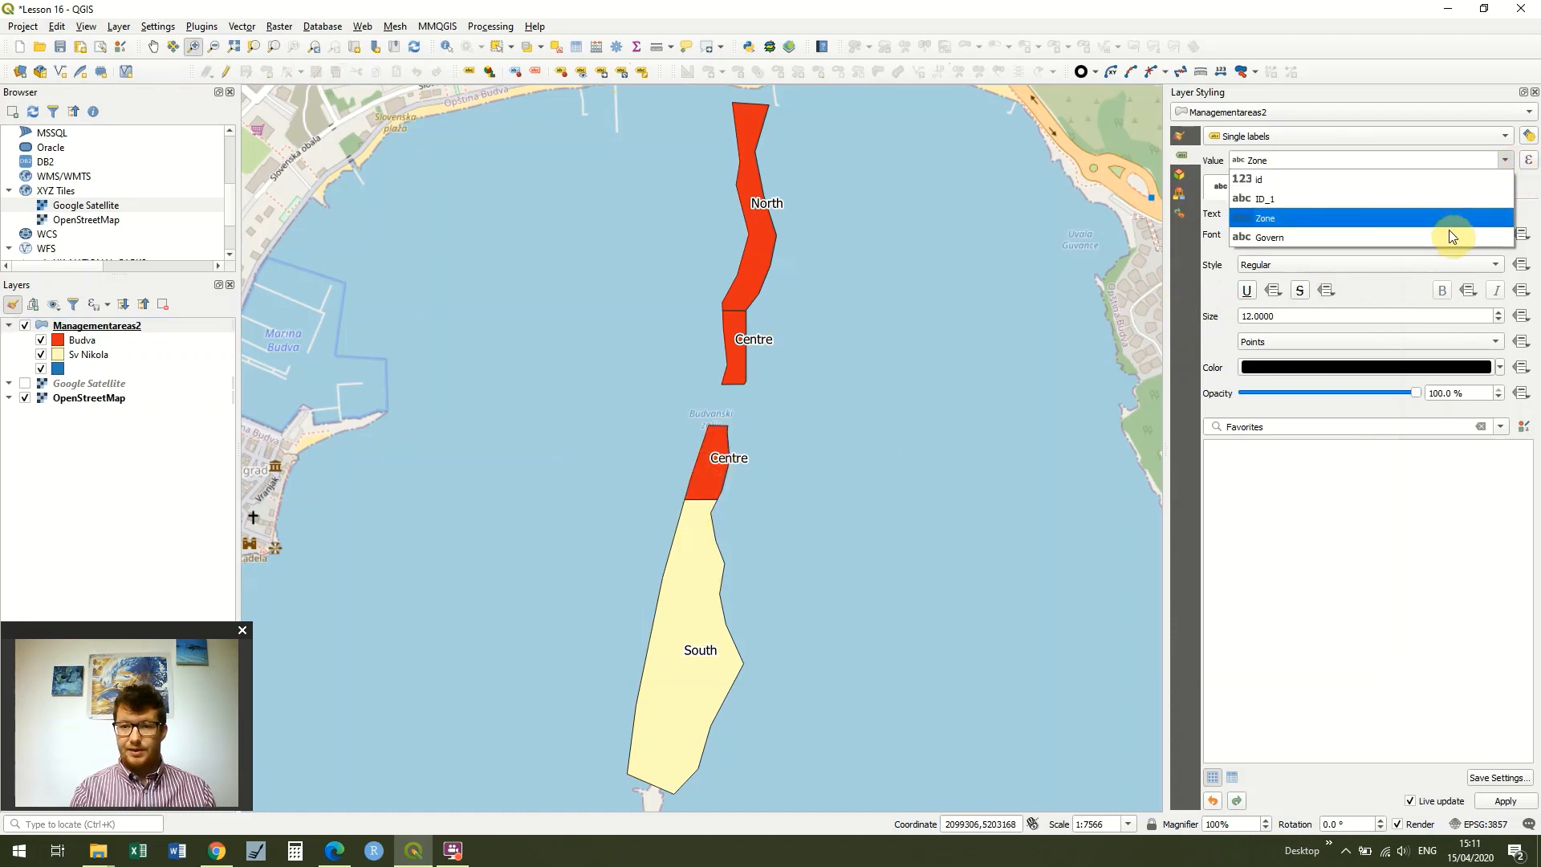
{"action": "left_click", "coordinate": [1448, 230]}
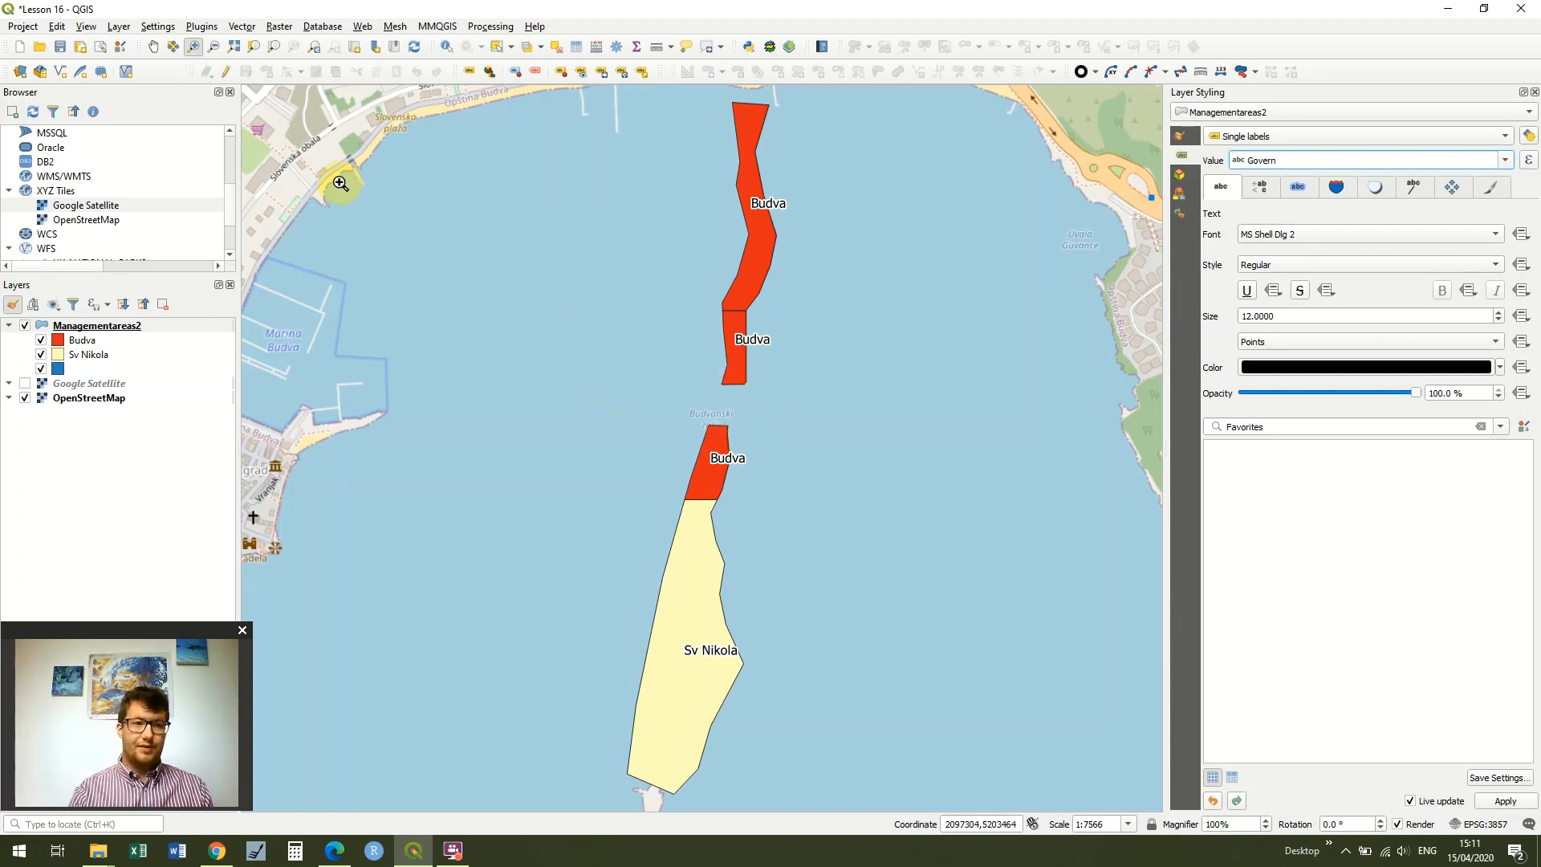
Enable snapping and topological editing in the project snapping settings, and close the dialog
{"action": "left_click", "coordinate": [29, 27]}
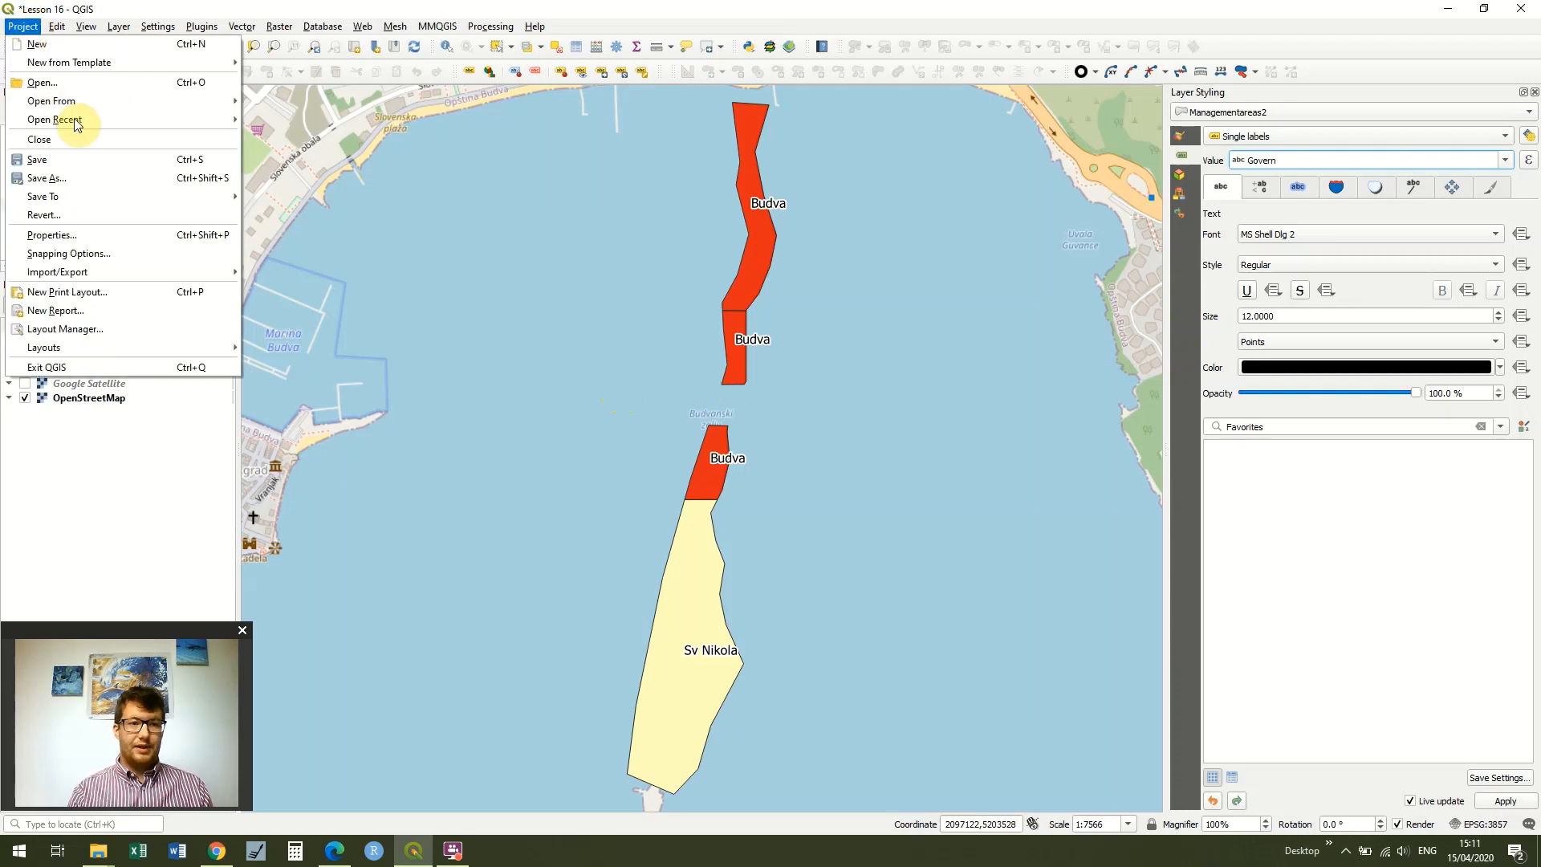
{"action": "left_click", "coordinate": [125, 253]}
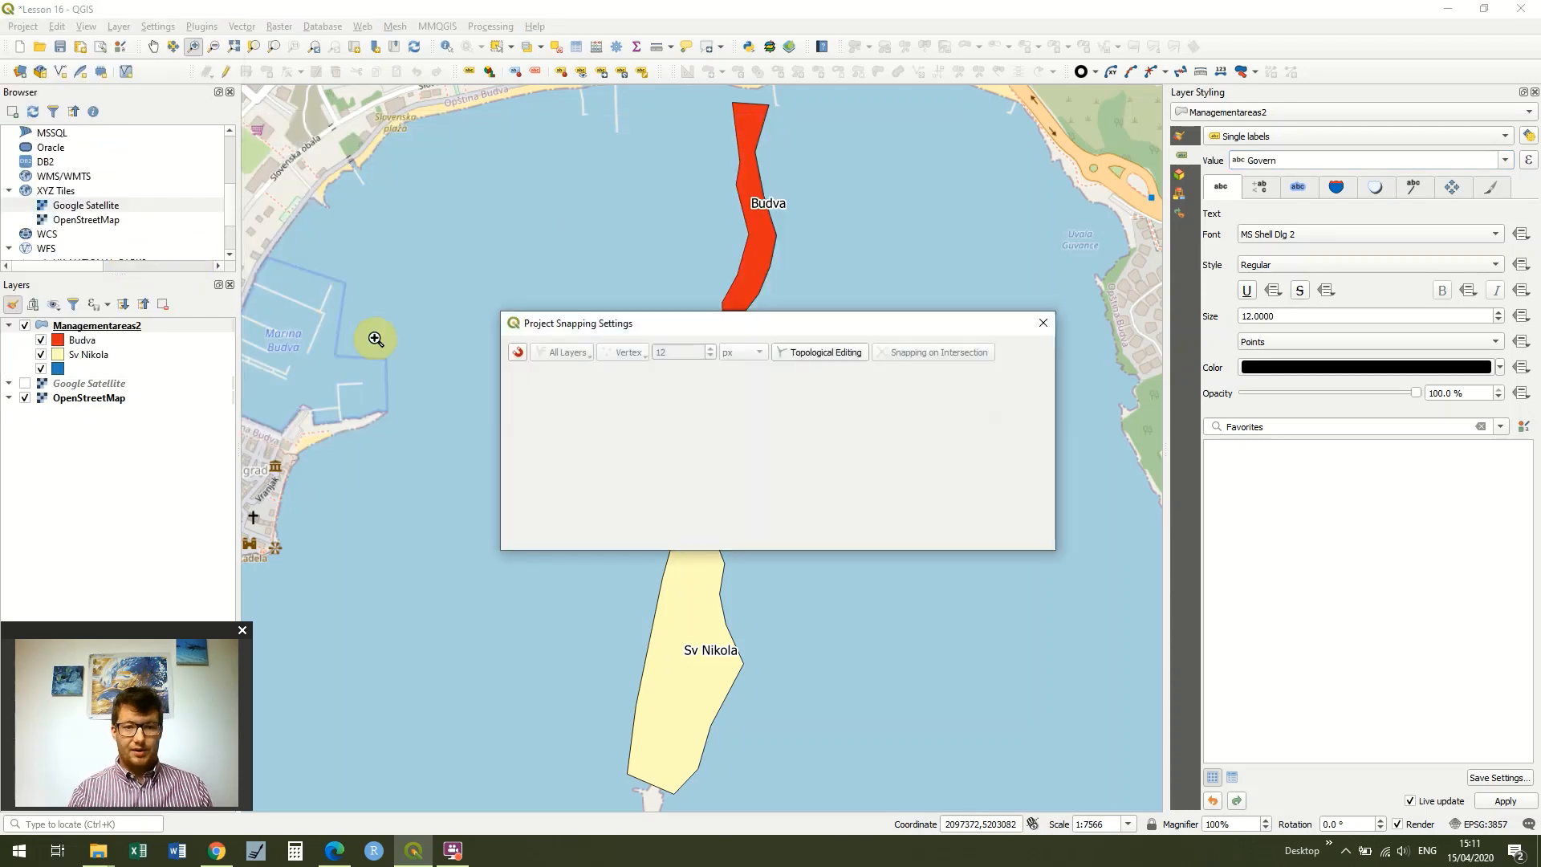
{"action": "left_click", "coordinate": [520, 352]}
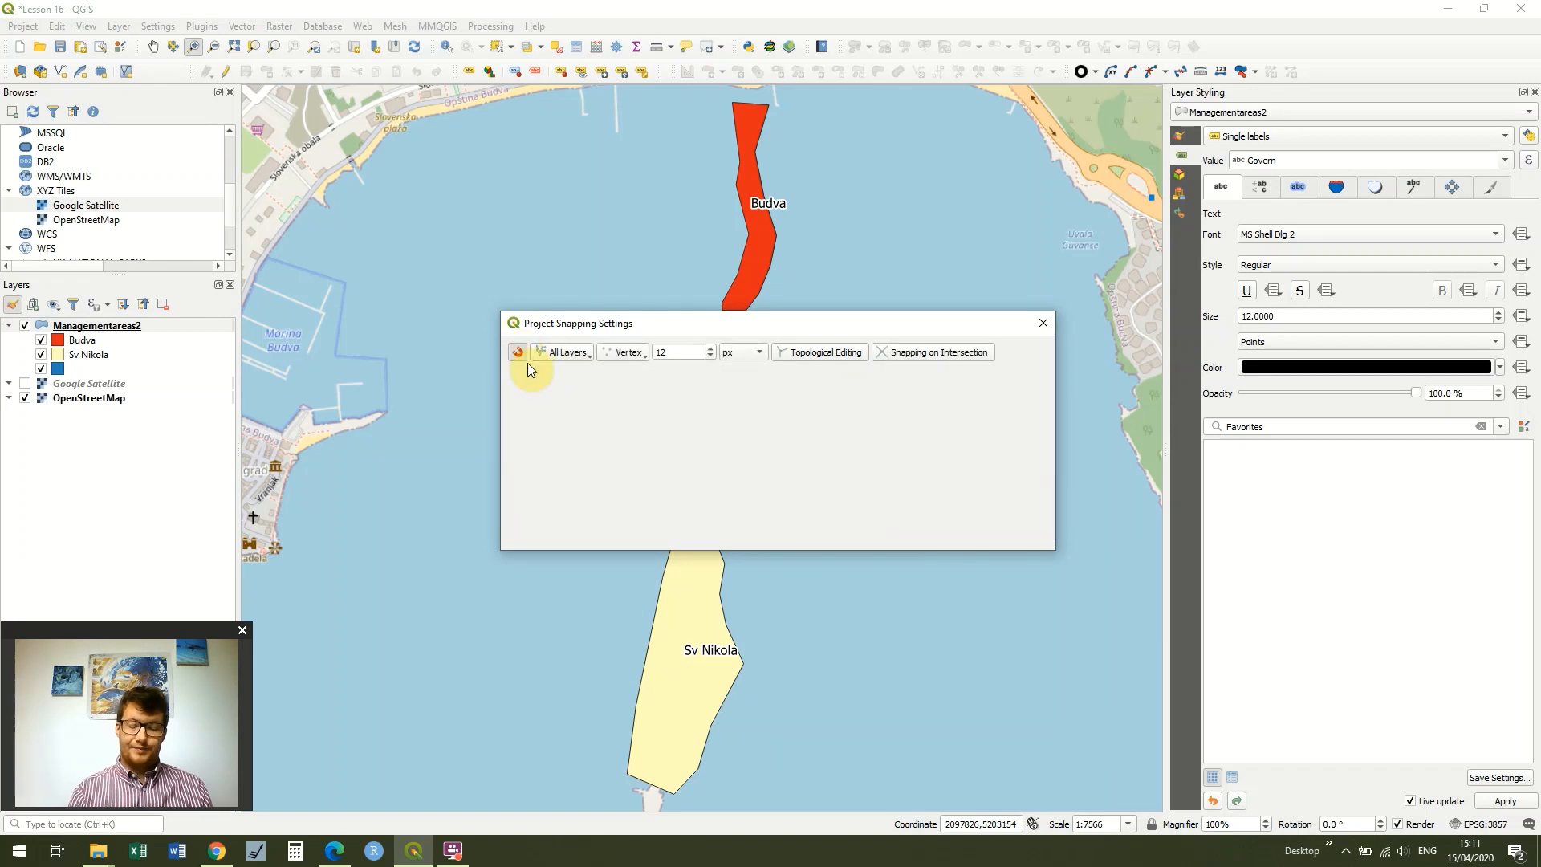
{"action": "left_click", "coordinate": [854, 354]}
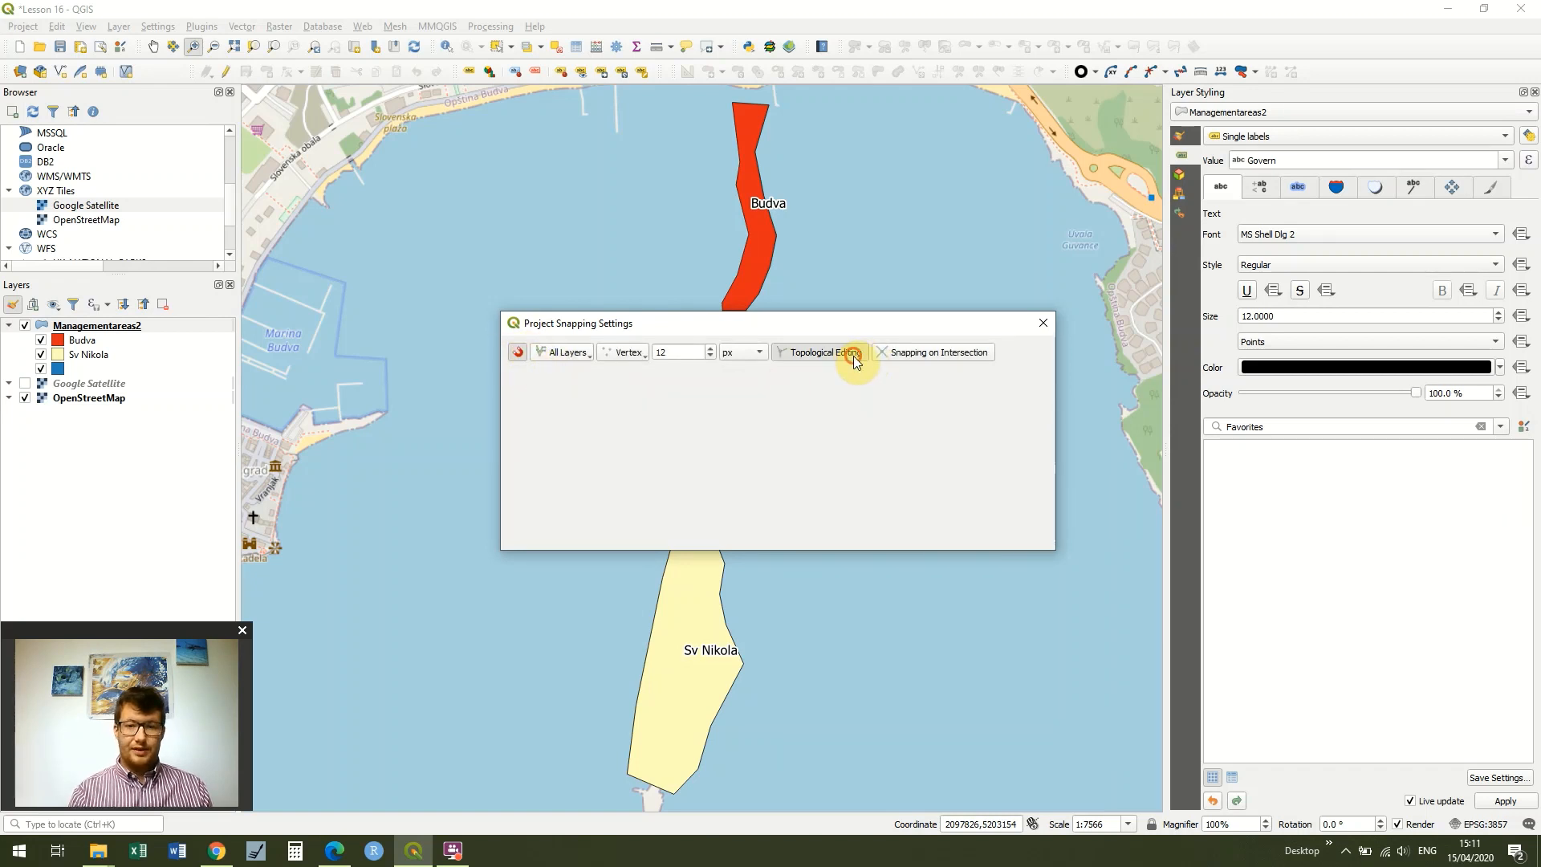
{"action": "left_click", "coordinate": [1042, 323]}
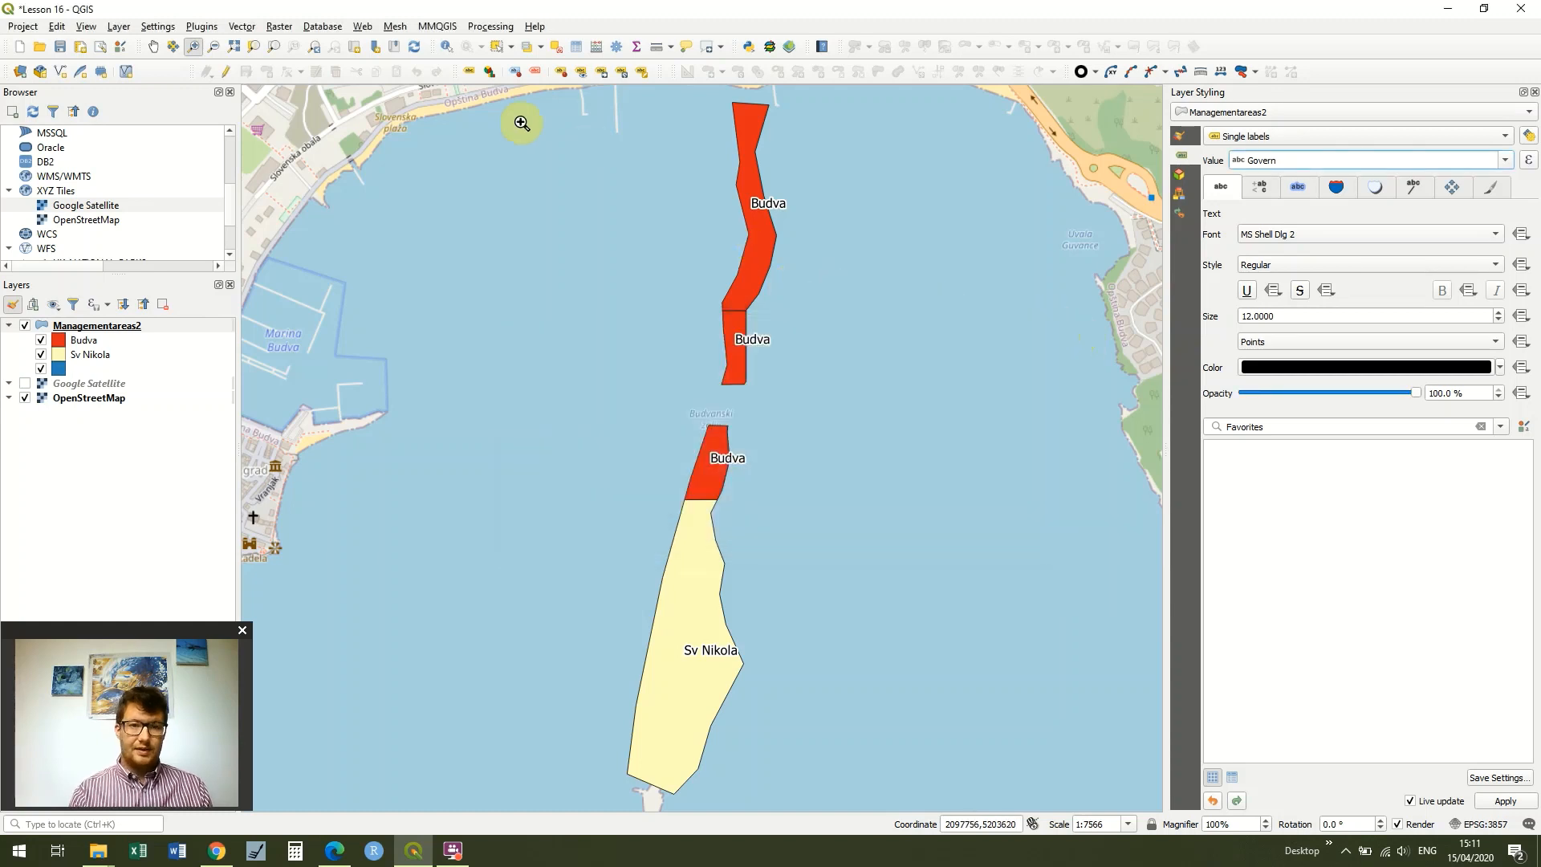
In Managementareas2, close the gap between the two Centre pieces by adding two vertices to the upper piece and snapping them to the lower piece's upper corners
{"action": "left_click", "coordinate": [176, 322]}
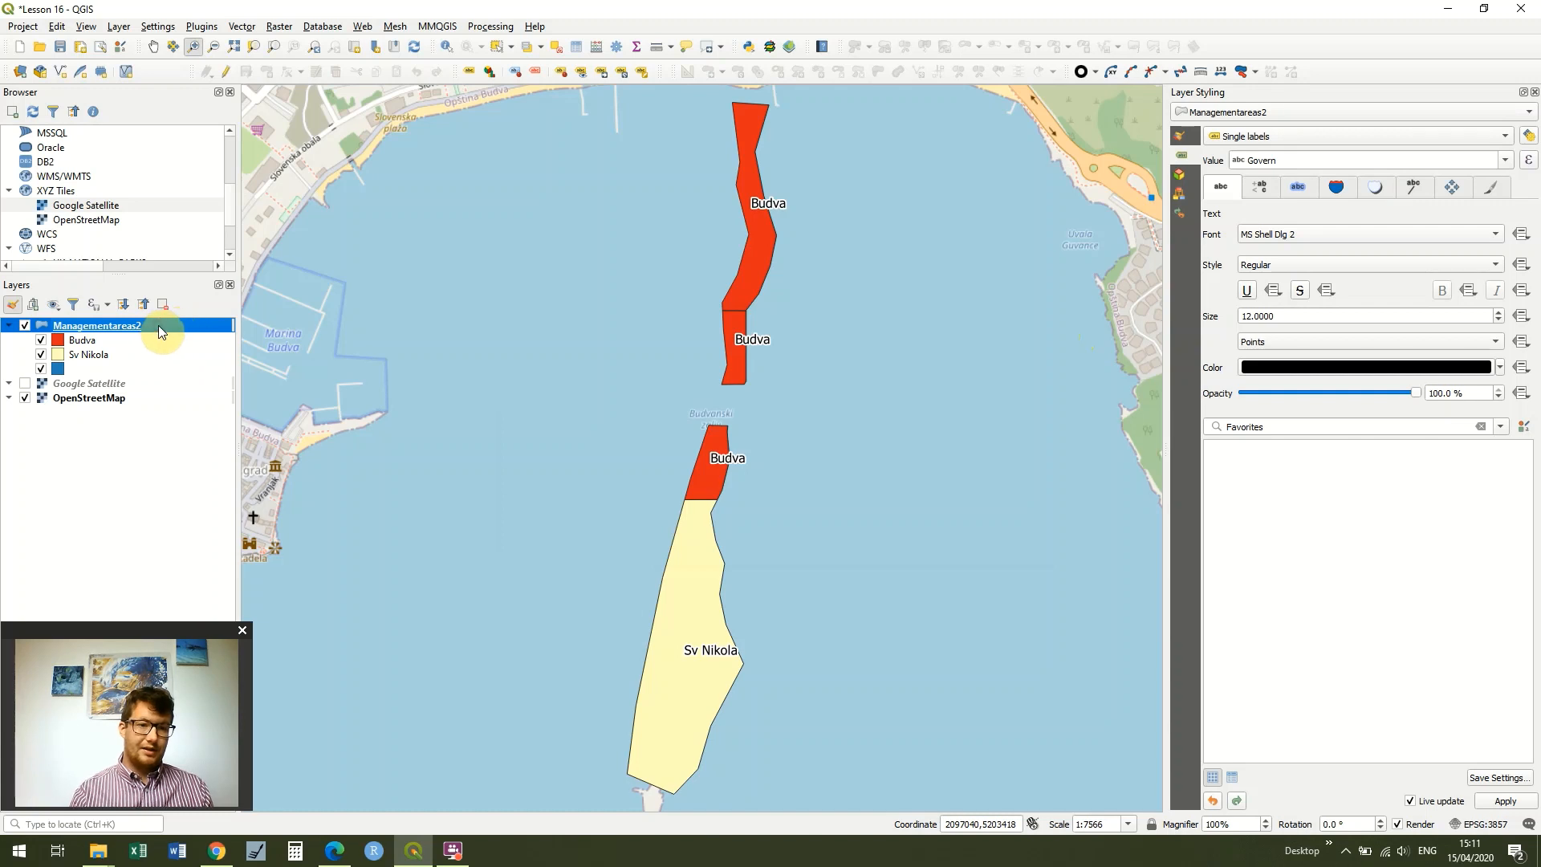
{"action": "right_click", "coordinate": [160, 331]}
{"action": "left_click", "coordinate": [227, 497]}
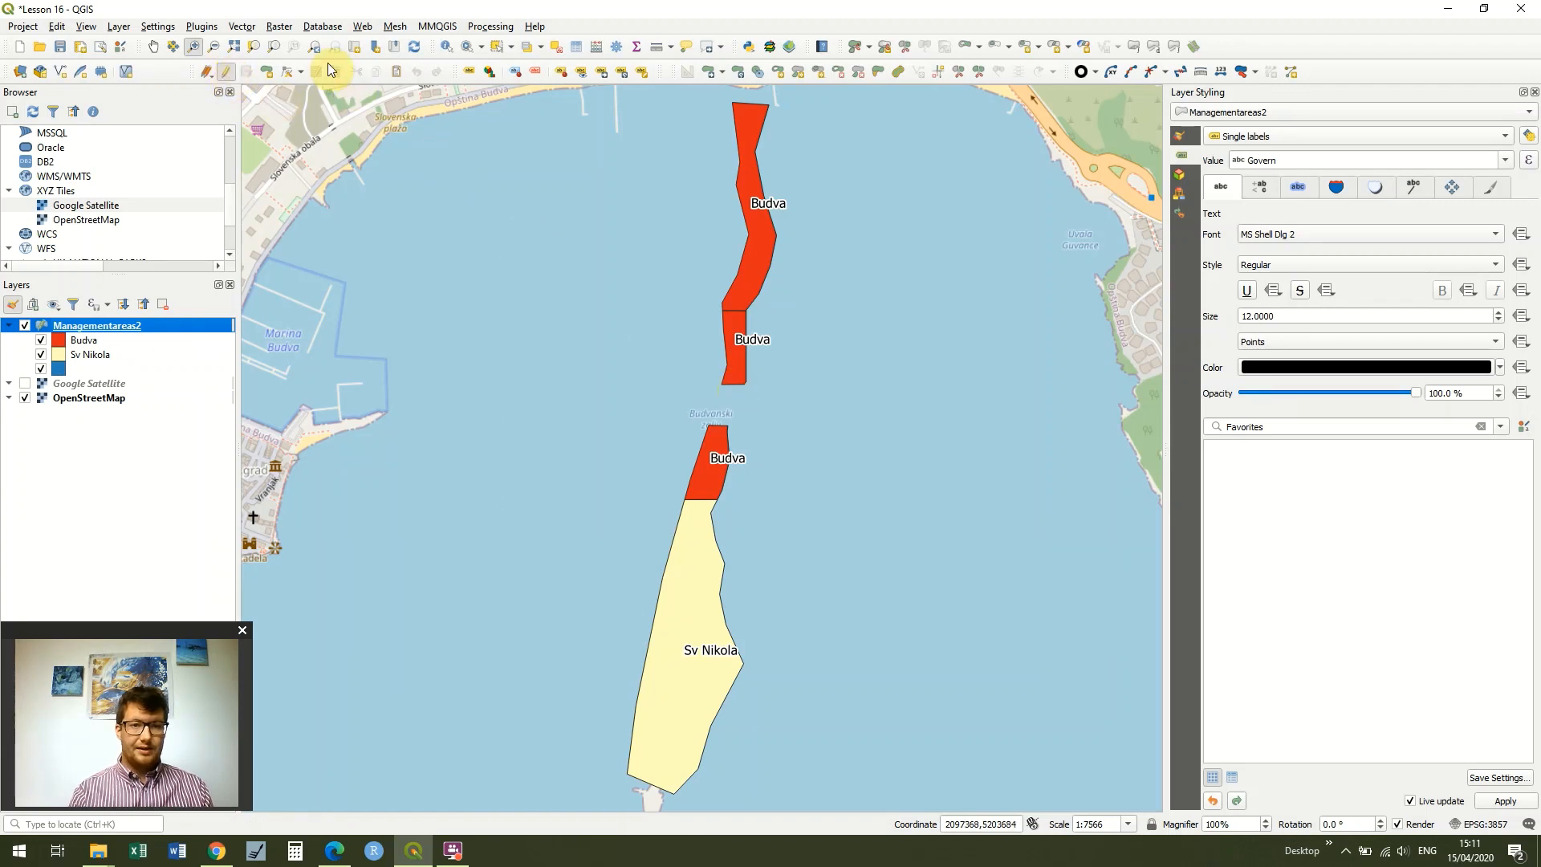
{"action": "left_click", "coordinate": [286, 70]}
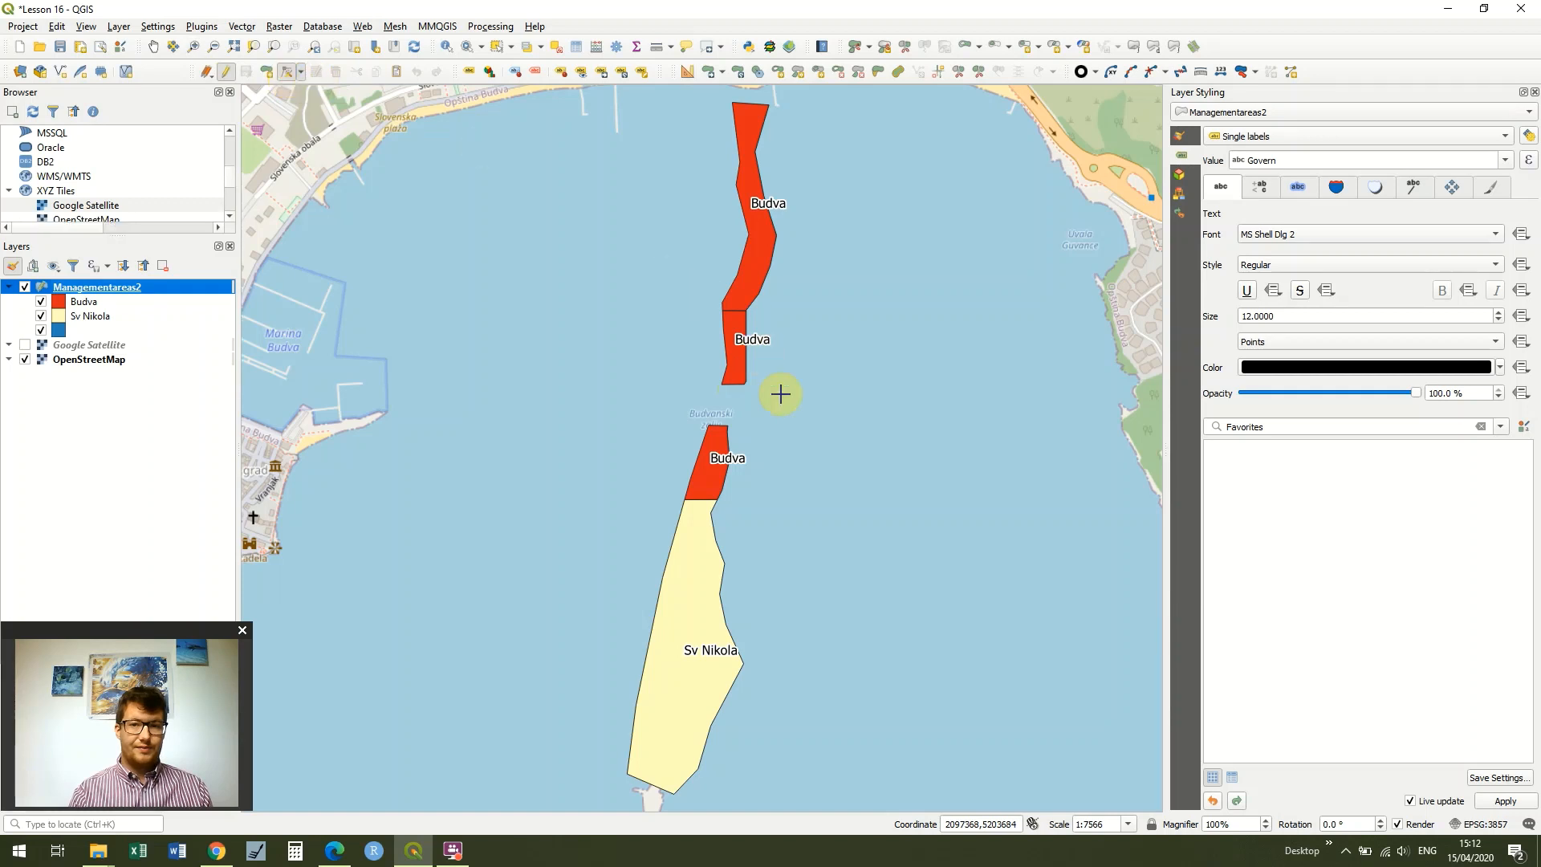
{"action": "left_click", "coordinate": [195, 47]}
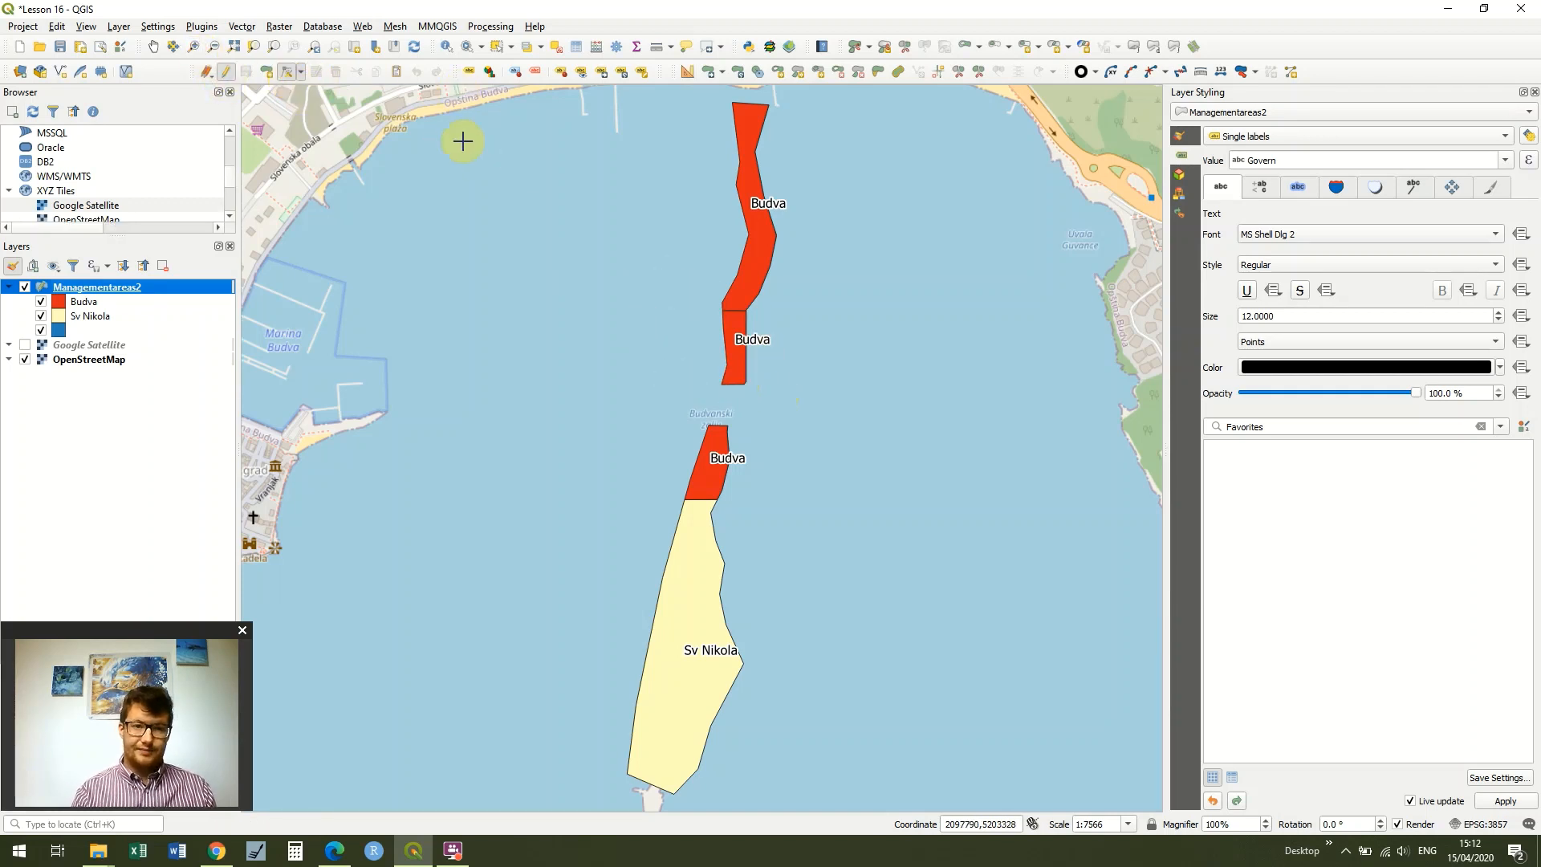
{"action": "left_click", "coordinate": [195, 48]}
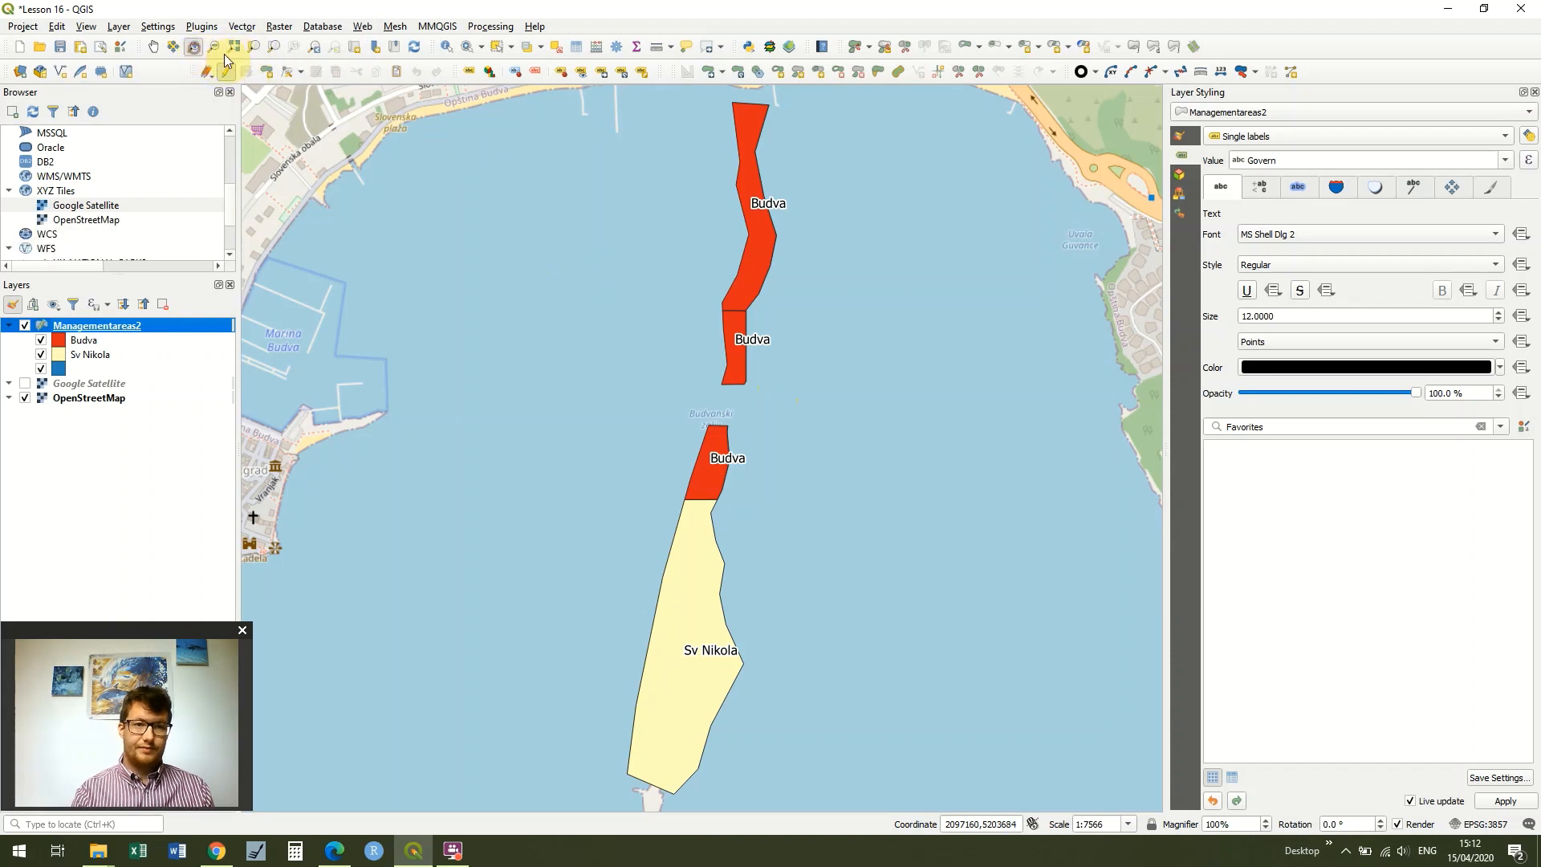
{"action": "left_click_drag", "start_coordinate": [671, 346], "coordinate": [777, 462]}
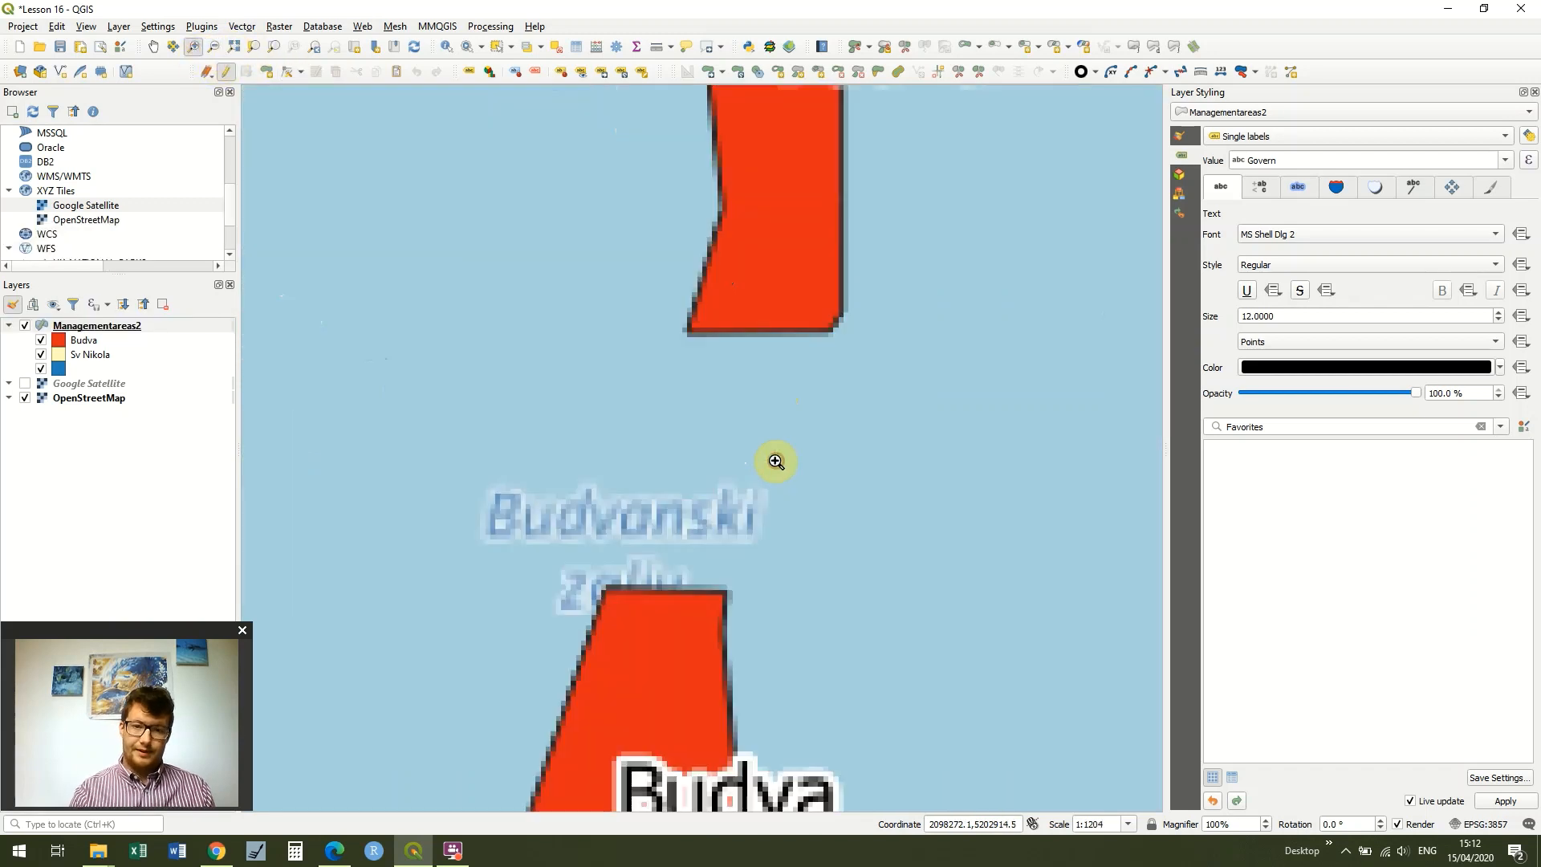
{"action": "left_click", "coordinate": [287, 70]}
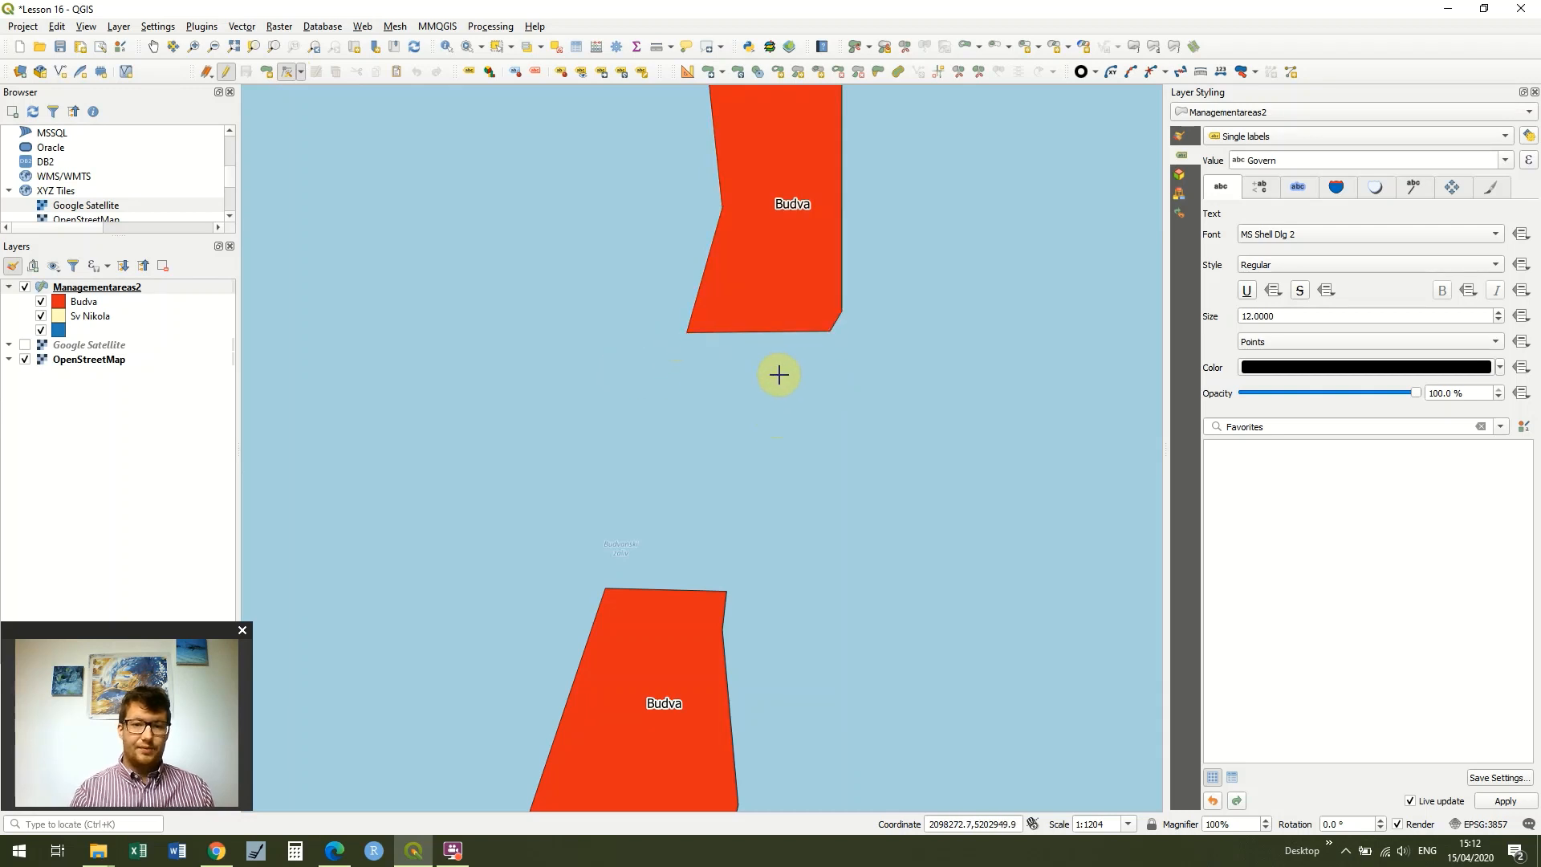
{"action": "left_click", "coordinate": [757, 331]}
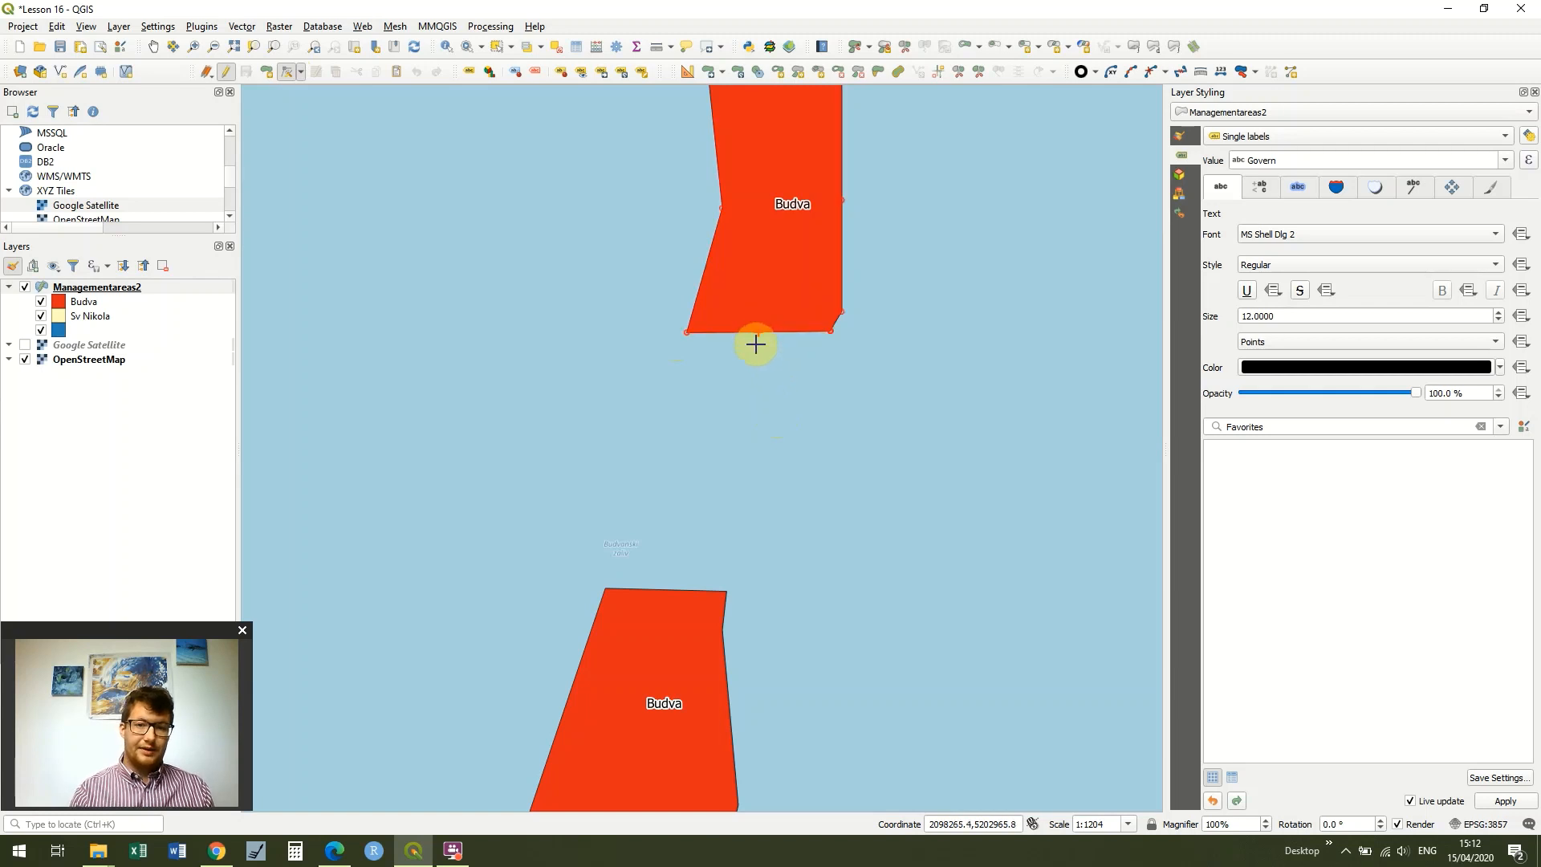
{"action": "left_click", "coordinate": [726, 590]}
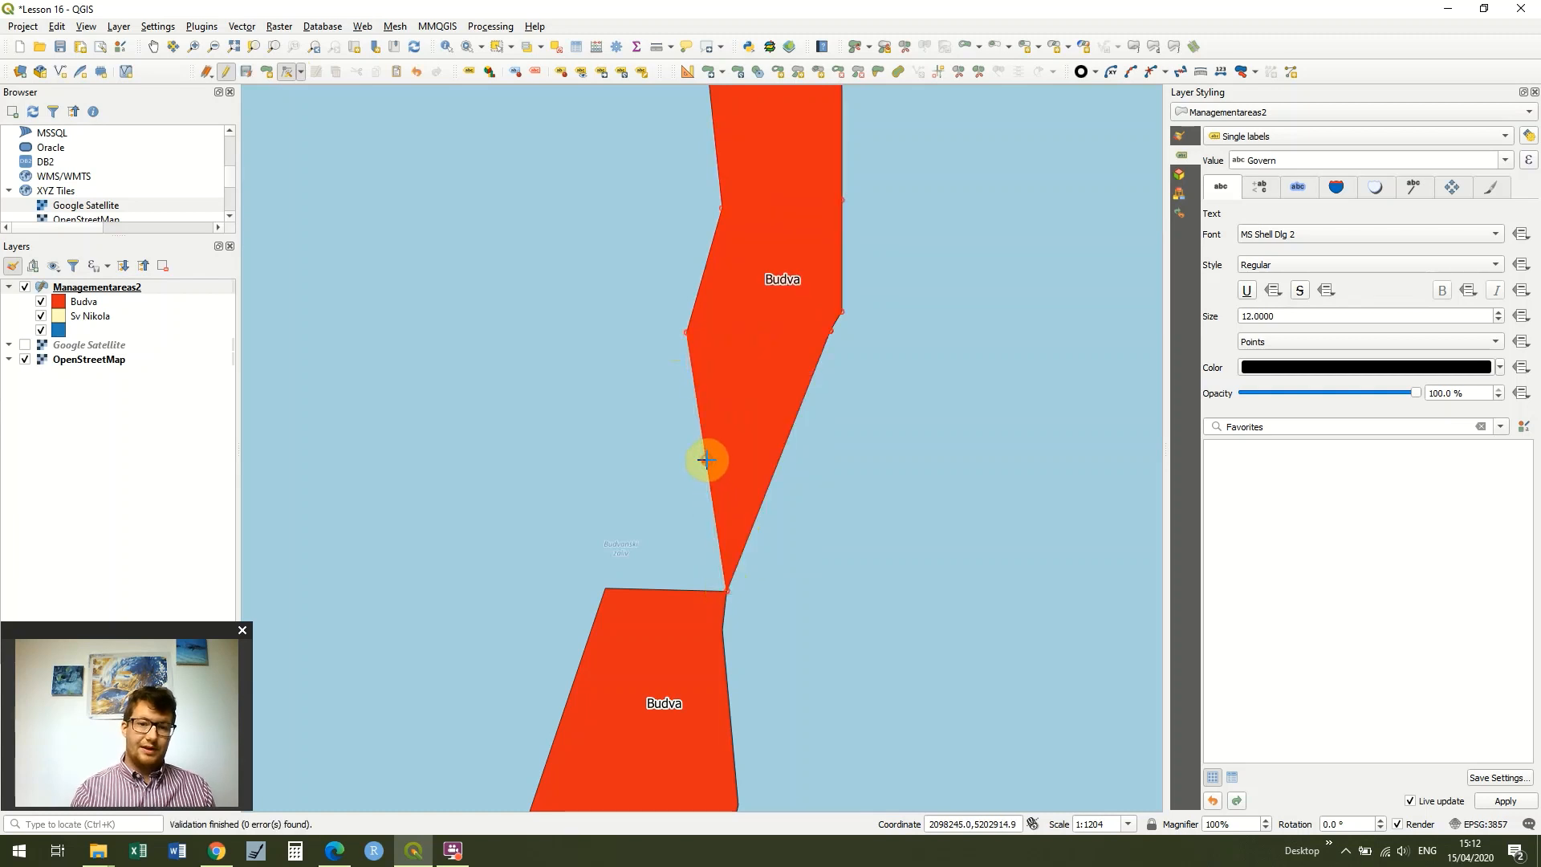
{"action": "left_click", "coordinate": [706, 459]}
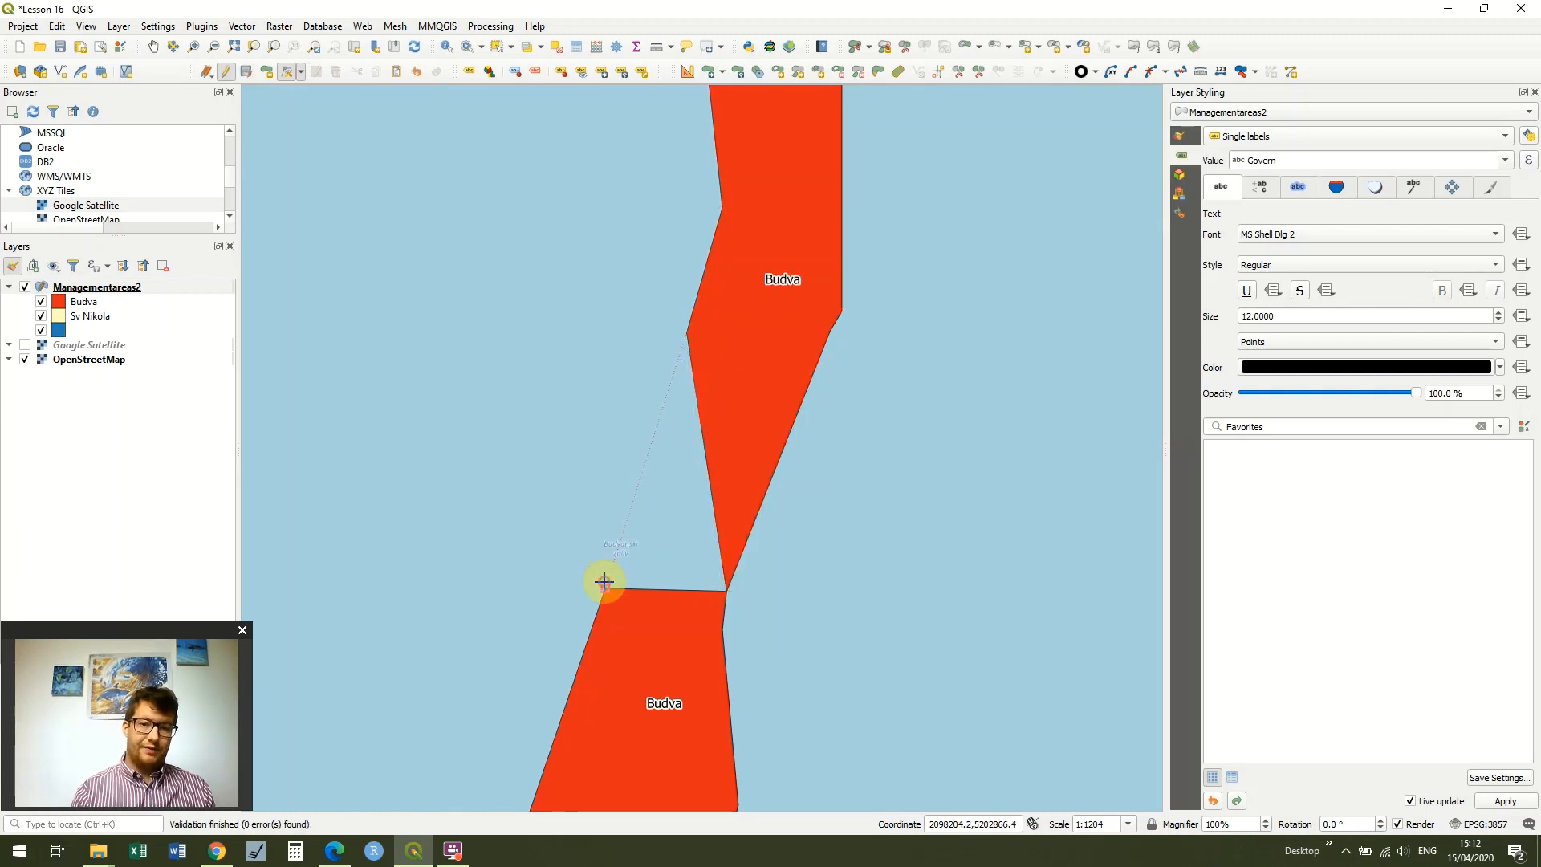
{"action": "left_click", "coordinate": [604, 582]}
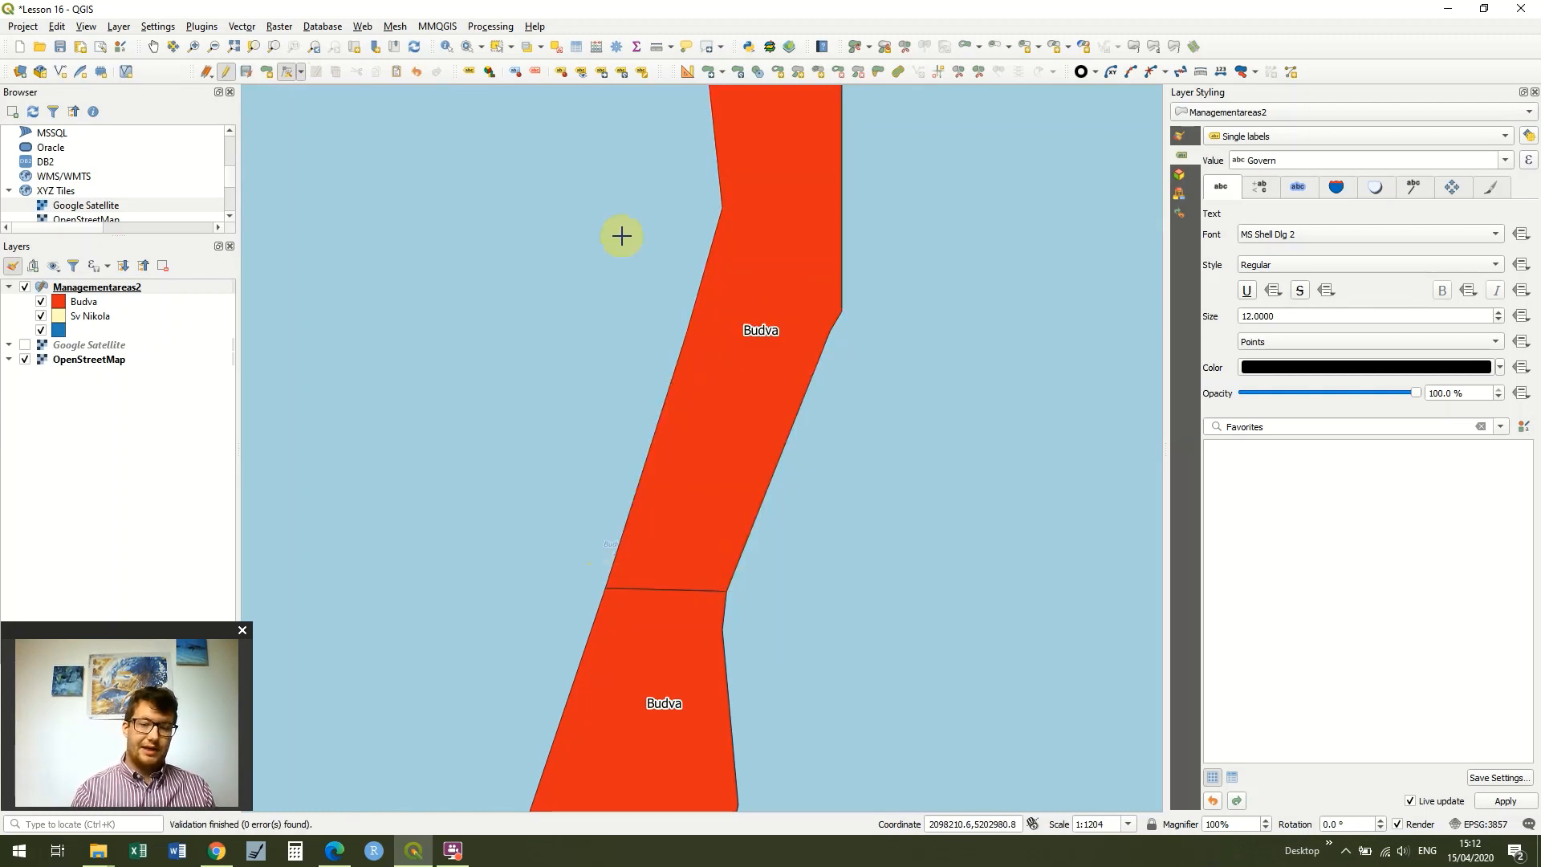
Save the project, then stop editing Managementareas2 and save the layer changes
{"action": "left_click", "coordinate": [61, 47]}
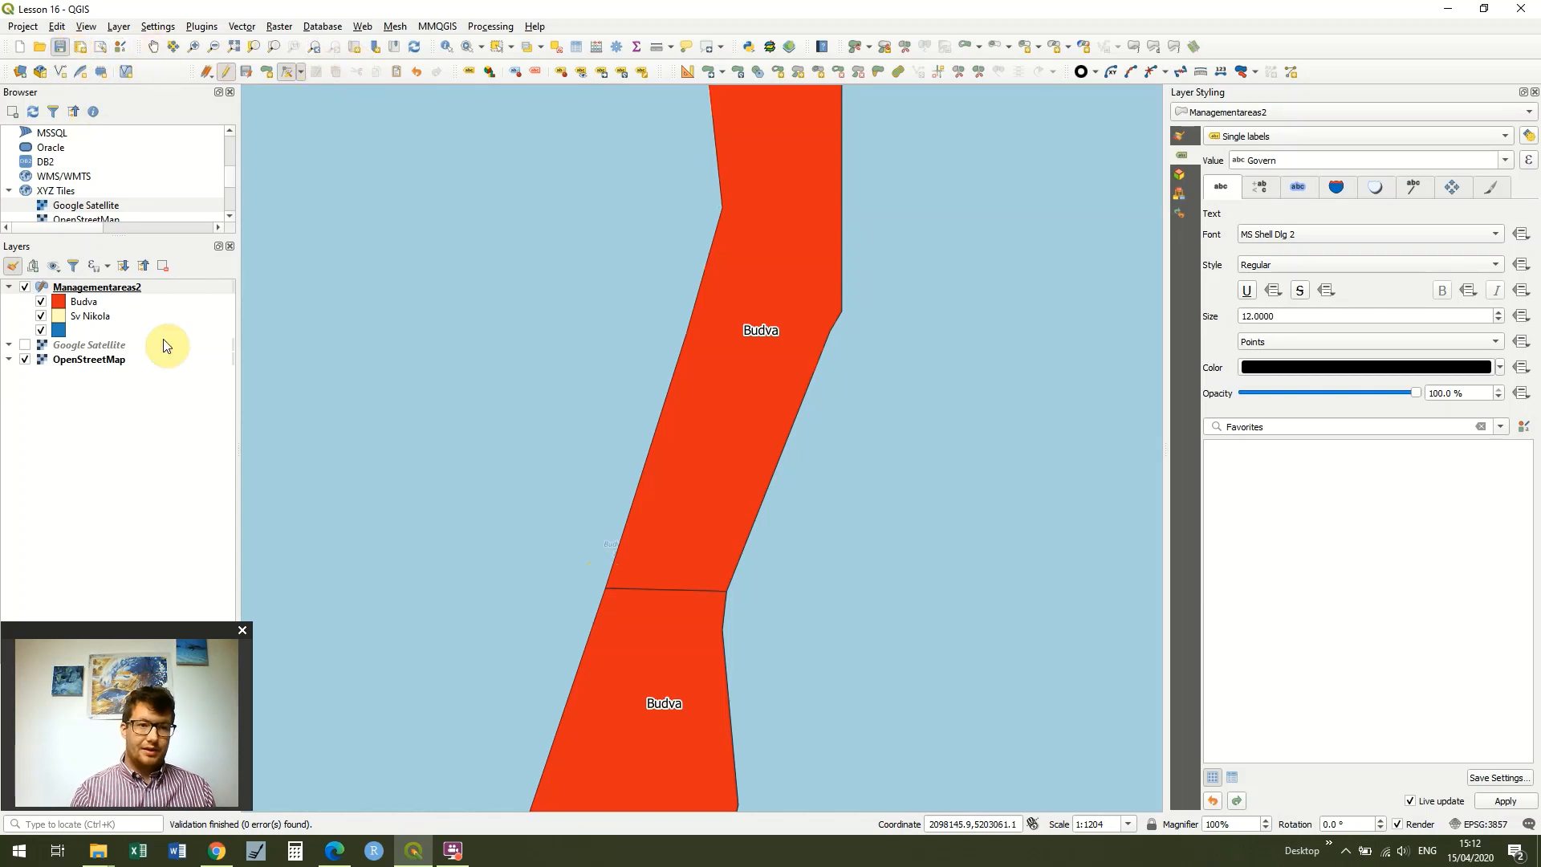
{"action": "right_click", "coordinate": [166, 285]}
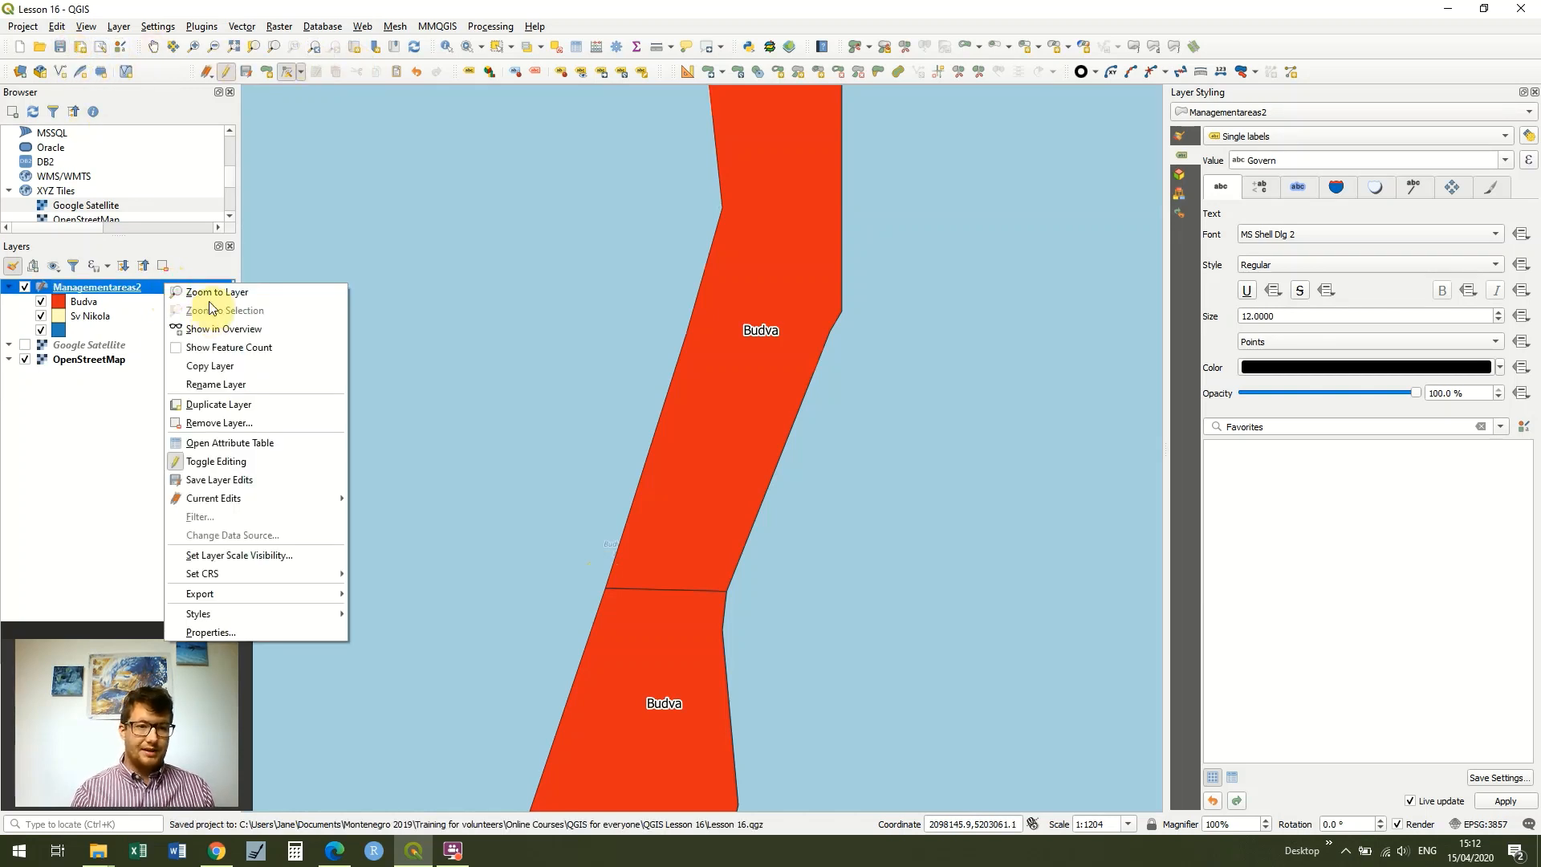
{"action": "left_click", "coordinate": [180, 291]}
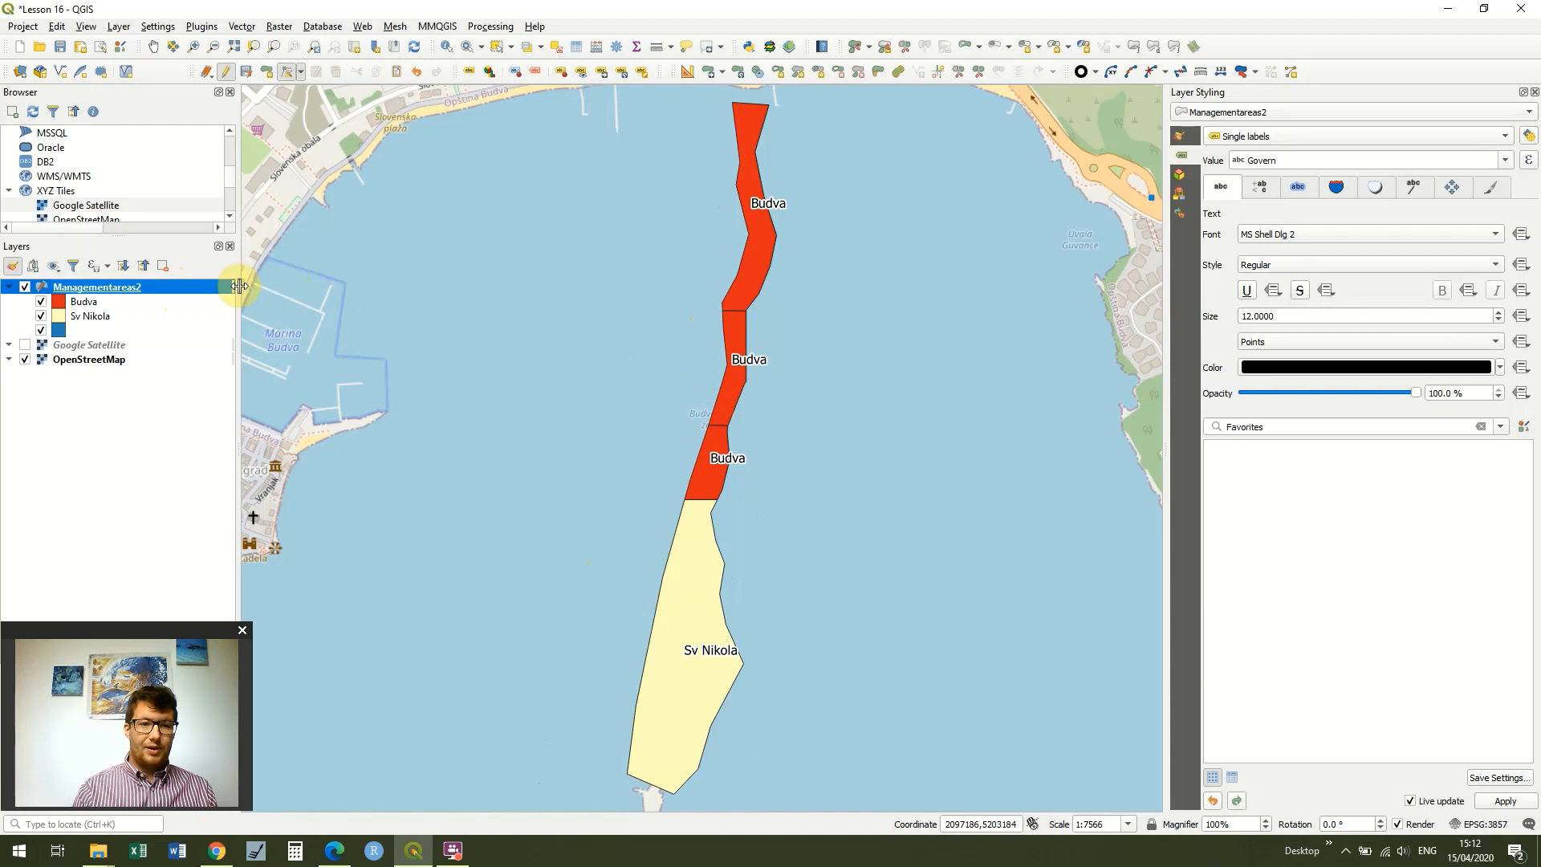
{"action": "left_click", "coordinate": [228, 72]}
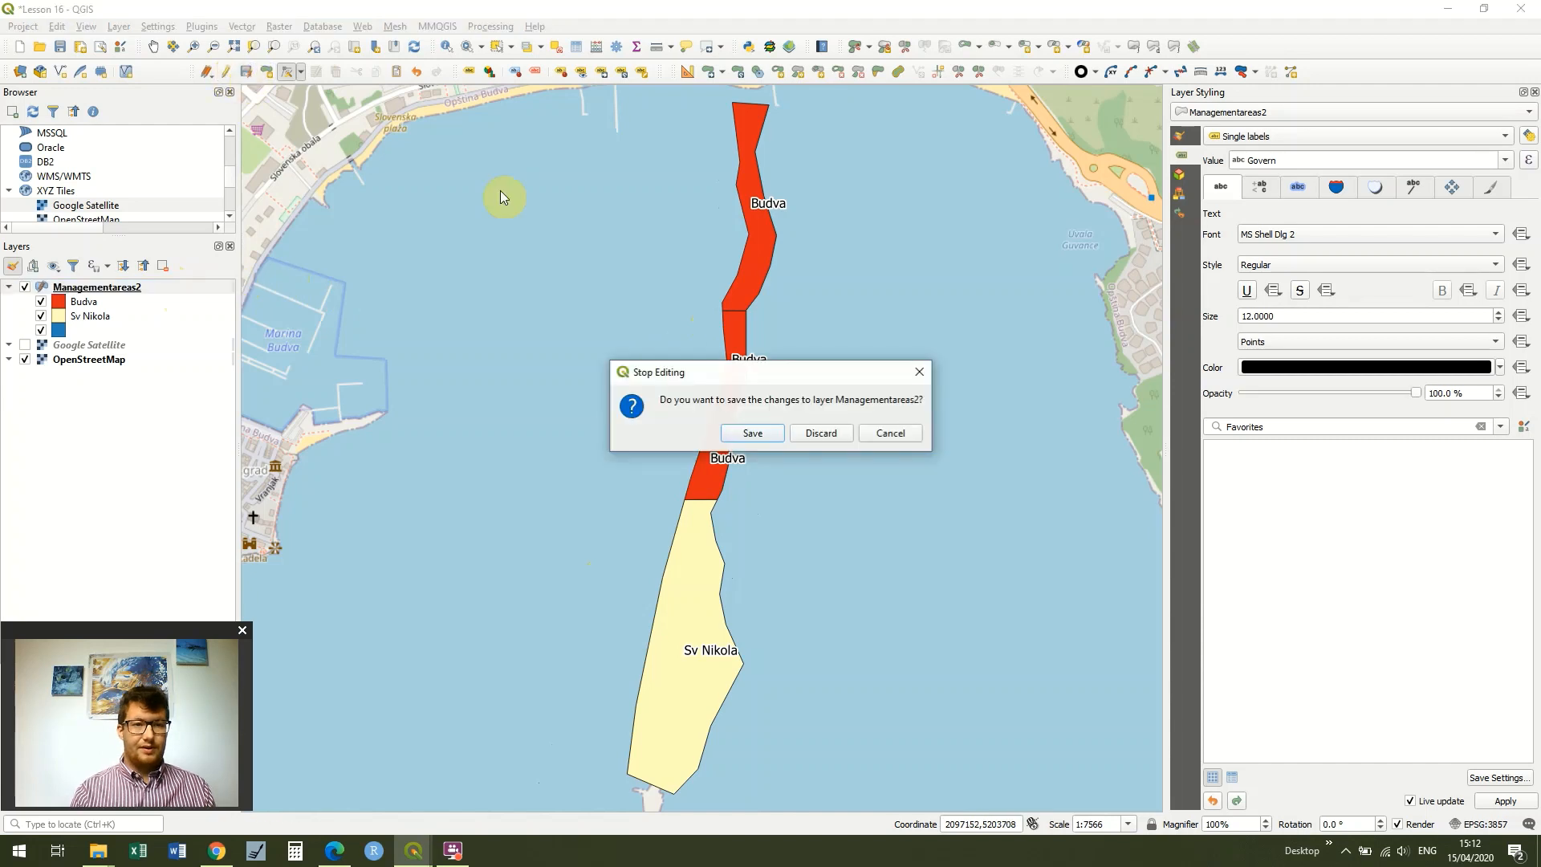
{"action": "left_click", "coordinate": [756, 436]}
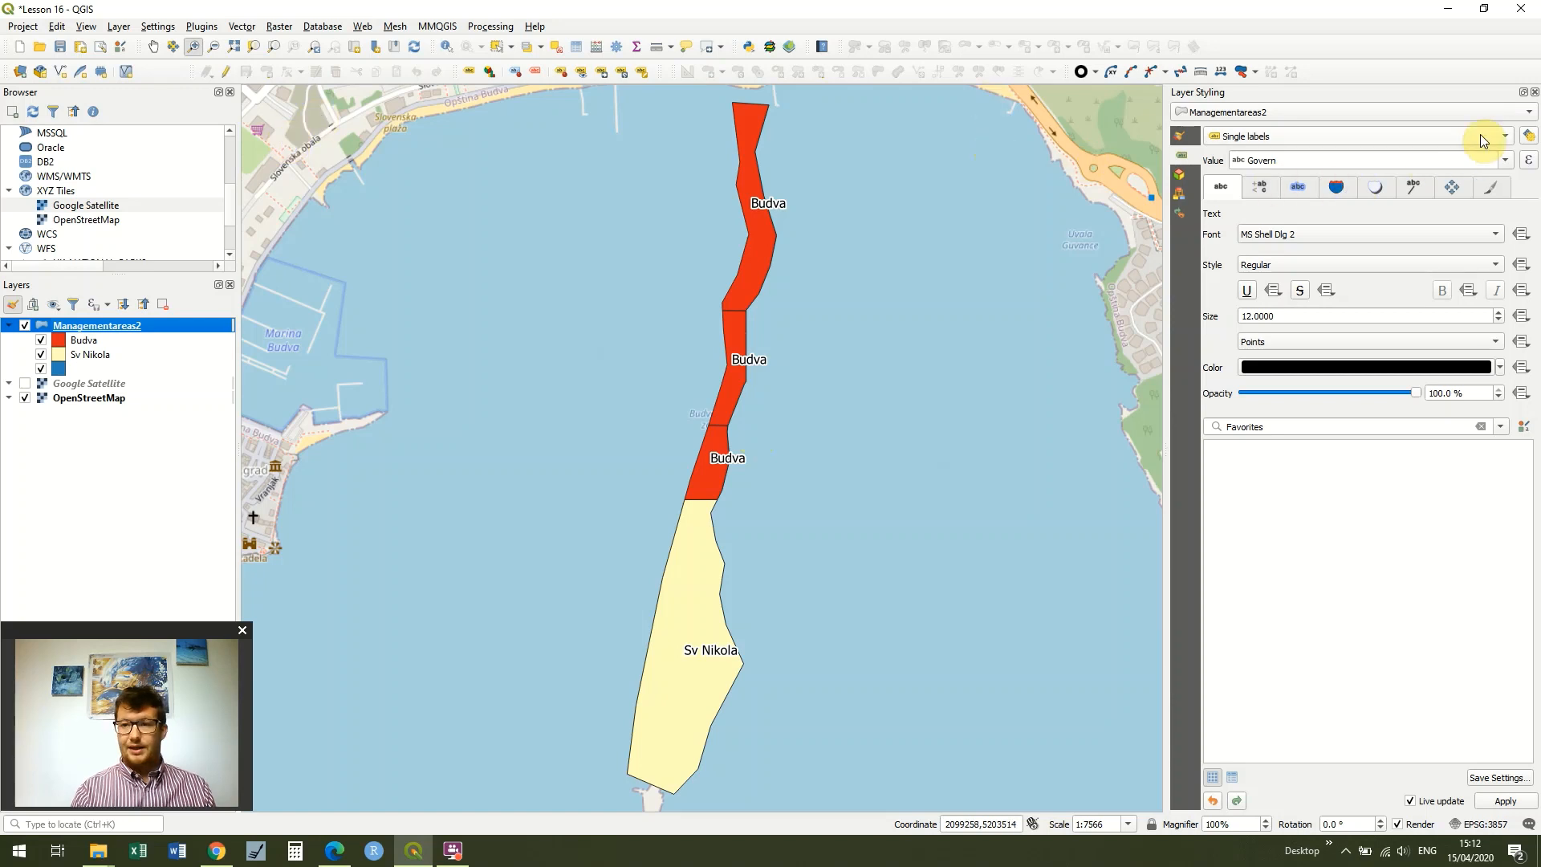
Reclassify the categorized symbology by the Zone field, deleting the existing Govern classes
{"action": "left_click", "coordinate": [1181, 136]}
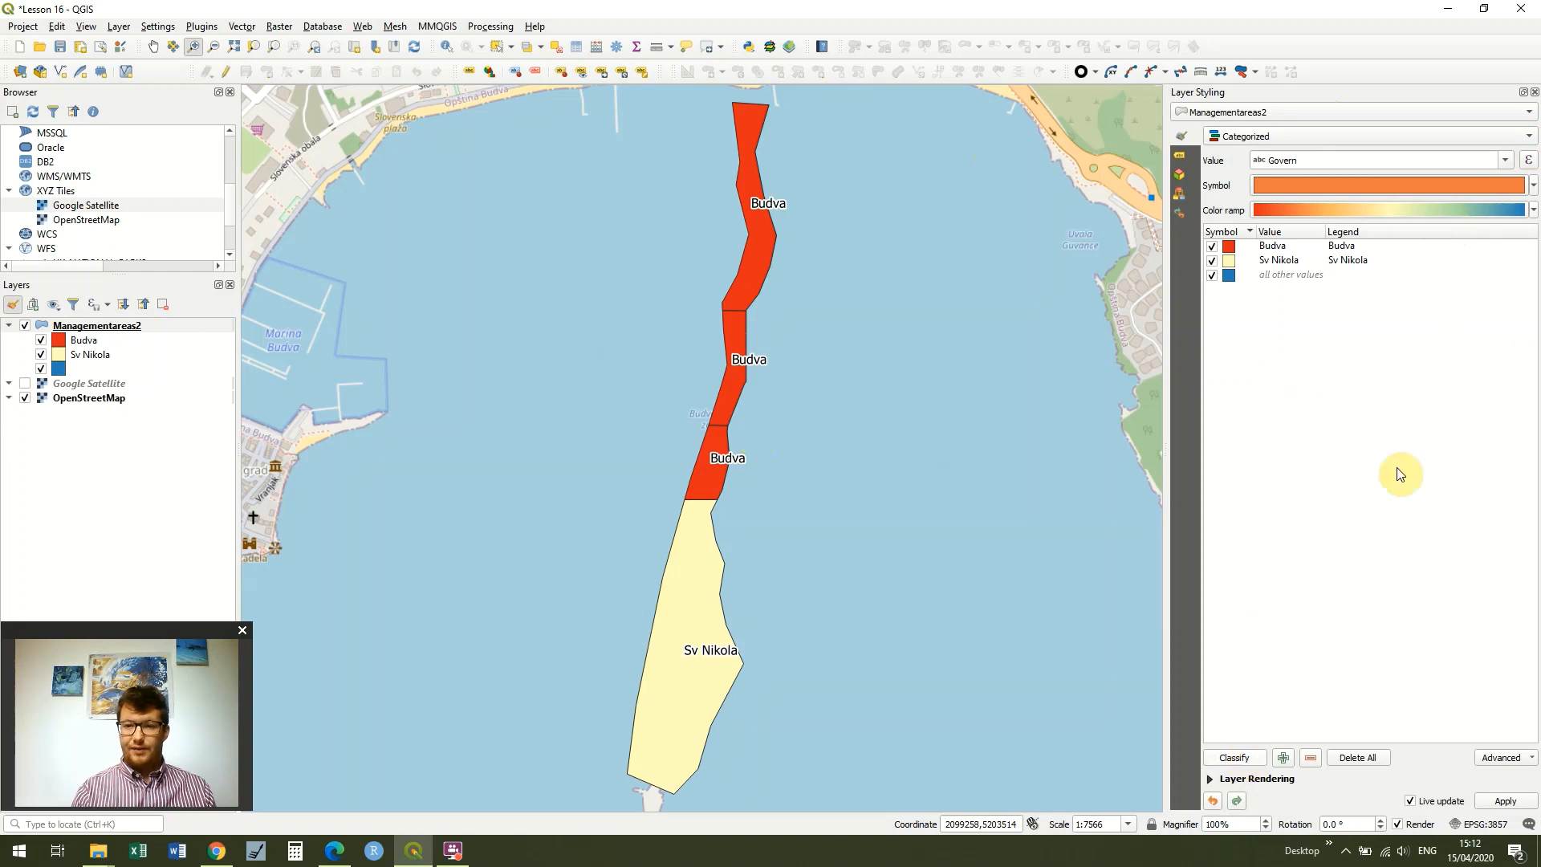
{"action": "left_click", "coordinate": [1506, 161]}
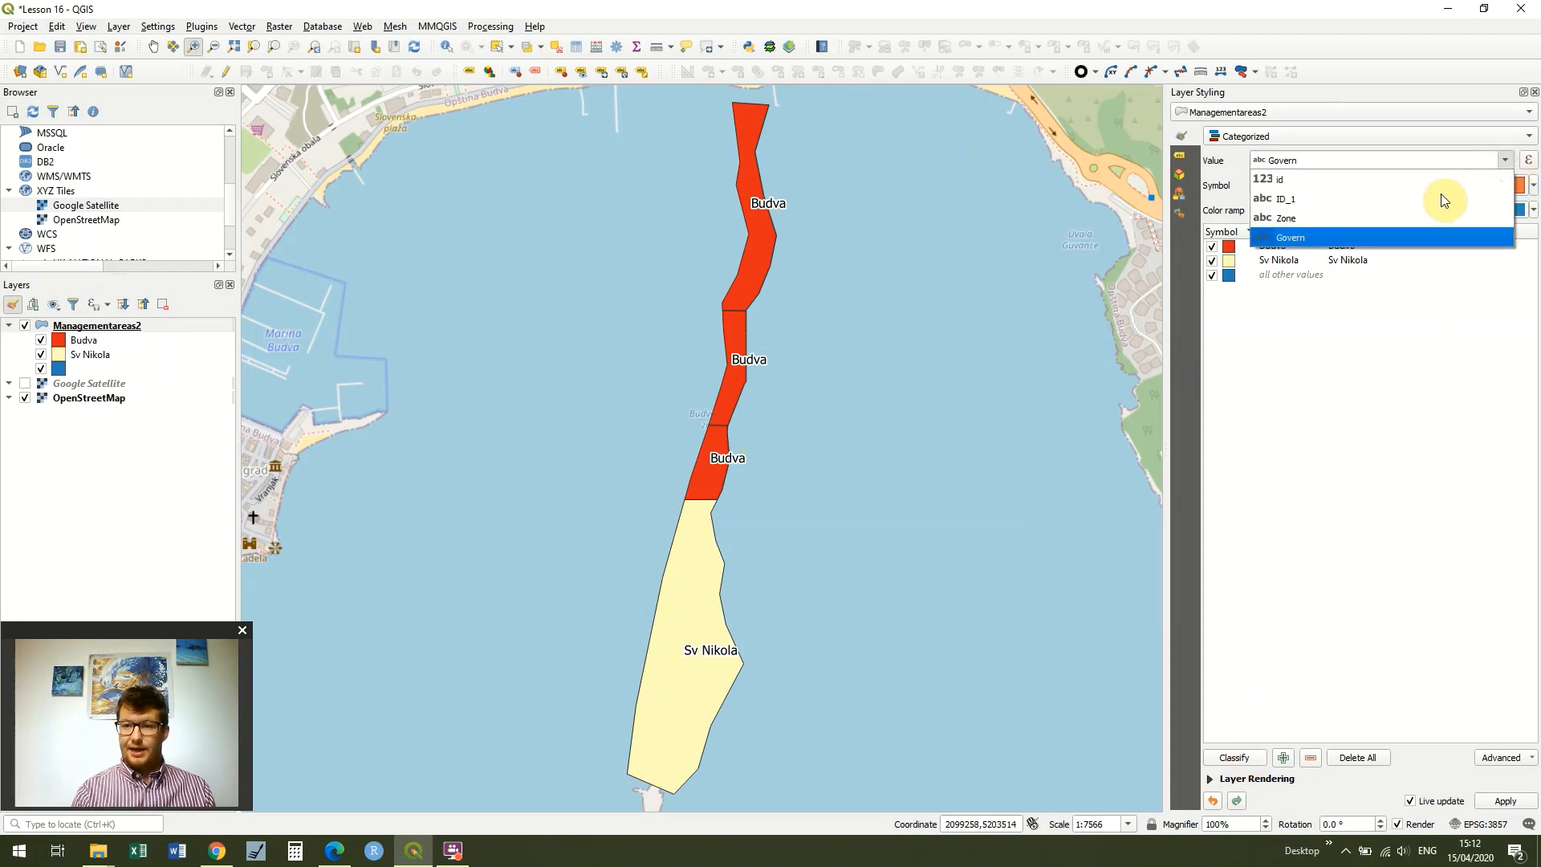
{"action": "left_click", "coordinate": [1431, 218]}
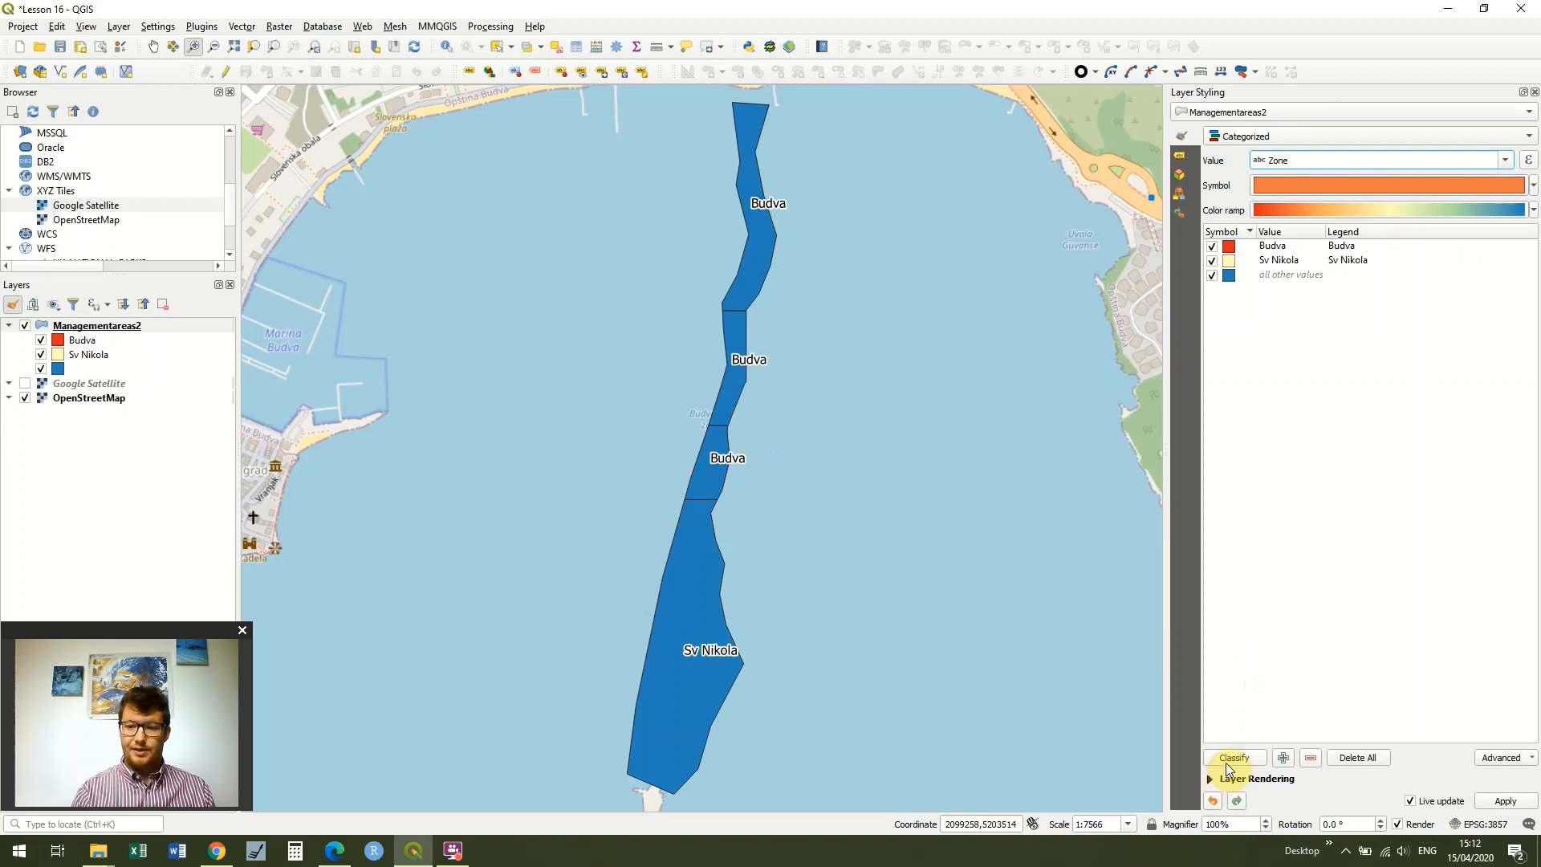
{"action": "left_click", "coordinate": [1233, 758]}
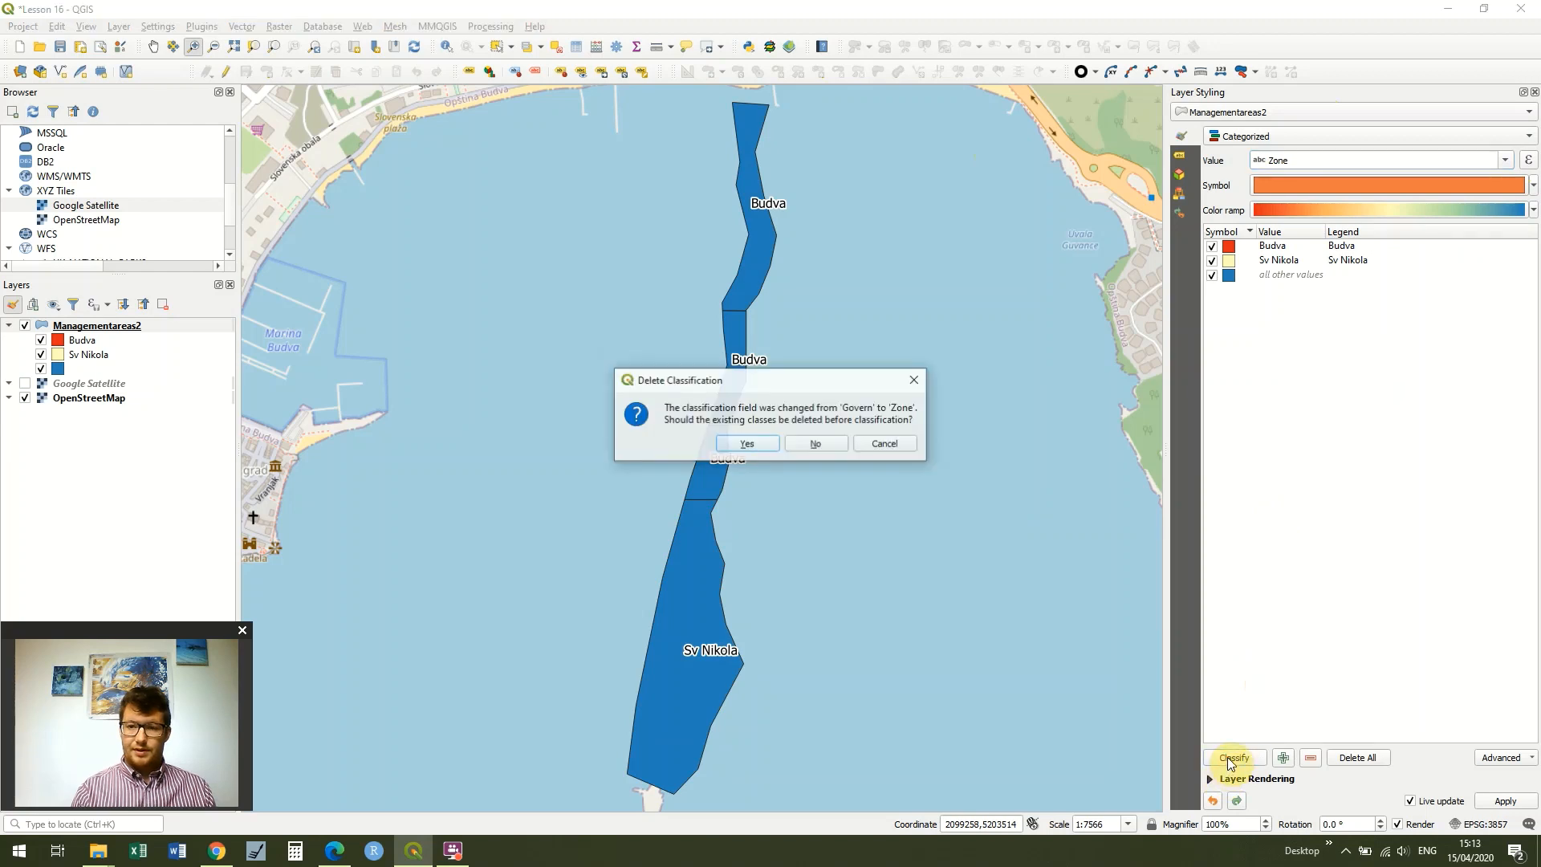
{"action": "left_click", "coordinate": [748, 444]}
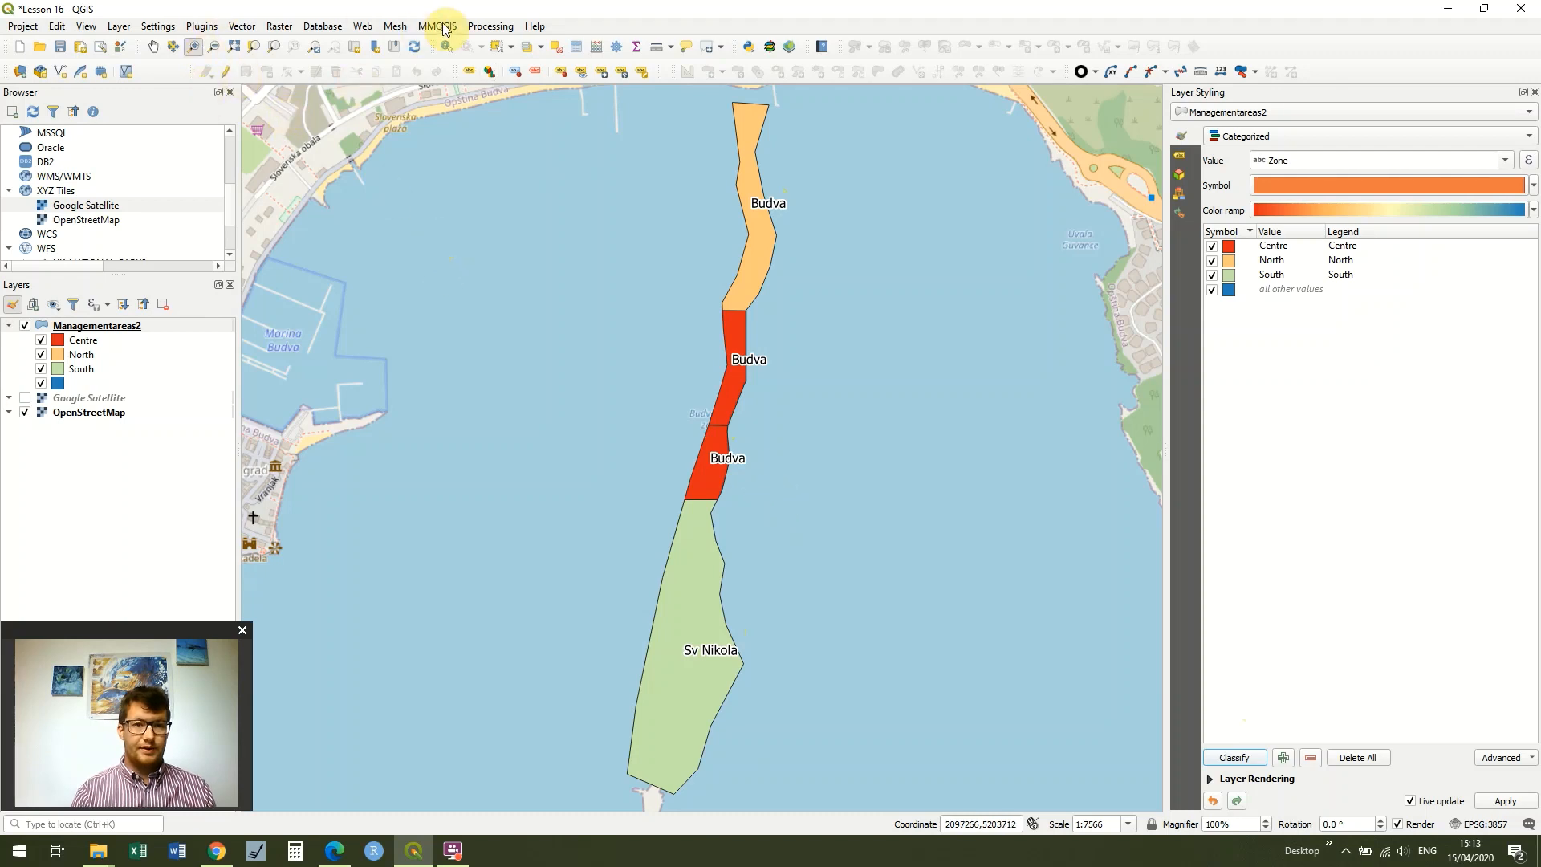
Start editing Managementareas2 and merge the two adjoining Centre polygons into one feature, accepting the default merged attributes
{"action": "left_click", "coordinate": [228, 71]}
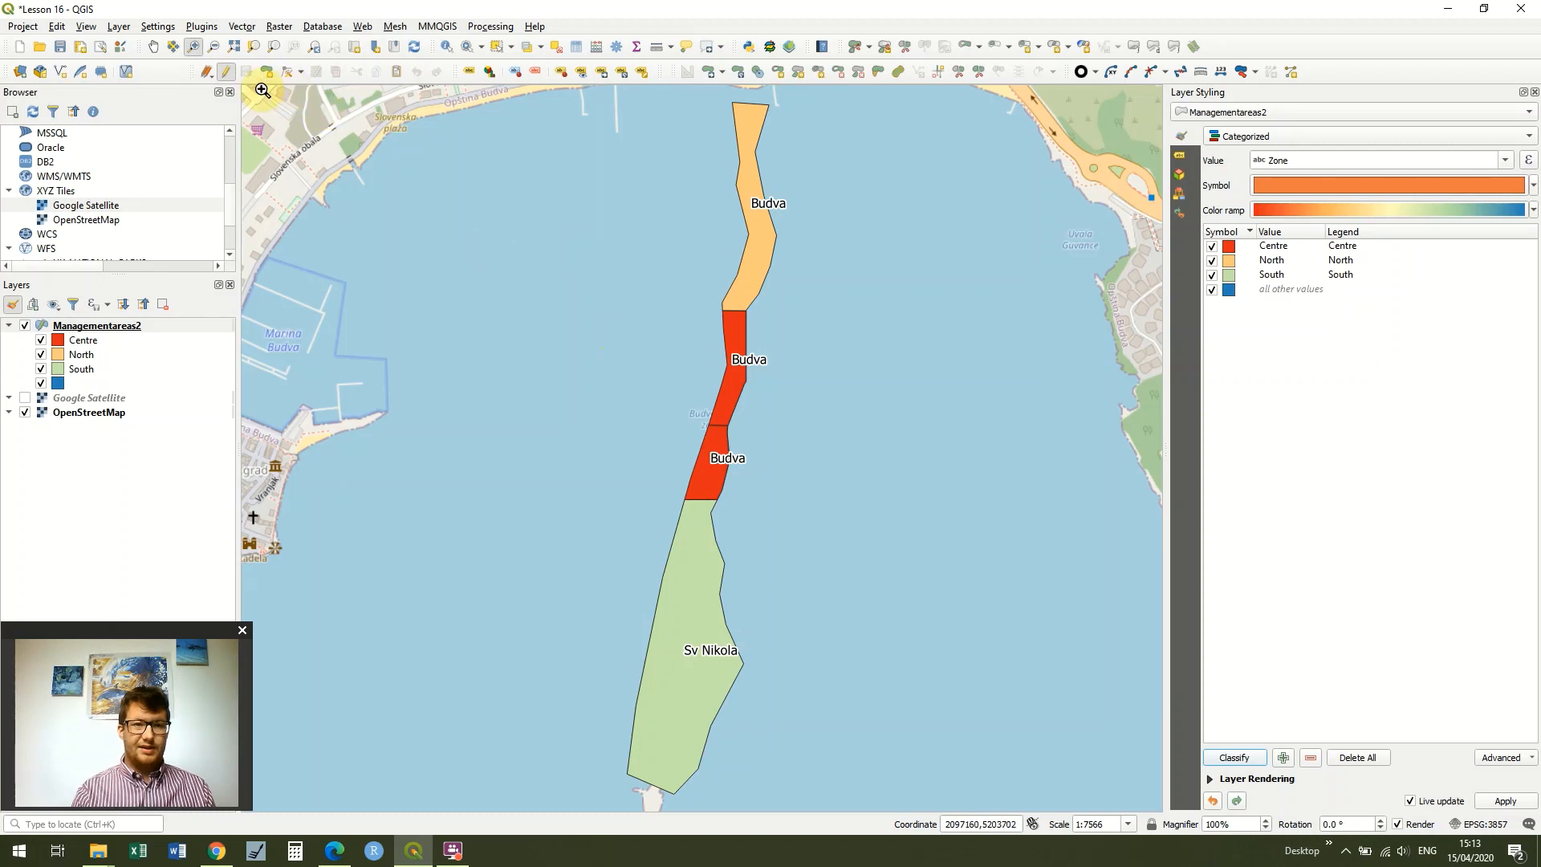
{"action": "left_click", "coordinate": [496, 48]}
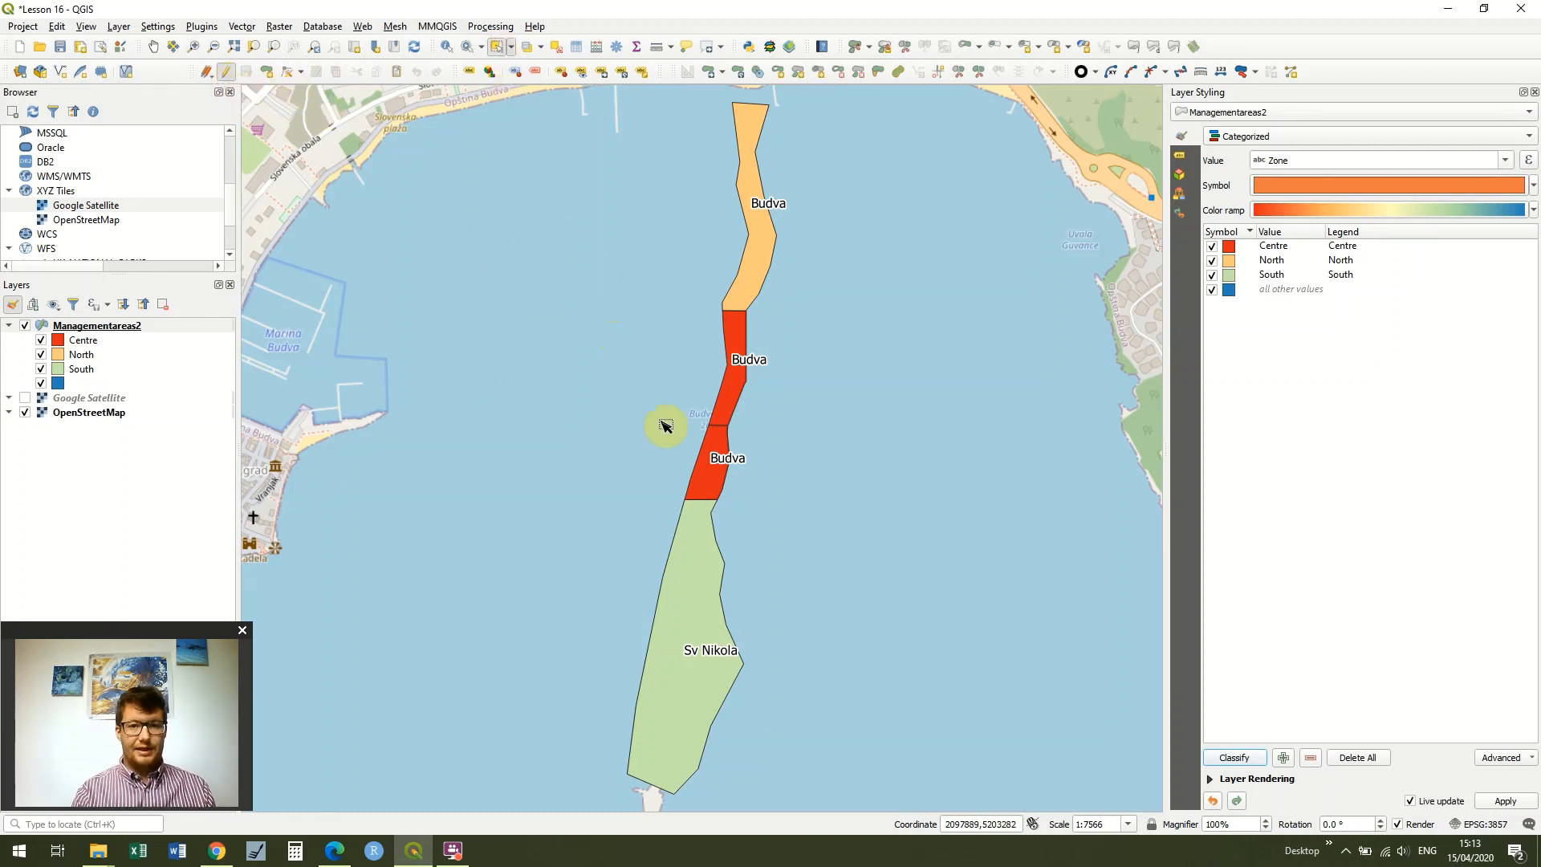
{"action": "left_click", "coordinate": [726, 396]}
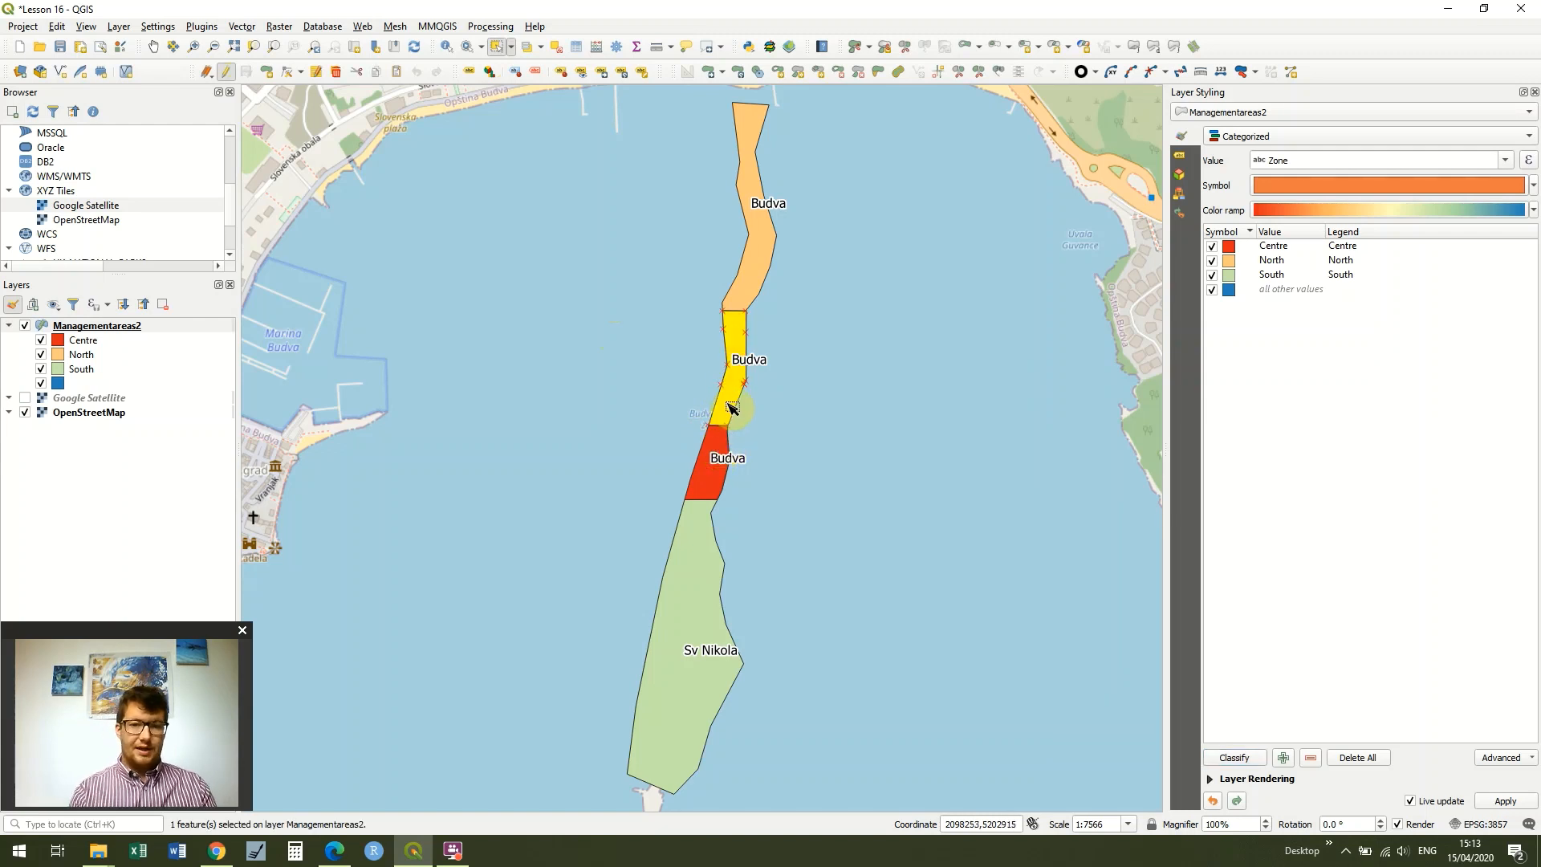
{"action": "left_click_drag", "start_coordinate": [664, 376], "coordinate": [784, 470]}
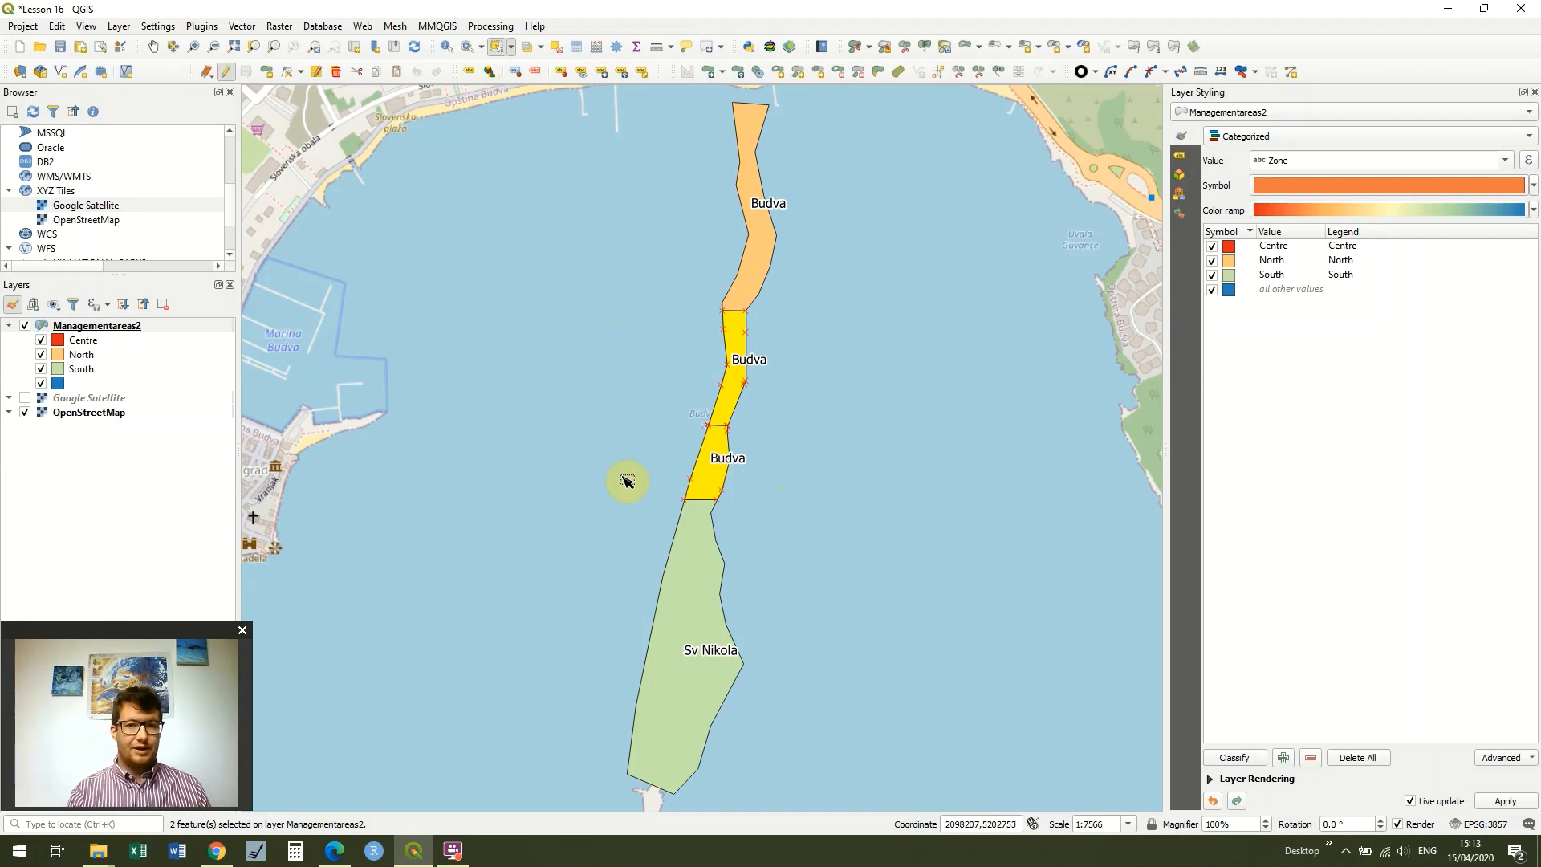
{"action": "left_click", "coordinate": [56, 27]}
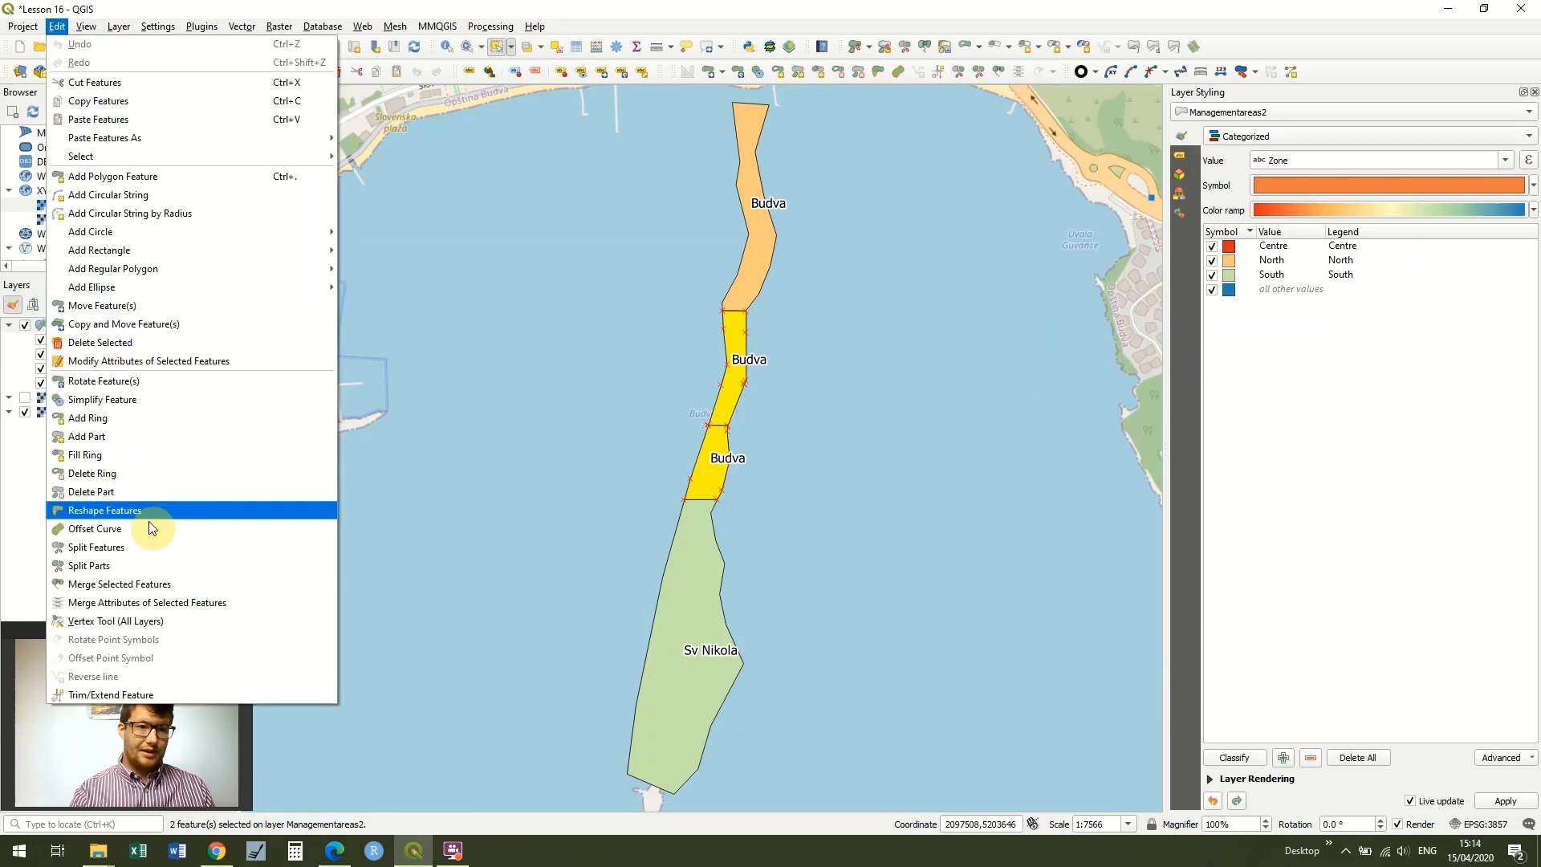
{"action": "left_click", "coordinate": [148, 584]}
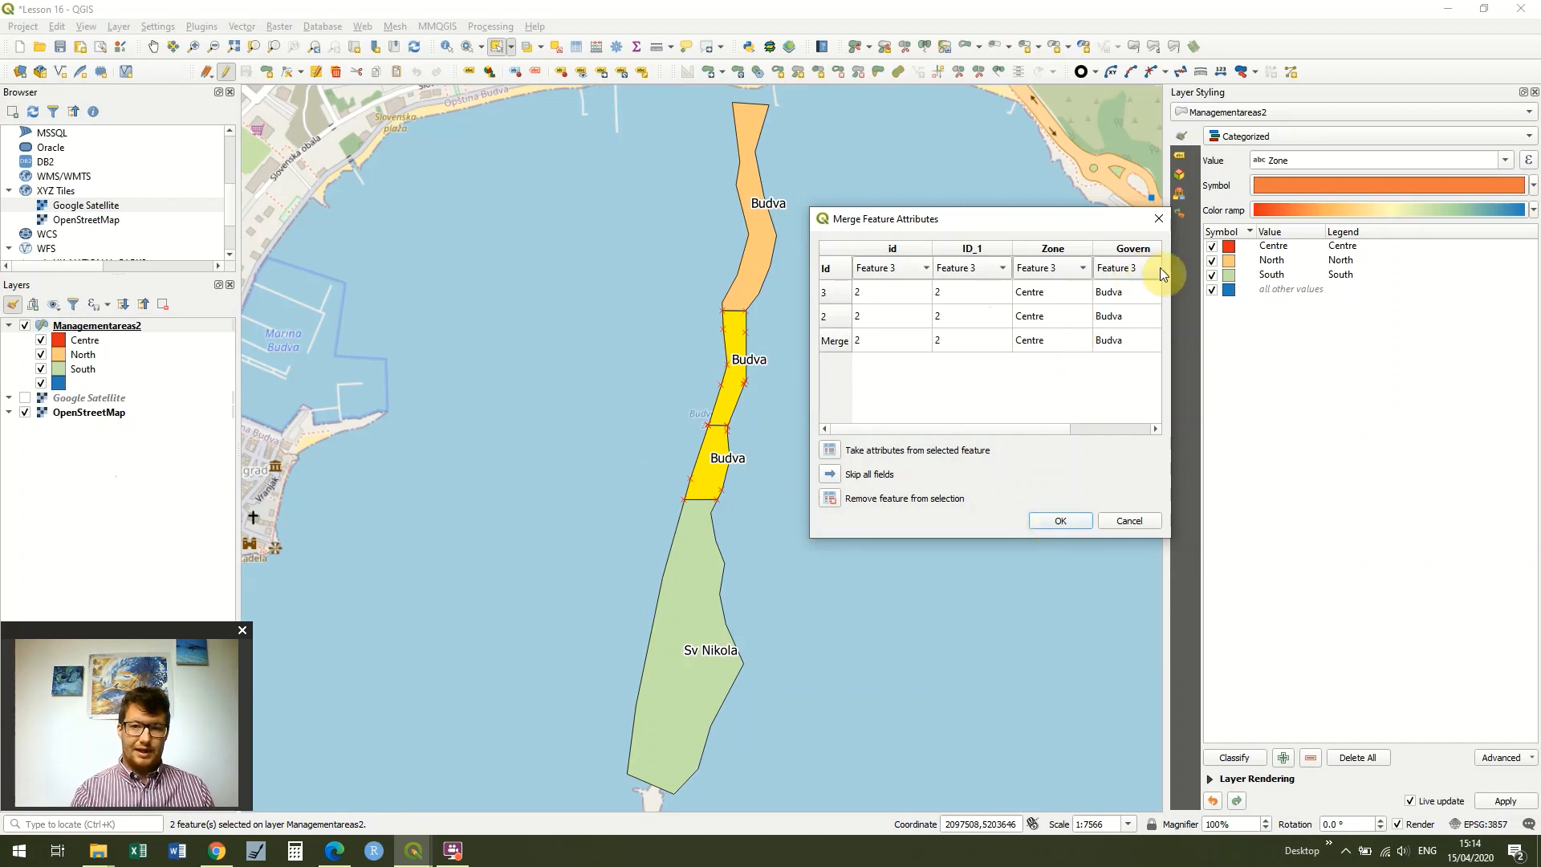
{"action": "left_click", "coordinate": [1060, 520]}
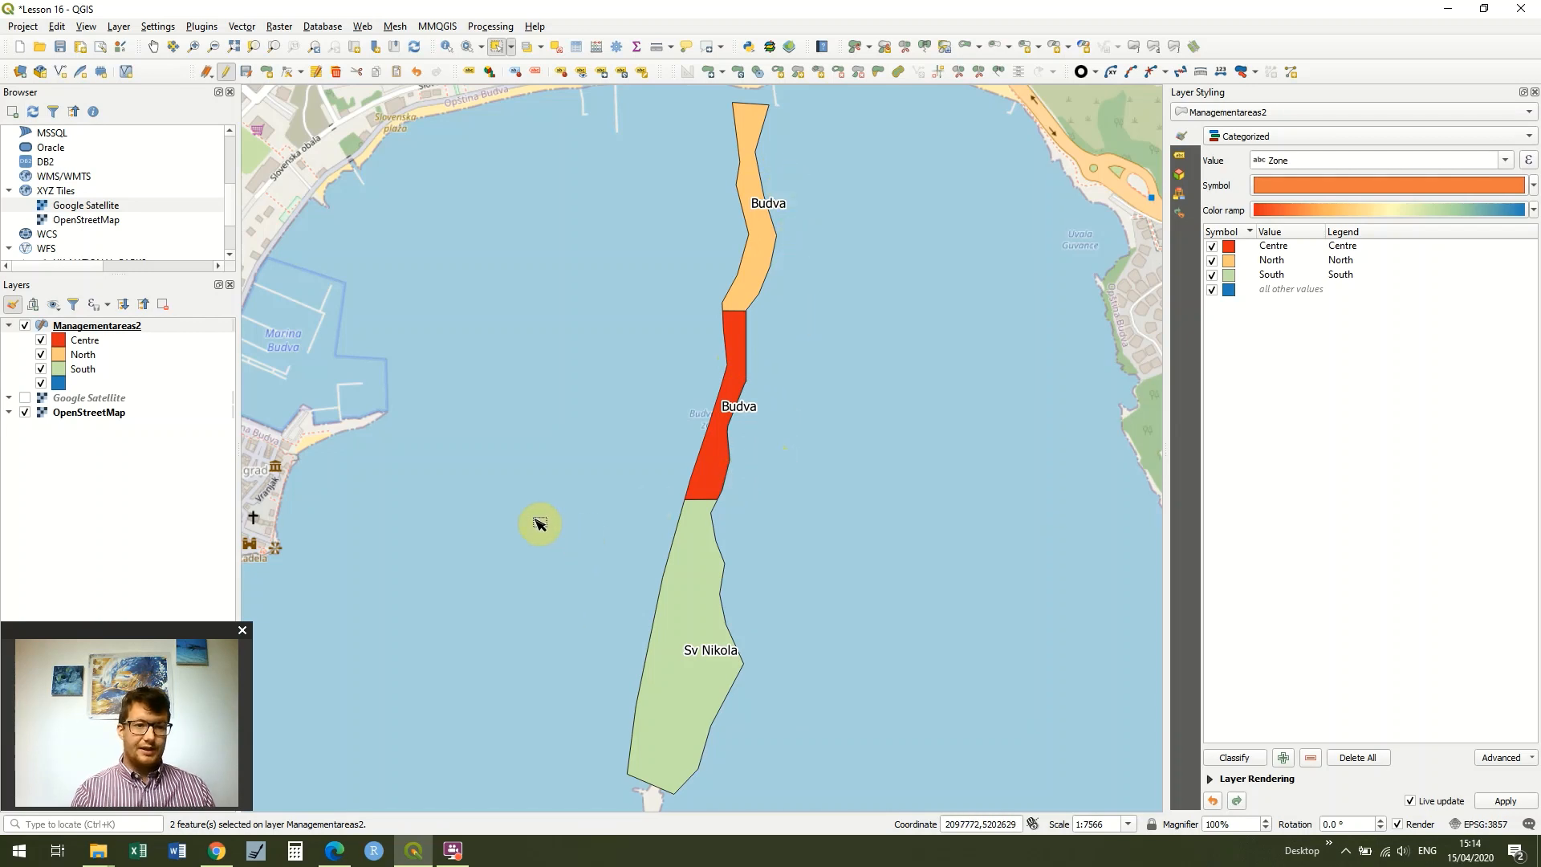
Show the Google Satellite layer beneath the management areas
{"action": "left_click", "coordinate": [26, 399]}
{"action": "left_click", "coordinate": [26, 398]}
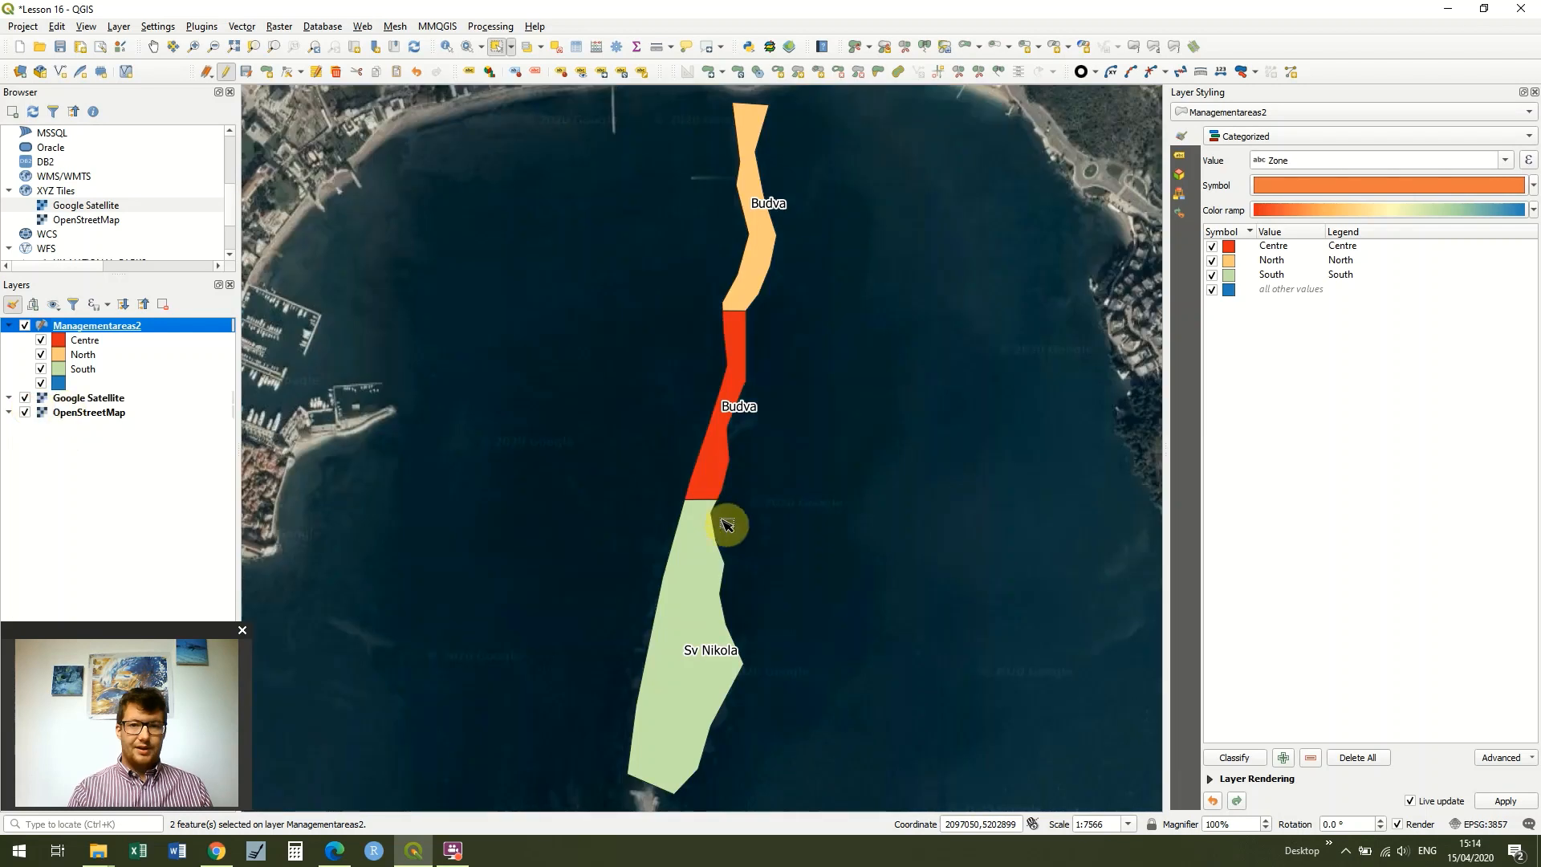